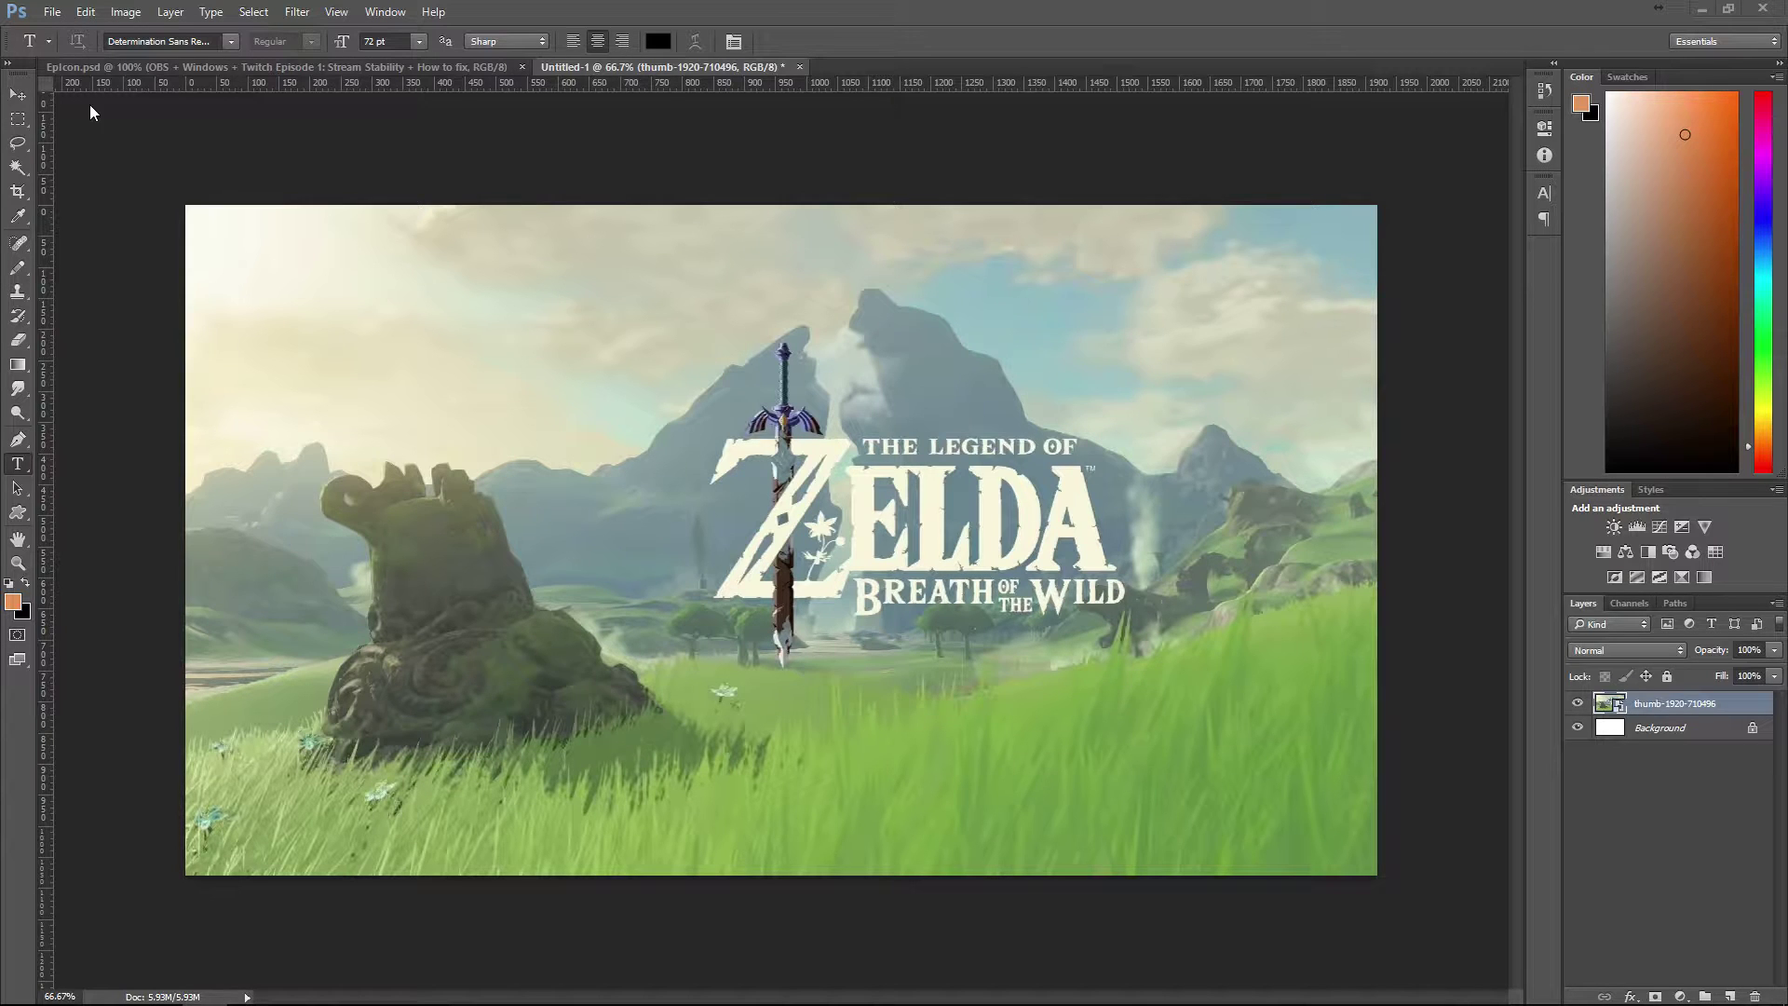
- Scale the Zelda image layer down toward the canvas's top-left corner to about 83% of its size and place it
{"action": "left_click", "coordinate": [15, 95]}
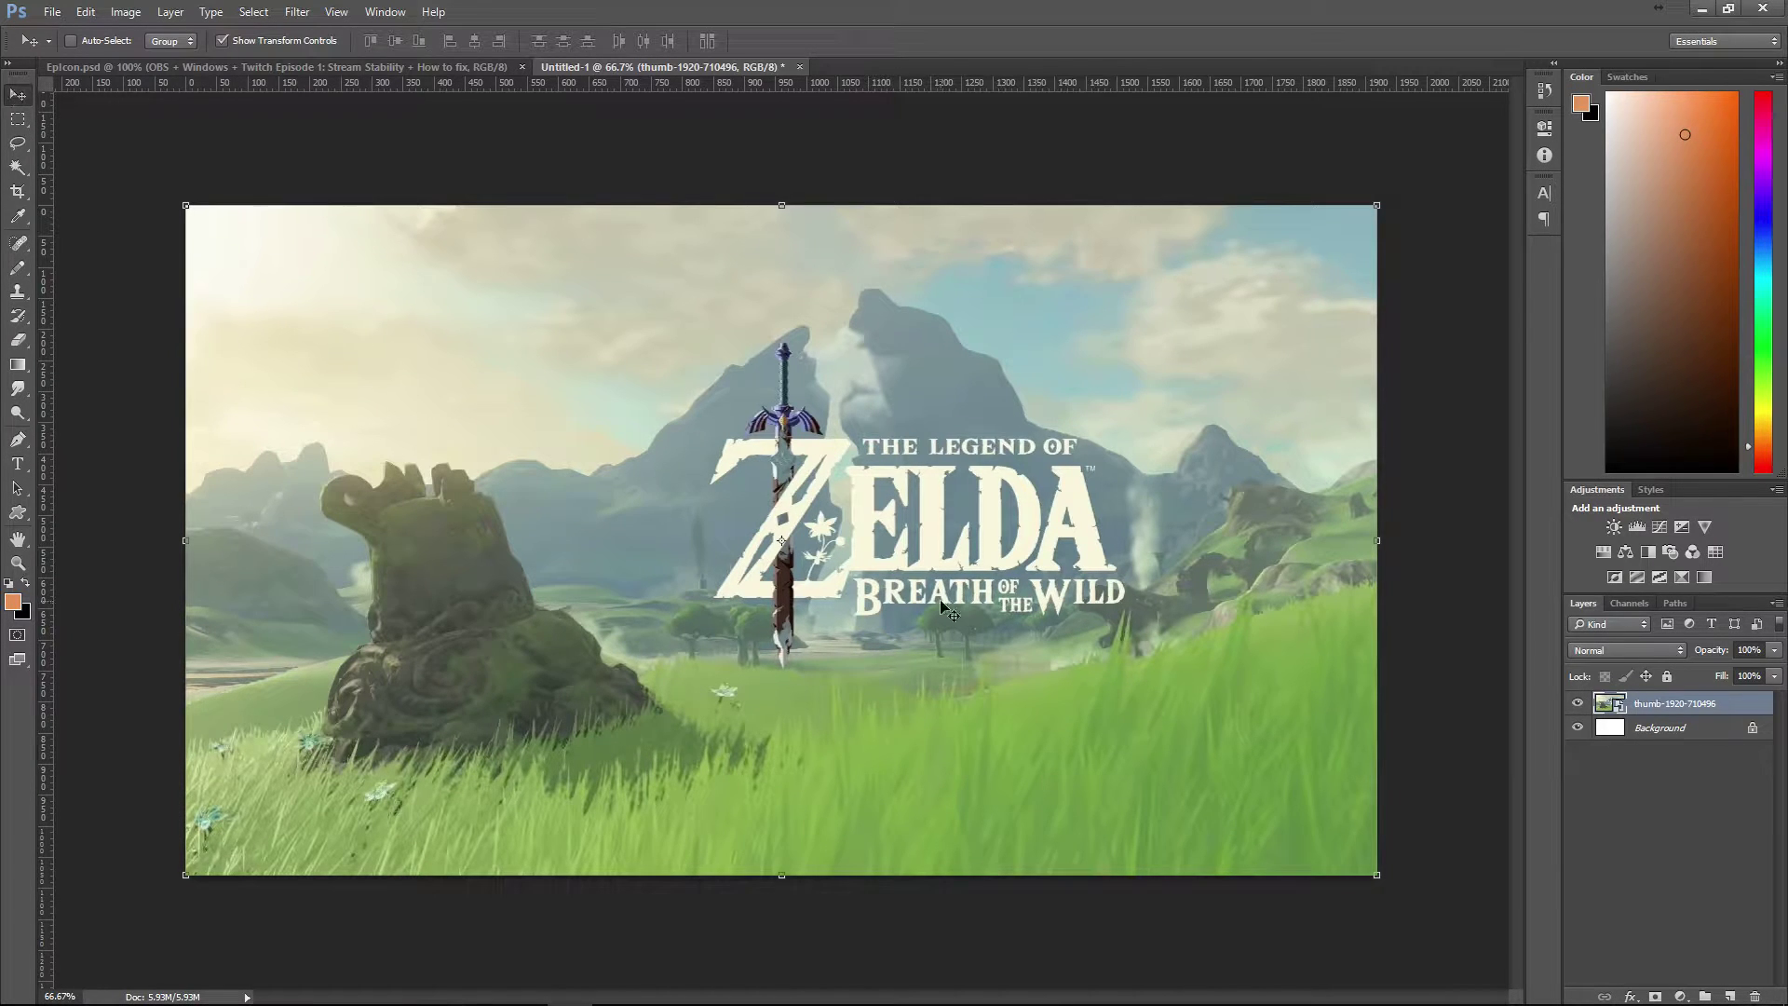
{"action": "left_click_drag", "start_coordinate": [1379, 876], "coordinate": [1351, 926]}
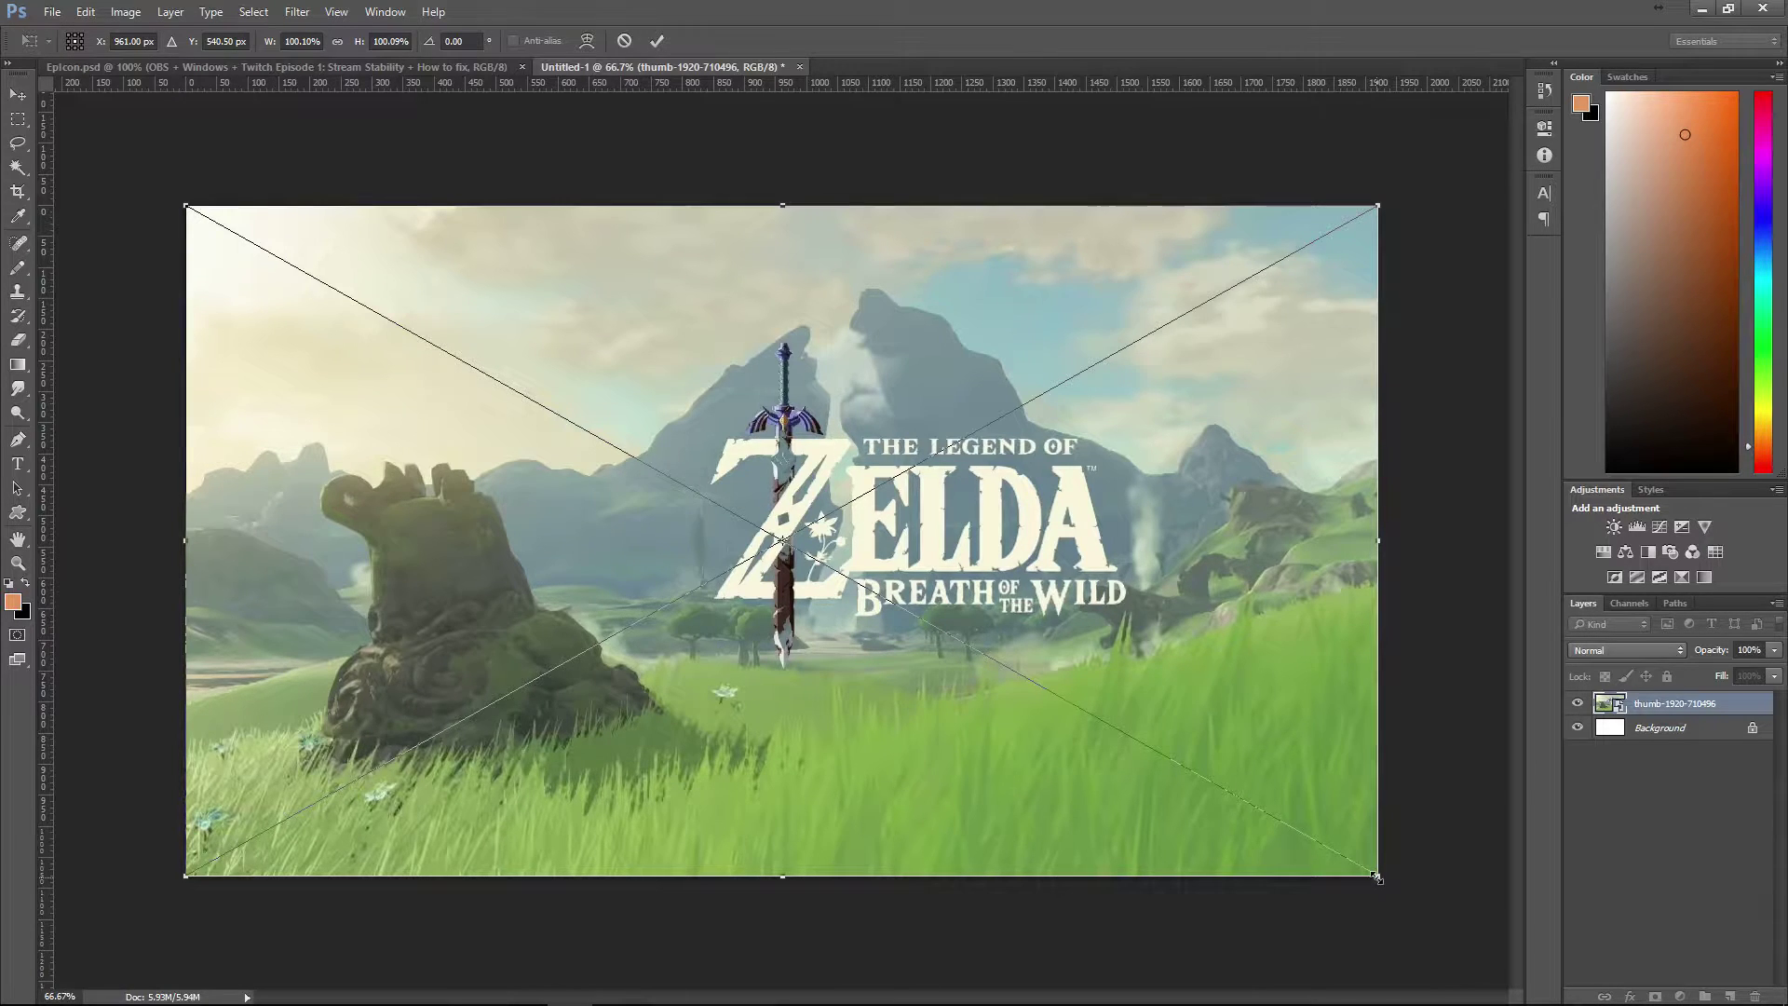
{"action": "left_click_drag", "start_coordinate": [1376, 875], "coordinate": [1202, 809]}
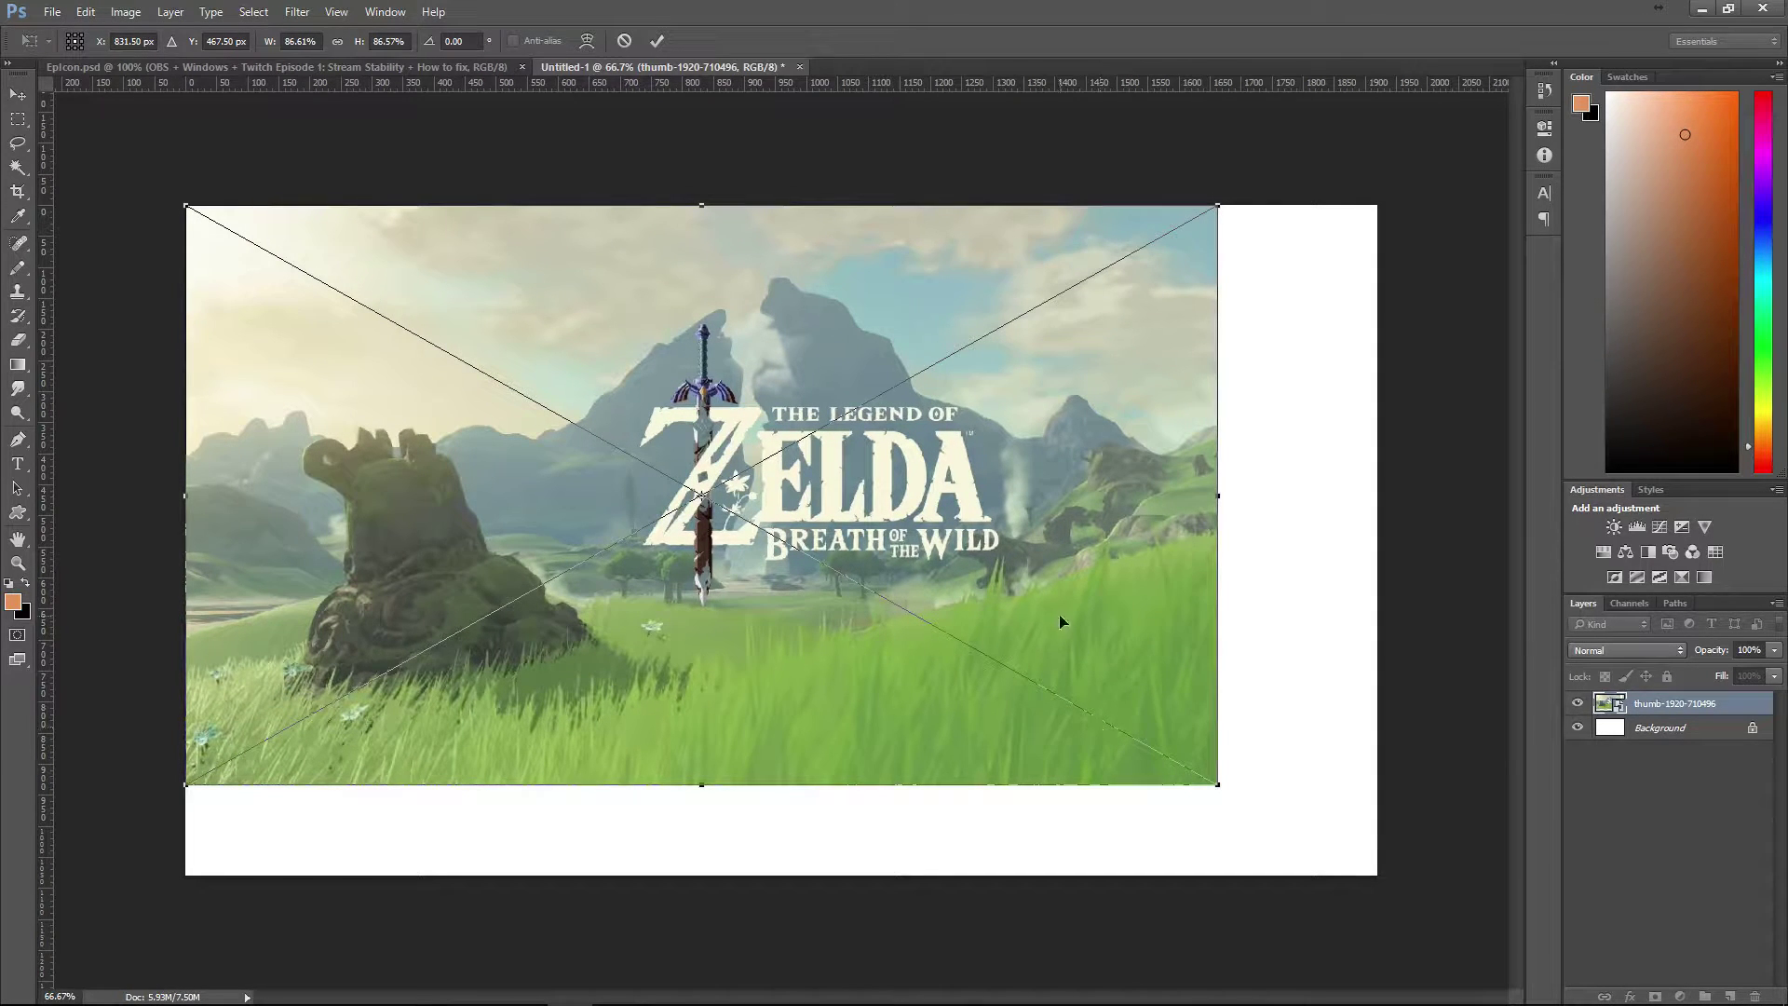
{"action": "mouse_move", "coordinate": [1061, 614]}
{"action": "left_mouse_down"}
{"action": "mouse_move", "coordinate": [1061, 643]}
{"action": "mouse_move", "coordinate": [1058, 617]}
{"action": "left_mouse_up"}
{"action": "left_click_drag", "start_coordinate": [1218, 787], "coordinate": [1141, 743]}
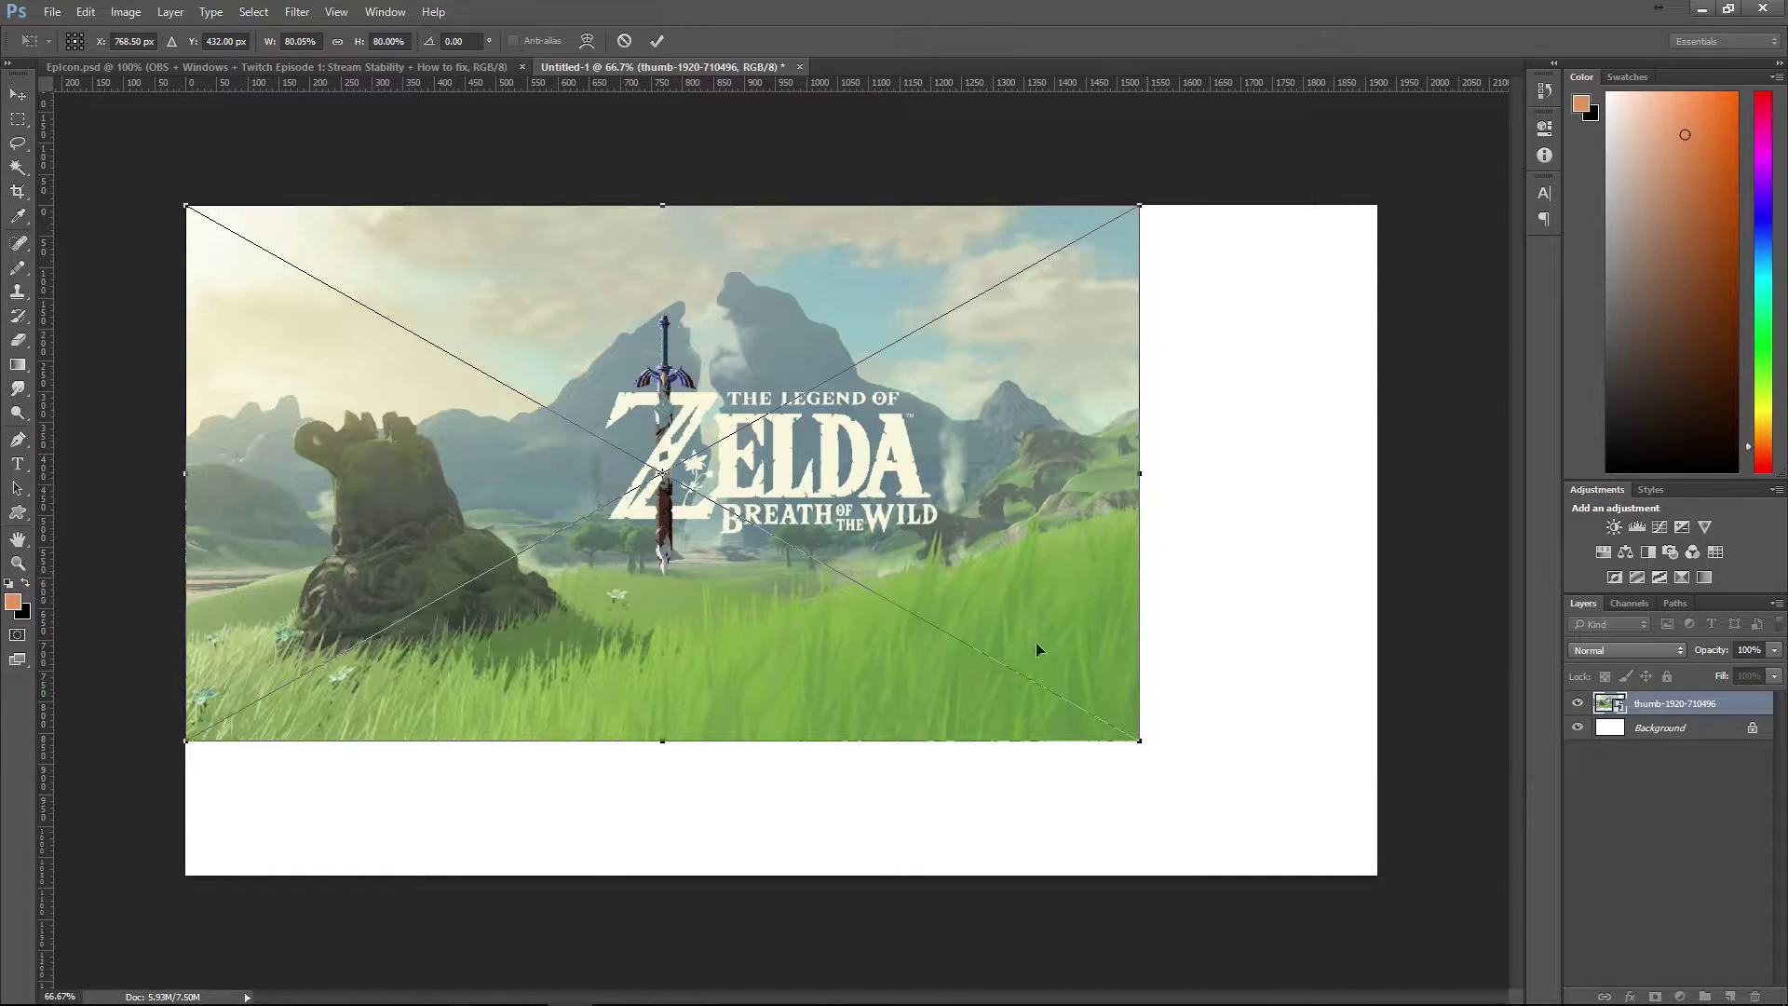
{"action": "left_click_drag", "start_coordinate": [1139, 739], "coordinate": [1184, 766]}
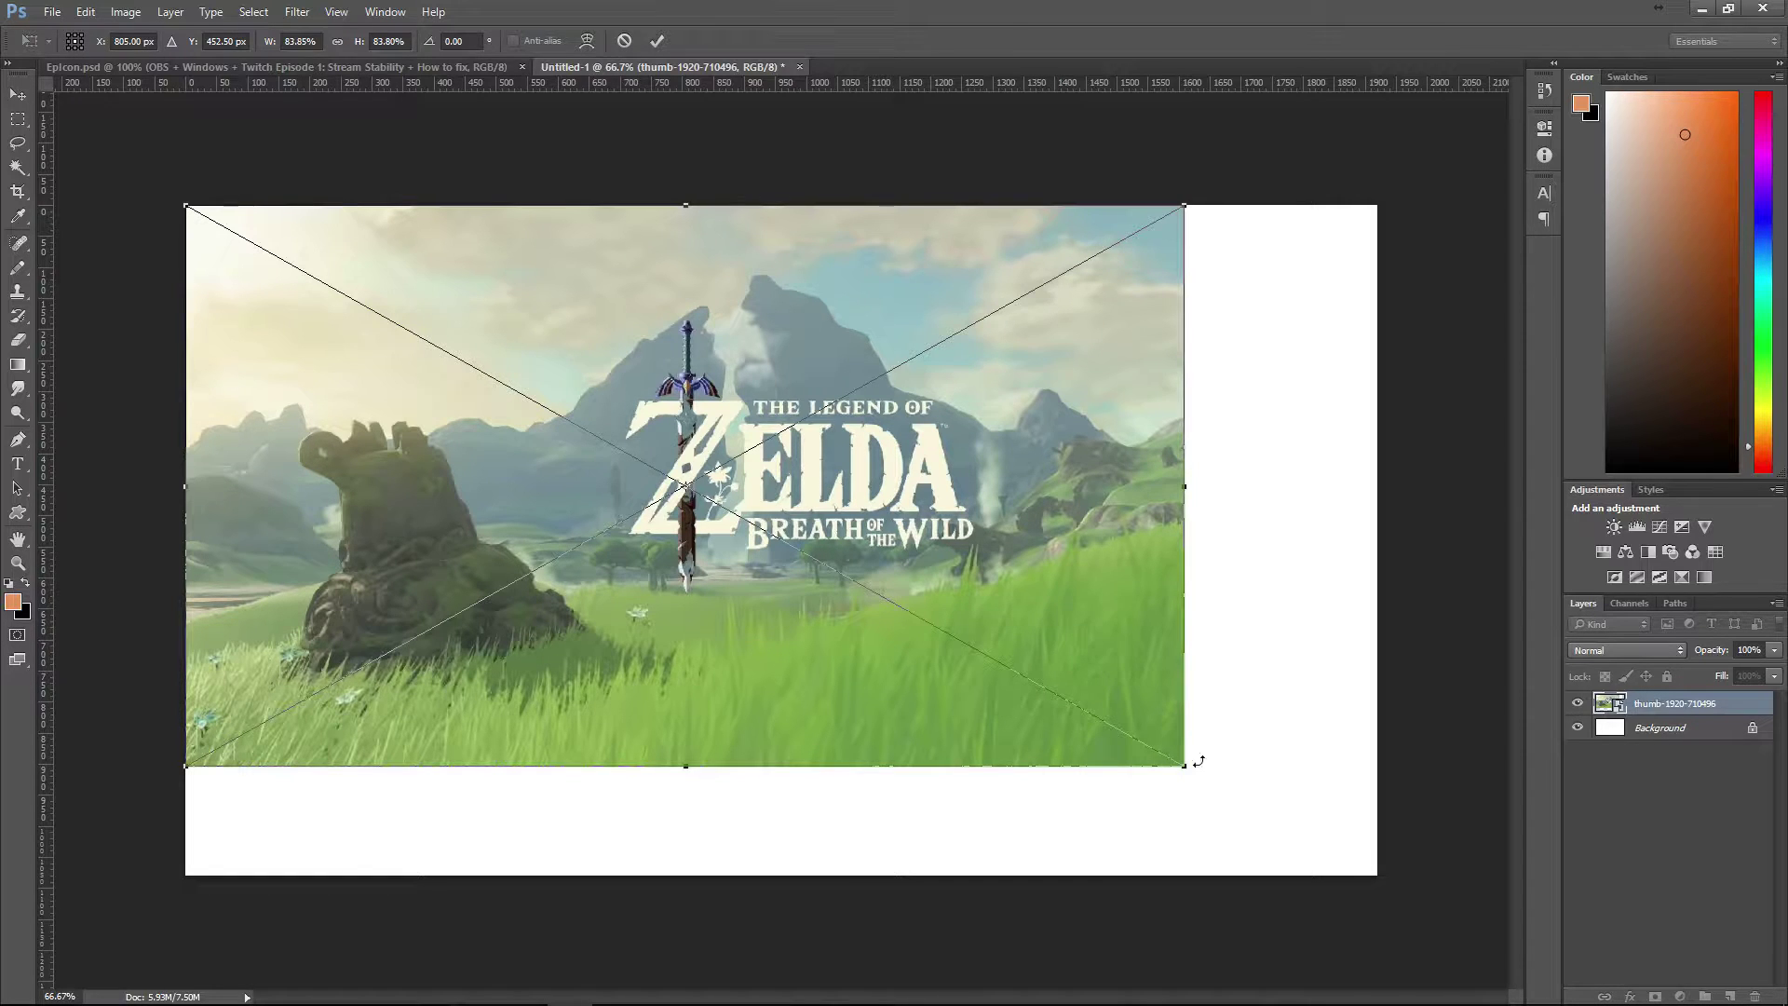
{"action": "mouse_move", "coordinate": [1185, 764]}
{"action": "left_mouse_down"}
{"action": "mouse_move", "coordinate": [1164, 752]}
{"action": "mouse_move", "coordinate": [1181, 767]}
{"action": "left_mouse_up"}
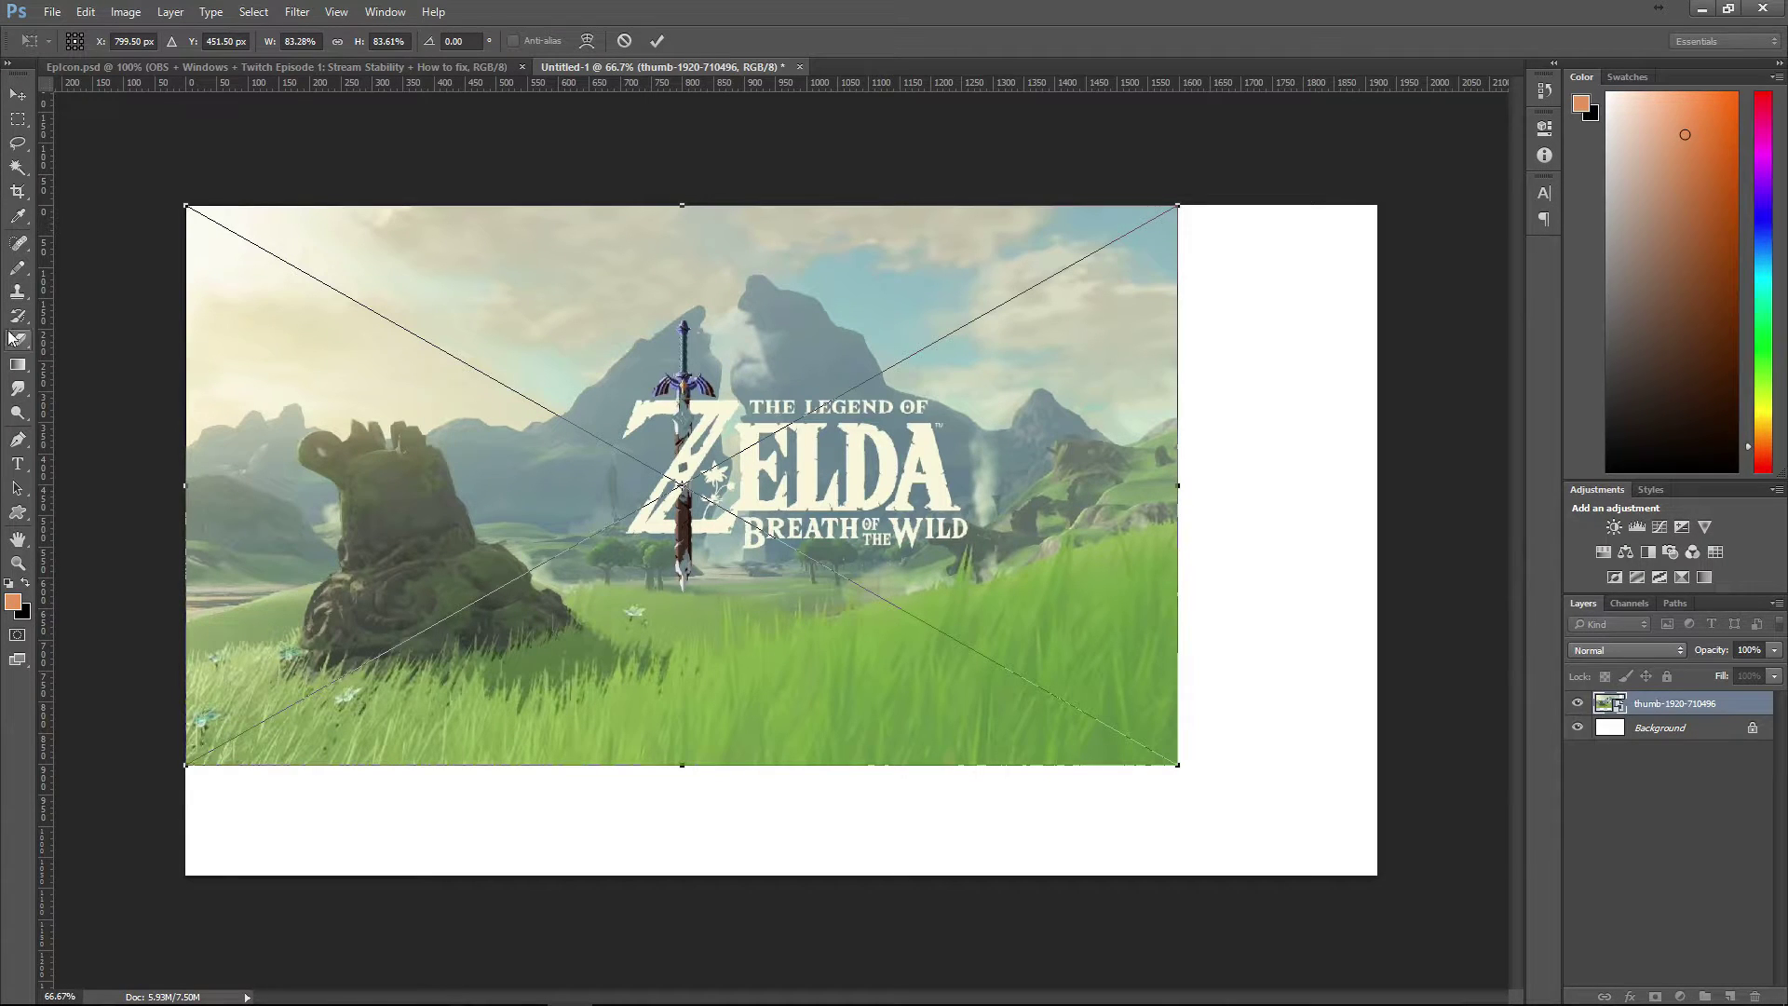
{"action": "left_click", "coordinate": [18, 463]}
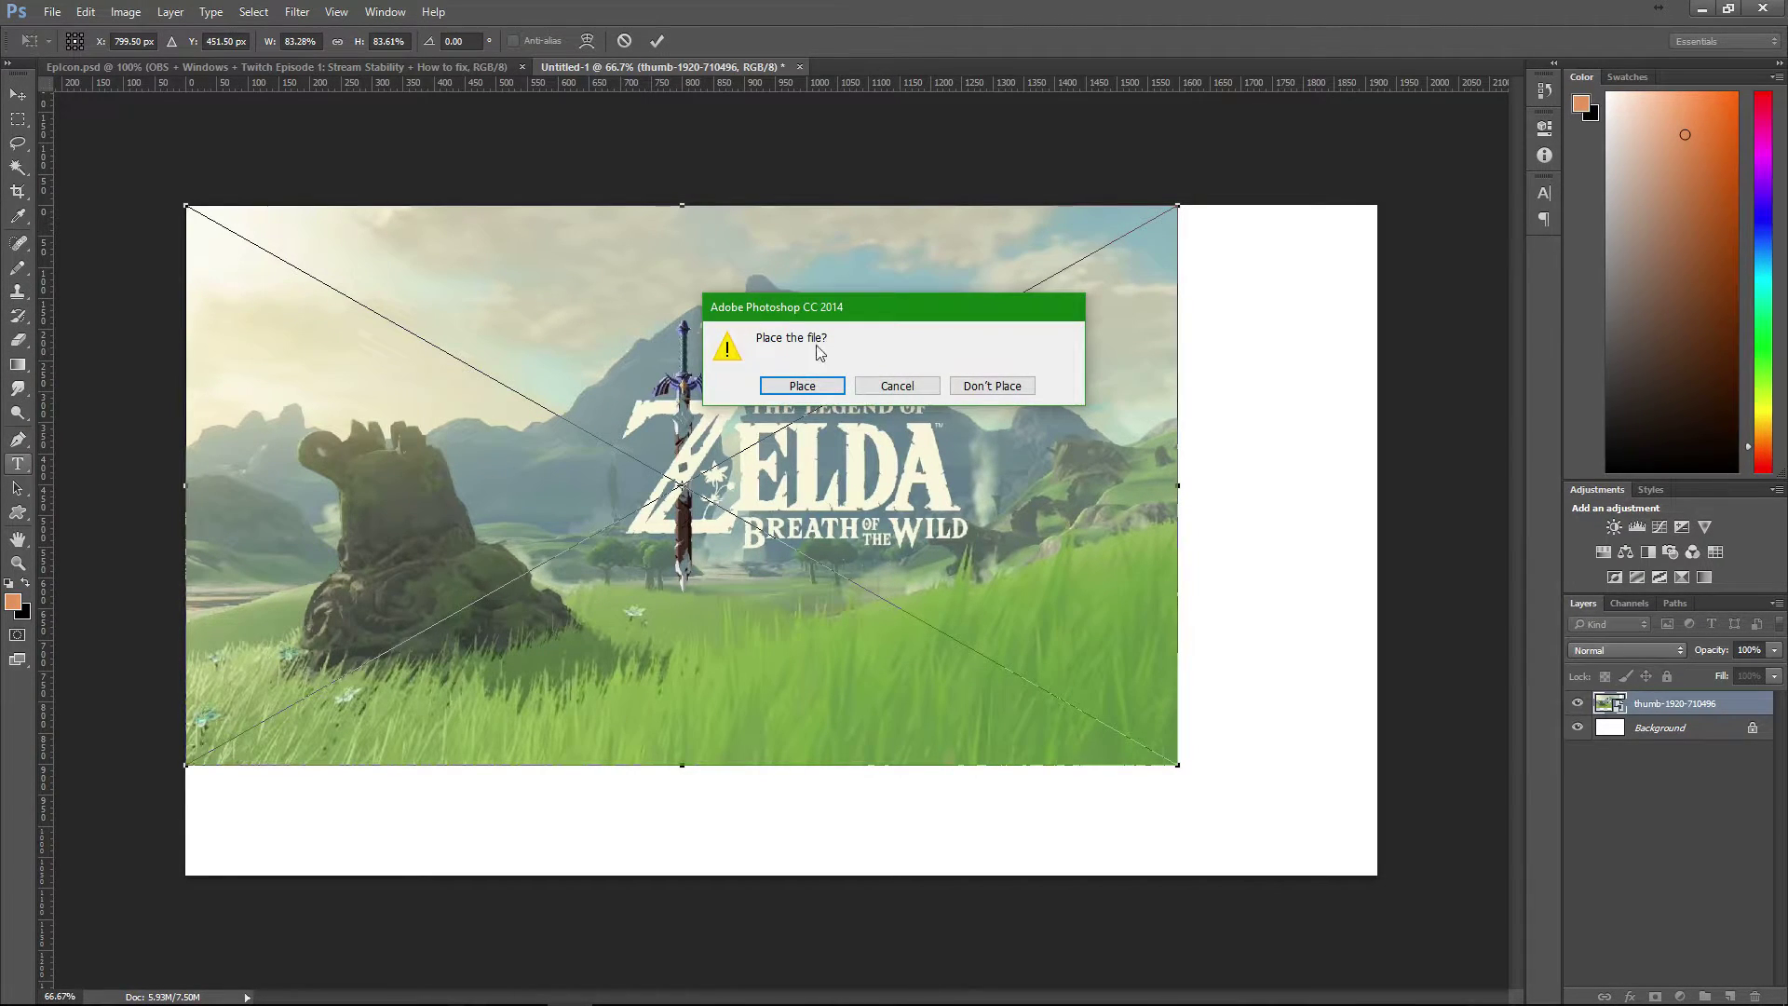
{"action": "left_click", "coordinate": [803, 384]}
- Add a centered 72 pt black text layer over the mountains with the lines "Webcam", "Chat" and "EventList *"
{"action": "left_click", "coordinate": [612, 320]}
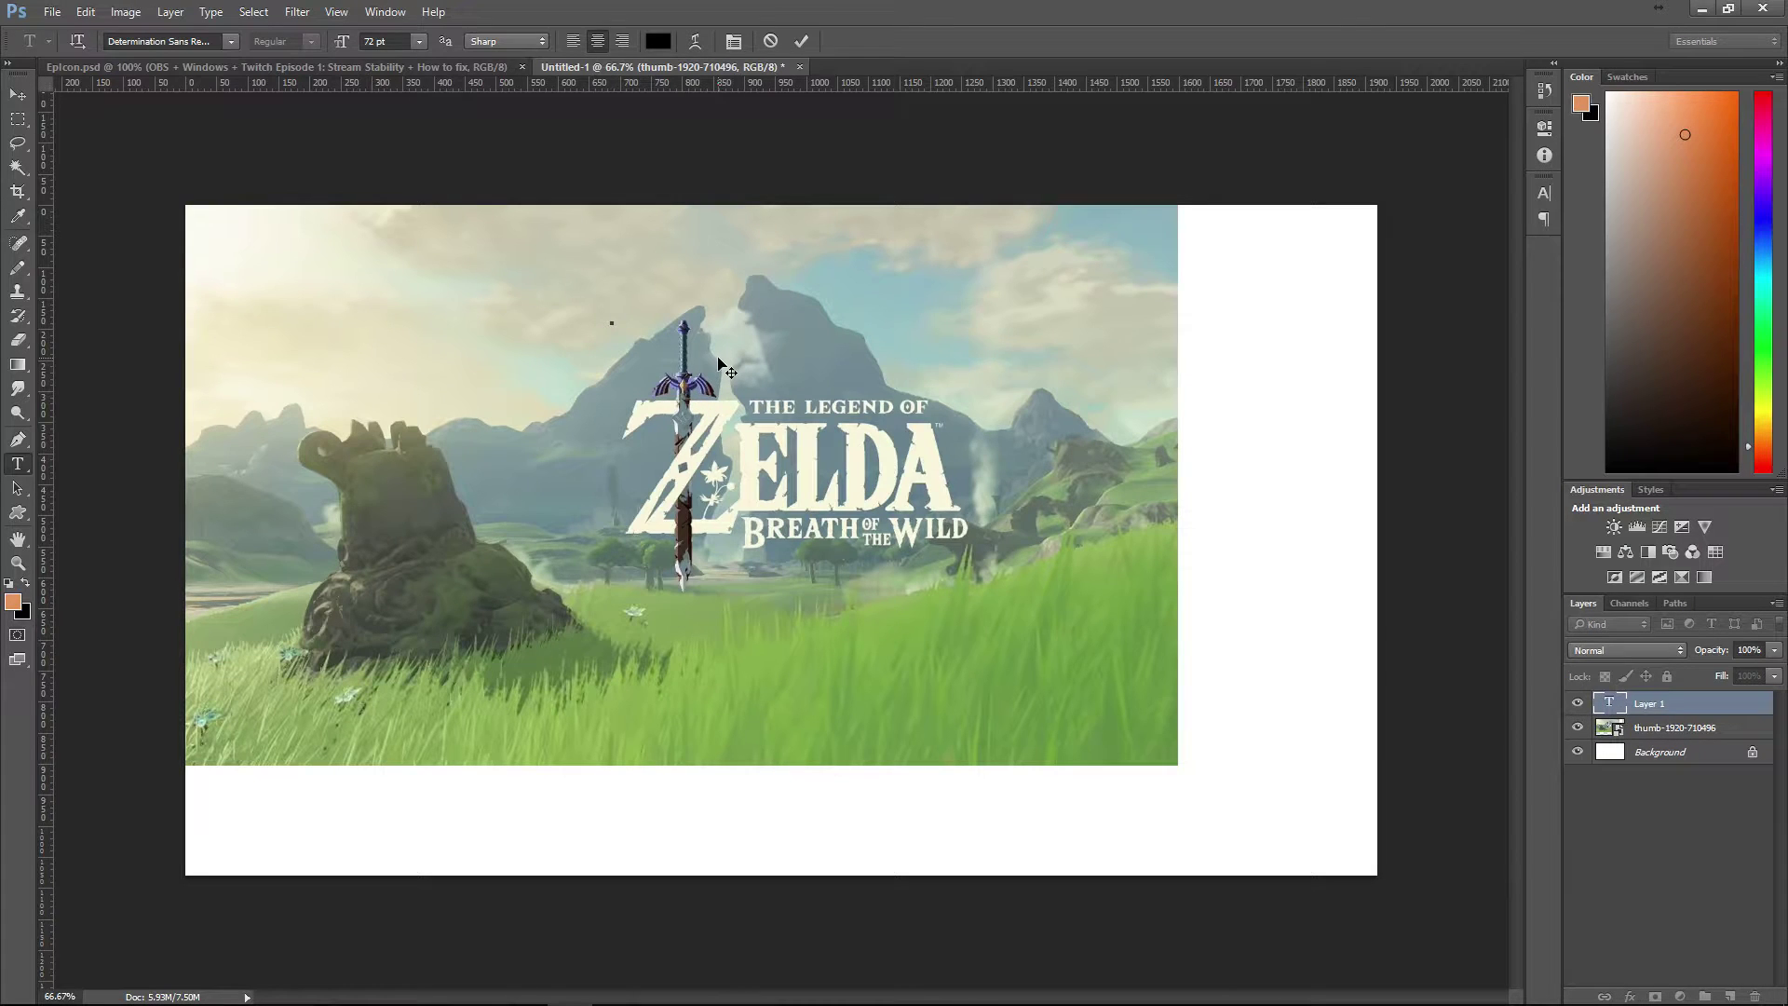
{"action": "type", "text": "Webcam"}
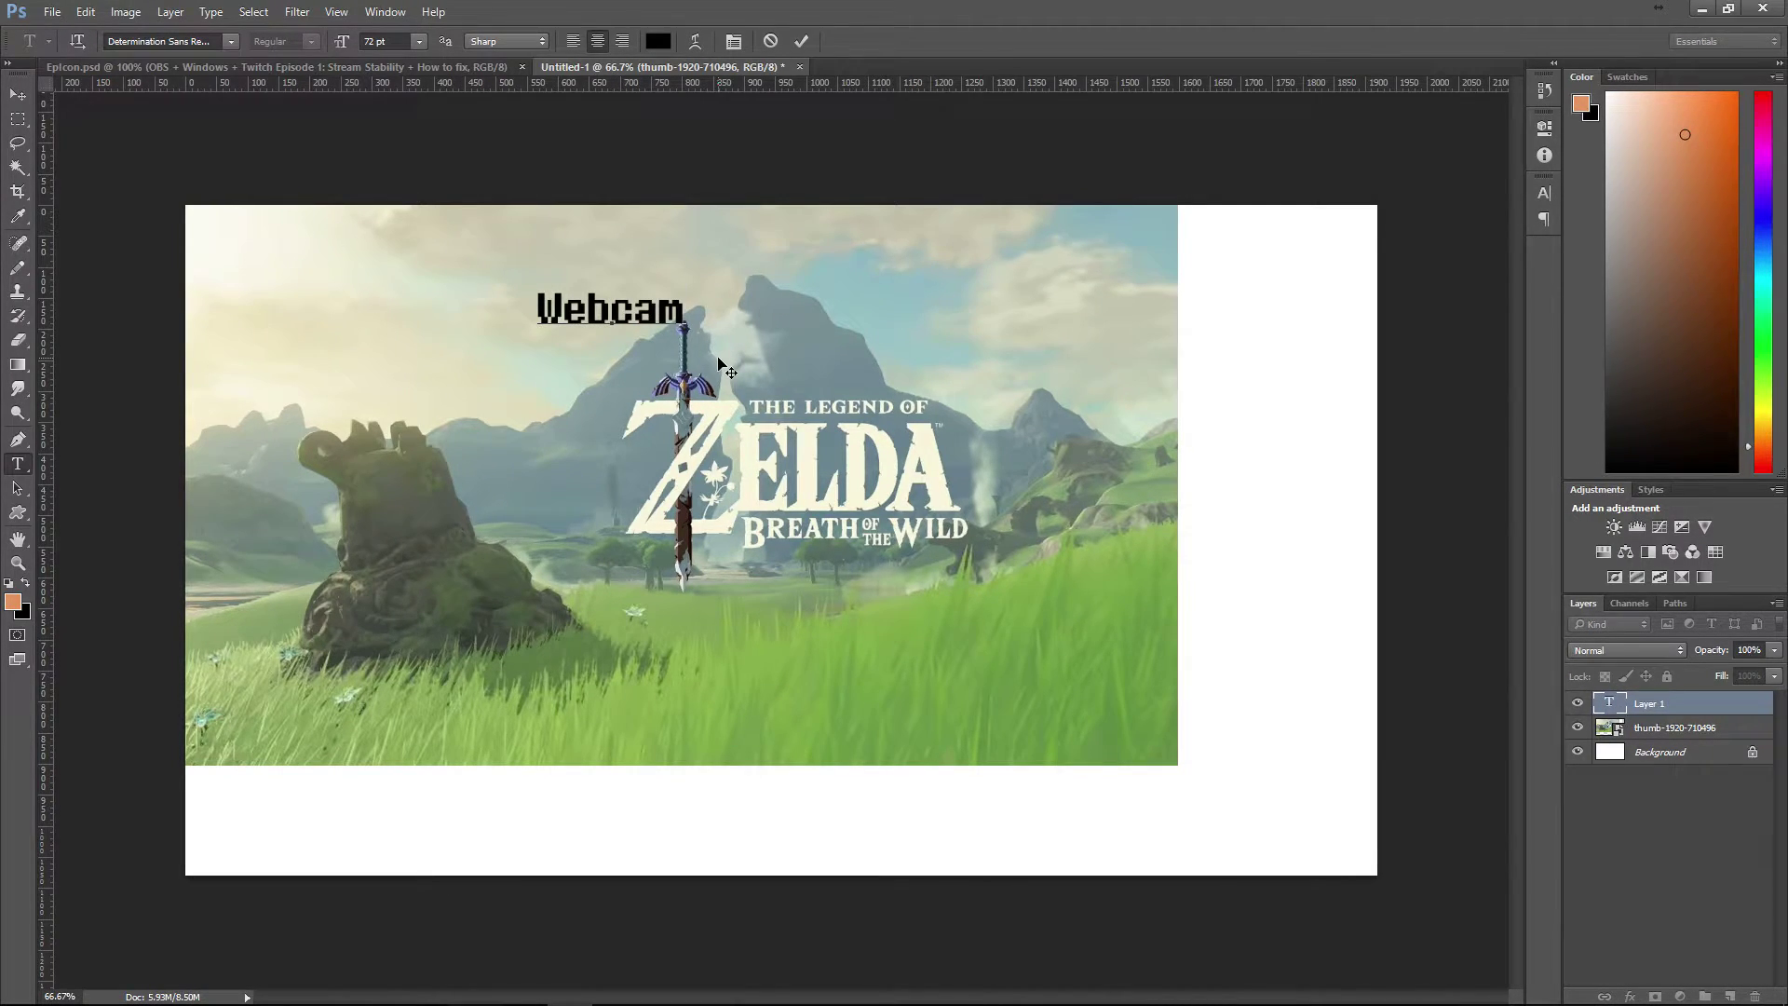
{"action": "key", "text": "Return"}
{"action": "type", "text": "Chat"}
{"action": "key", "text": "Return"}
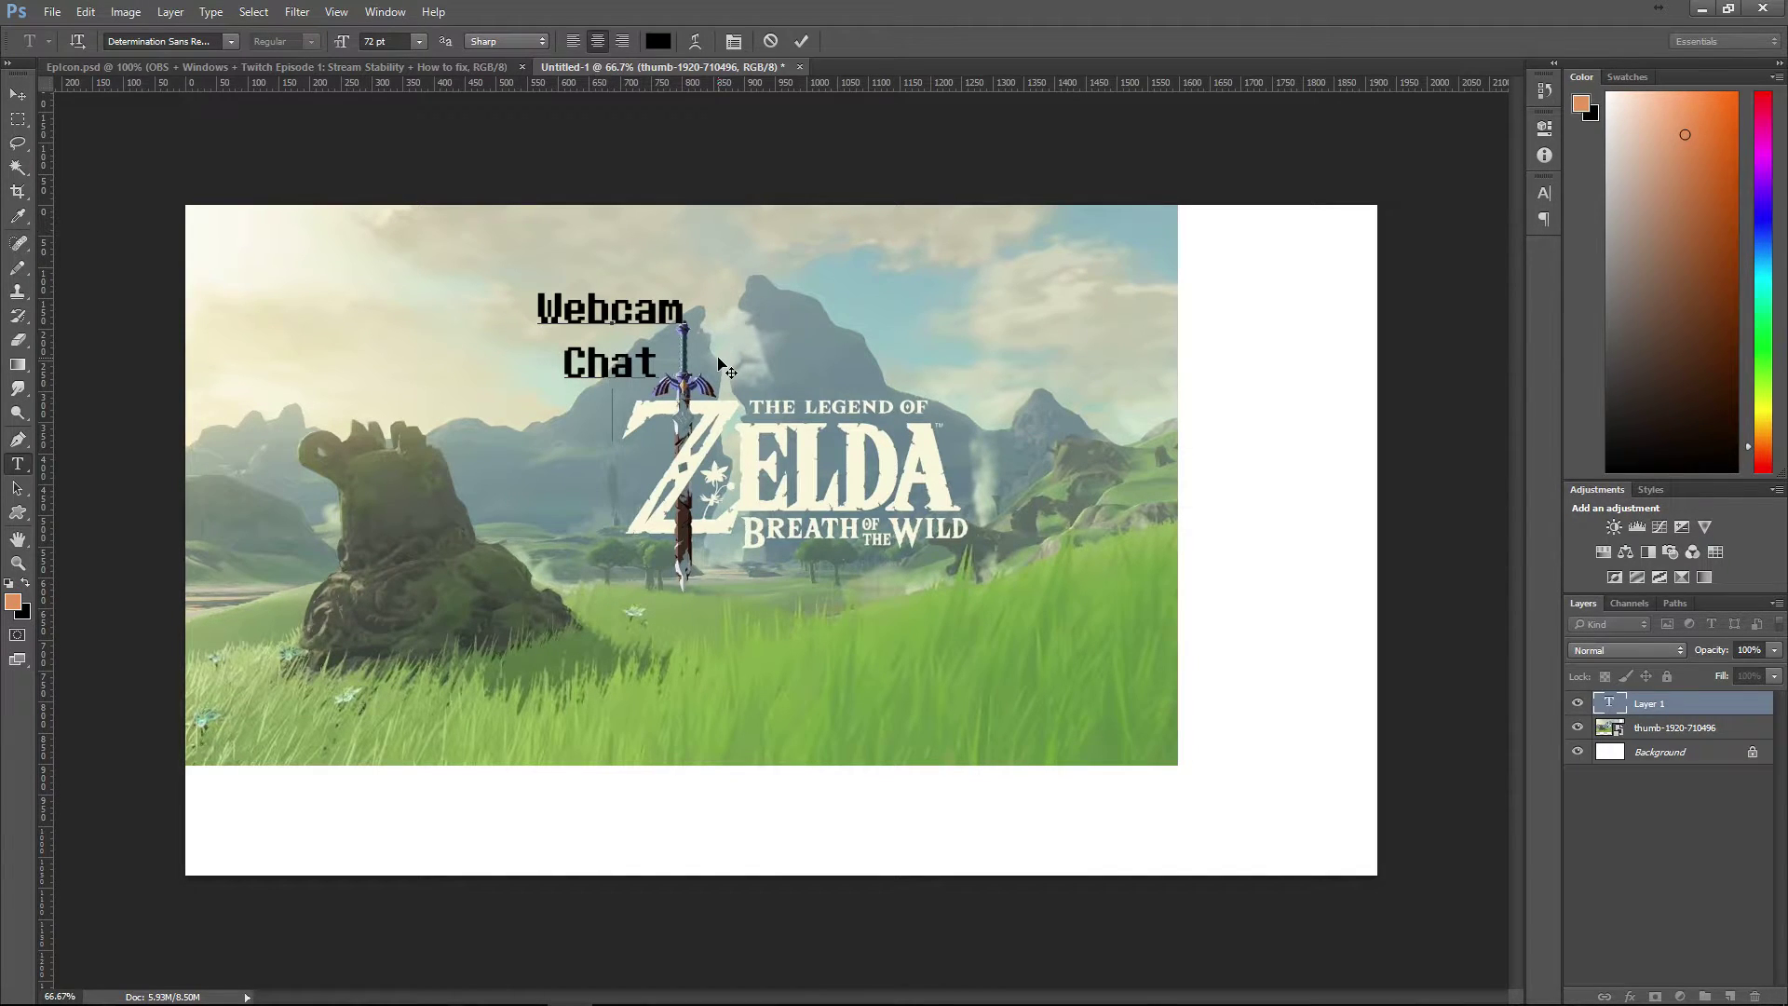
{"action": "type", "text": "Event"}
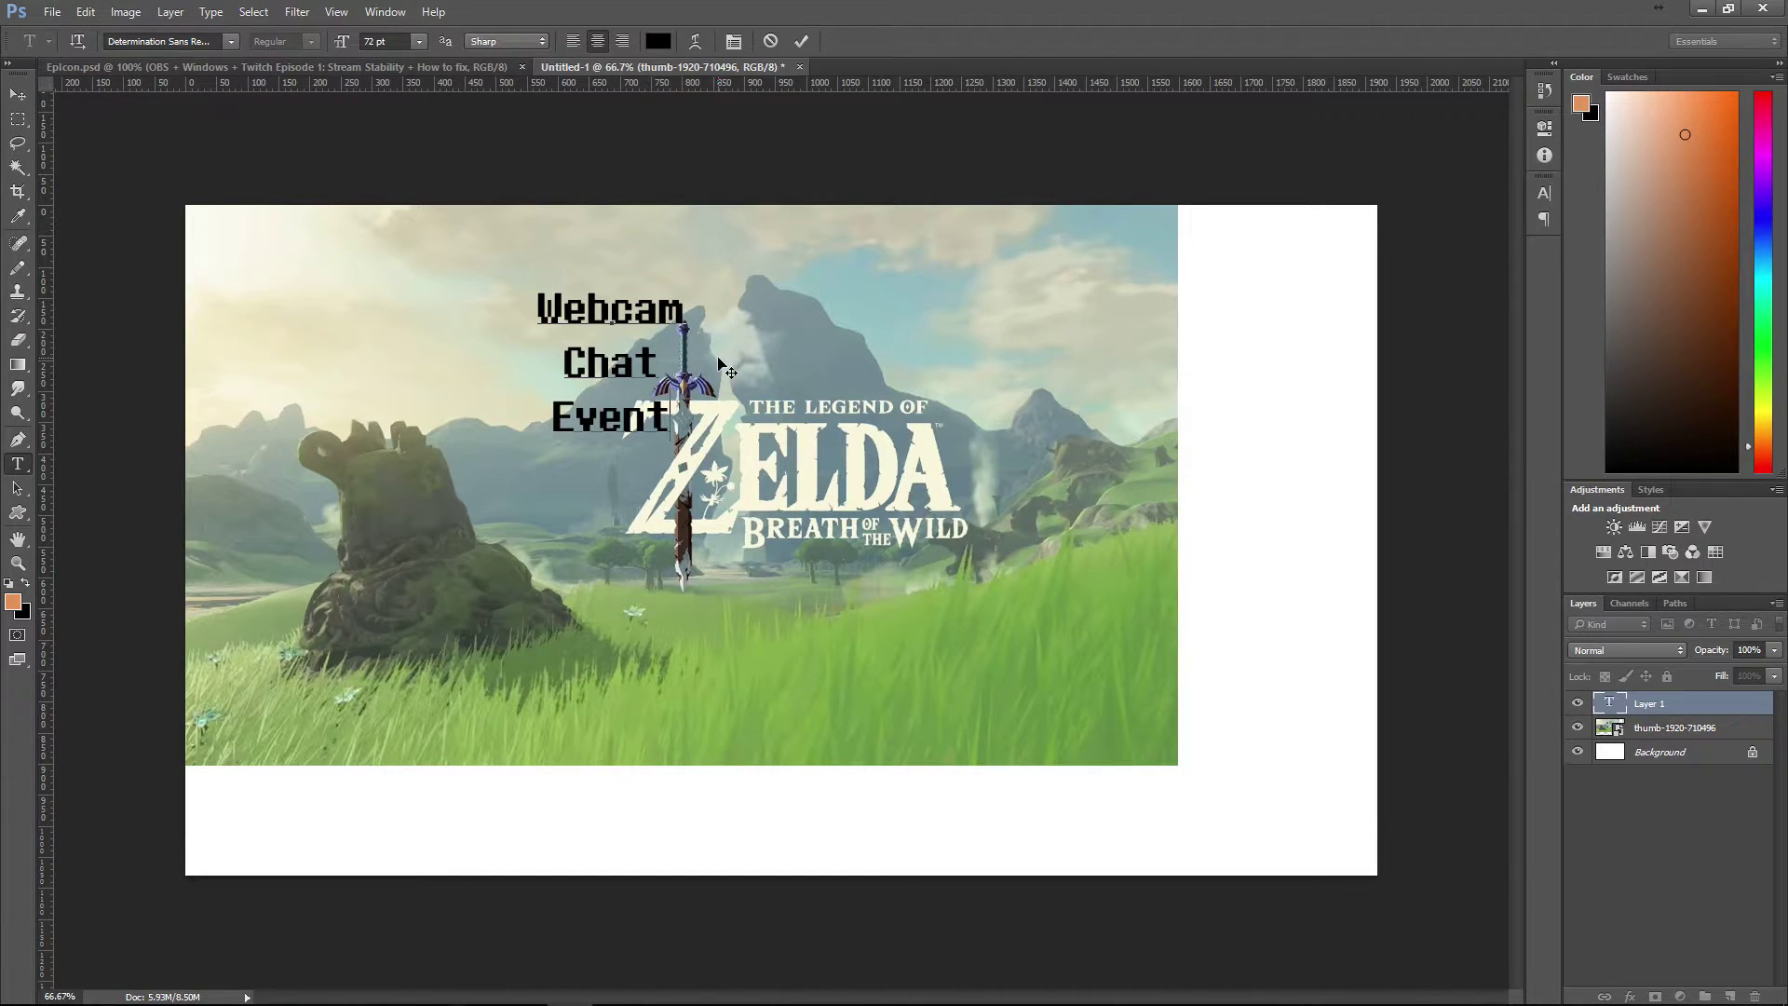
{"action": "type", "text": "List"}
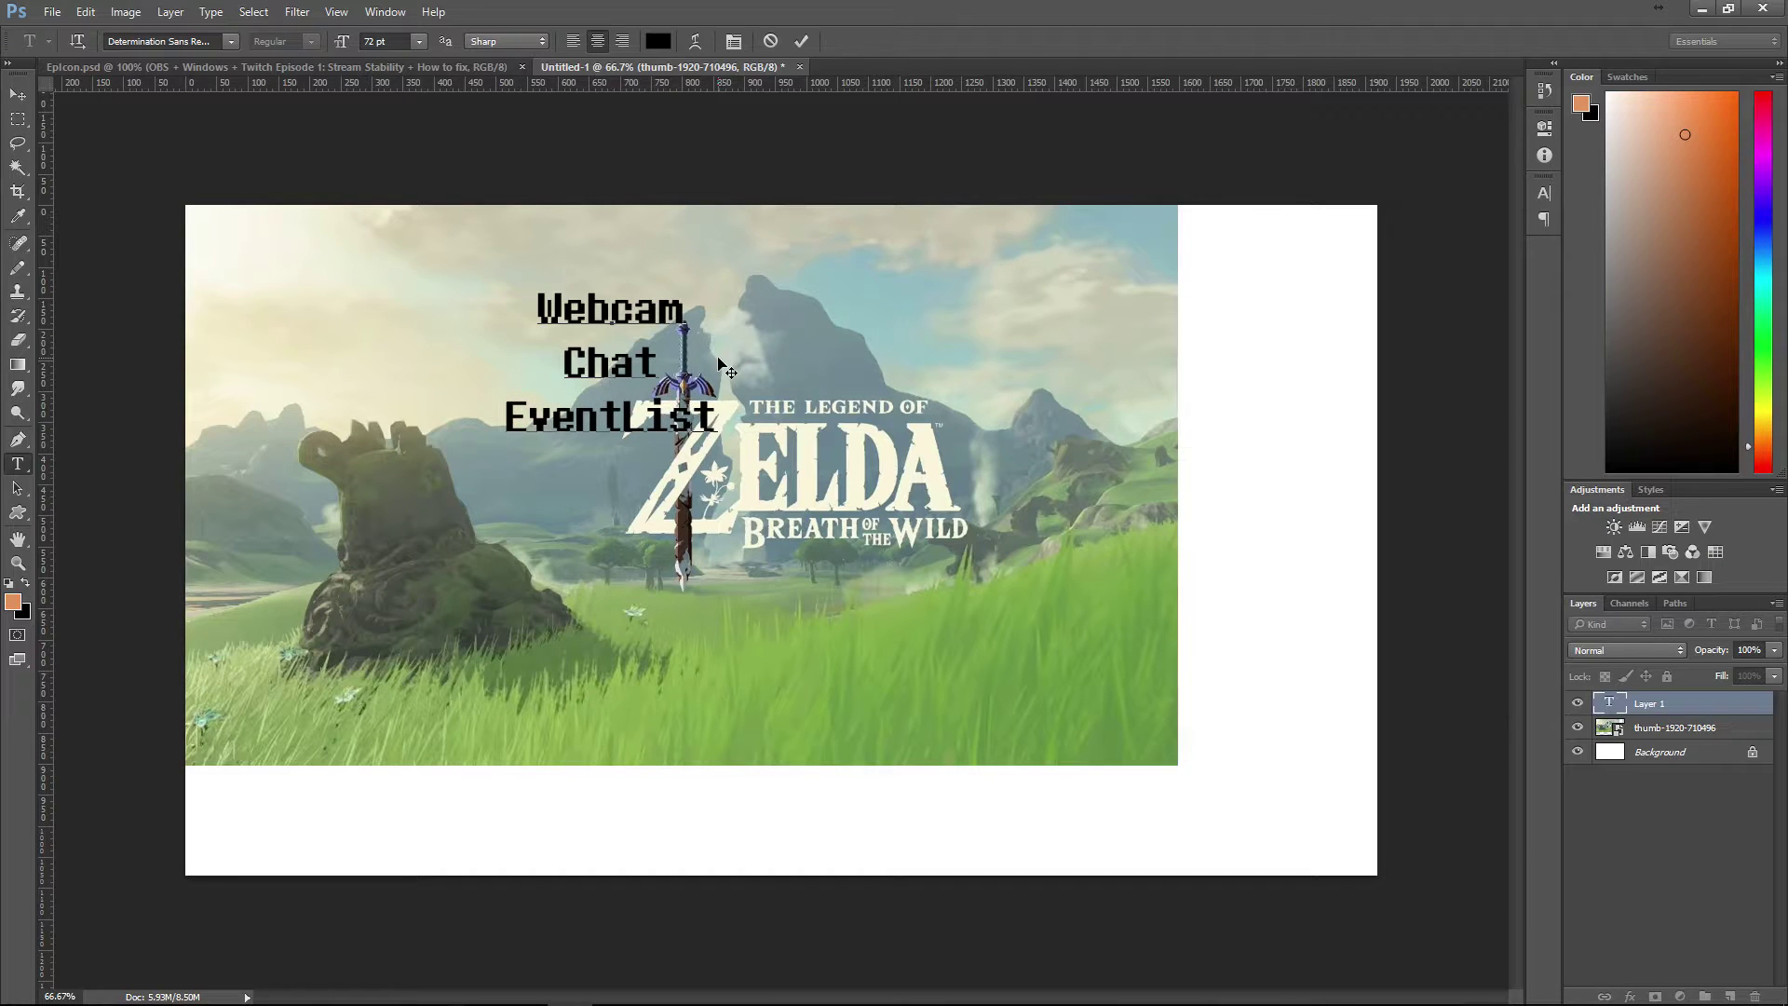
{"action": "type", "text": " *"}
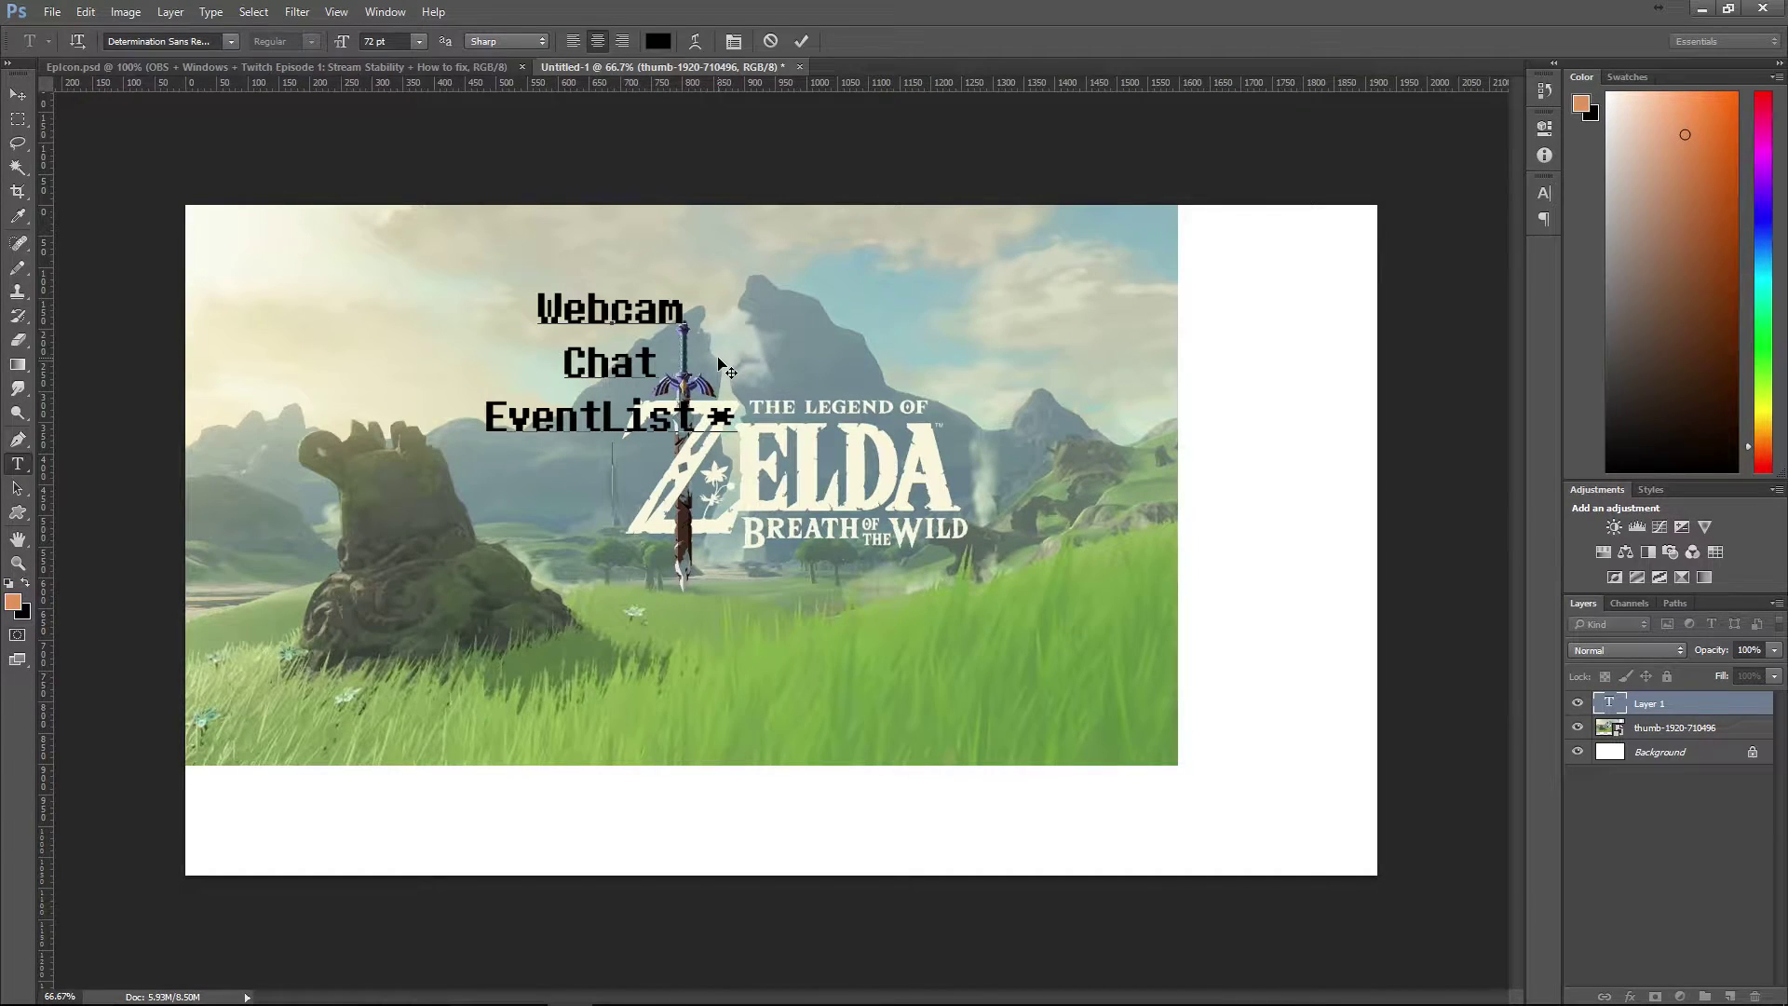
- Add "AlertBox" as a fourth line below "EventList *" in the text layer
{"action": "key", "text": "Return"}
{"action": "type", "text": "Aletr"}
{"action": "key", "text": "BackSpace"}
{"action": "key", "text": "BackSpace"}
{"action": "type", "text": "rt"}
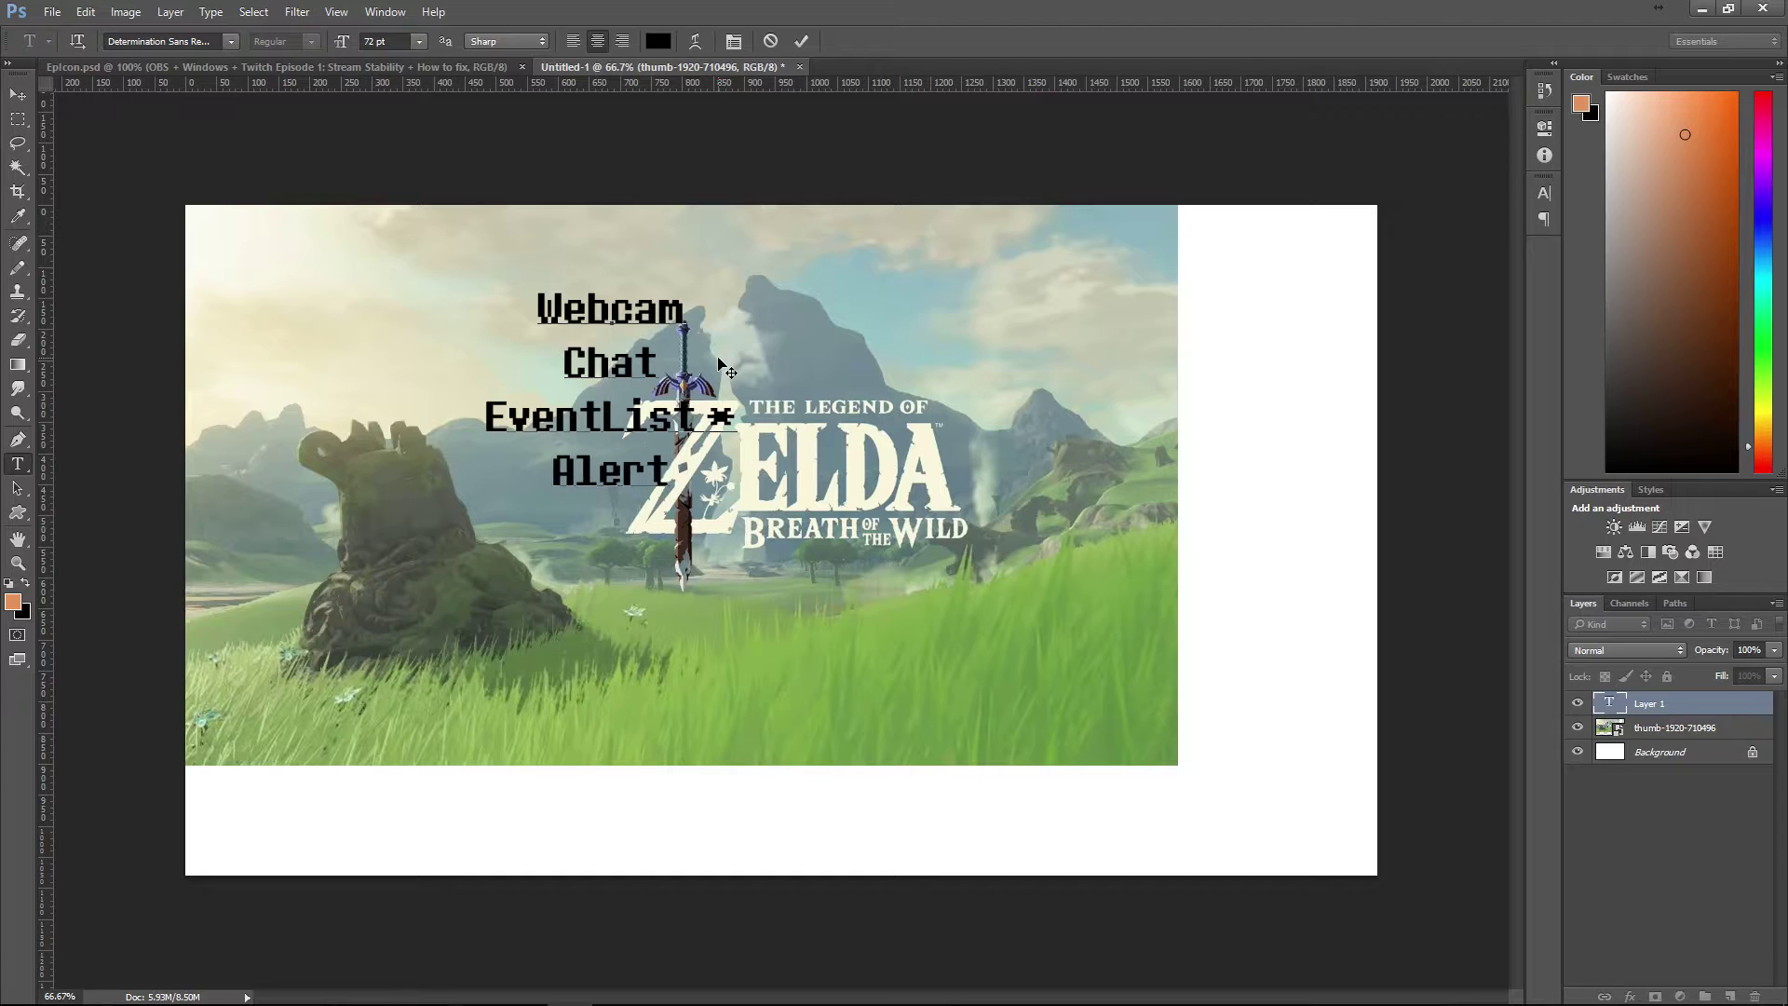
{"action": "type", "text": "Box"}
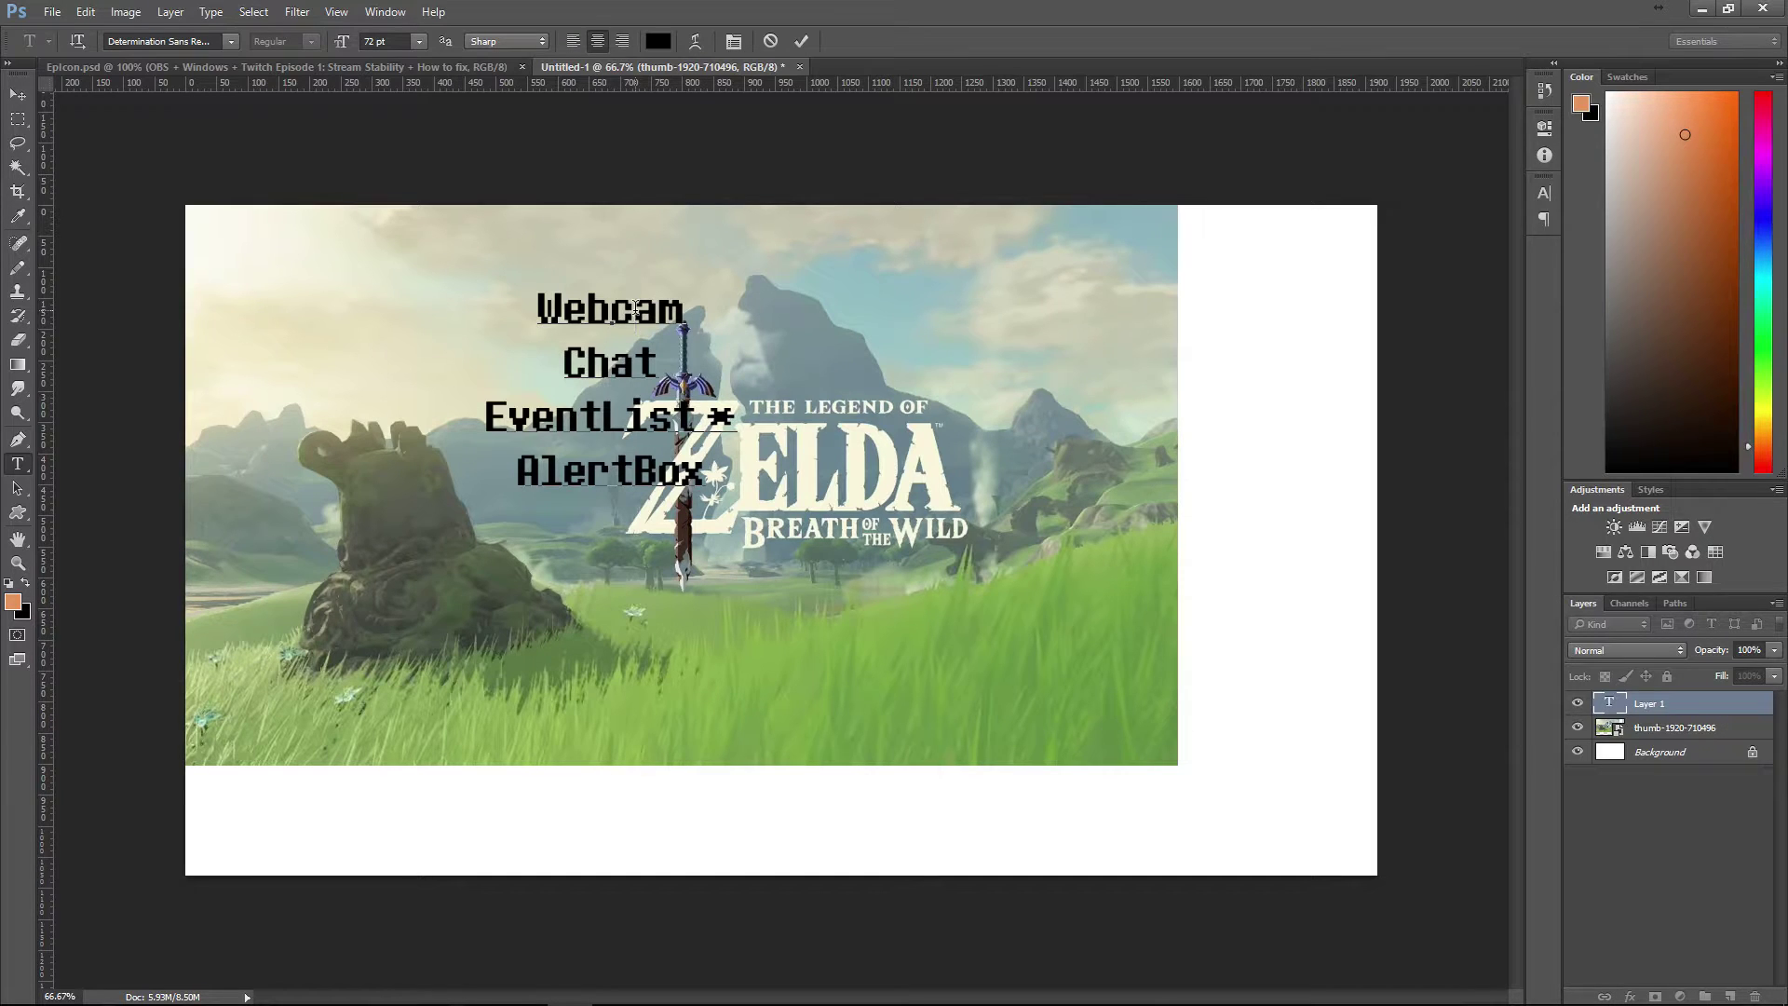
- Remove the "Webcam" line and the asterisk after "EventList" from the text layer
{"action": "left_click_drag", "start_coordinate": [684, 307], "coordinate": [428, 335]}
{"action": "key", "text": "BackSpace"}
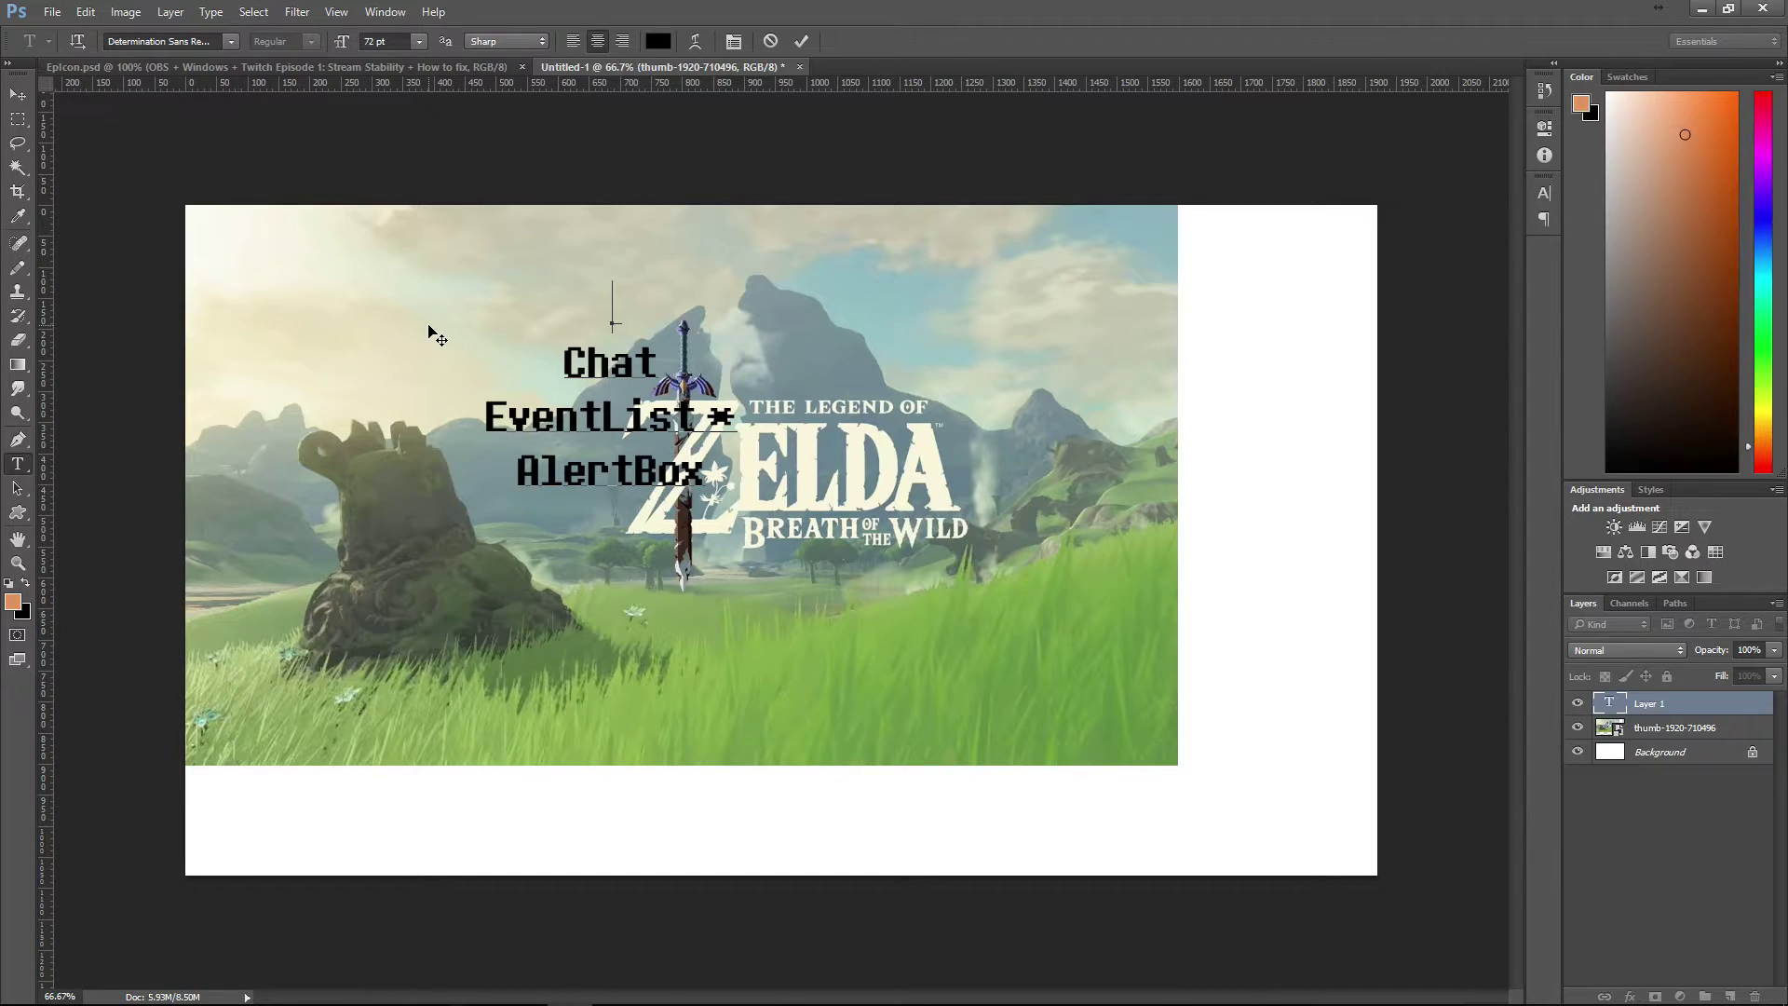
{"action": "key", "text": "Delete"}
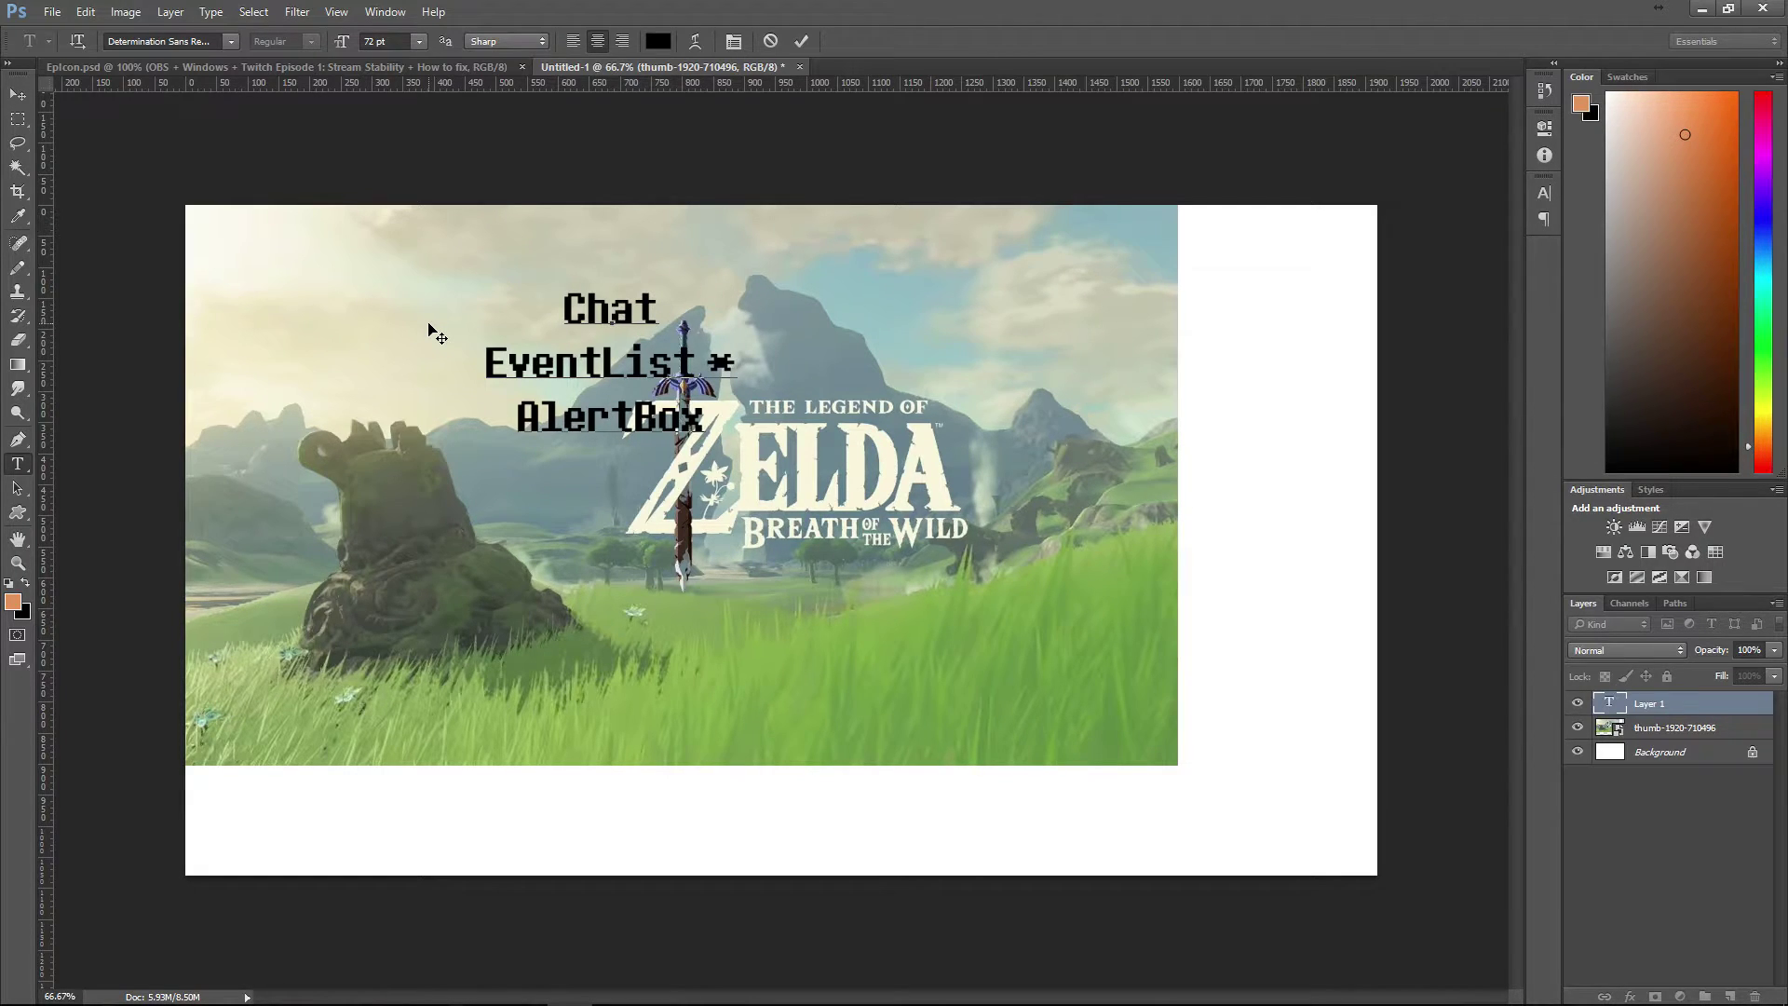
{"action": "left_click", "coordinate": [734, 358]}
{"action": "key", "text": "BackSpace"}
{"action": "key", "text": "BackSpace"}
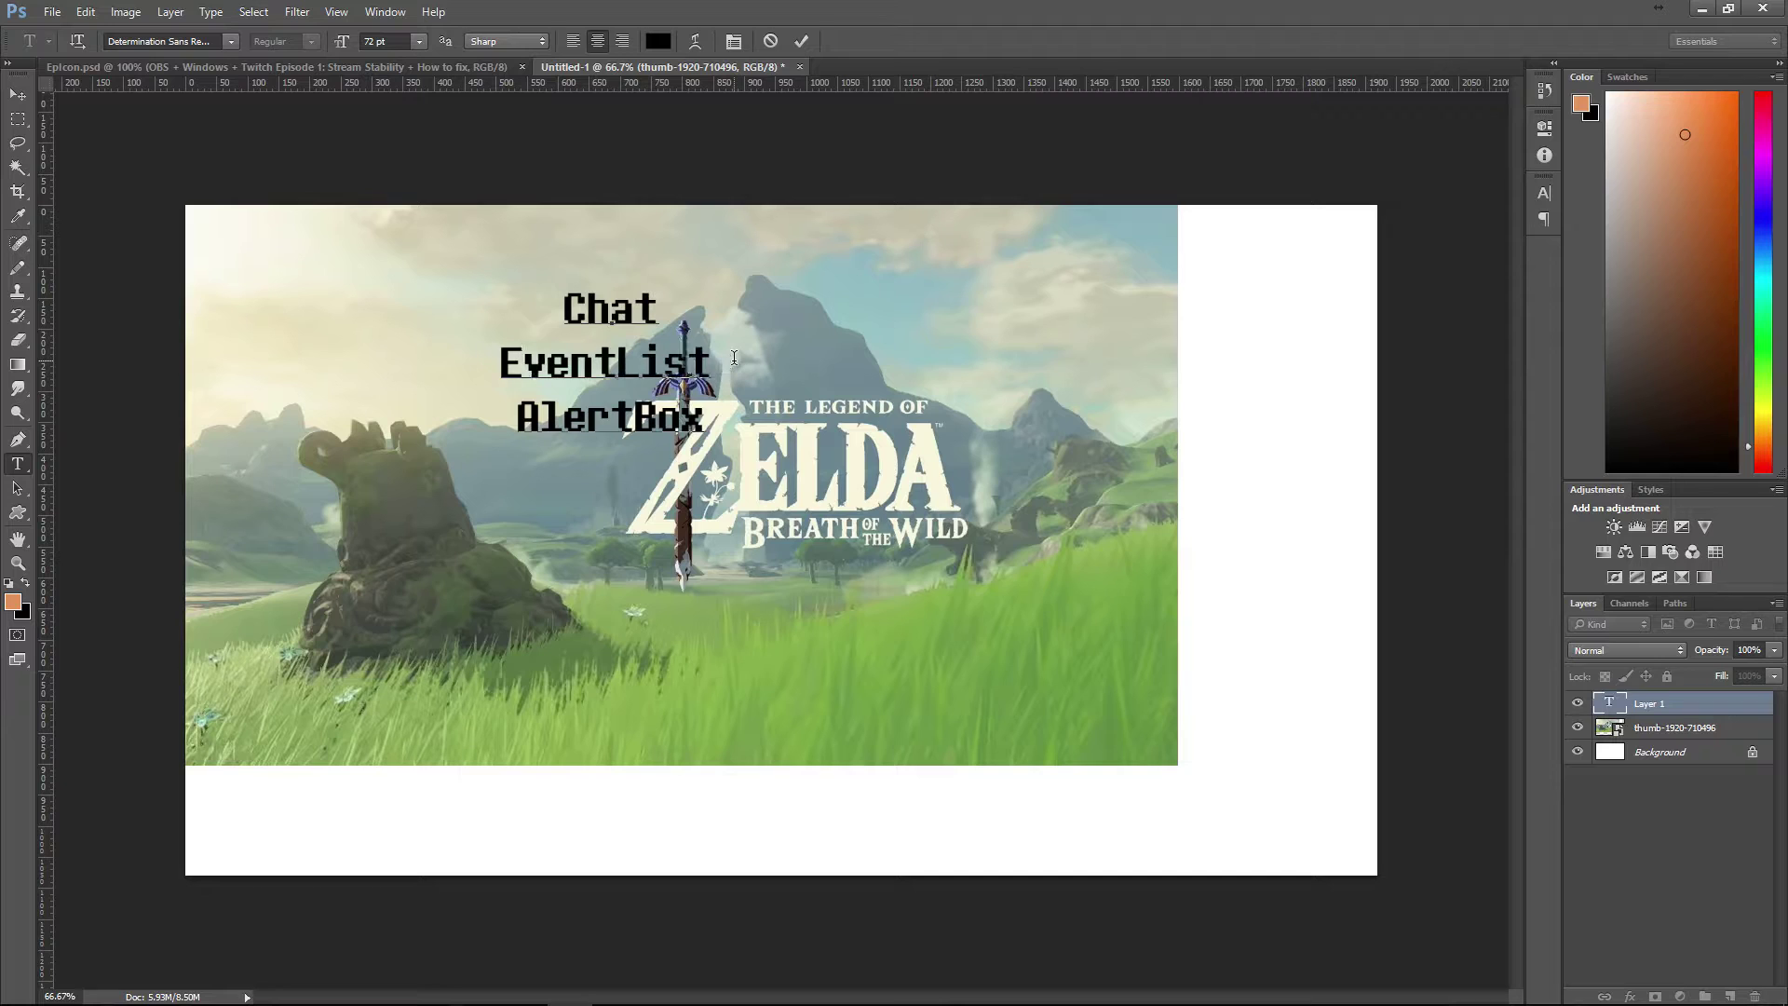
- Add "Donation Ticker" as a new last line below "AlertBox"
{"action": "key", "text": "Down"}
{"action": "key", "text": "Return"}
{"action": "type", "text": "Donatio"}
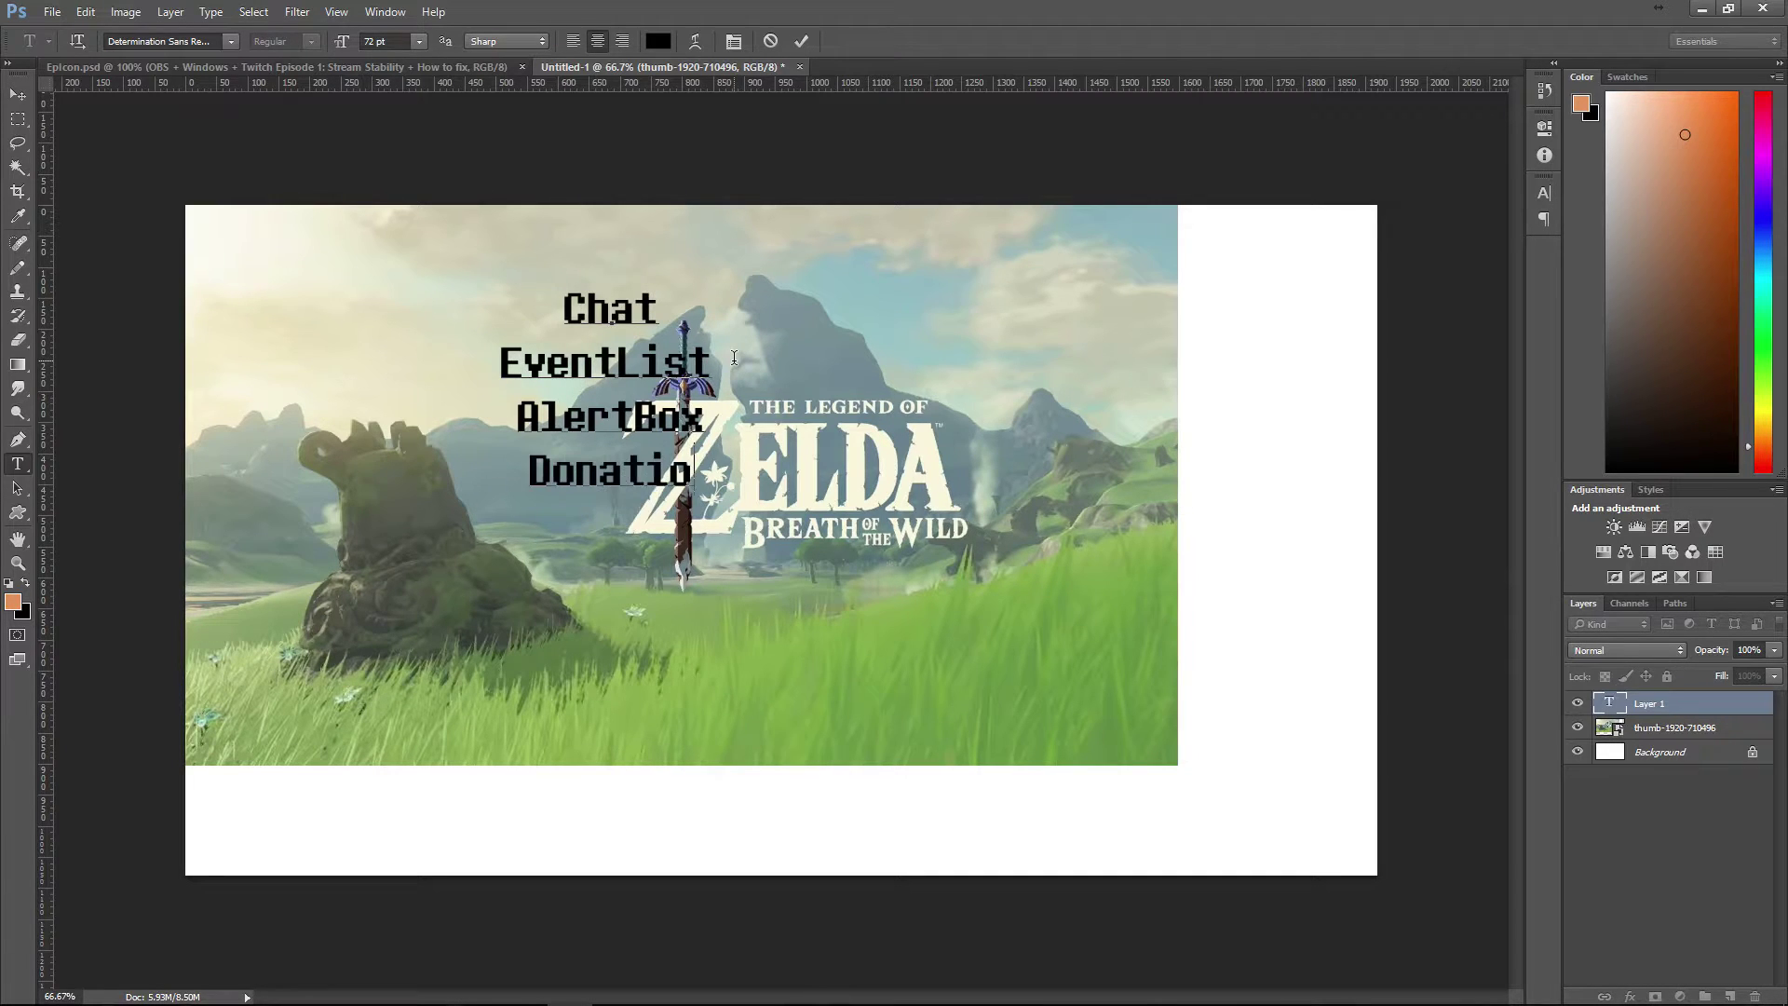
{"action": "type", "text": "n Ticker"}
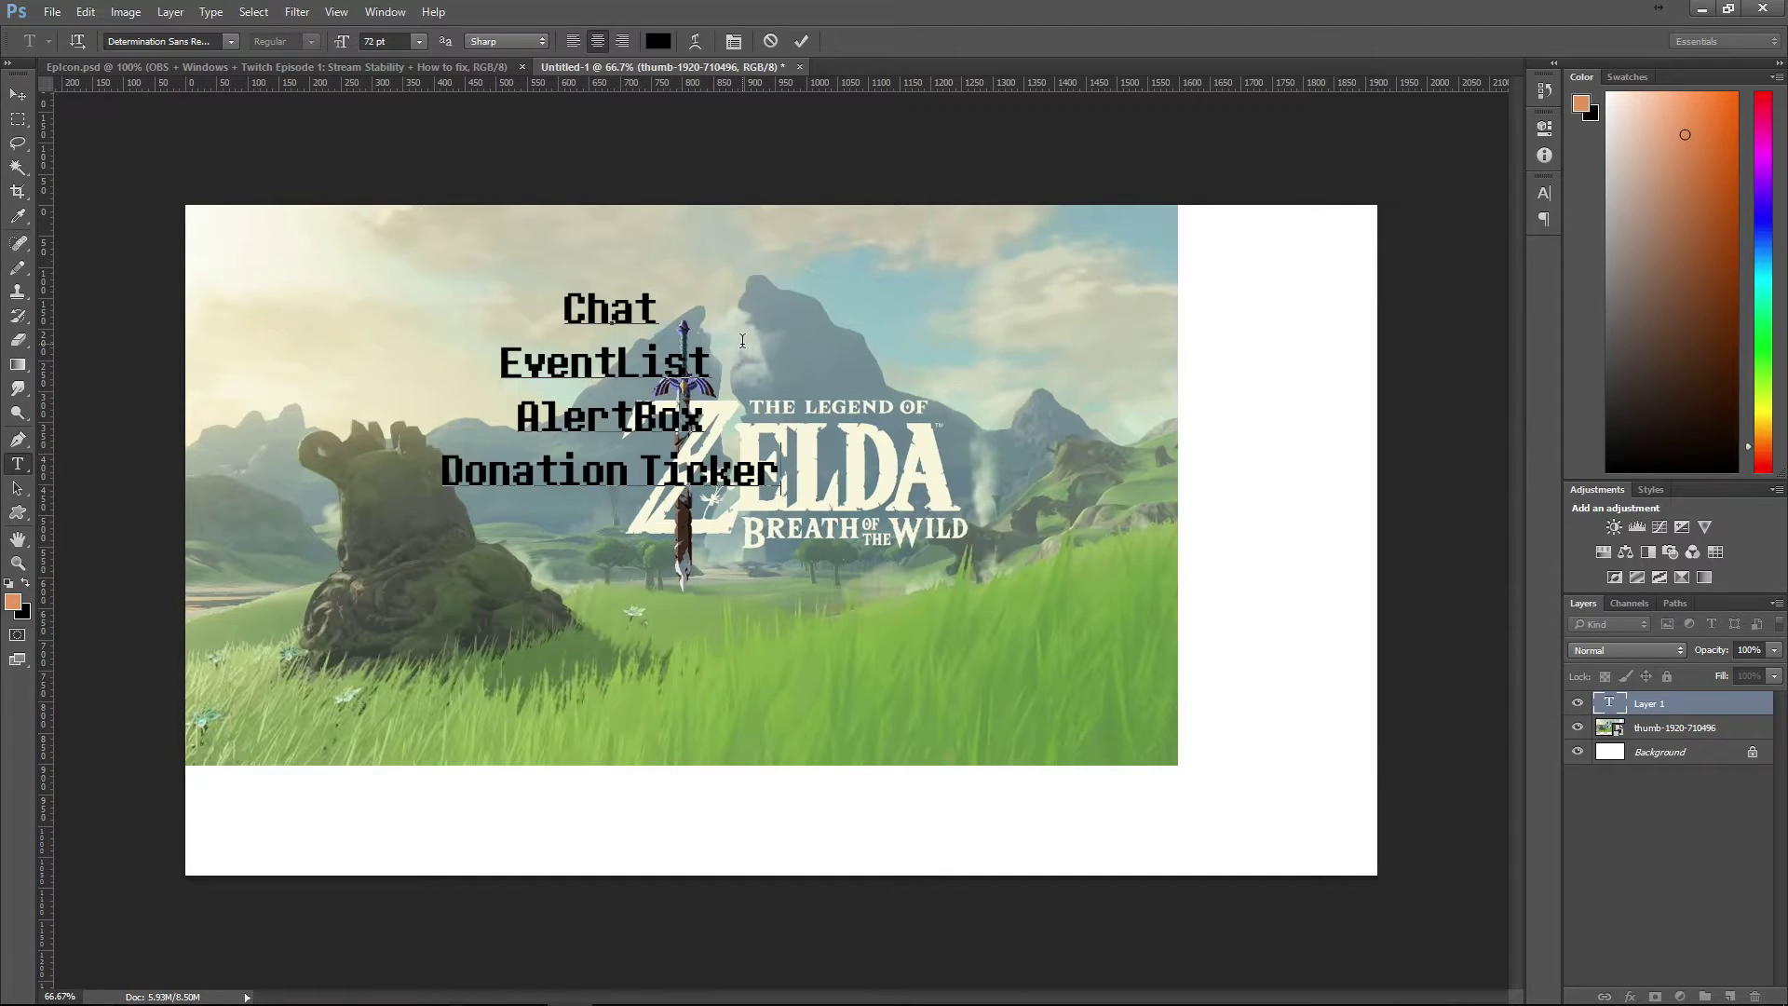
- Move the text block into the upper-right corner of the Zelda image, flush with the canvas's upper edge
{"action": "left_click", "coordinate": [18, 144]}
{"action": "left_click", "coordinate": [18, 94]}
{"action": "left_click_drag", "start_coordinate": [577, 372], "coordinate": [970, 285]}
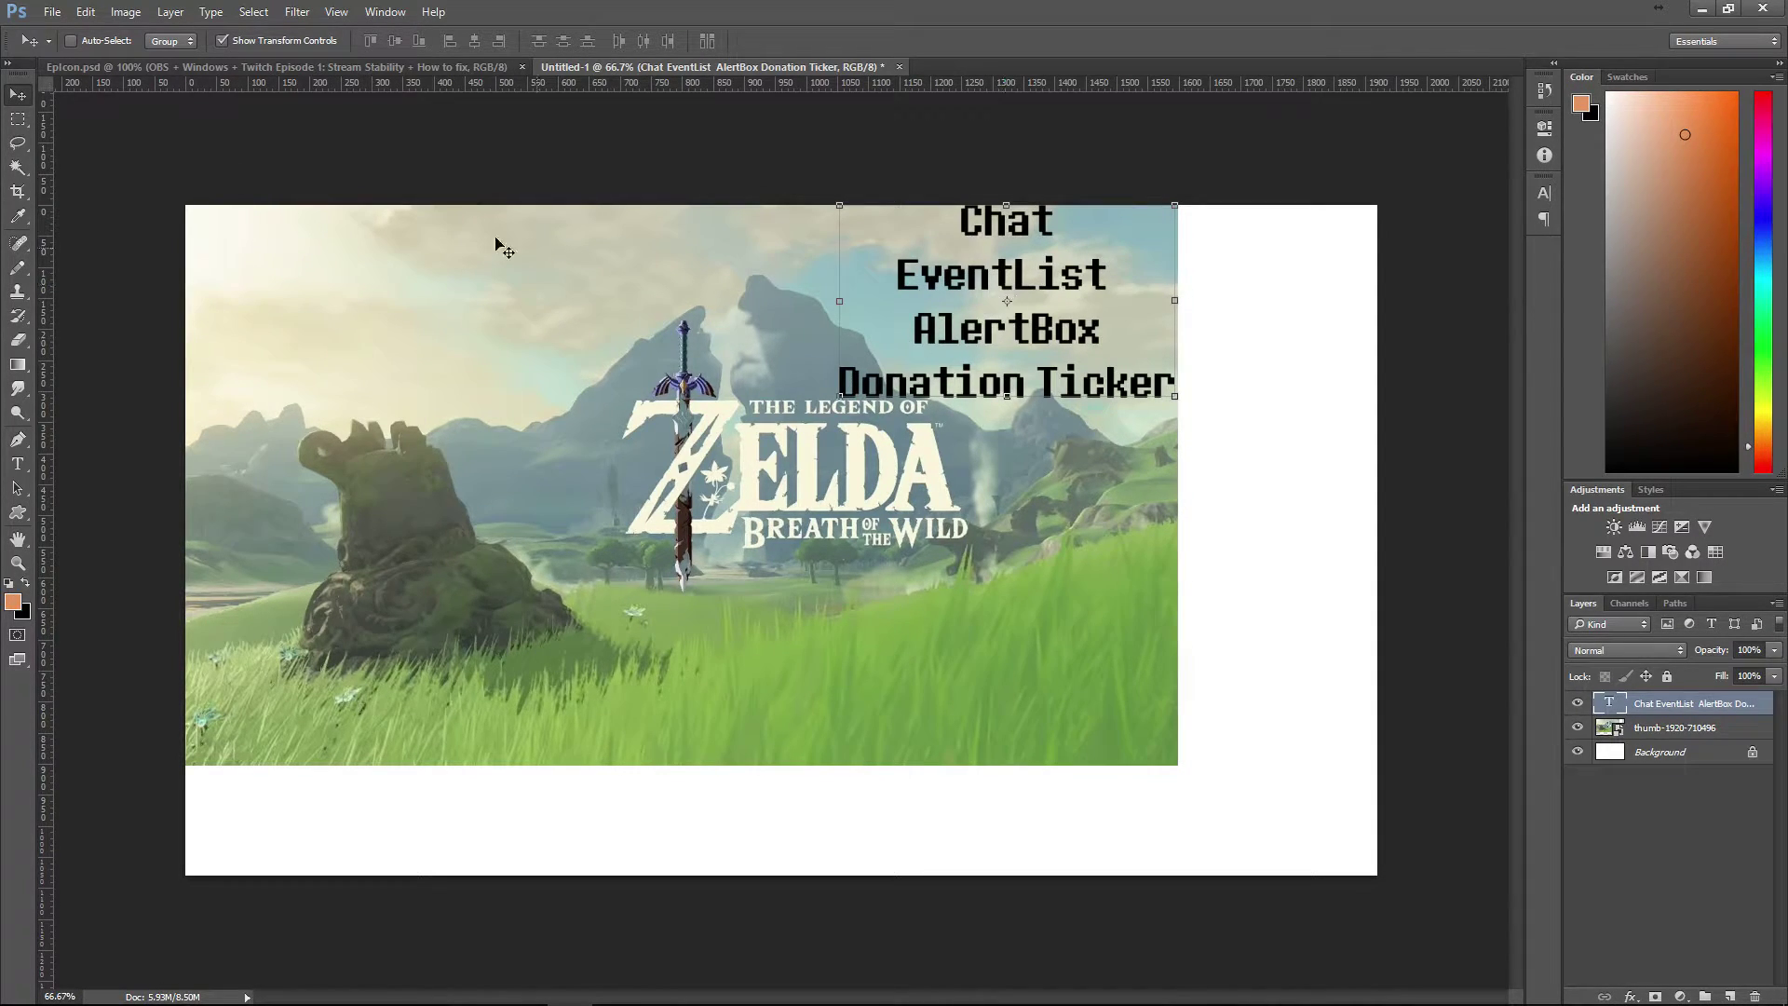
- Scale the Zelda image layer to about 86% of its size, keeping its top-left corner anchored to the canvas
{"action": "left_click", "coordinate": [18, 119]}
{"action": "left_click", "coordinate": [28, 95]}
{"action": "left_click", "coordinate": [1681, 732]}
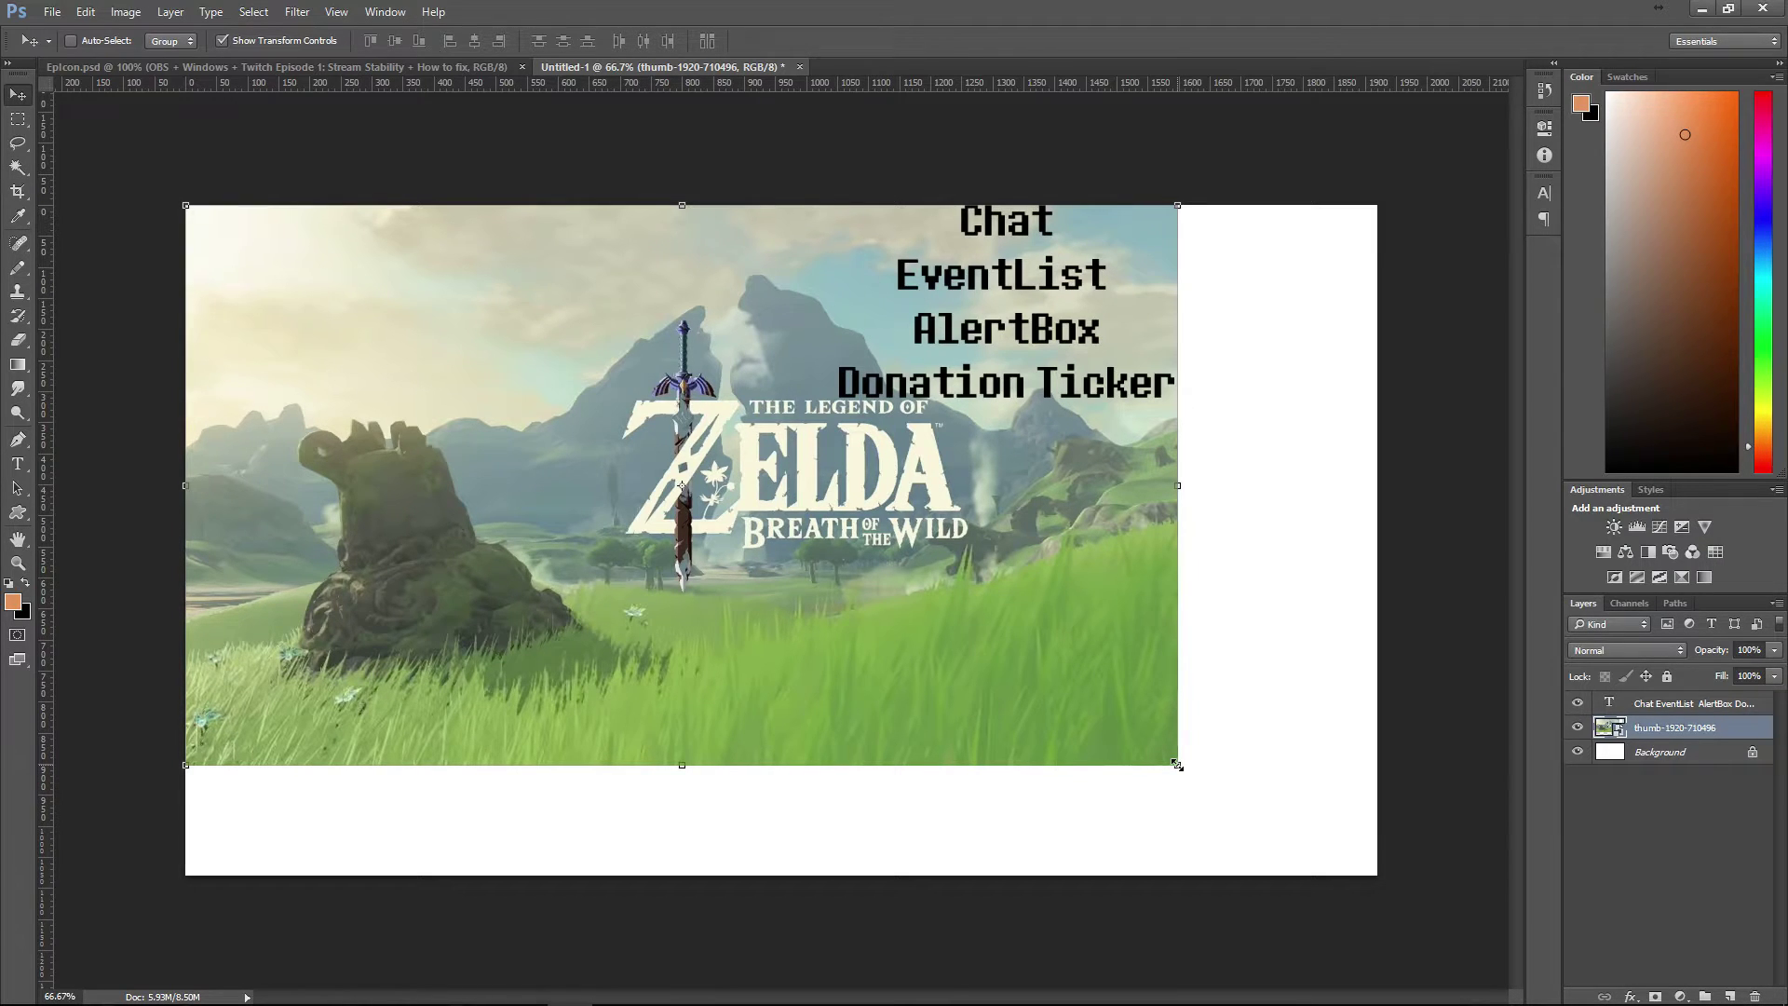
{"action": "mouse_move", "coordinate": [1178, 764]}
{"action": "left_mouse_down"}
{"action": "mouse_move", "coordinate": [1261, 806]}
{"action": "mouse_move", "coordinate": [1179, 784]}
{"action": "mouse_move", "coordinate": [1178, 766]}
{"action": "left_mouse_up"}
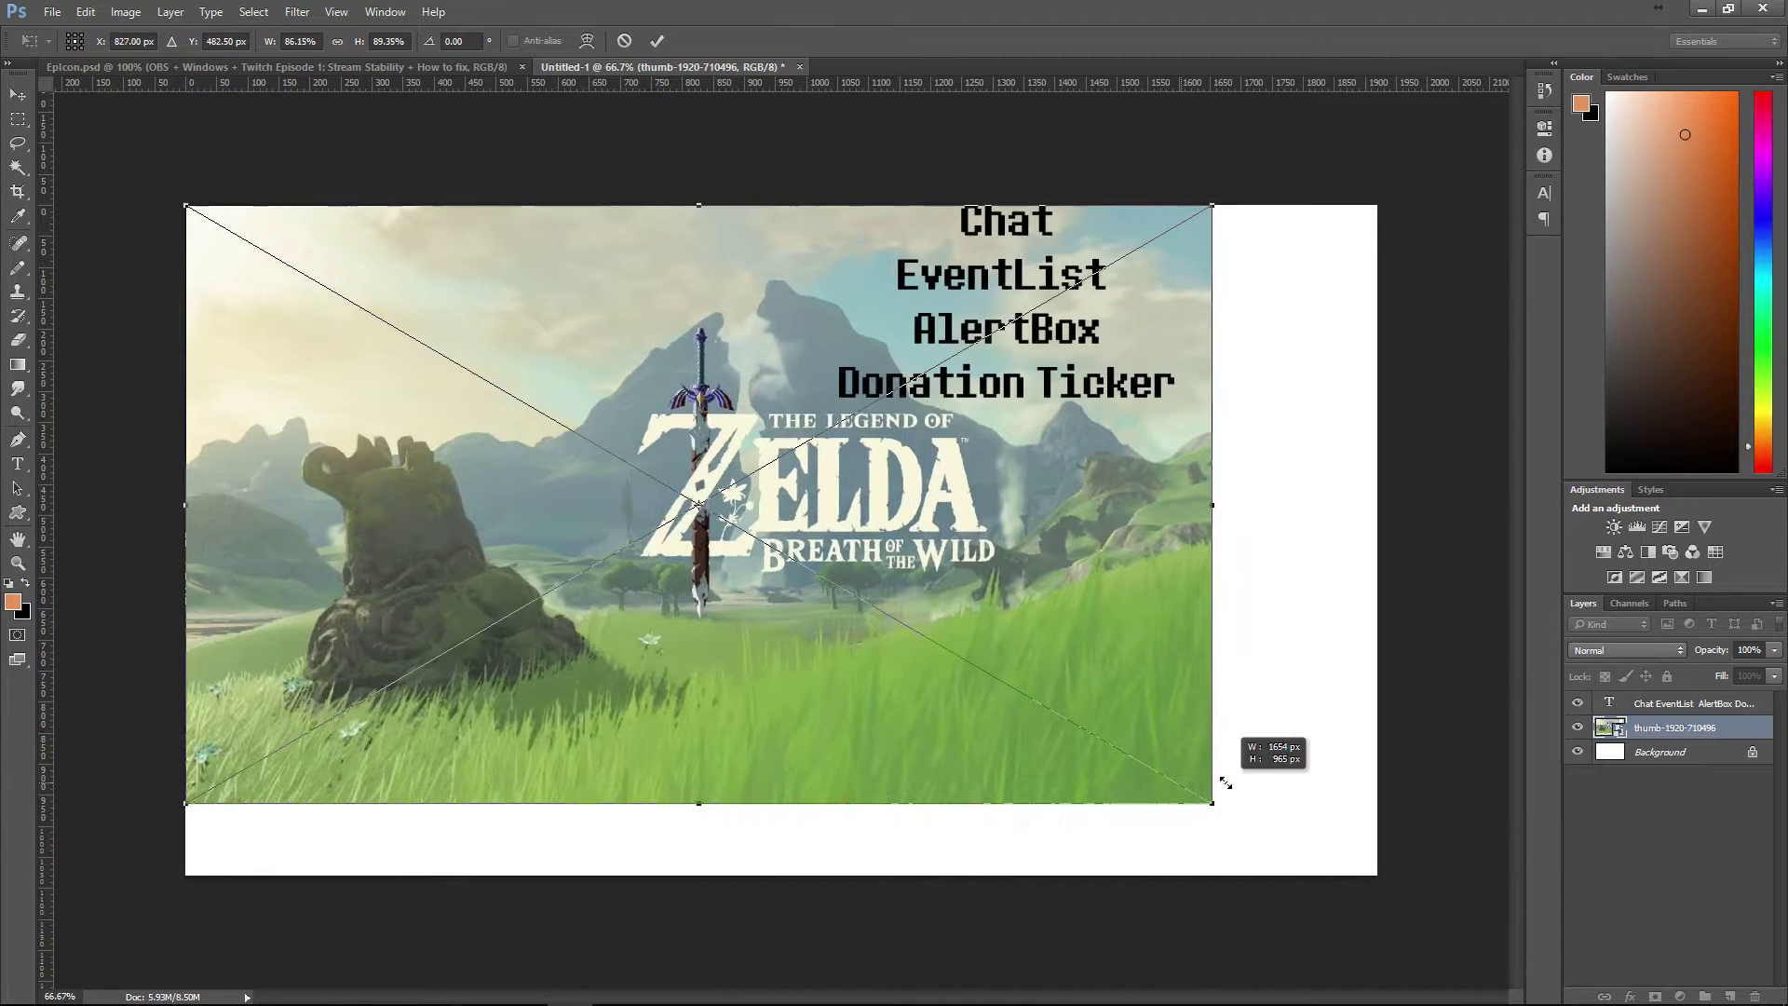
{"action": "left_click", "coordinate": [657, 41]}
{"action": "left_click_drag", "start_coordinate": [1178, 766], "coordinate": [1227, 791]}
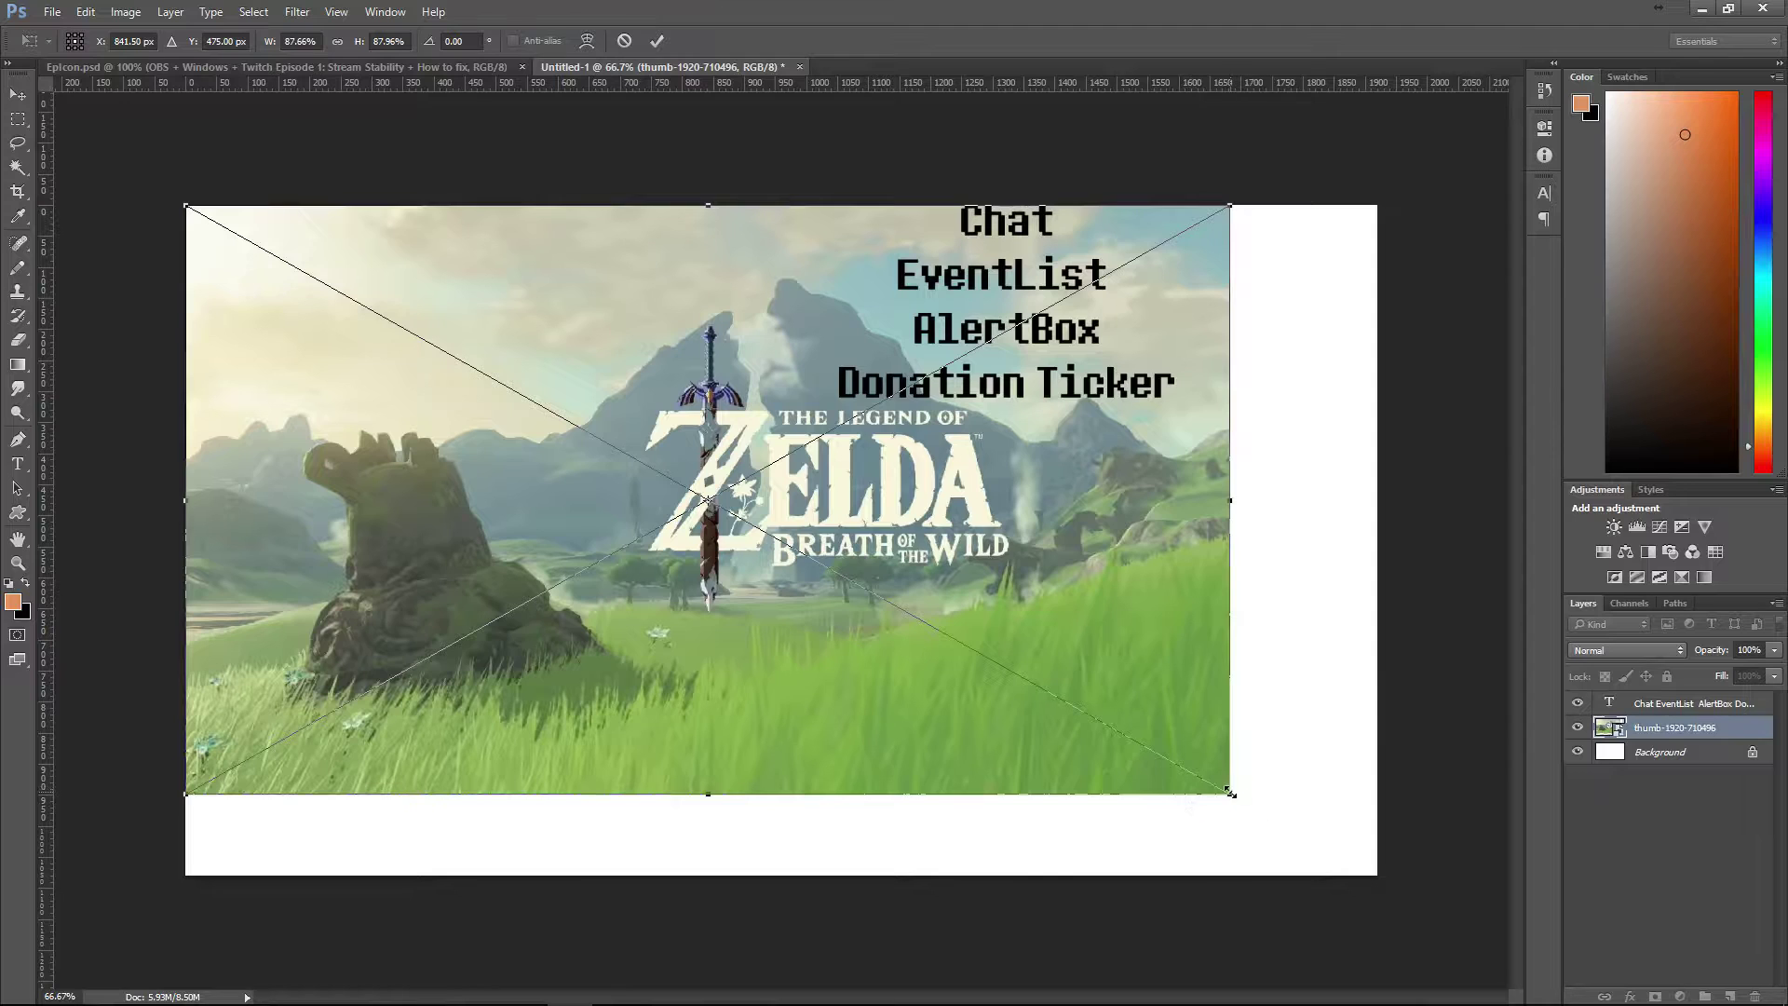
{"action": "left_click_drag", "start_coordinate": [1230, 792], "coordinate": [1208, 777]}
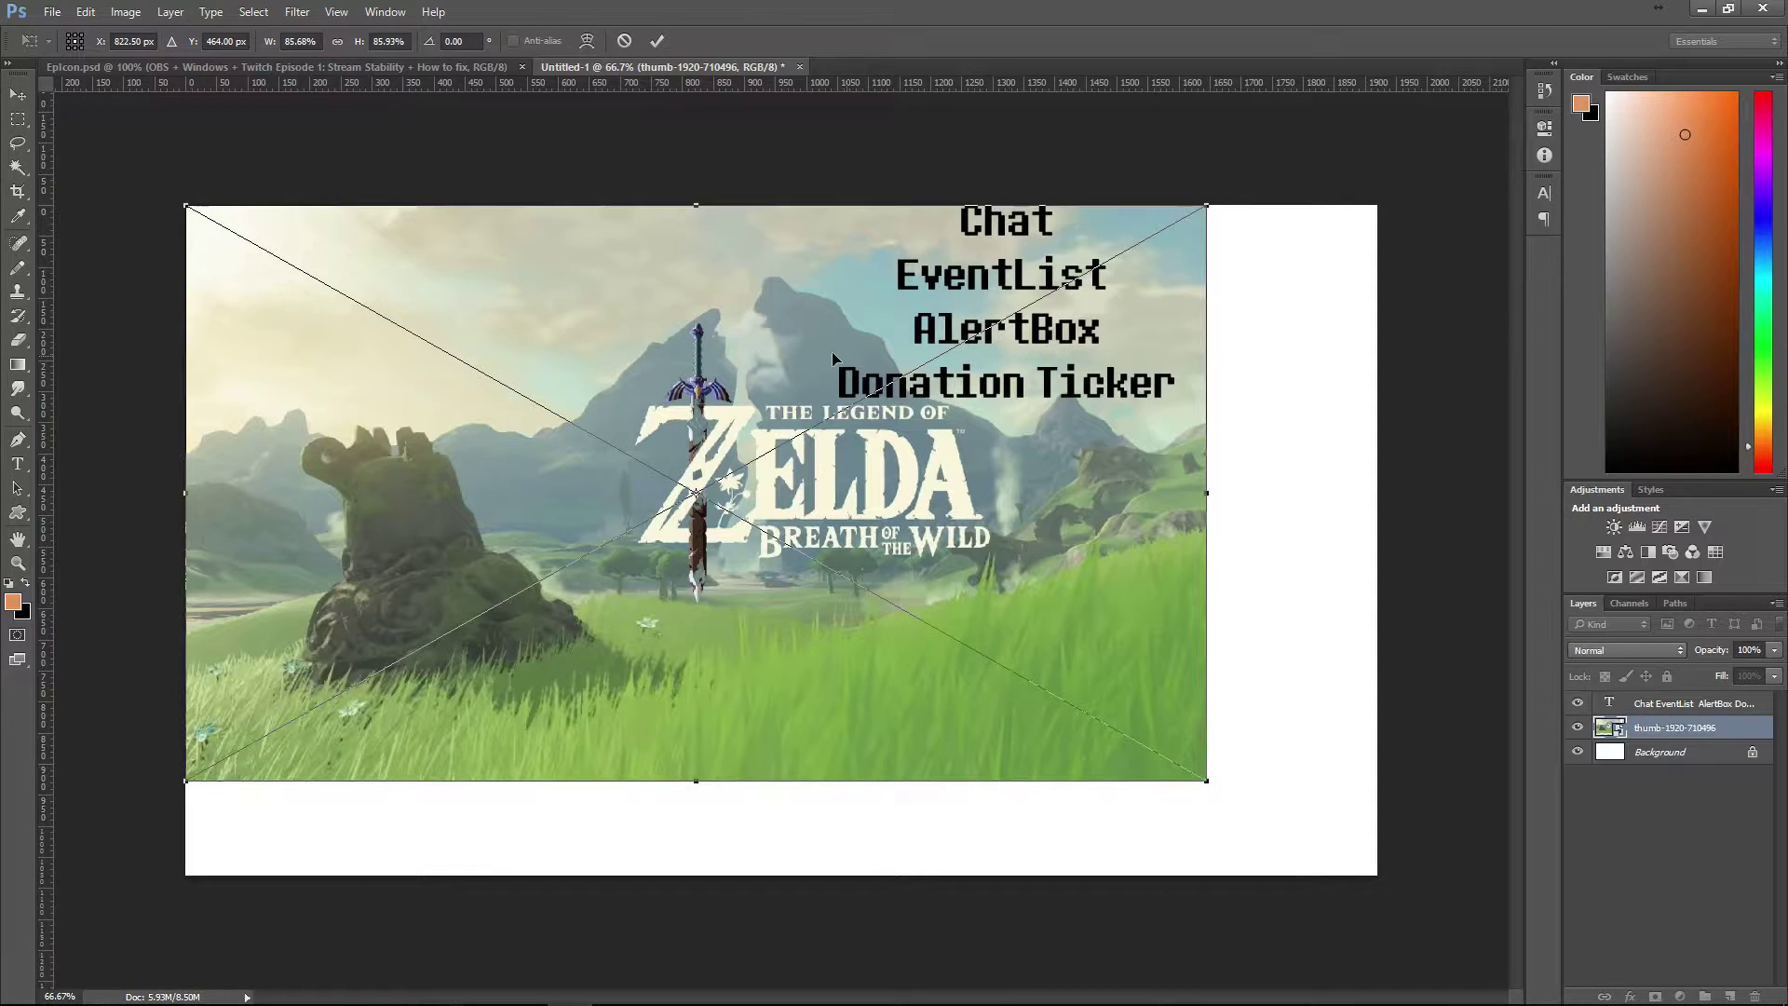
{"action": "key", "text": "Return"}
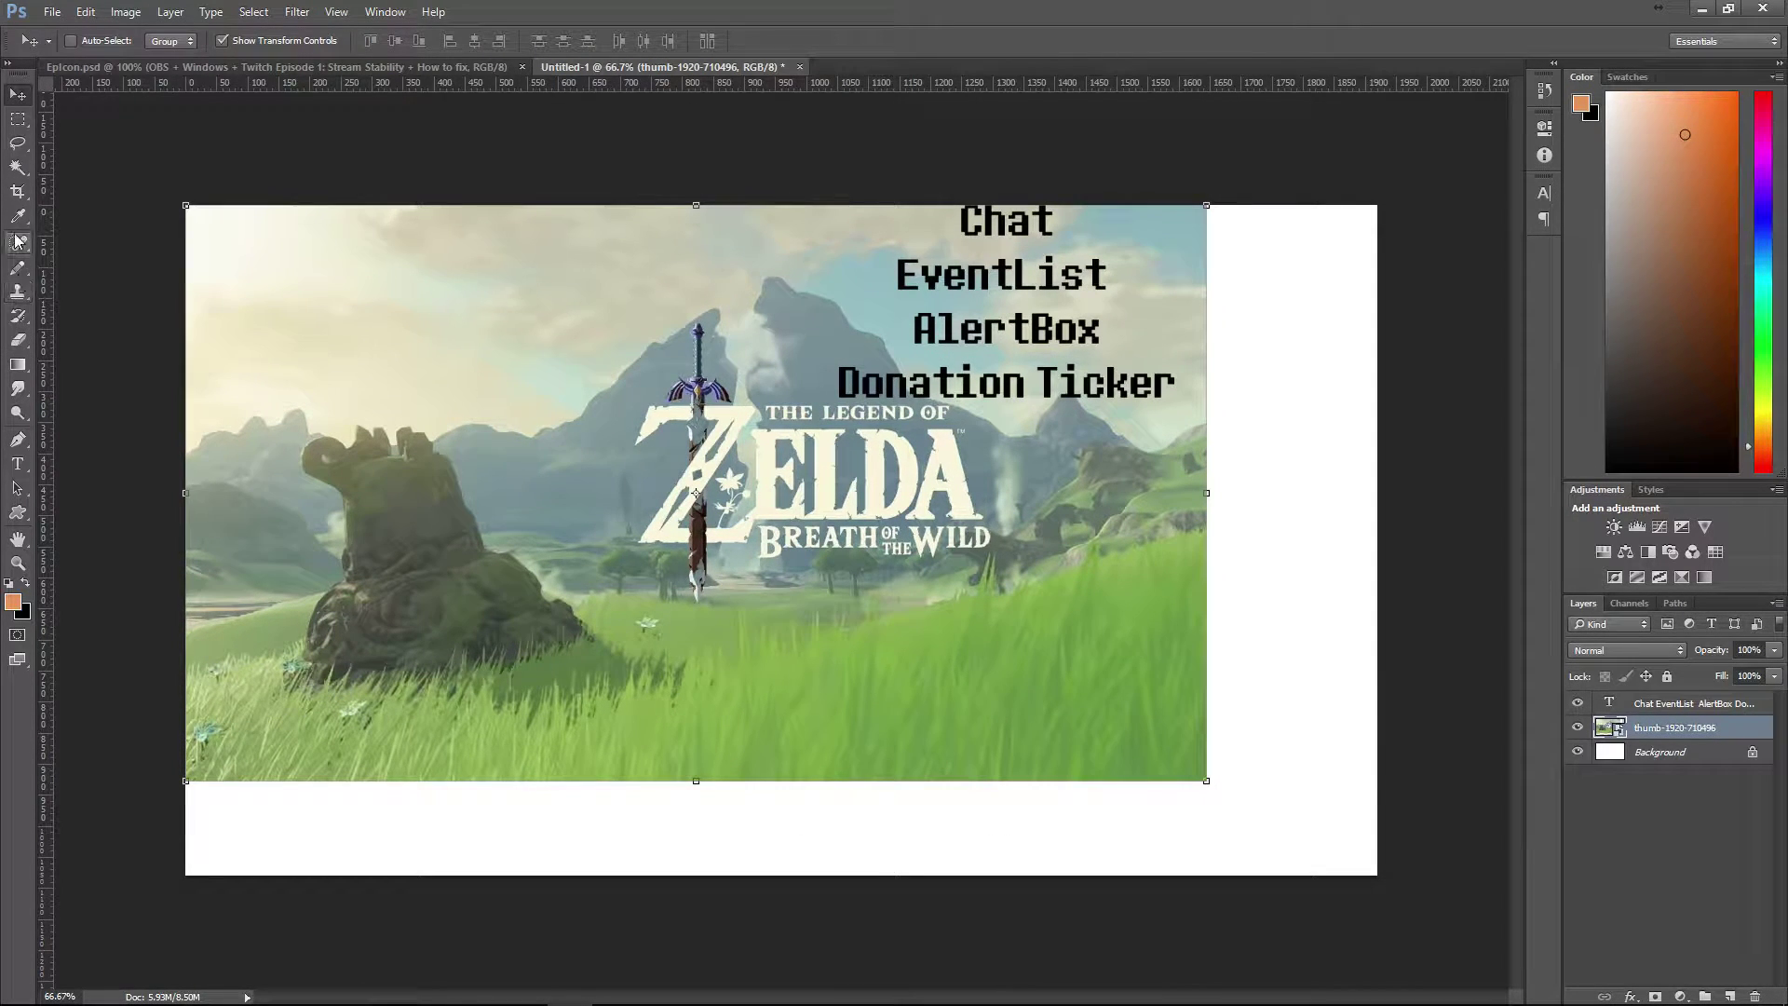
- Activate the Rectangular Marquee tool for work at the image's lower-left edge
{"action": "left_click", "coordinate": [18, 118]}
{"action": "scroll", "coordinate": [171, 820], "scroll_direction": "up", "scroll_amount": 3}
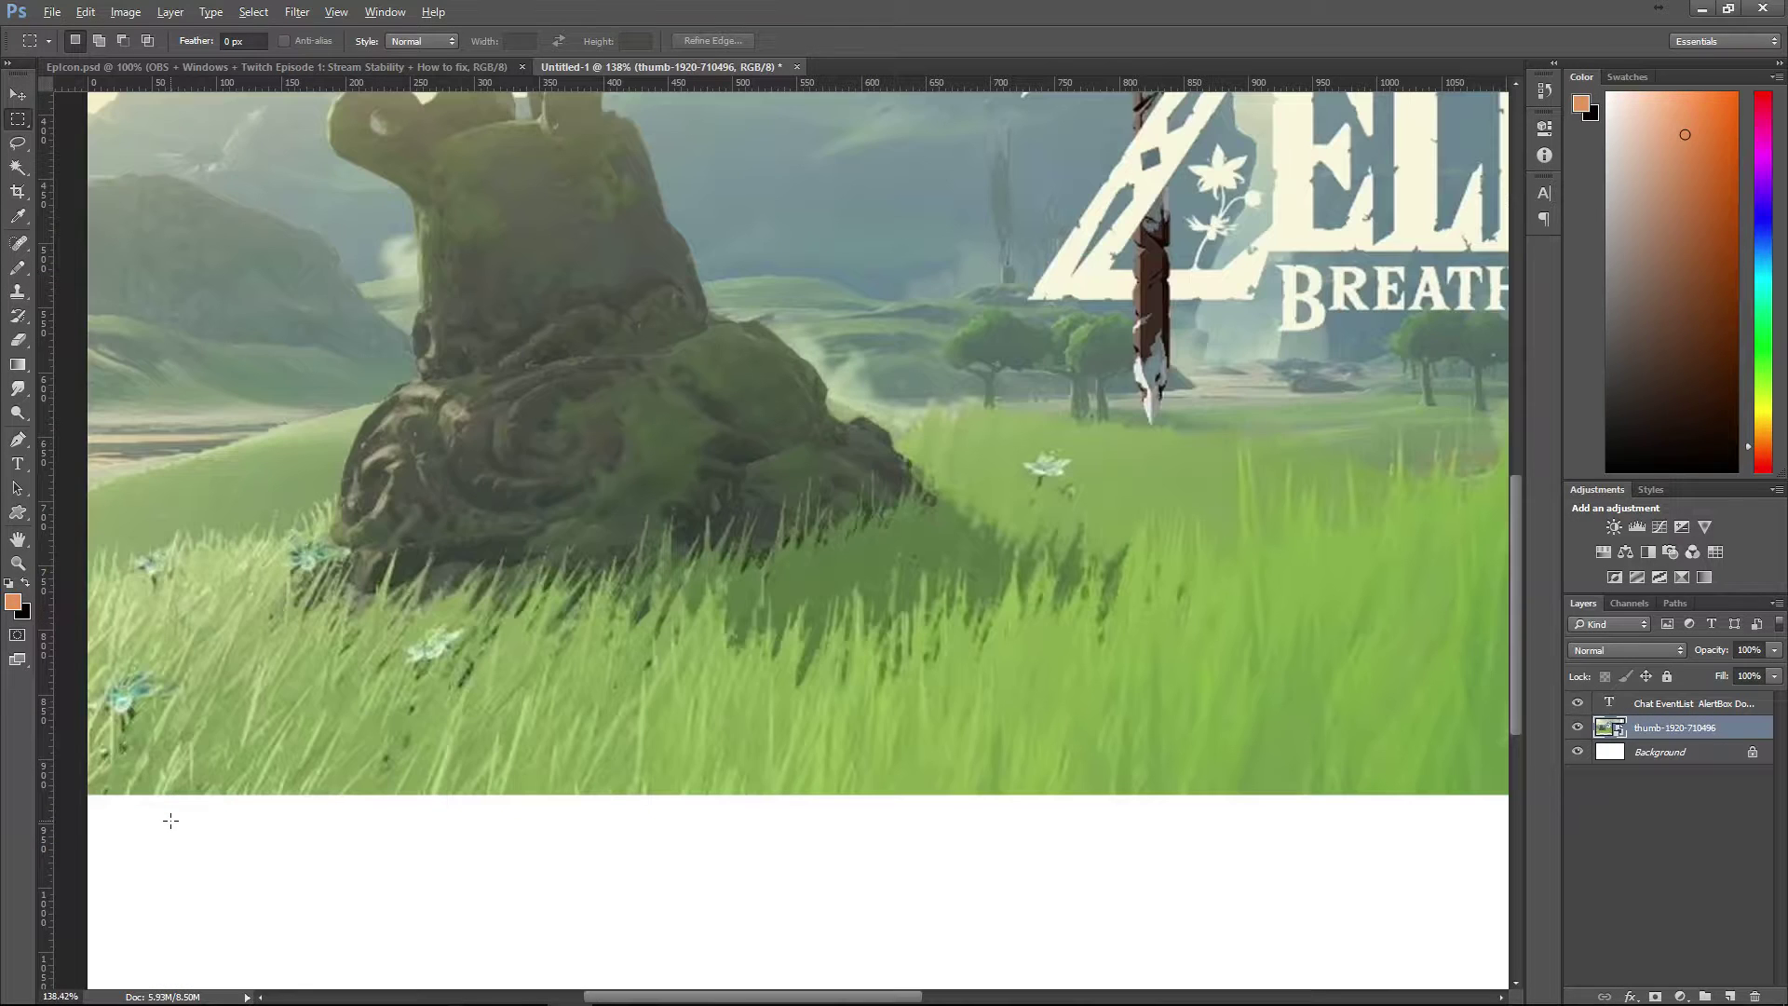
{"action": "mouse_move", "coordinate": [736, 1000]}
{"action": "left_mouse_down"}
{"action": "mouse_move", "coordinate": [643, 998]}
{"action": "mouse_move", "coordinate": [715, 998]}
{"action": "left_mouse_up"}
{"action": "left_click", "coordinate": [170, 12]}
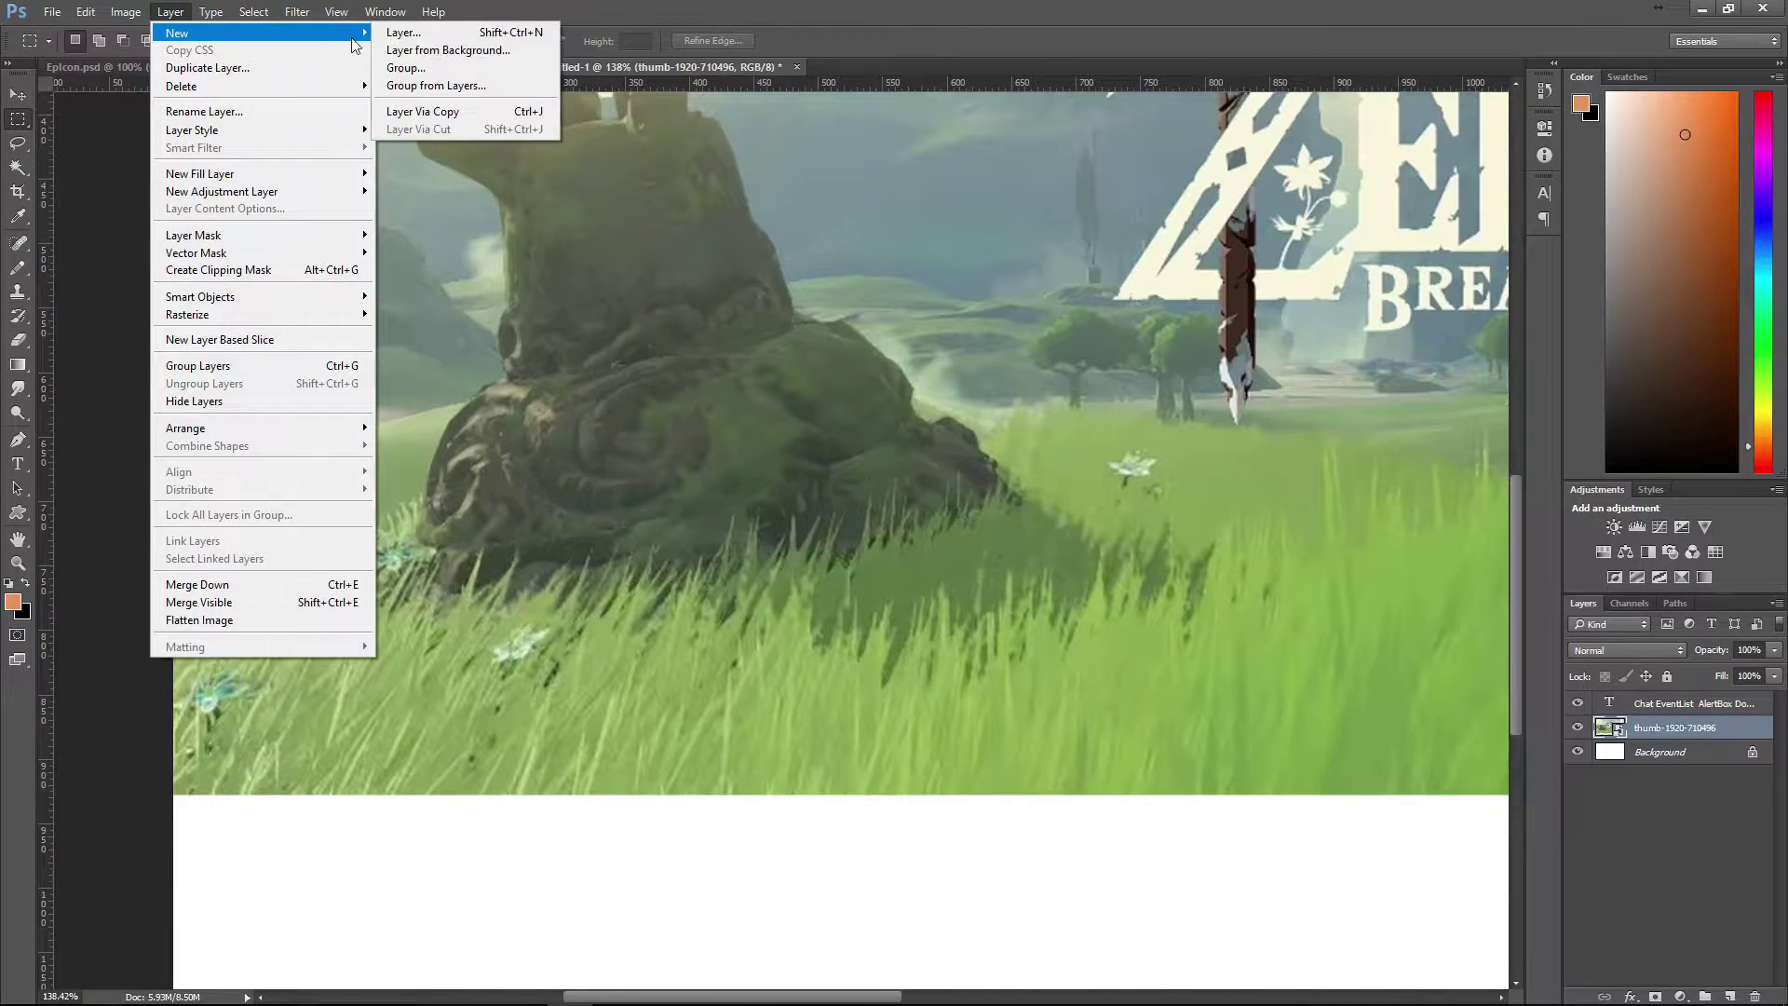
{"action": "key", "text": "Escape"}
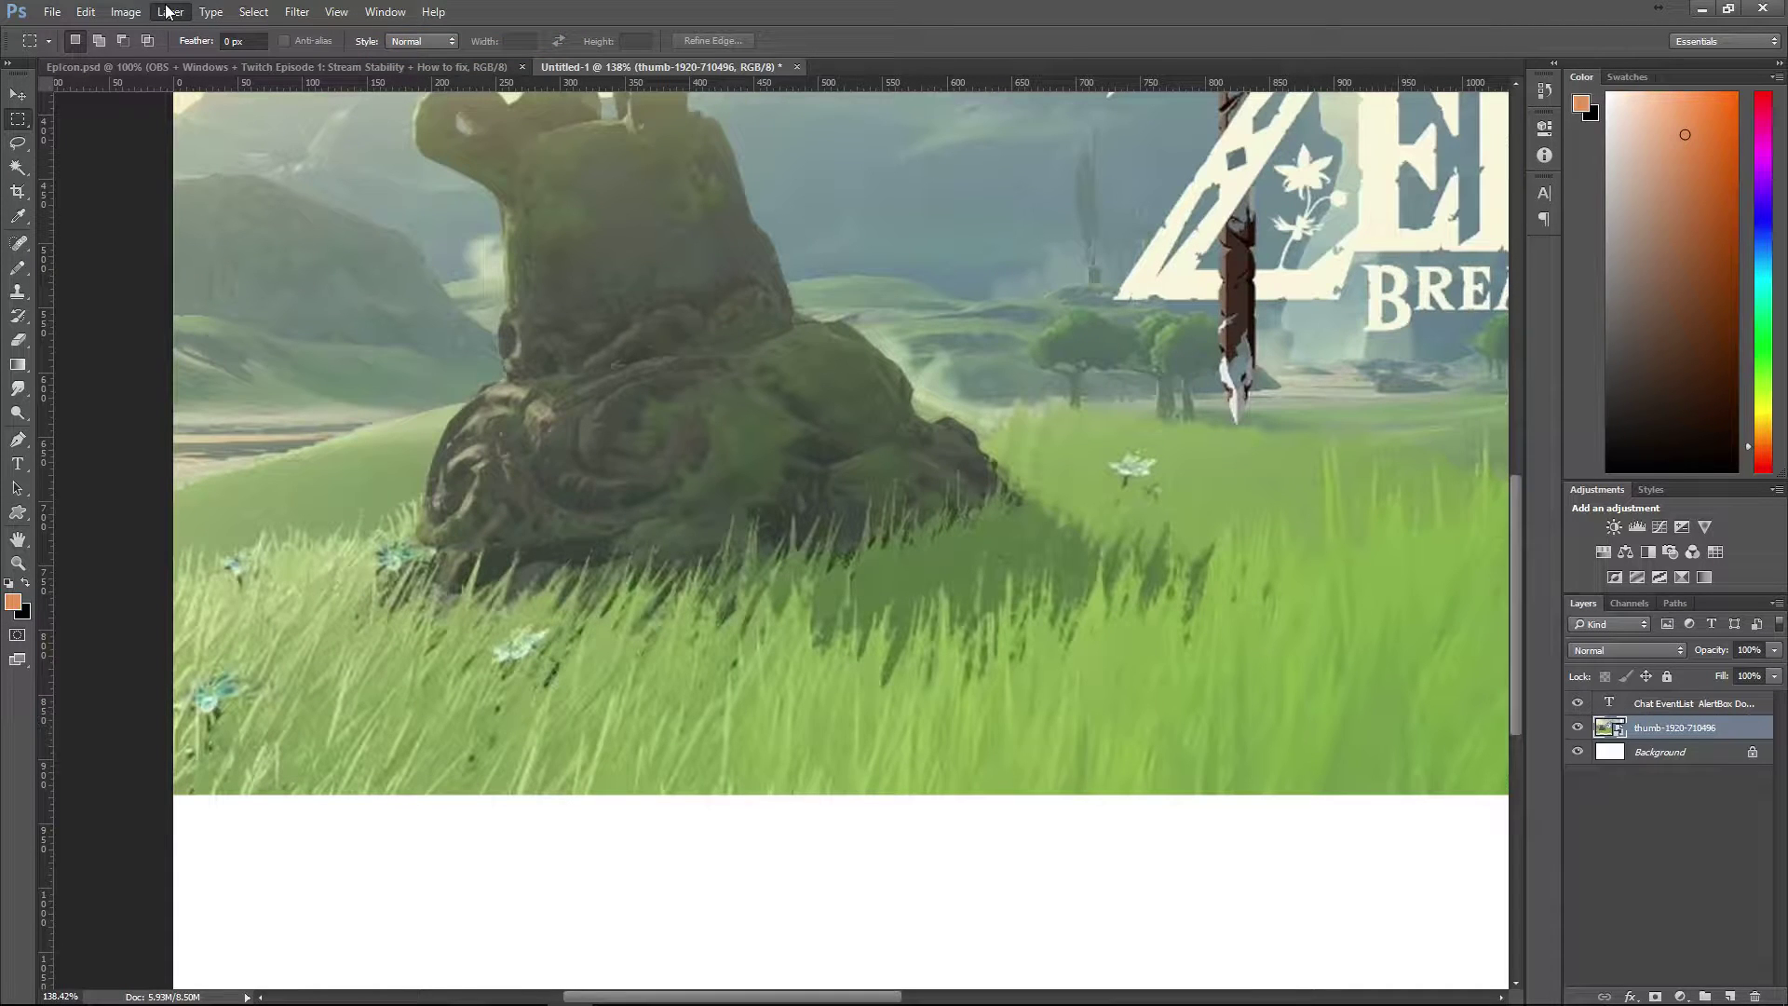
{"action": "left_click", "coordinate": [170, 11]}
{"action": "left_click", "coordinate": [401, 192]}
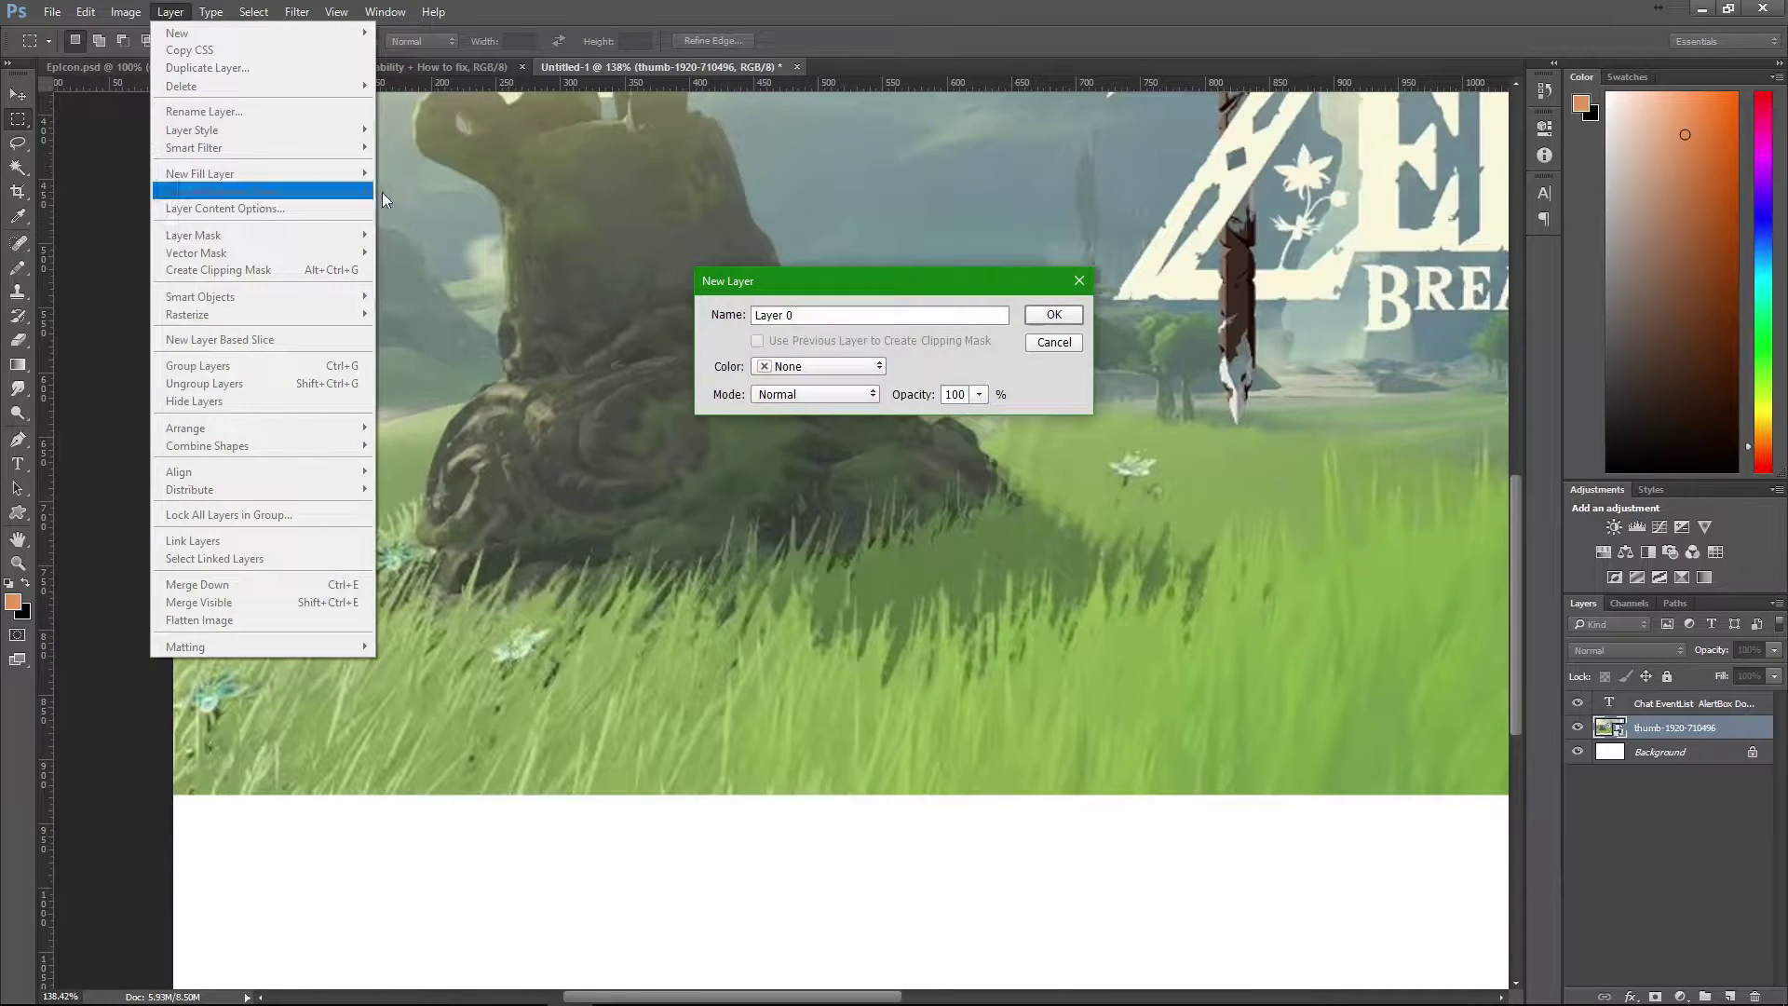
{"action": "left_click", "coordinate": [1054, 347]}
- Create a new empty layer named "Bars" directly above the Zelda image layer
{"action": "left_click", "coordinate": [171, 11]}
{"action": "mouse_move", "coordinate": [200, 31]}
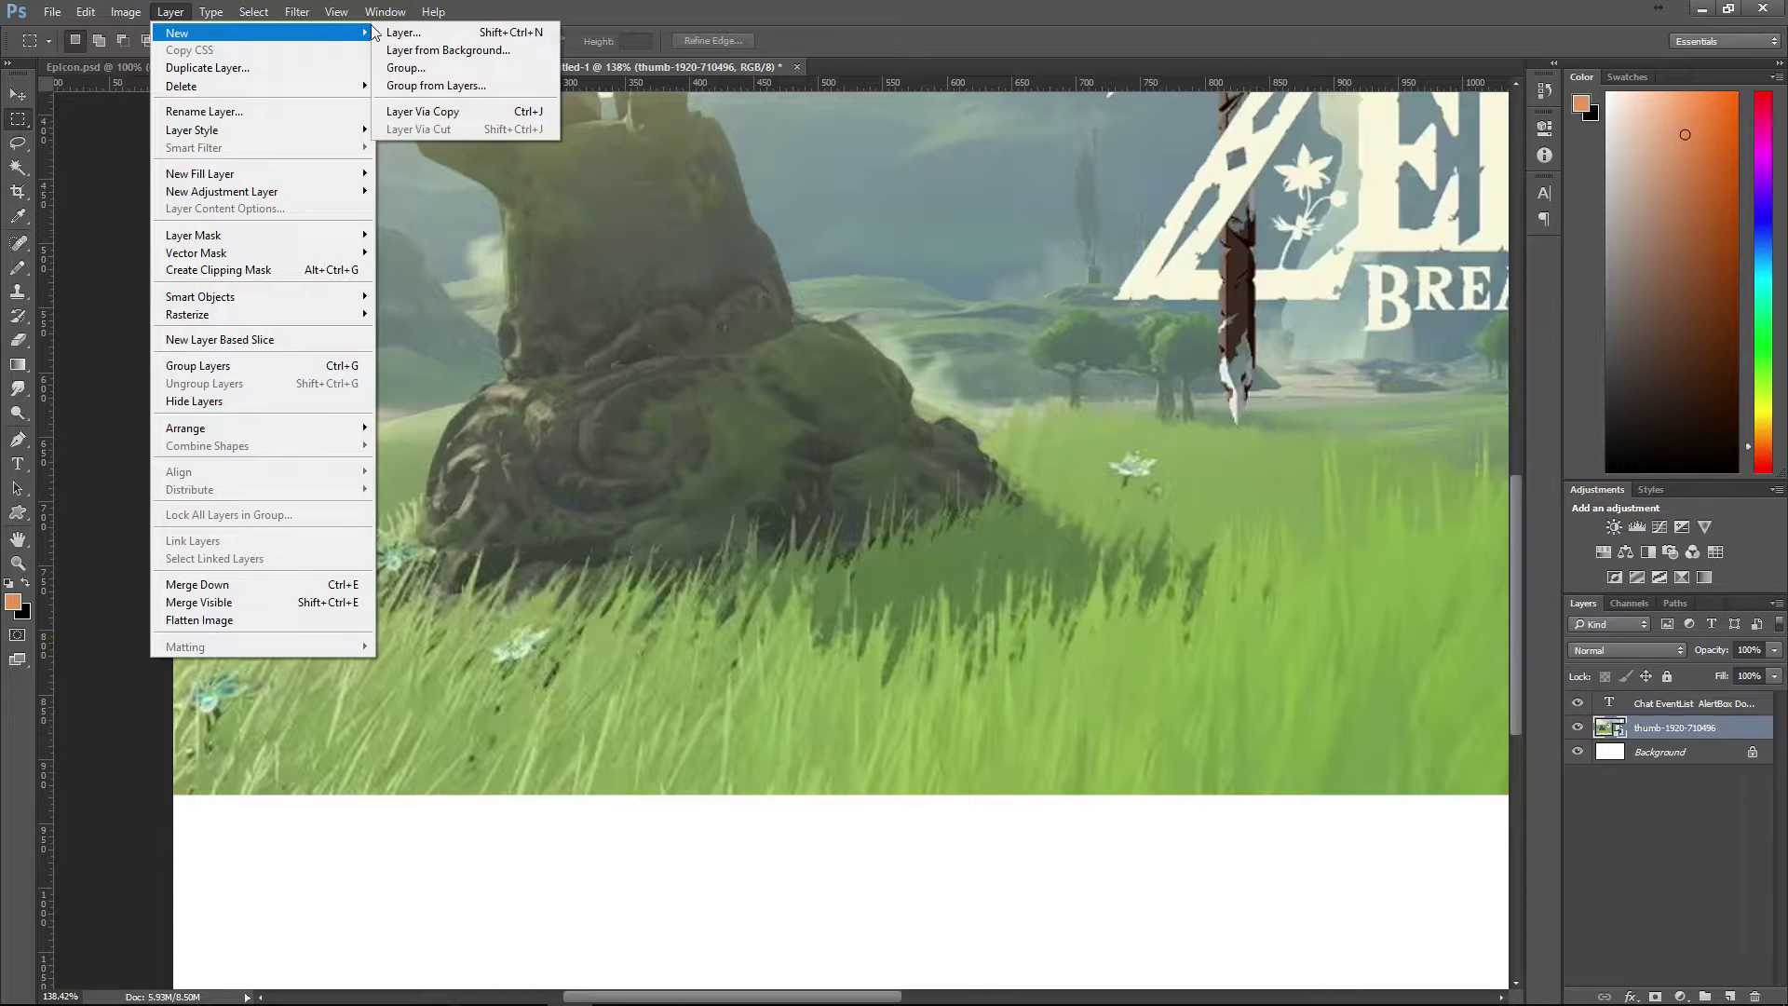
{"action": "left_click", "coordinate": [401, 31]}
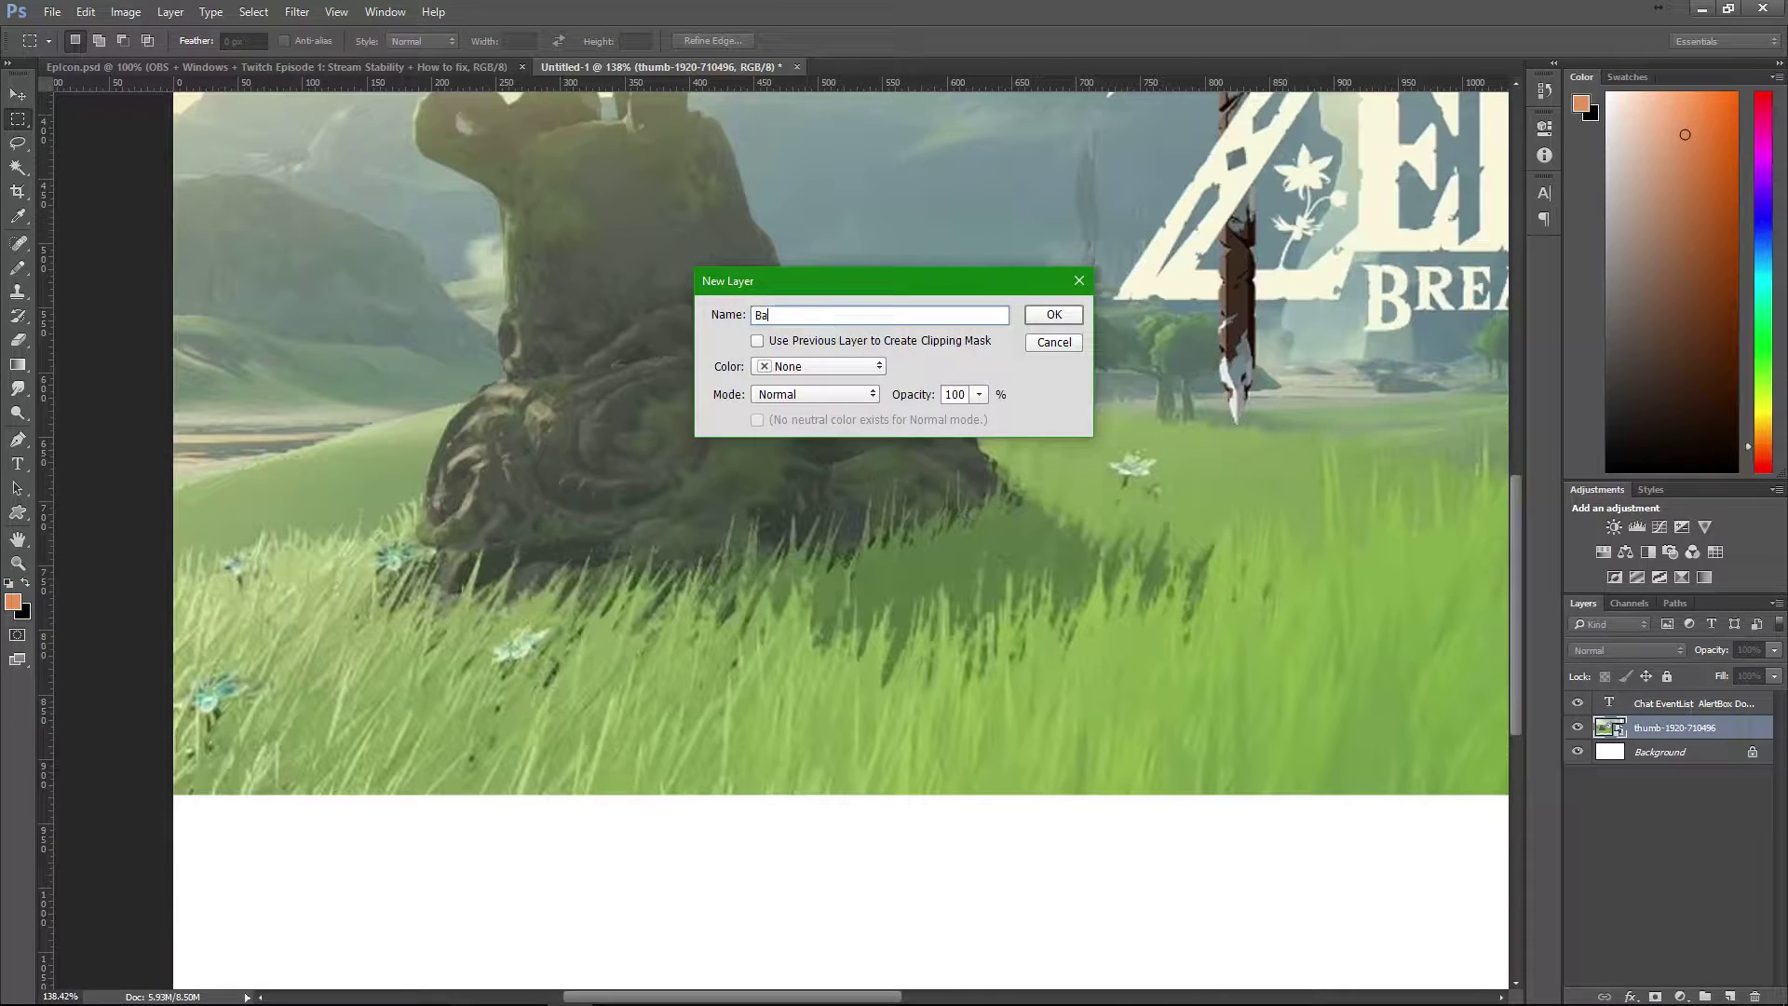
{"action": "key", "text": "Return"}
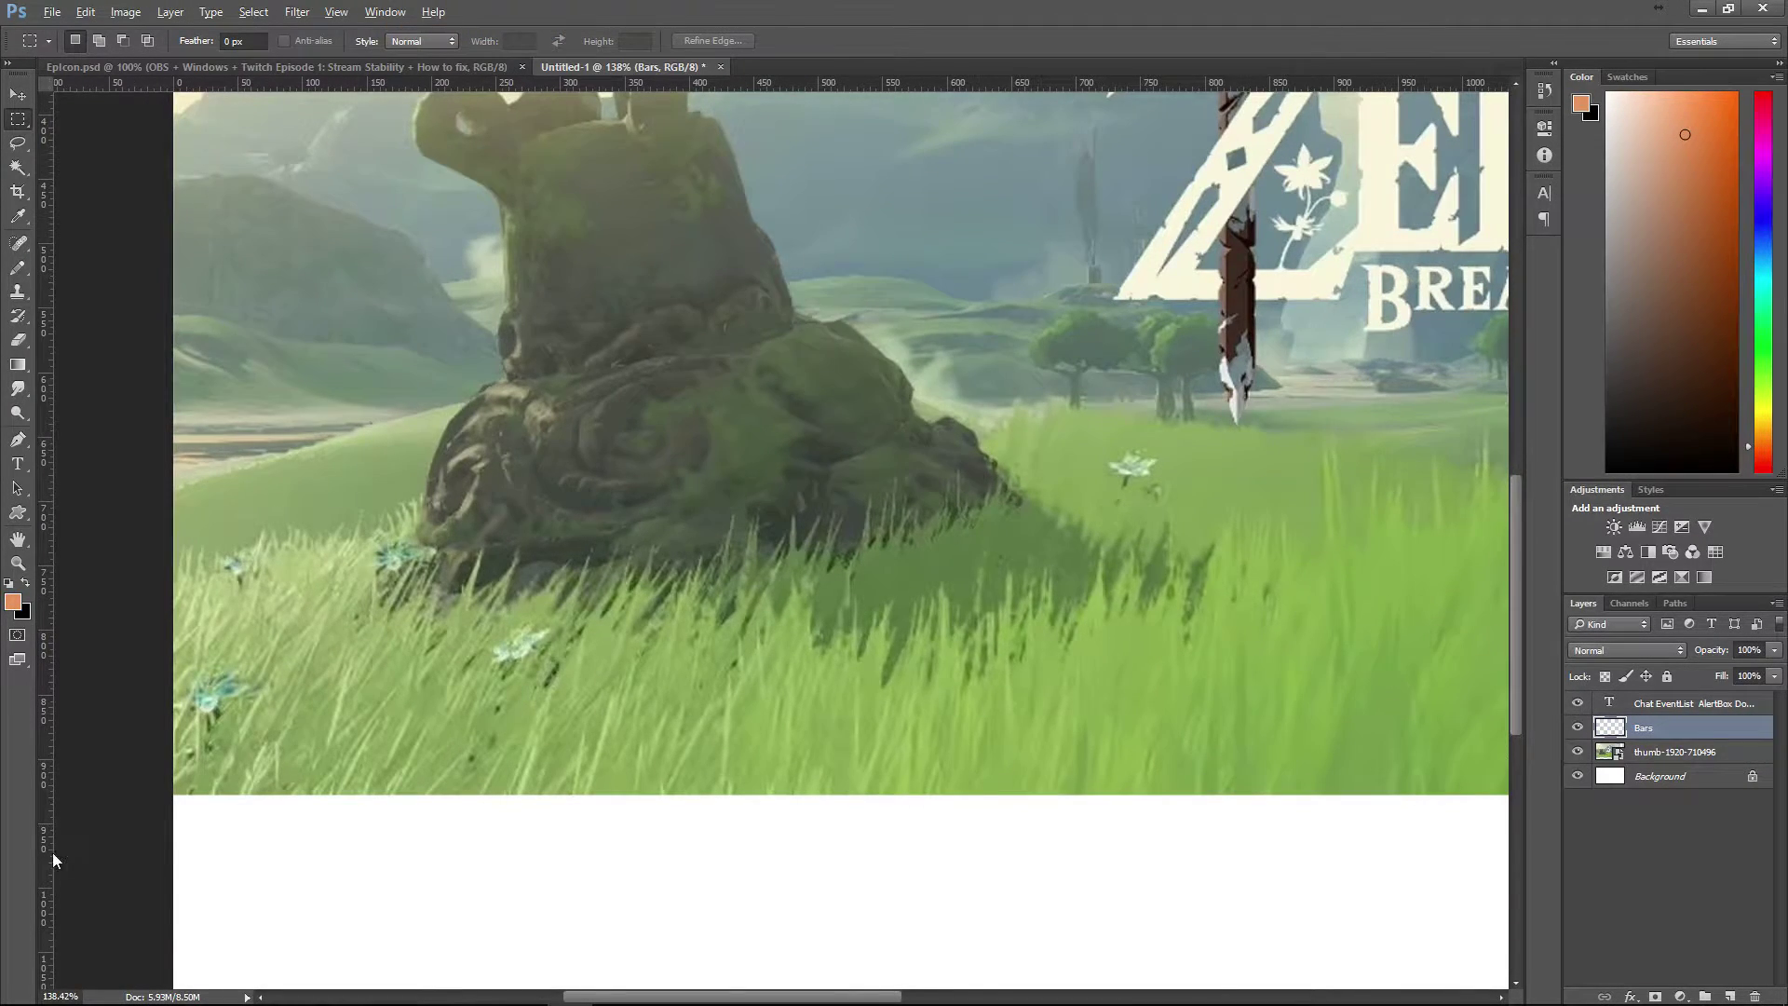
- Select a strip about 1645 px wide and 10 px high directly beneath the Zelda image's lower edge
{"action": "scroll", "coordinate": [175, 829], "scroll_direction": "up", "scroll_amount": 5}
{"action": "scroll", "coordinate": [335, 676], "scroll_direction": "up", "scroll_amount": 3}
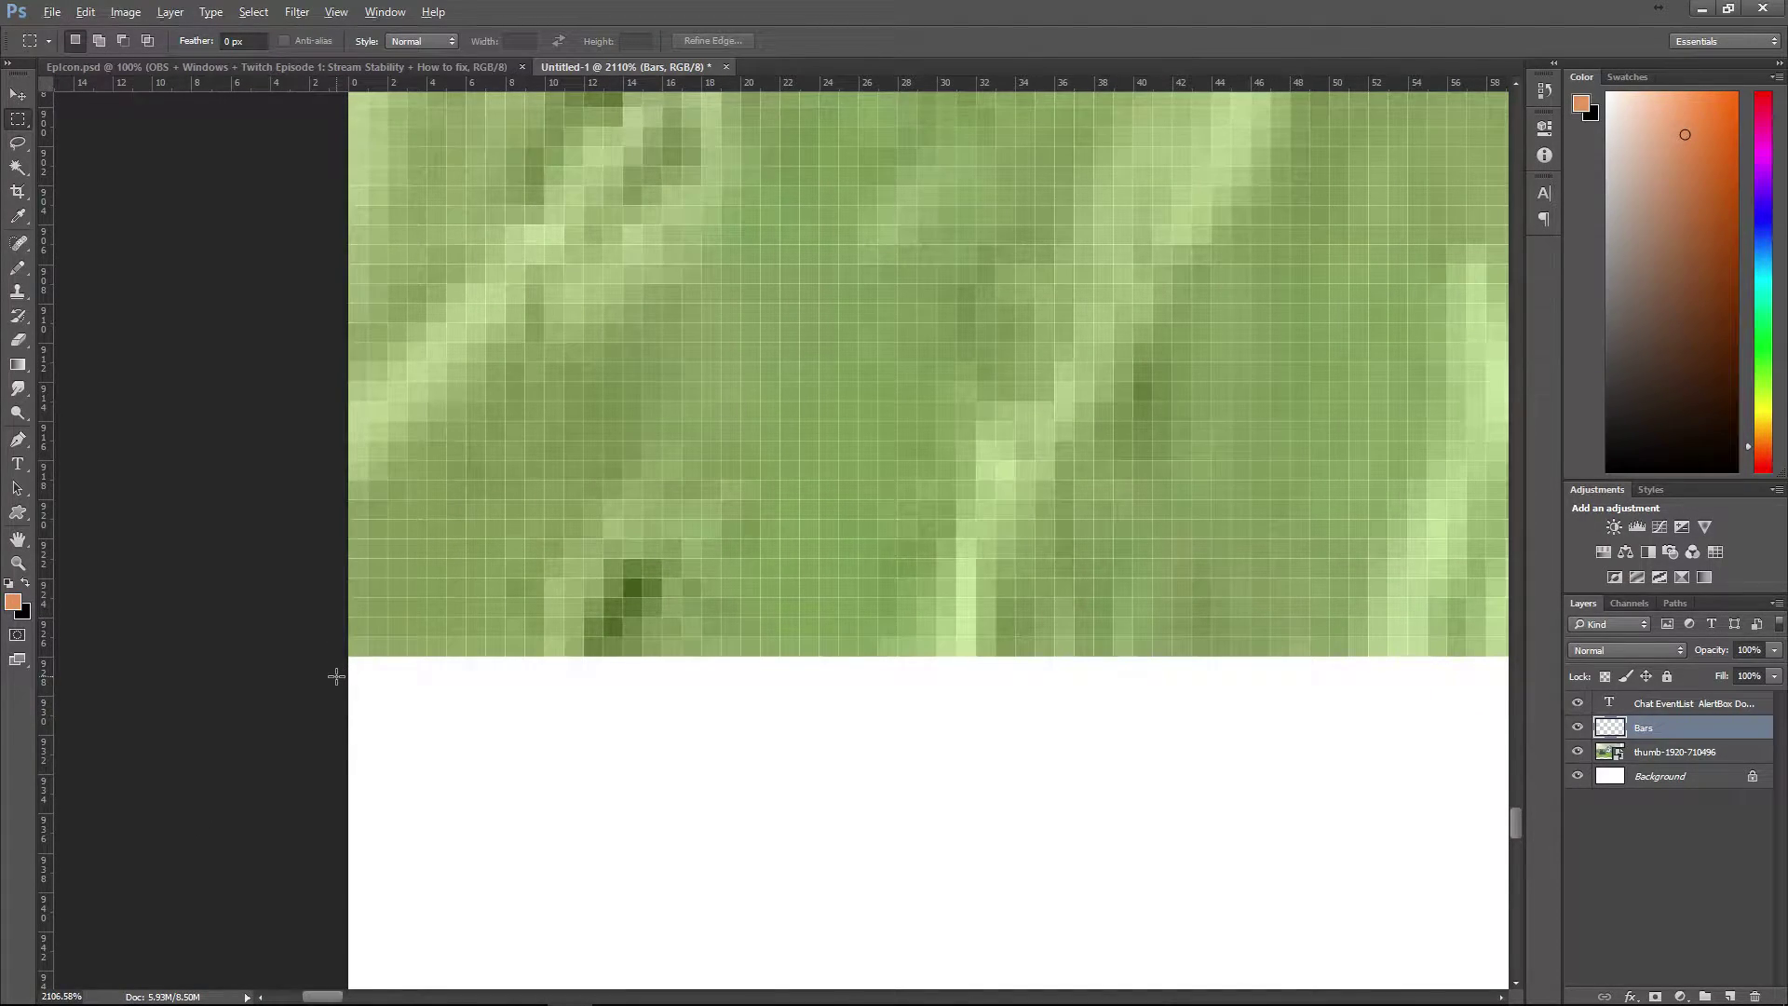
{"action": "scroll", "coordinate": [336, 676], "scroll_direction": "down", "scroll_amount": 2}
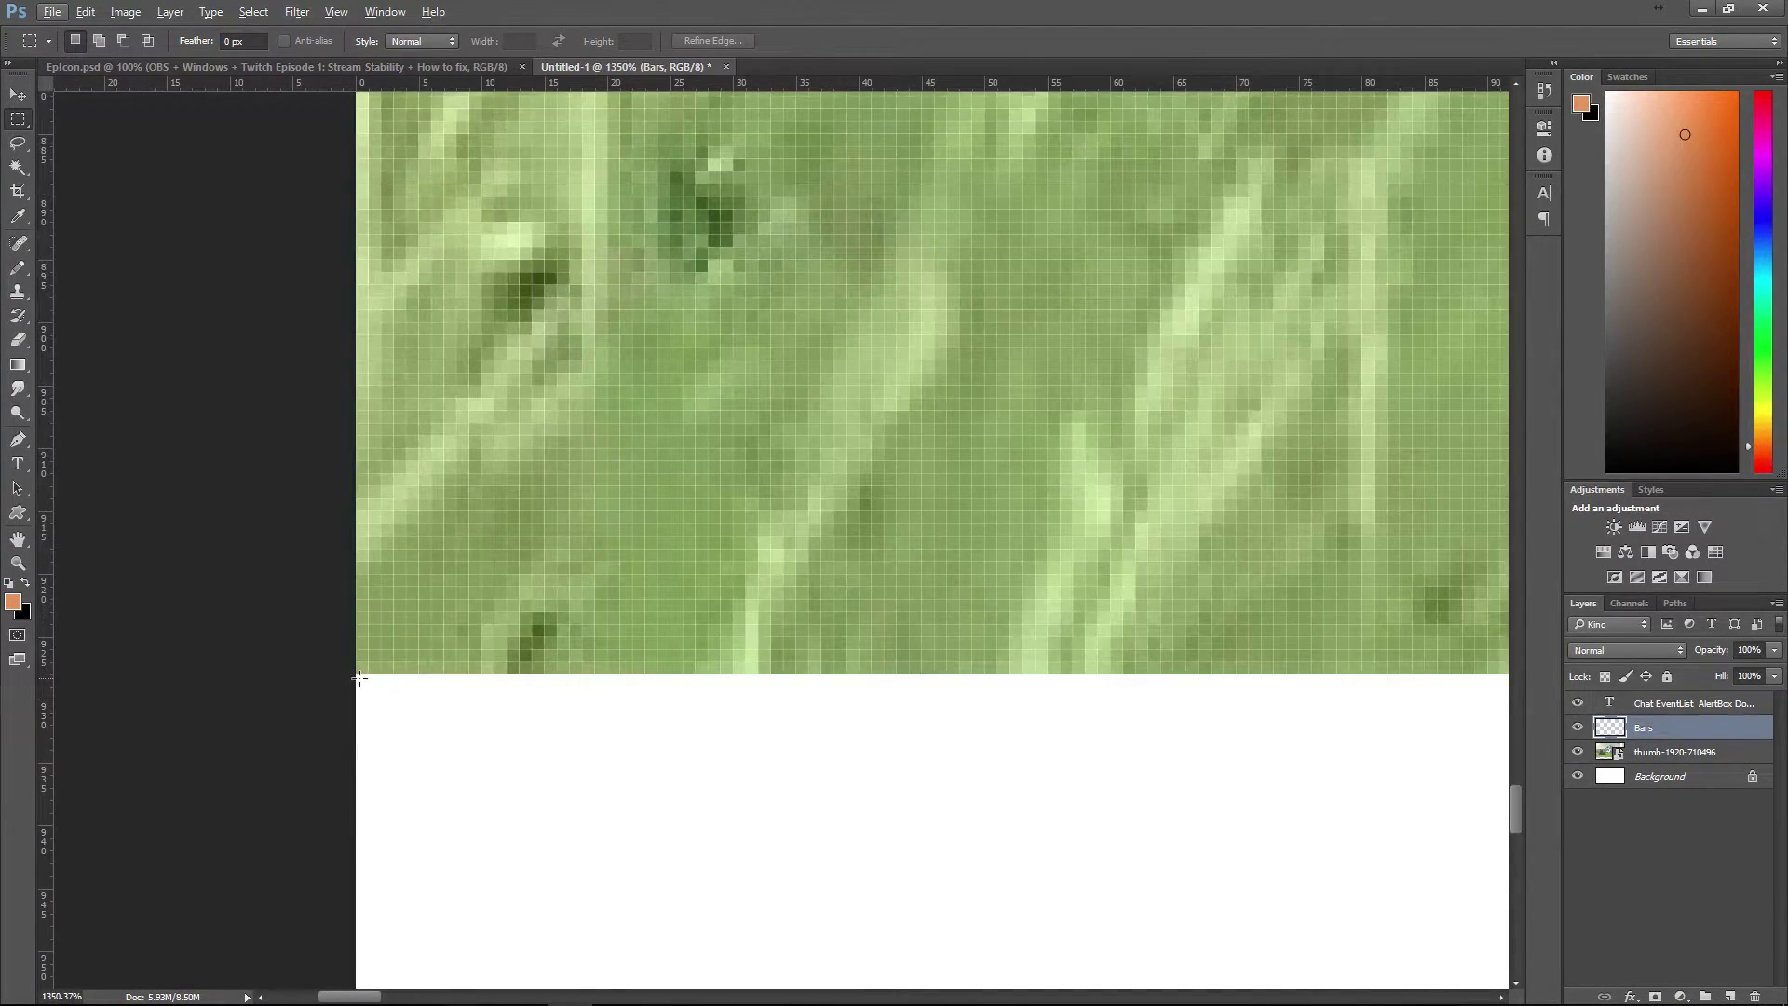
{"action": "left_click_drag", "start_coordinate": [359, 677], "coordinate": [535, 762]}
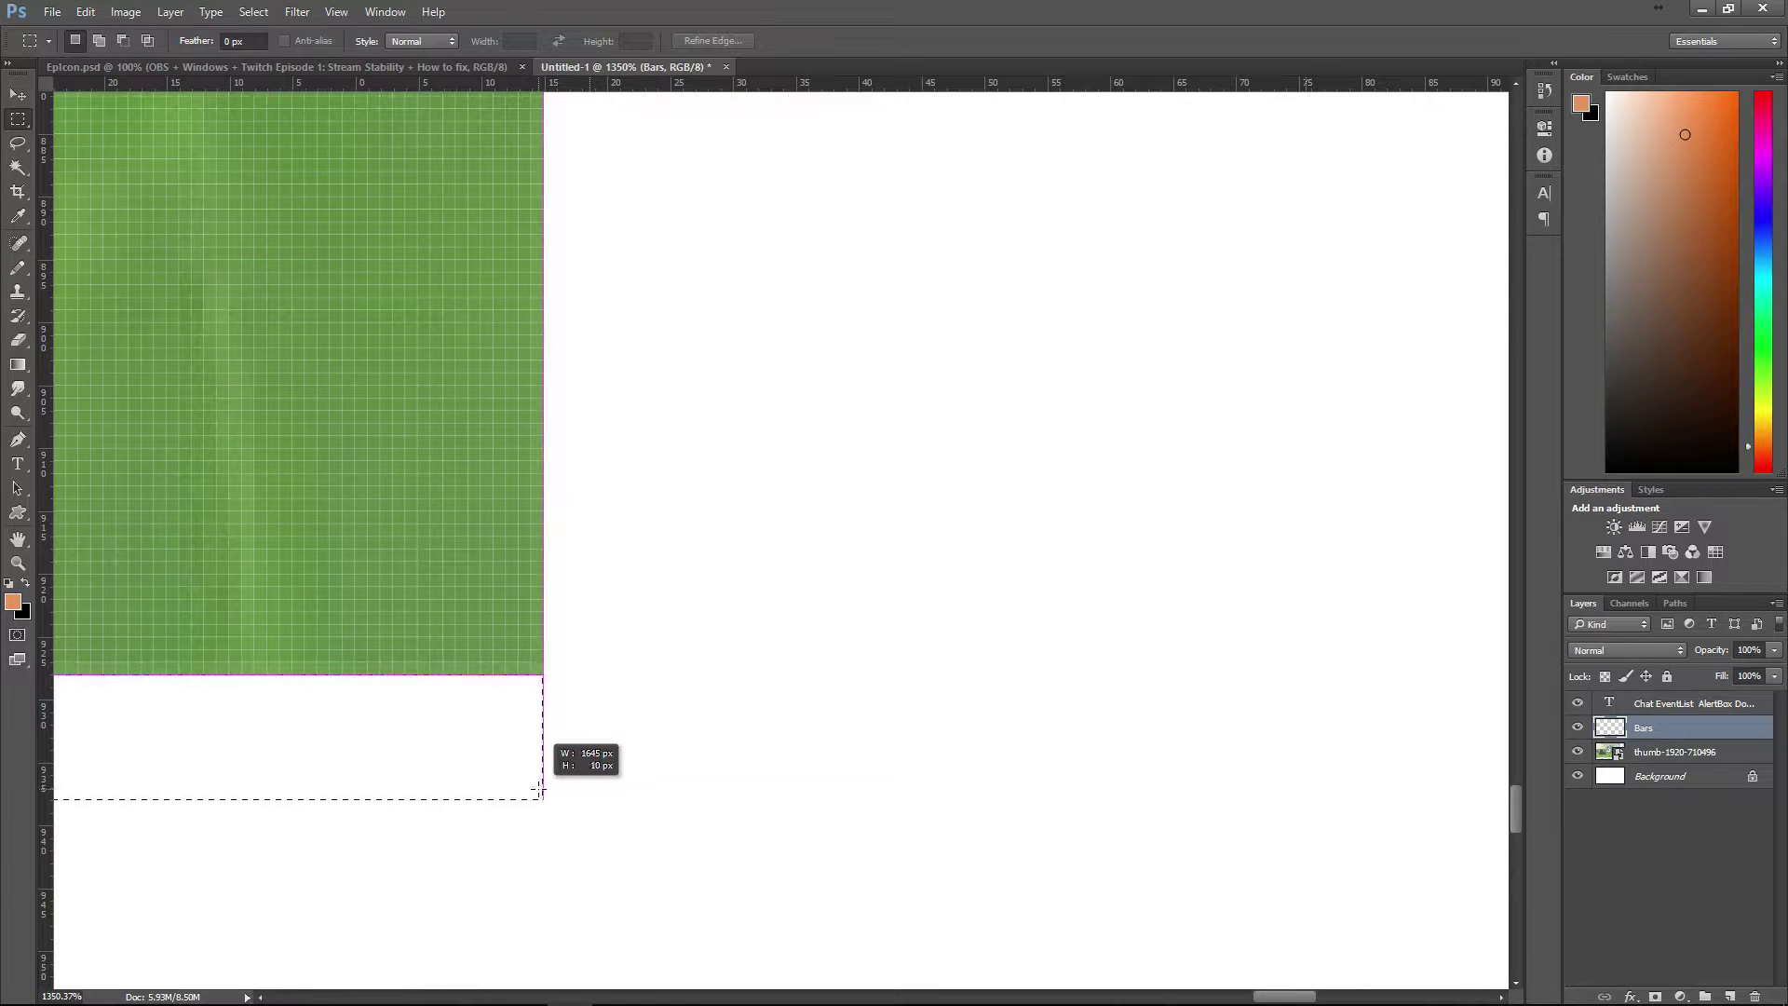
{"action": "left_click_drag", "start_coordinate": [540, 790], "coordinate": [540, 793]}
{"action": "scroll", "coordinate": [555, 736], "scroll_direction": "down", "scroll_amount": 10}
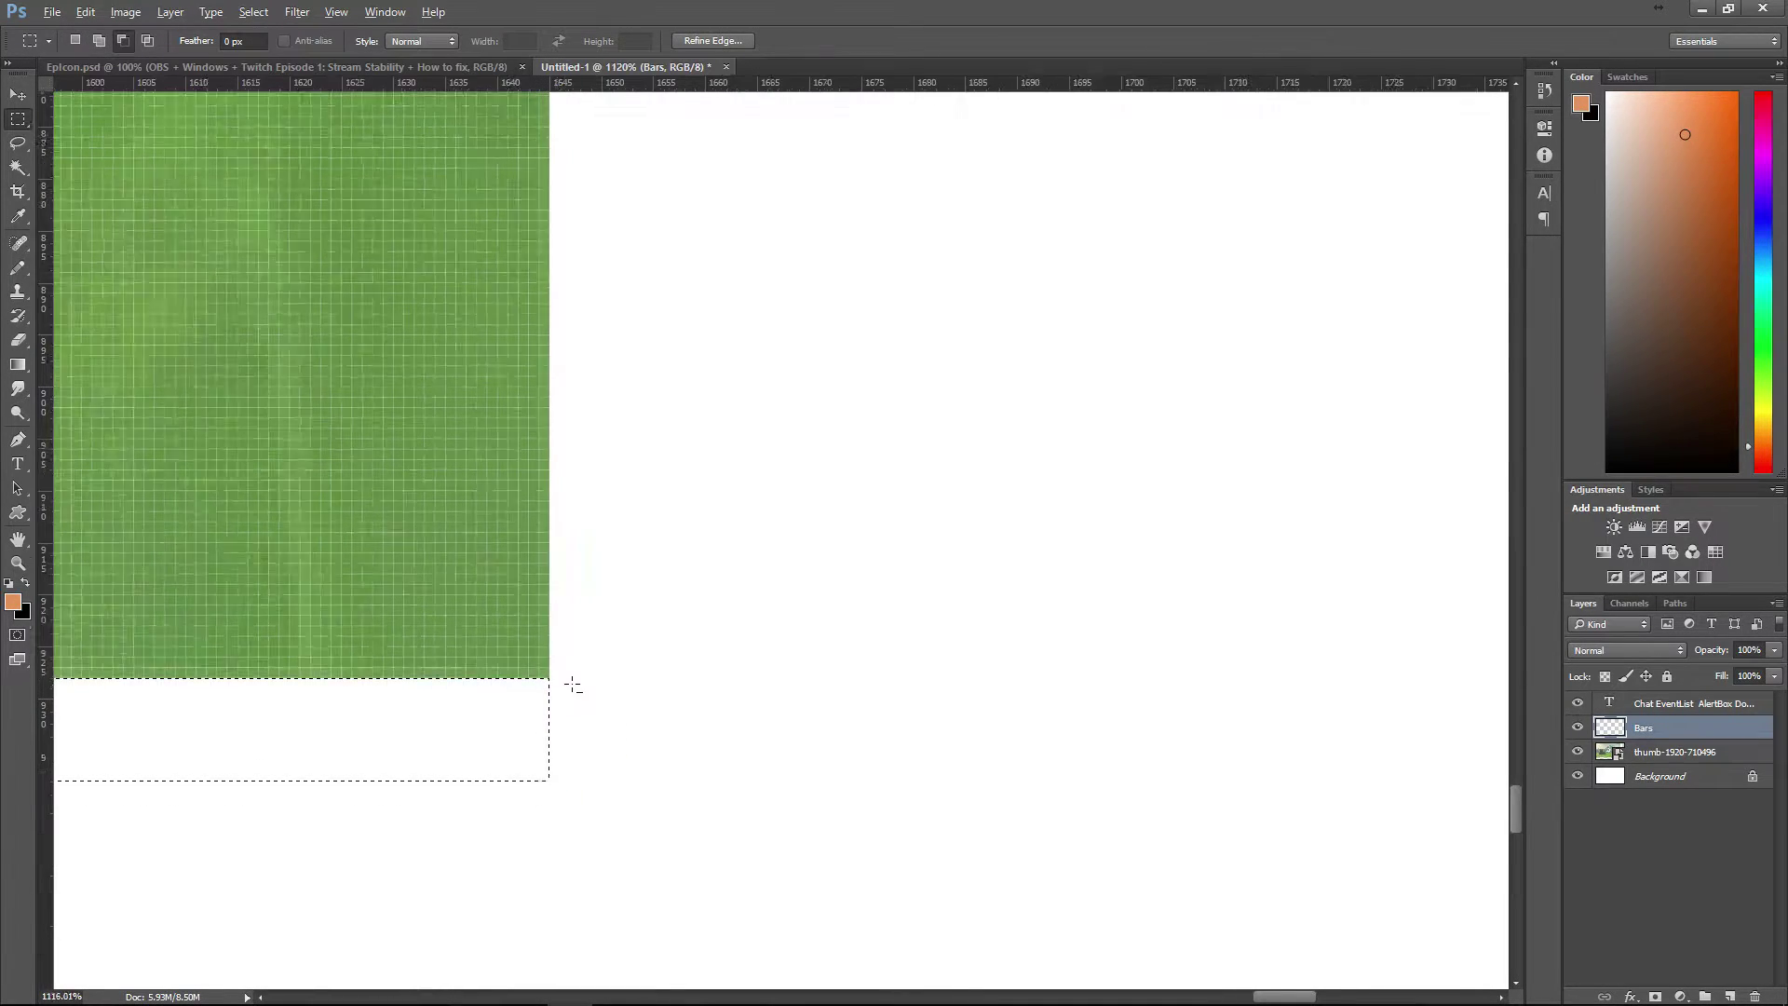
{"action": "scroll", "coordinate": [575, 689], "scroll_direction": "down", "scroll_amount": 5}
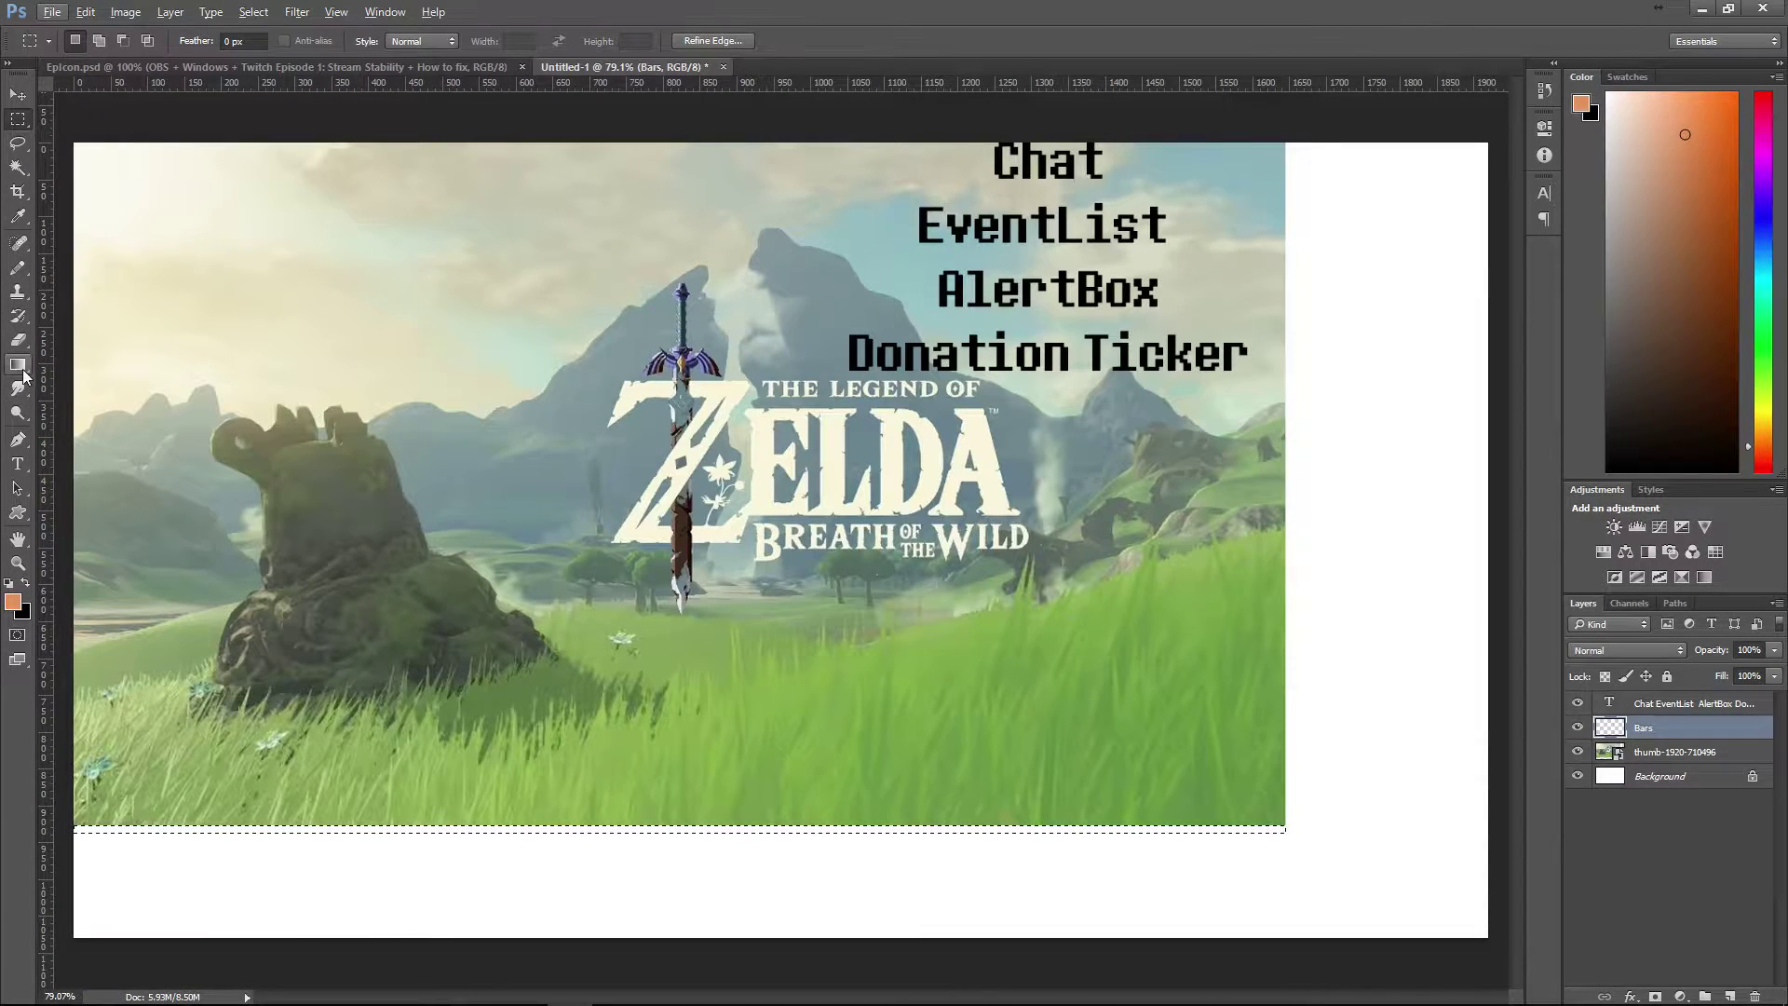
- Fill the selected strip on the Bars layer with bright green using the Paint Bucket tool
{"action": "left_click_drag", "start_coordinate": [19, 368], "coordinate": [93, 376]}
{"action": "mouse_move", "coordinate": [1767, 359]}
{"action": "left_mouse_down"}
{"action": "mouse_move", "coordinate": [1765, 377]}
{"action": "mouse_move", "coordinate": [1760, 352]}
{"action": "left_mouse_up"}
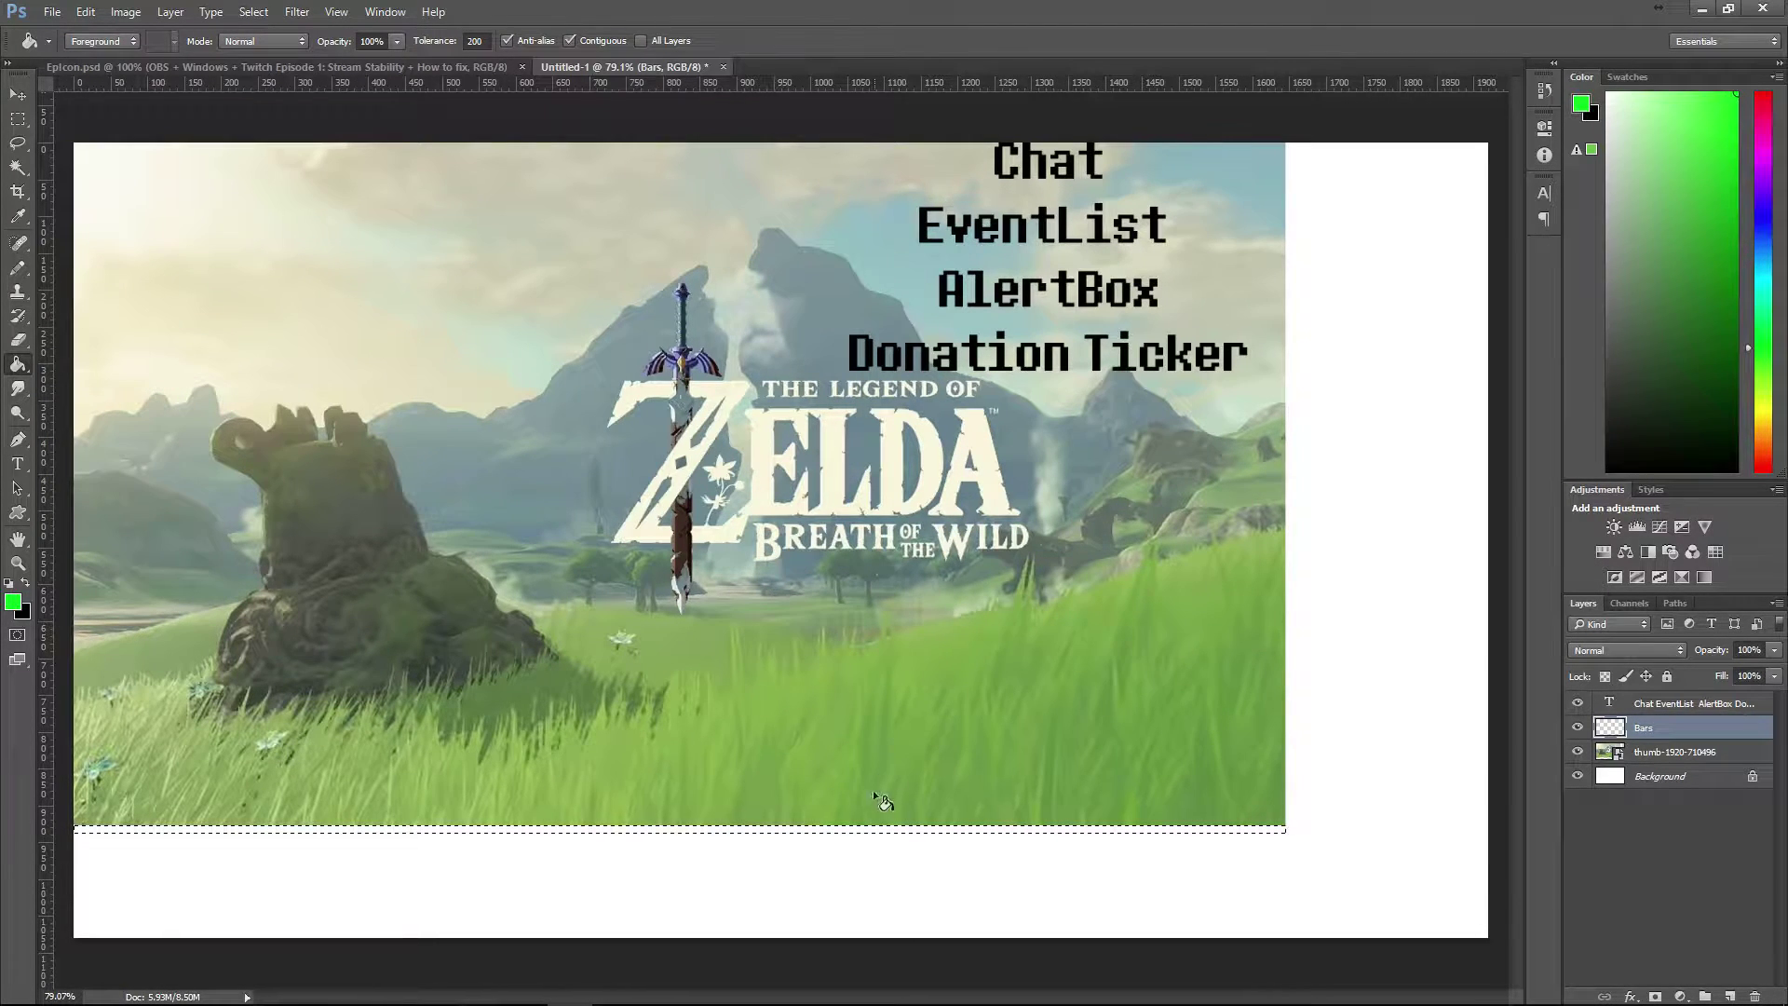
{"action": "left_click", "coordinate": [858, 829]}
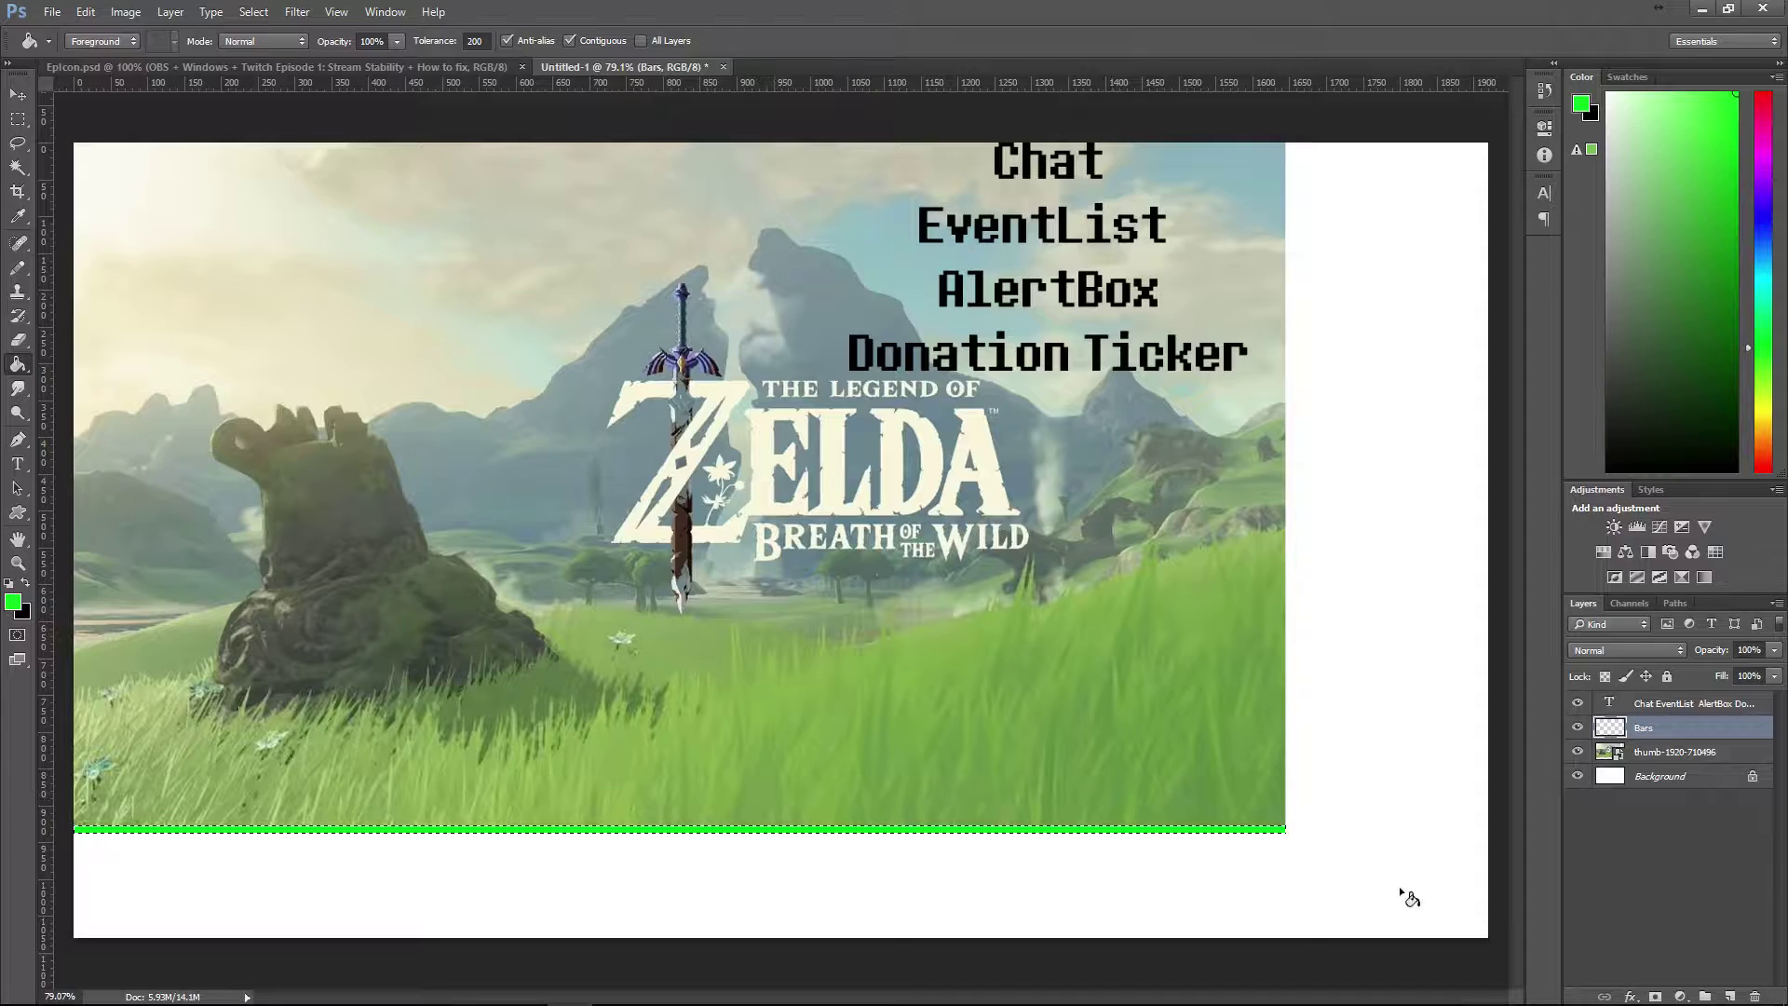
- Extend the horizontal bar past the image's lower-right corner with a green-filled block about 10 px wide
{"action": "scroll", "coordinate": [1425, 887], "scroll_direction": "up", "scroll_amount": 10}
{"action": "scroll", "coordinate": [343, 527], "scroll_direction": "up", "scroll_amount": 2}
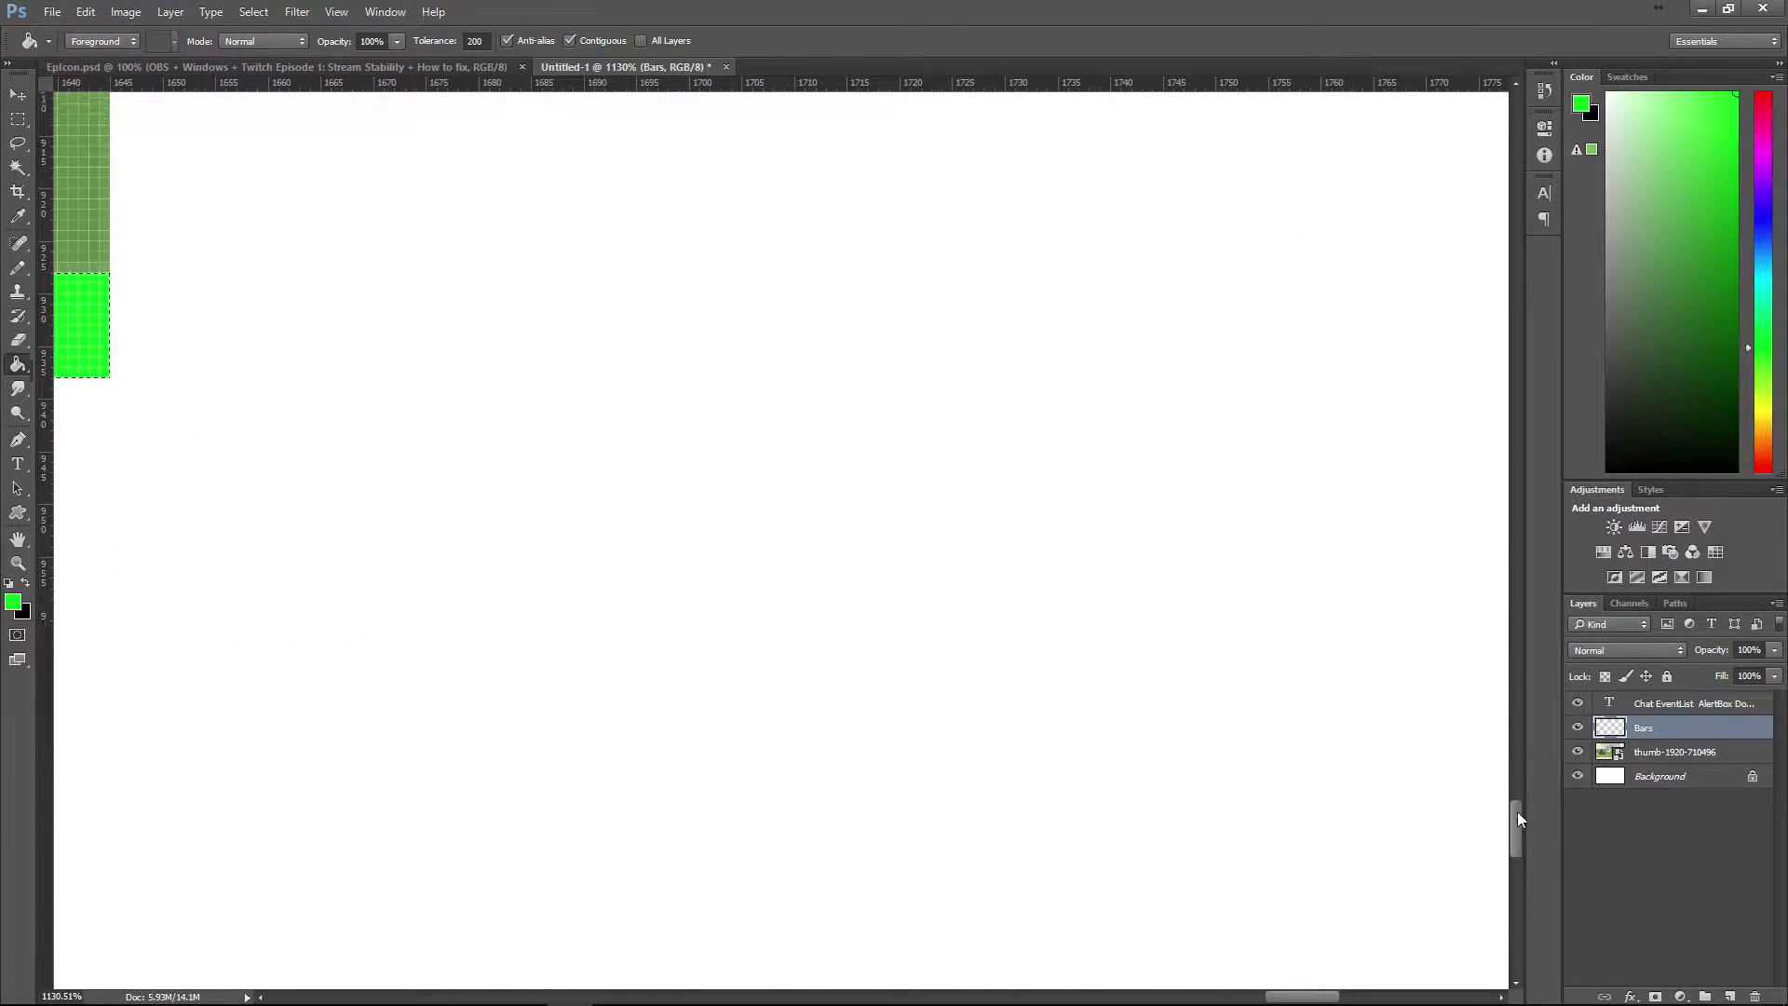
{"action": "left_click_drag", "start_coordinate": [1515, 815], "coordinate": [1515, 769]}
{"action": "left_click_drag", "start_coordinate": [1331, 994], "coordinate": [1283, 994]}
{"action": "scroll", "coordinate": [1159, 808], "scroll_direction": "down", "scroll_amount": 3}
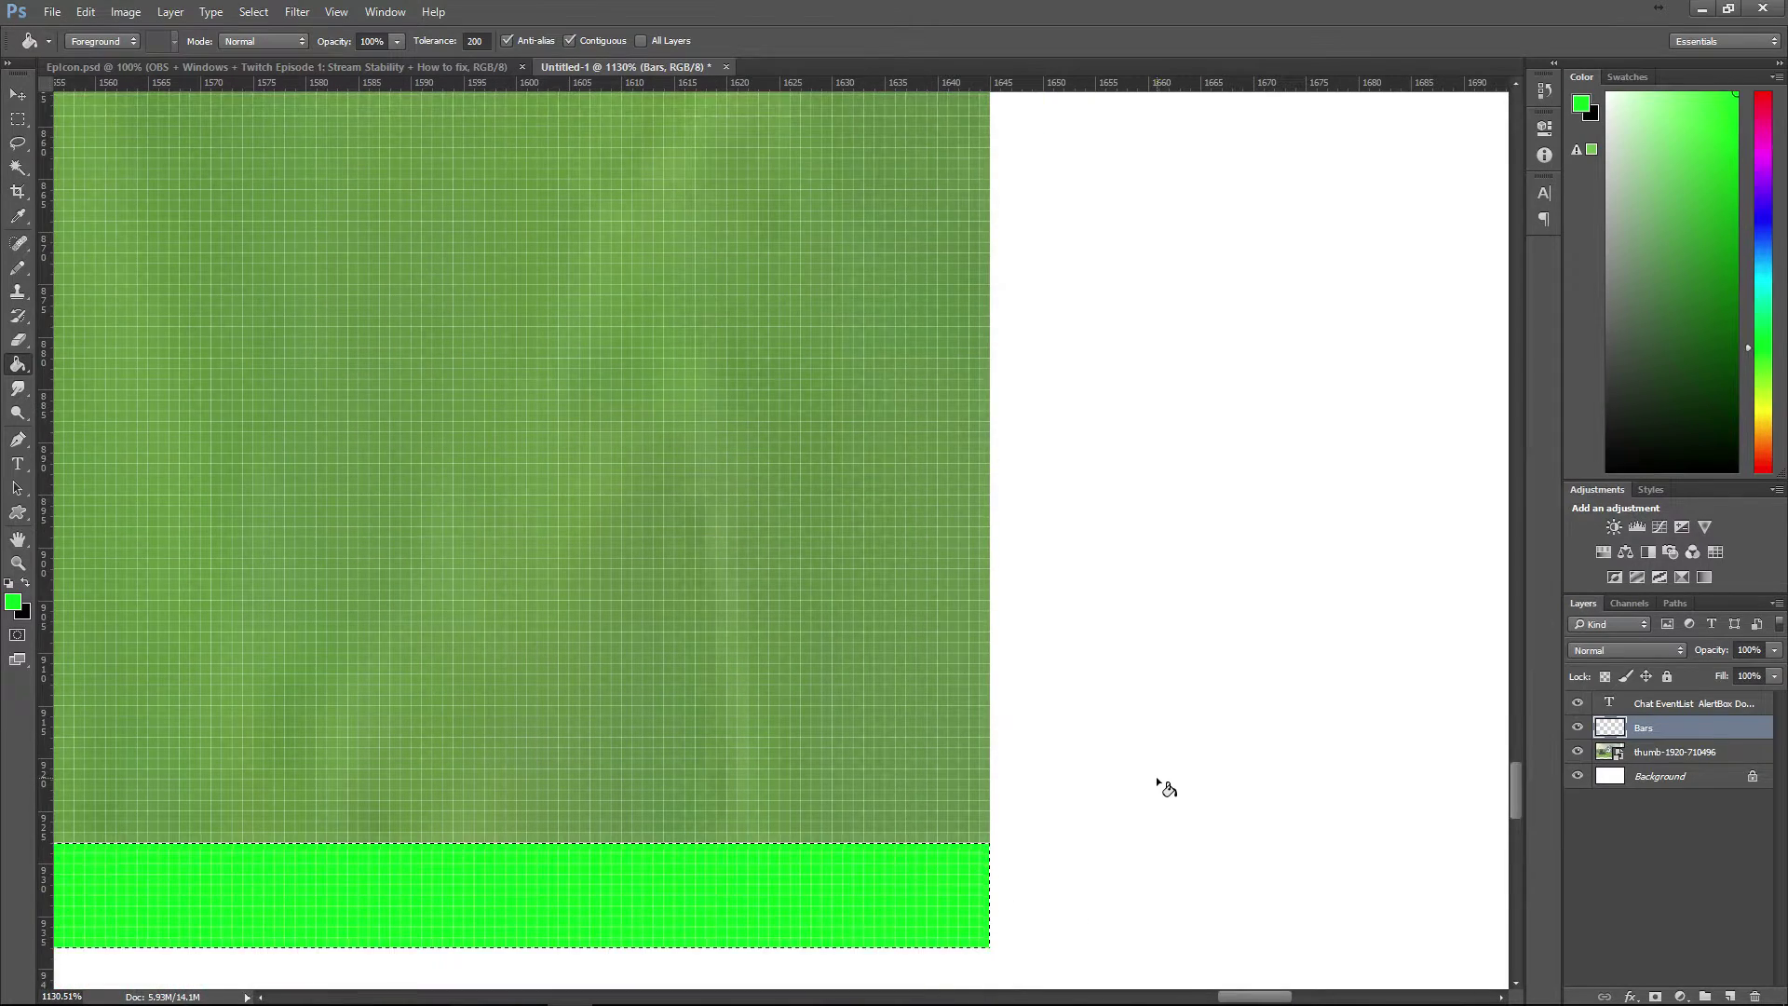
{"action": "left_click", "coordinate": [9, 120]}
{"action": "key", "text": "ctrl+d"}
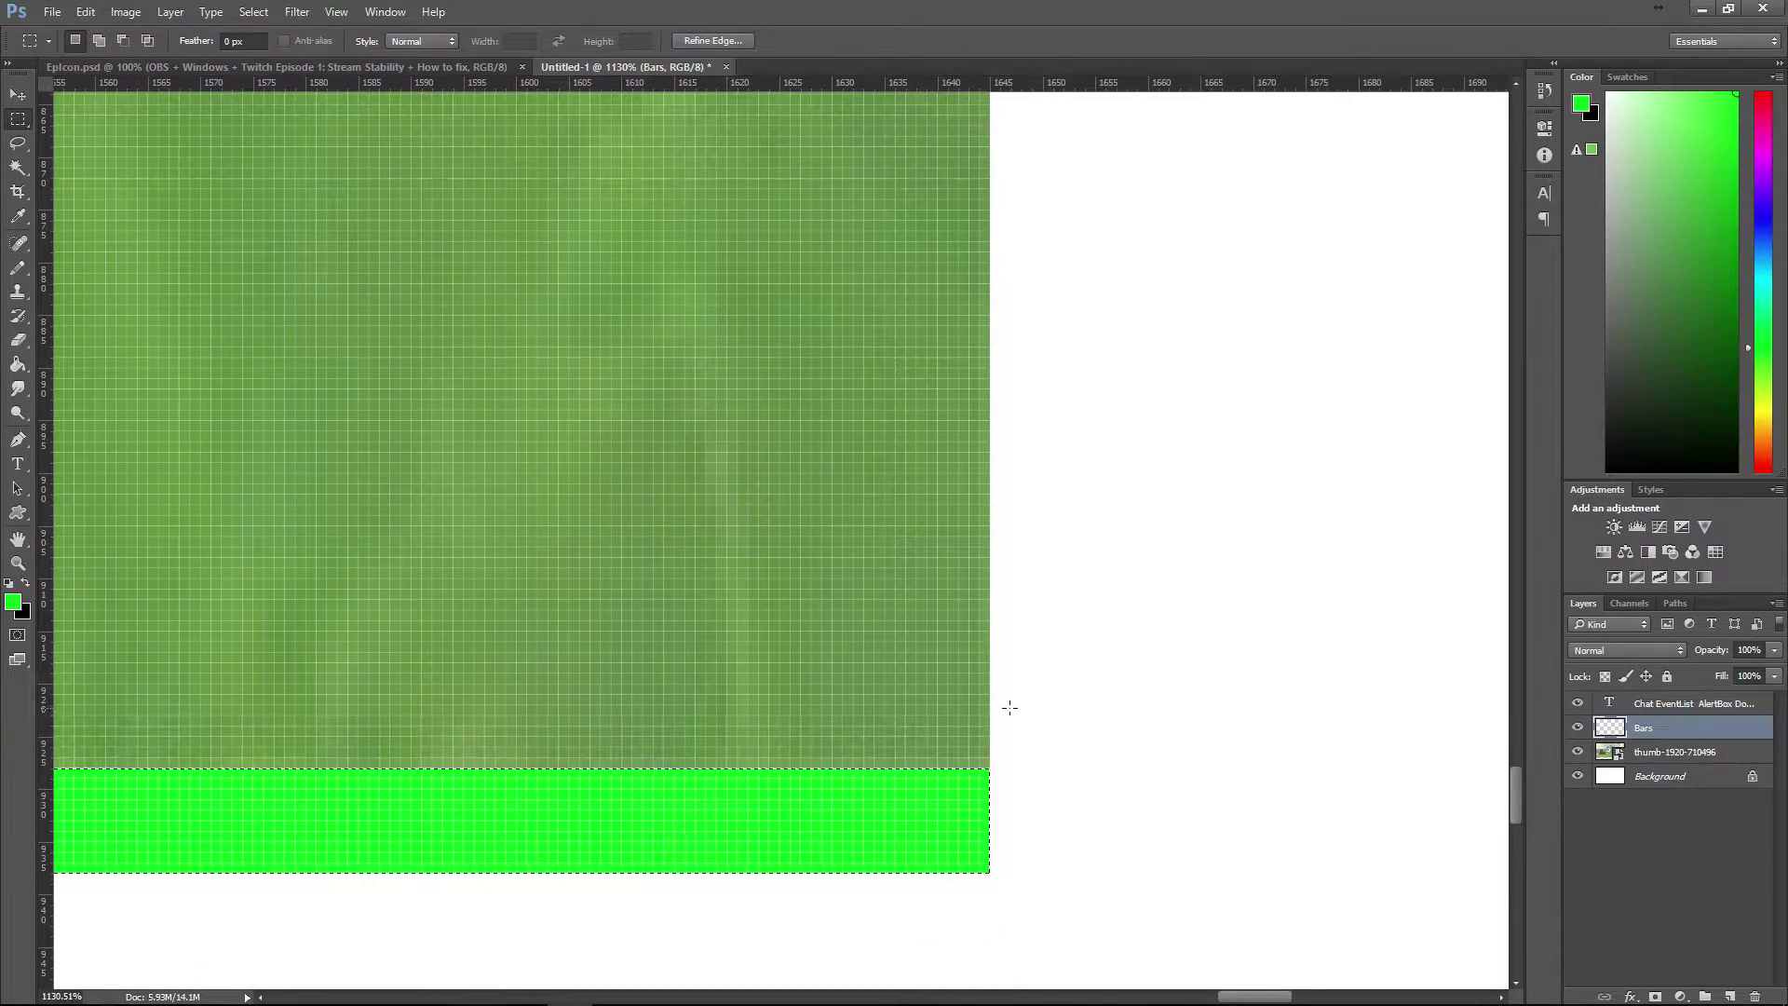
{"action": "left_click_drag", "start_coordinate": [991, 760], "coordinate": [1095, 873]}
{"action": "left_click", "coordinate": [25, 372]}
{"action": "left_click", "coordinate": [1060, 825]}
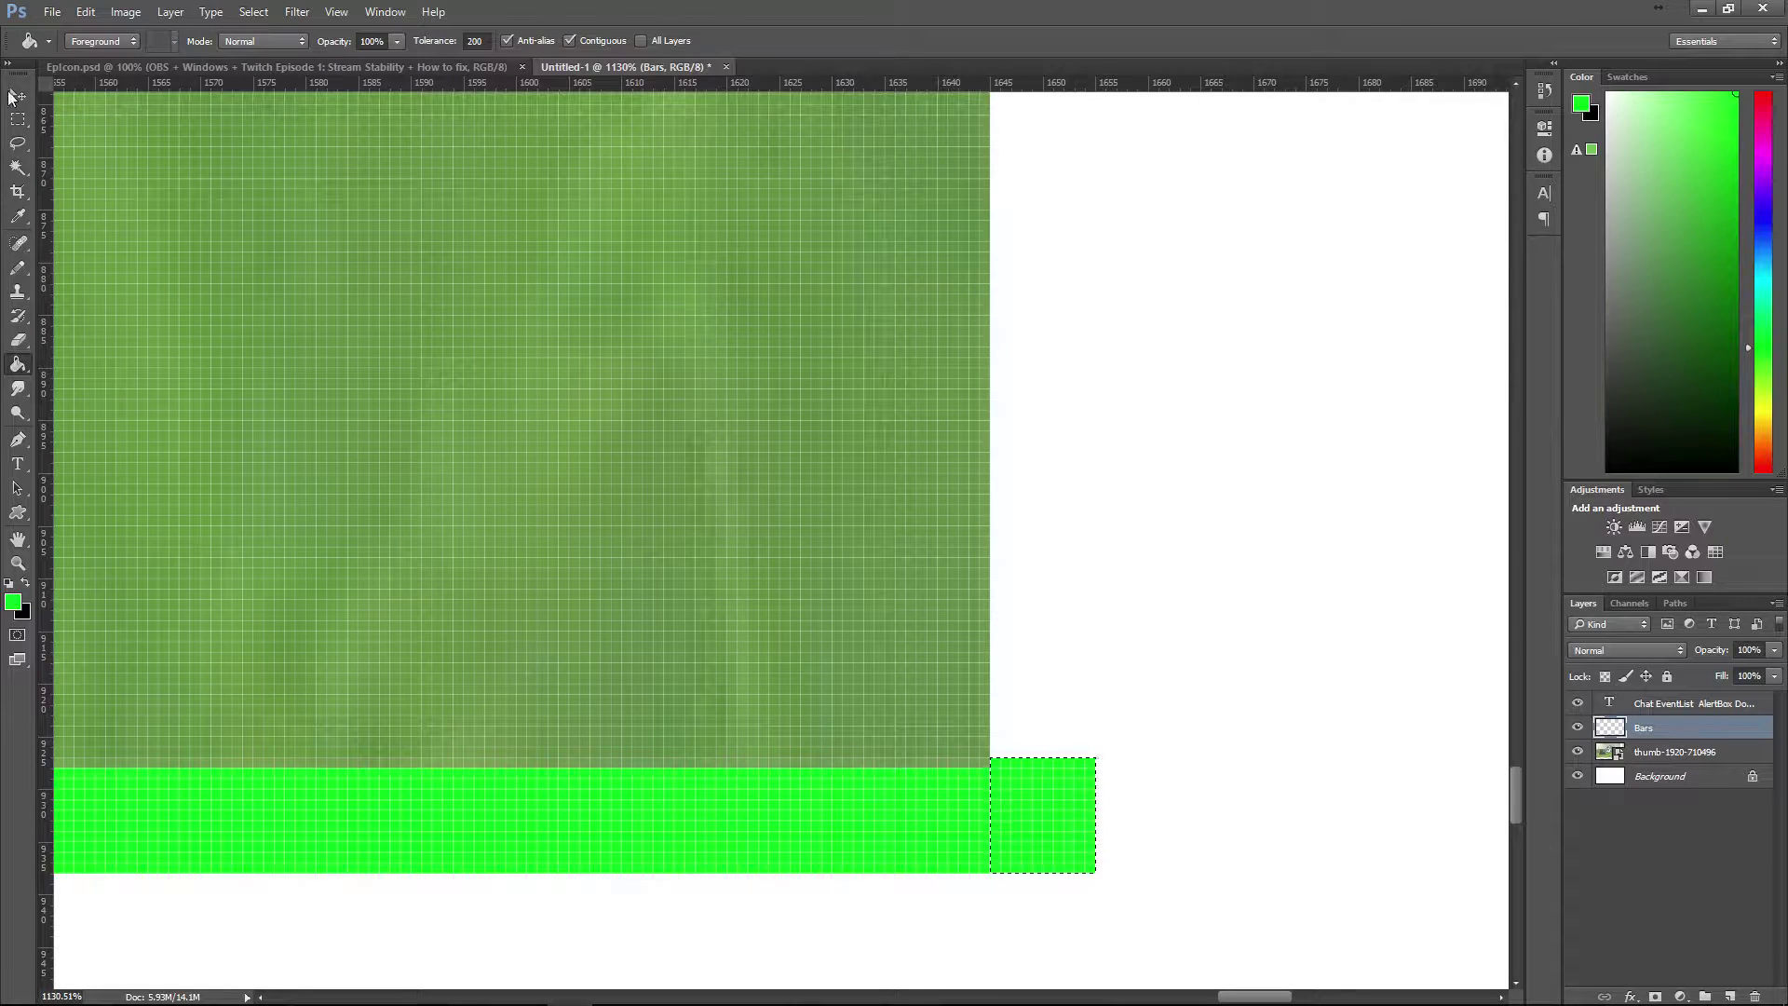
- Select a strip about 10 px wide along the image's right edge up to the canvas top, fill it green, and deselect
{"action": "left_click", "coordinate": [18, 118]}
{"action": "left_click", "coordinate": [1018, 746]}
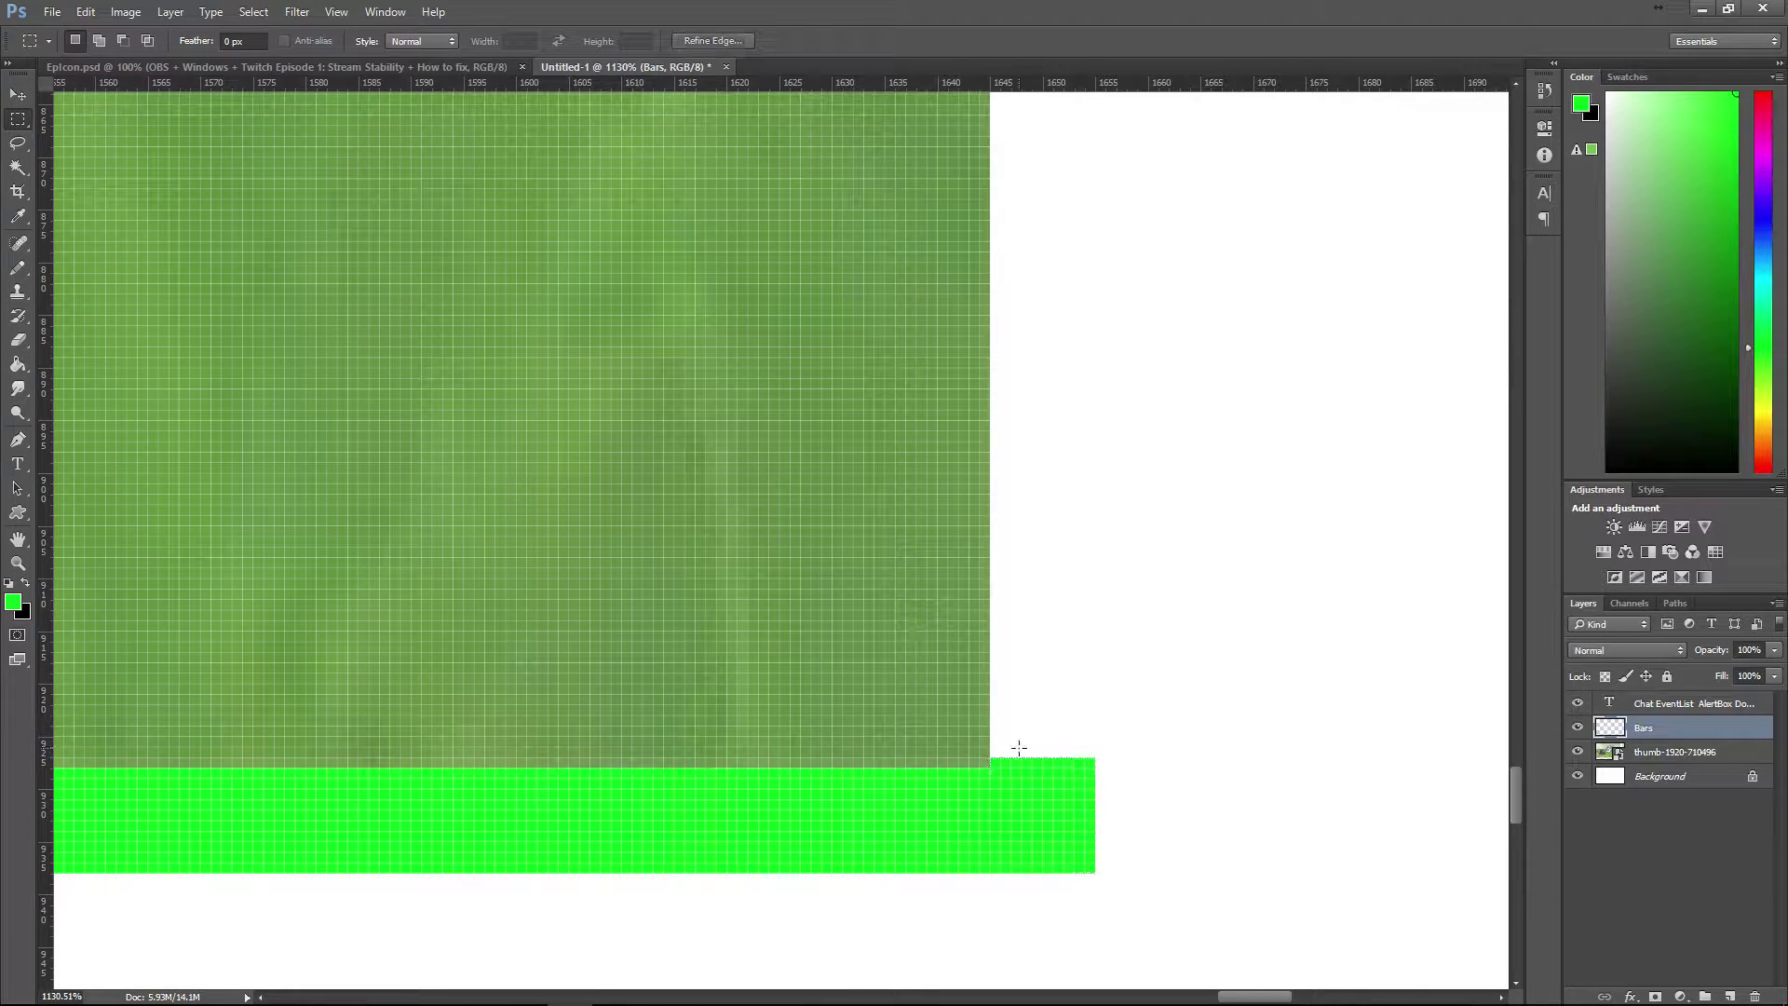
{"action": "left_click_drag", "start_coordinate": [992, 752], "coordinate": [1083, 847]}
{"action": "scroll", "coordinate": [1081, 847], "scroll_direction": "down", "scroll_amount": 15, "text": "alt"}
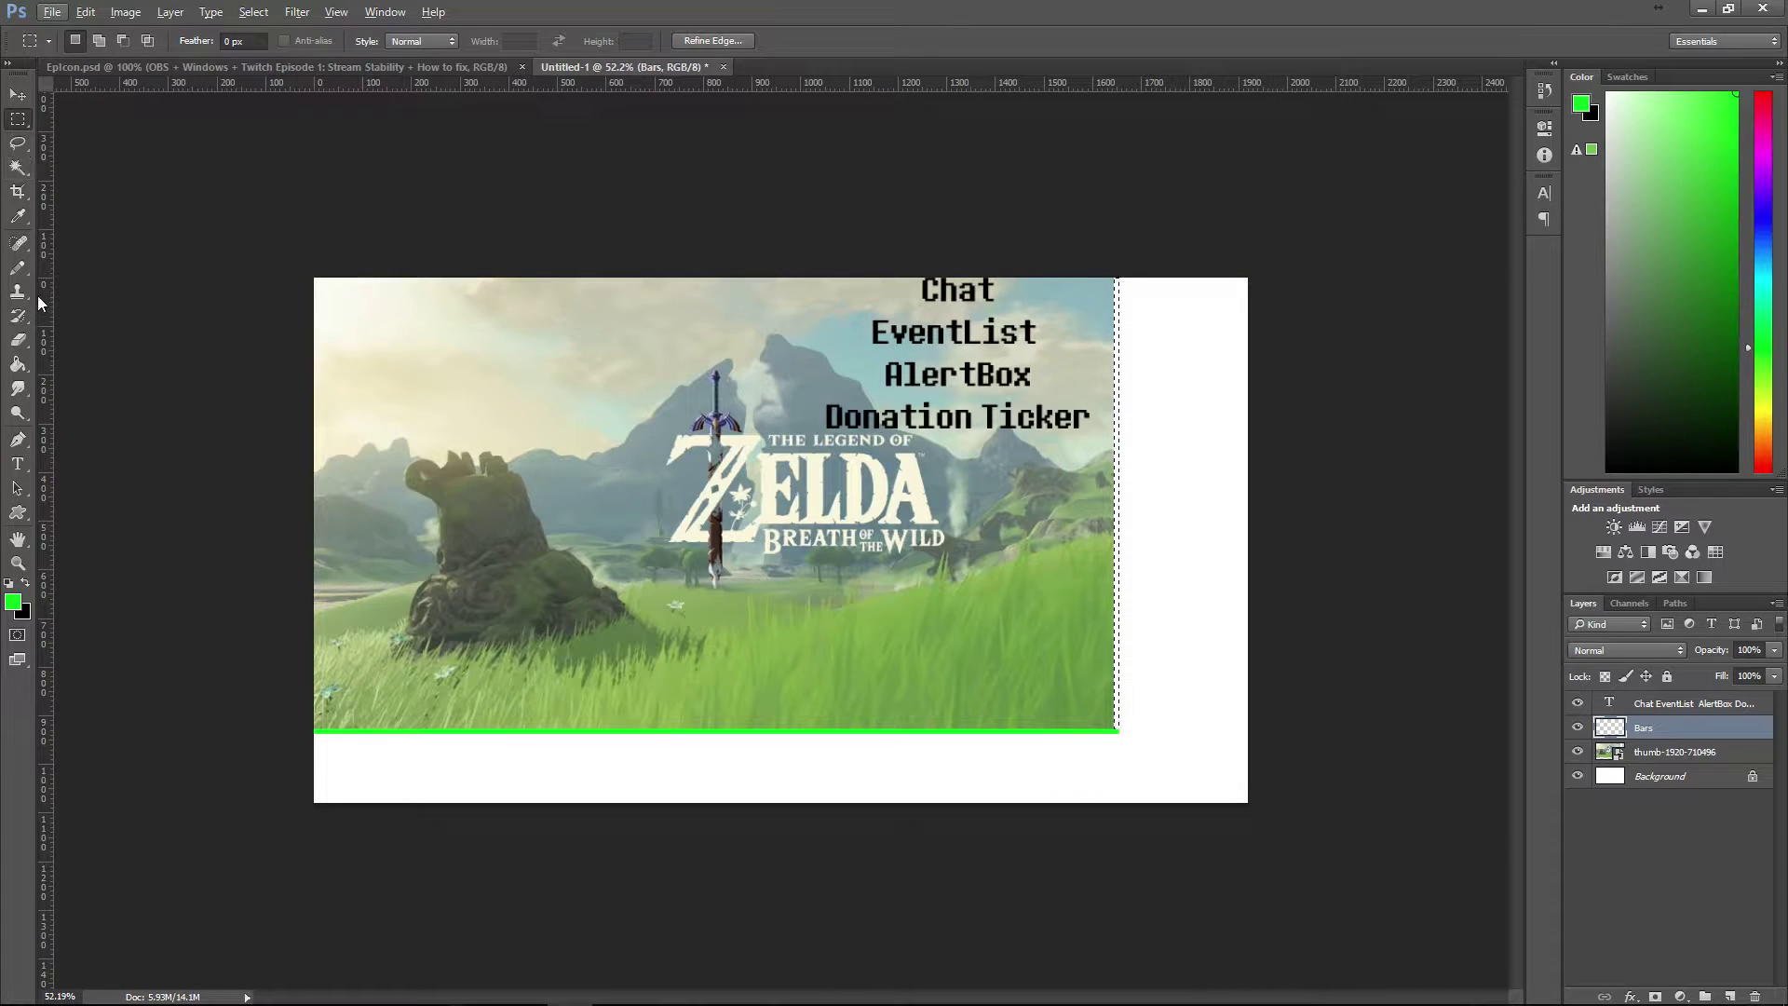
{"action": "left_click", "coordinate": [18, 365]}
{"action": "scroll", "coordinate": [1299, 488], "scroll_direction": "up", "scroll_amount": 5}
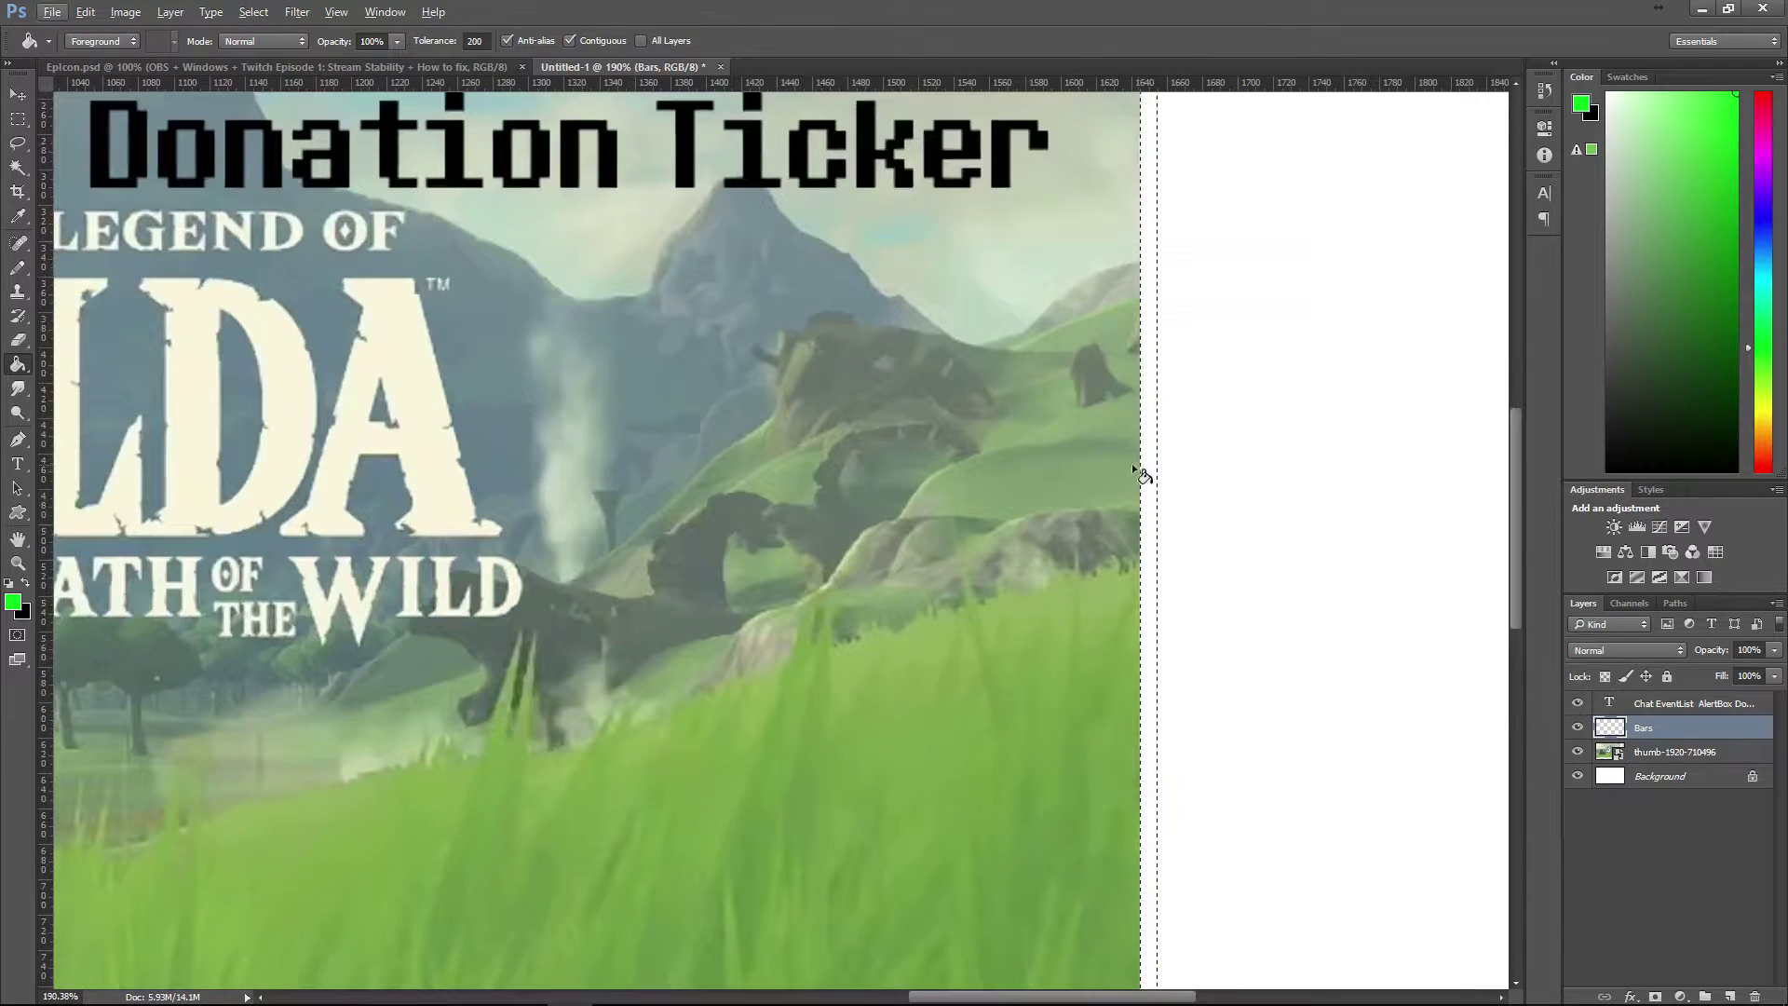
{"action": "left_click", "coordinate": [1145, 473]}
{"action": "scroll", "coordinate": [1145, 466], "scroll_direction": "down", "scroll_amount": 5}
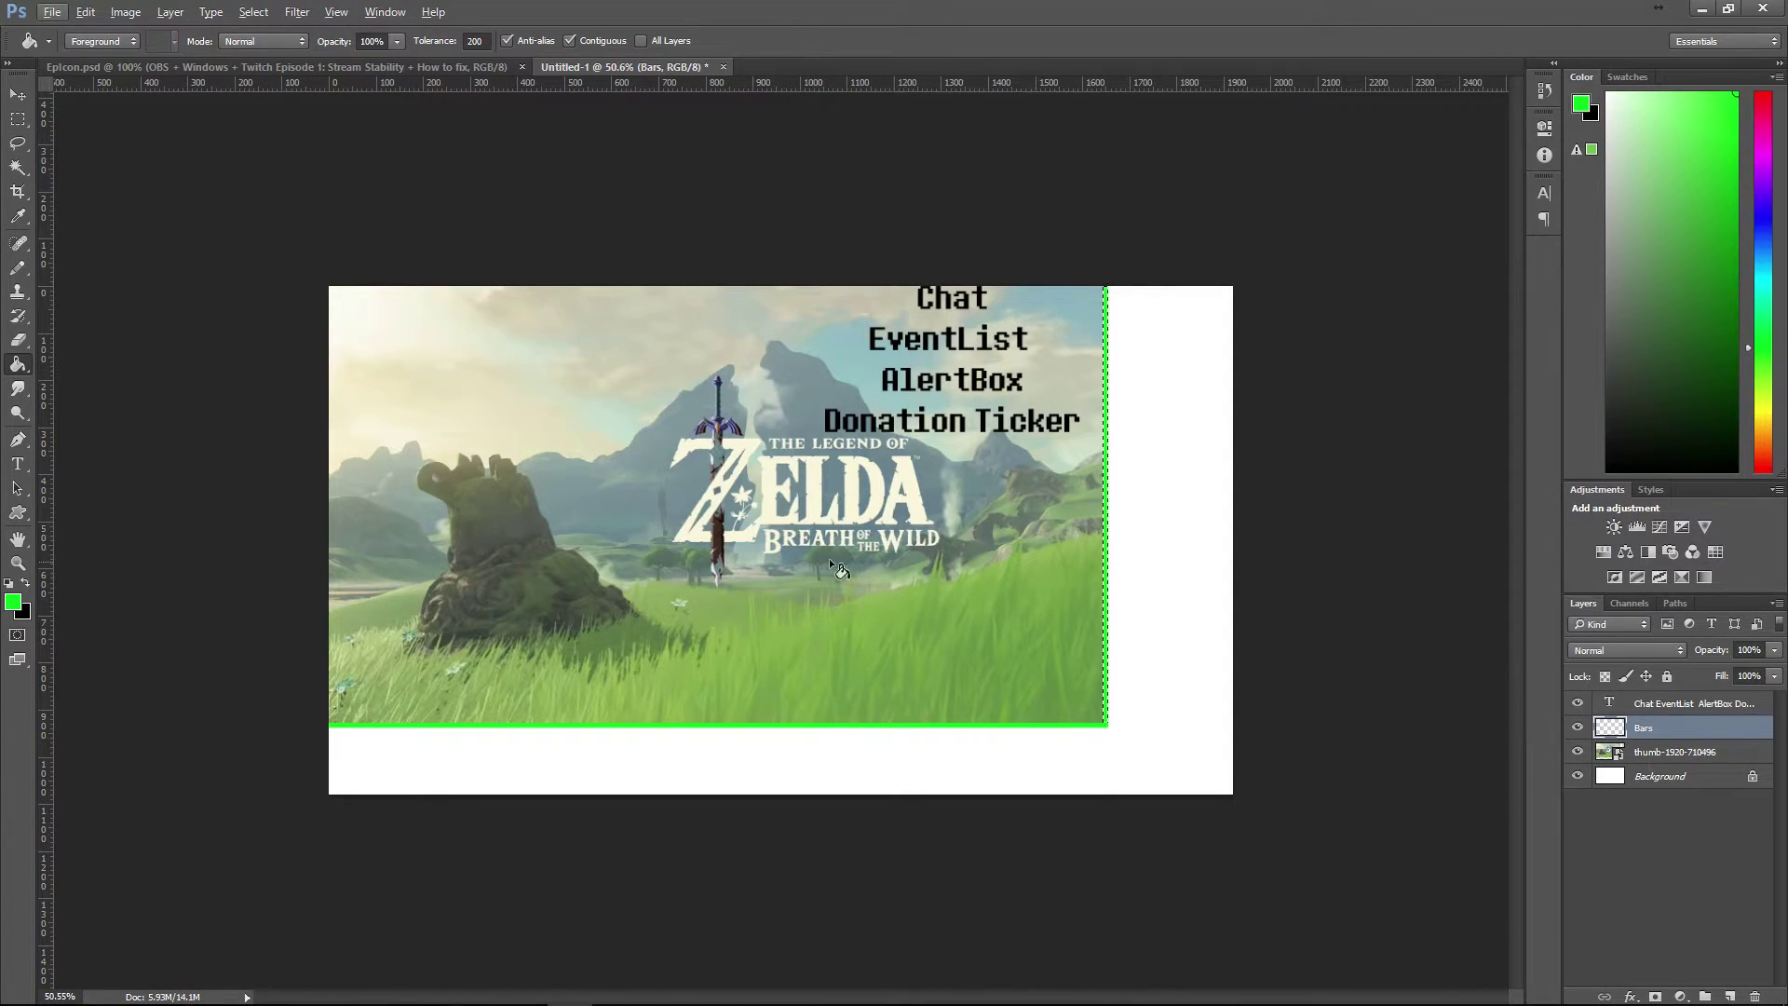
{"action": "key", "text": "ctrl+d"}
{"action": "scroll", "coordinate": [1140, 723], "scroll_direction": "up", "scroll_amount": 3}
{"action": "scroll", "coordinate": [1052, 679], "scroll_direction": "down", "scroll_amount": 3}
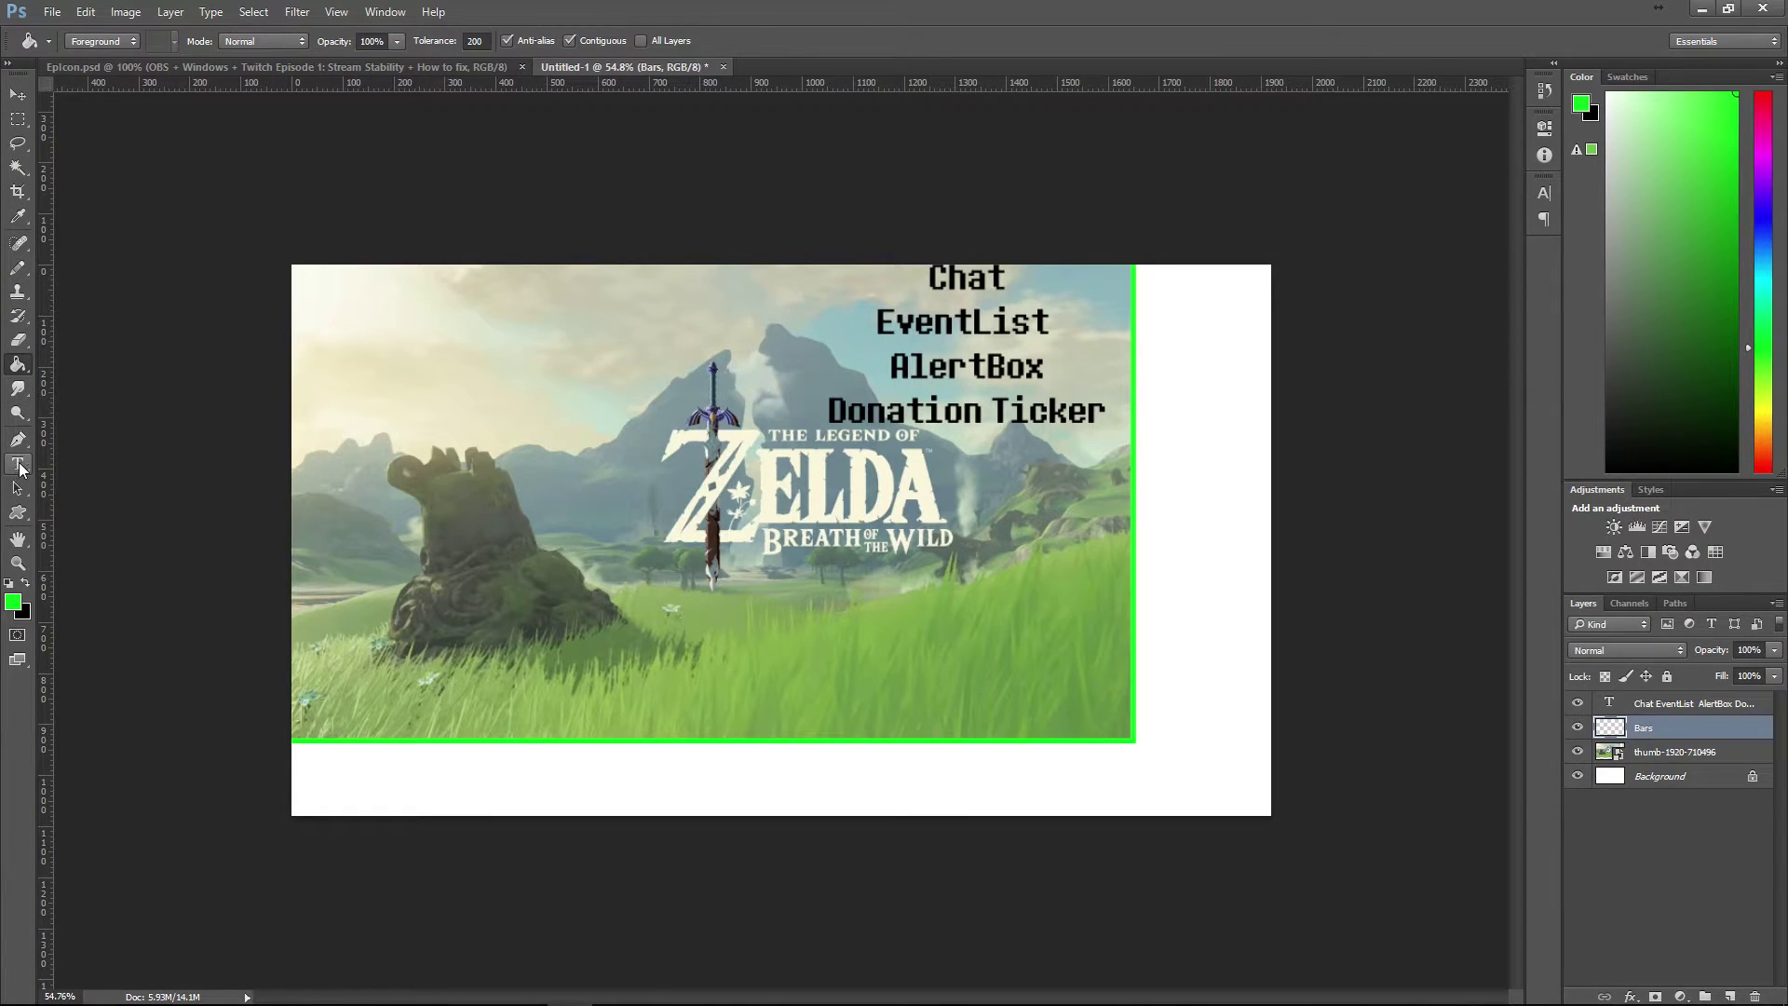
- Select a thin strip level with the horizontal bar, from the image's lower-right corner to the canvas's right edge
{"action": "left_click", "coordinate": [18, 119]}
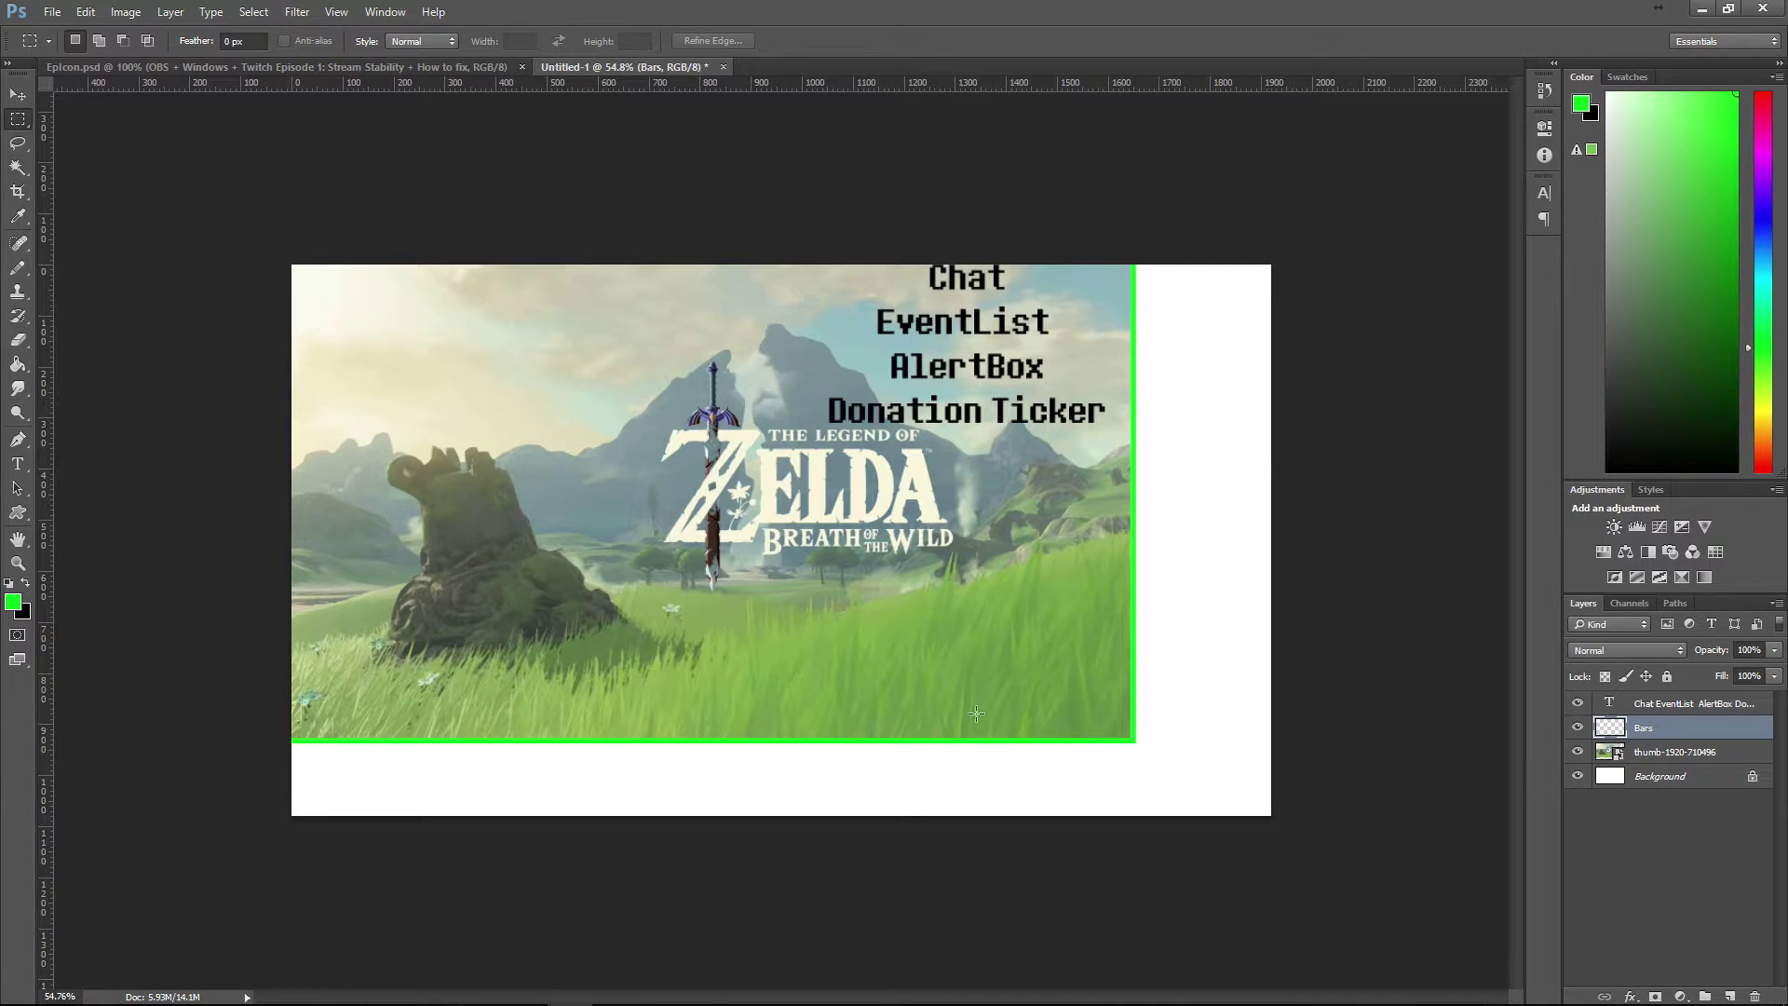
{"action": "scroll", "coordinate": [1366, 851], "scroll_direction": "up", "scroll_amount": 3}
{"action": "scroll", "coordinate": [1080, 922], "scroll_direction": "right", "scroll_amount": 5}
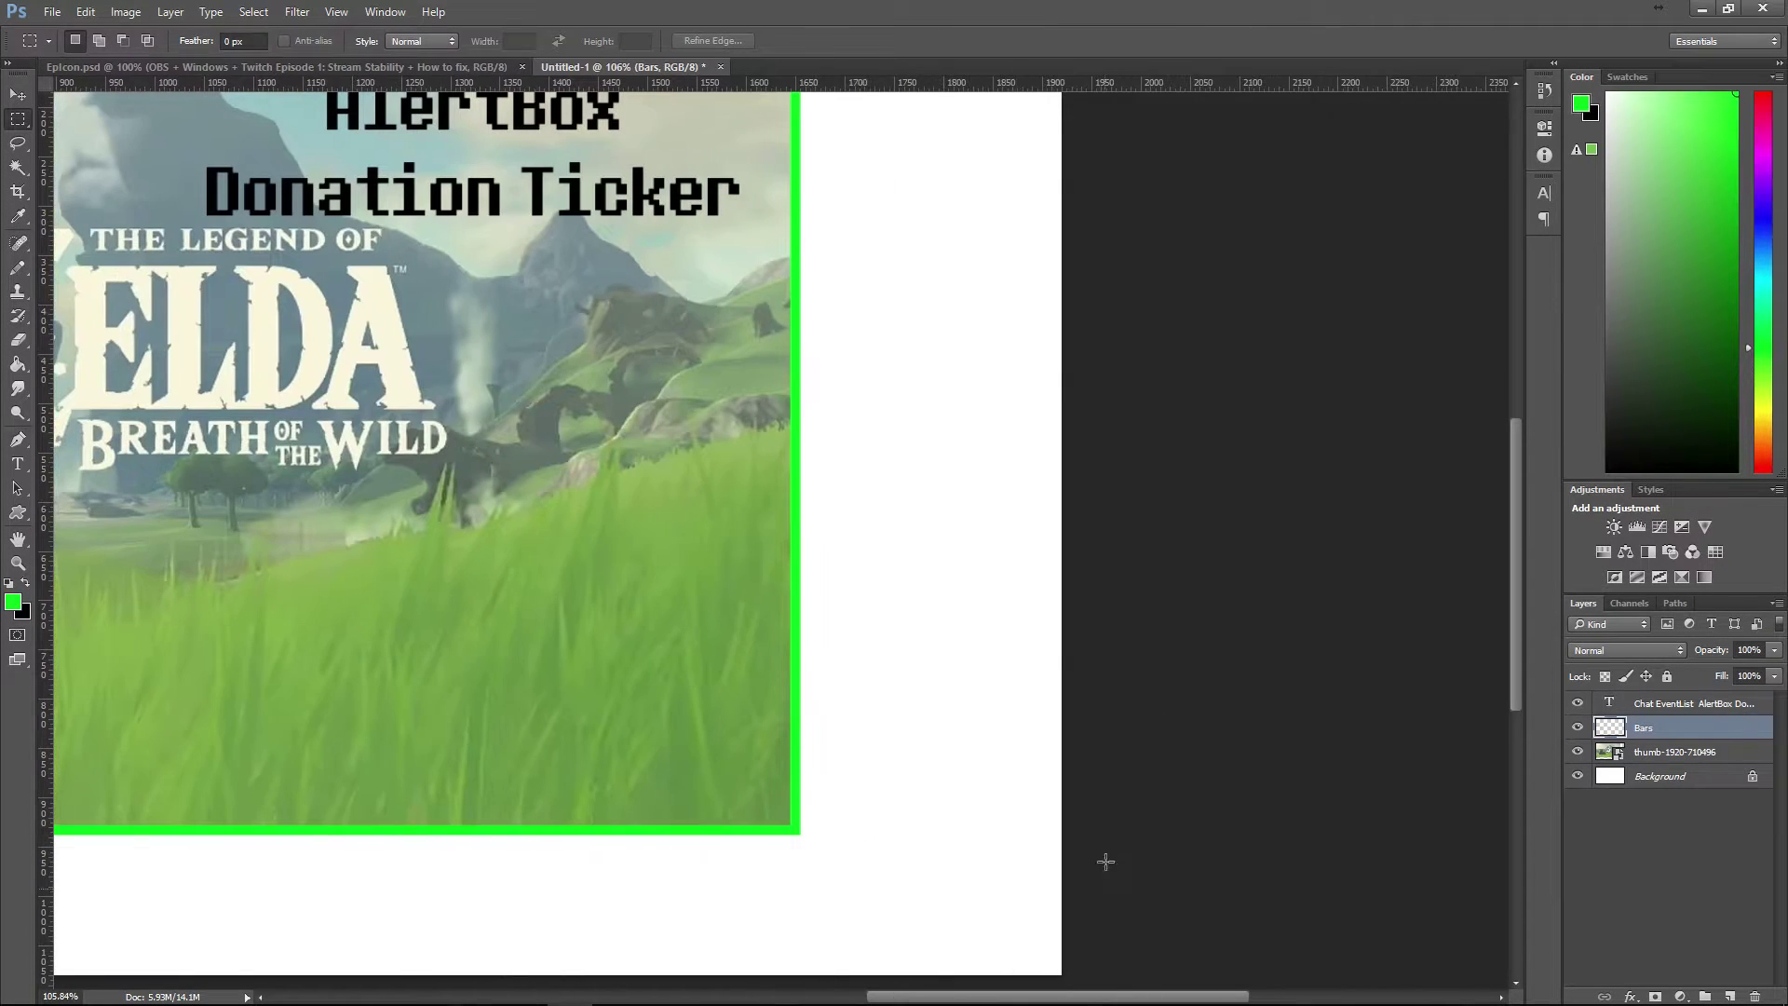
{"action": "scroll", "coordinate": [796, 824], "scroll_direction": "up", "scroll_amount": 3}
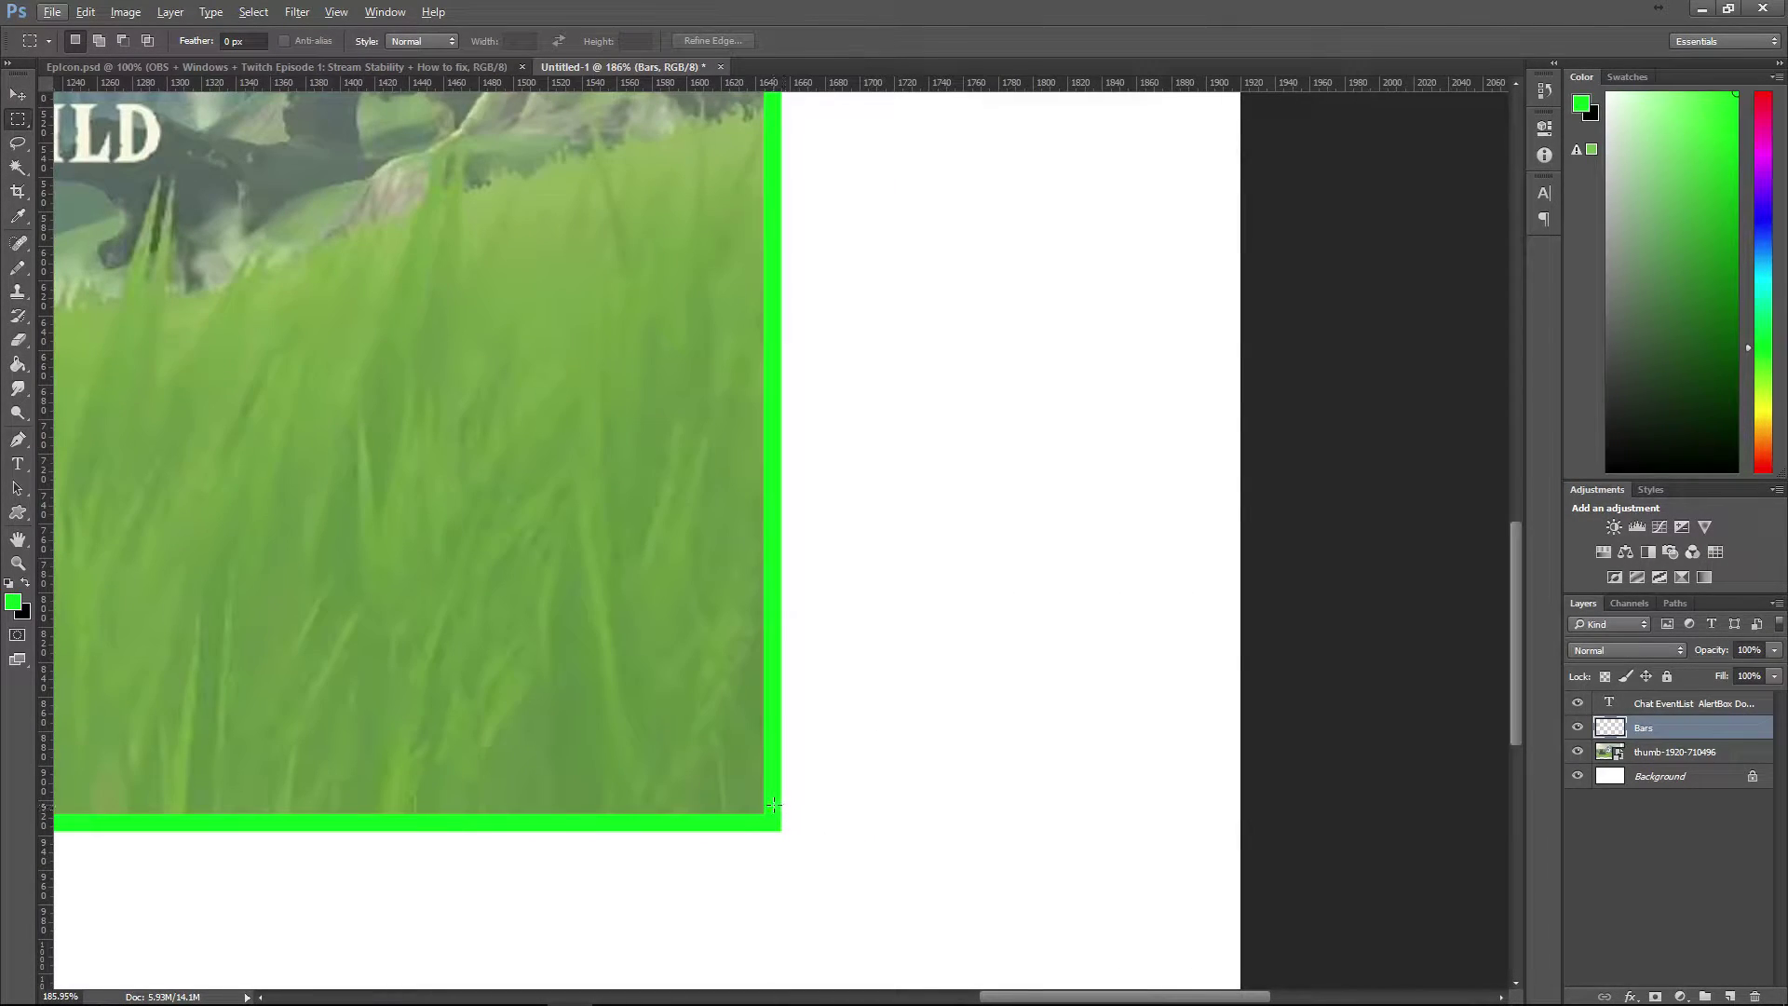
{"action": "scroll", "coordinate": [769, 808], "scroll_direction": "up", "scroll_amount": 3}
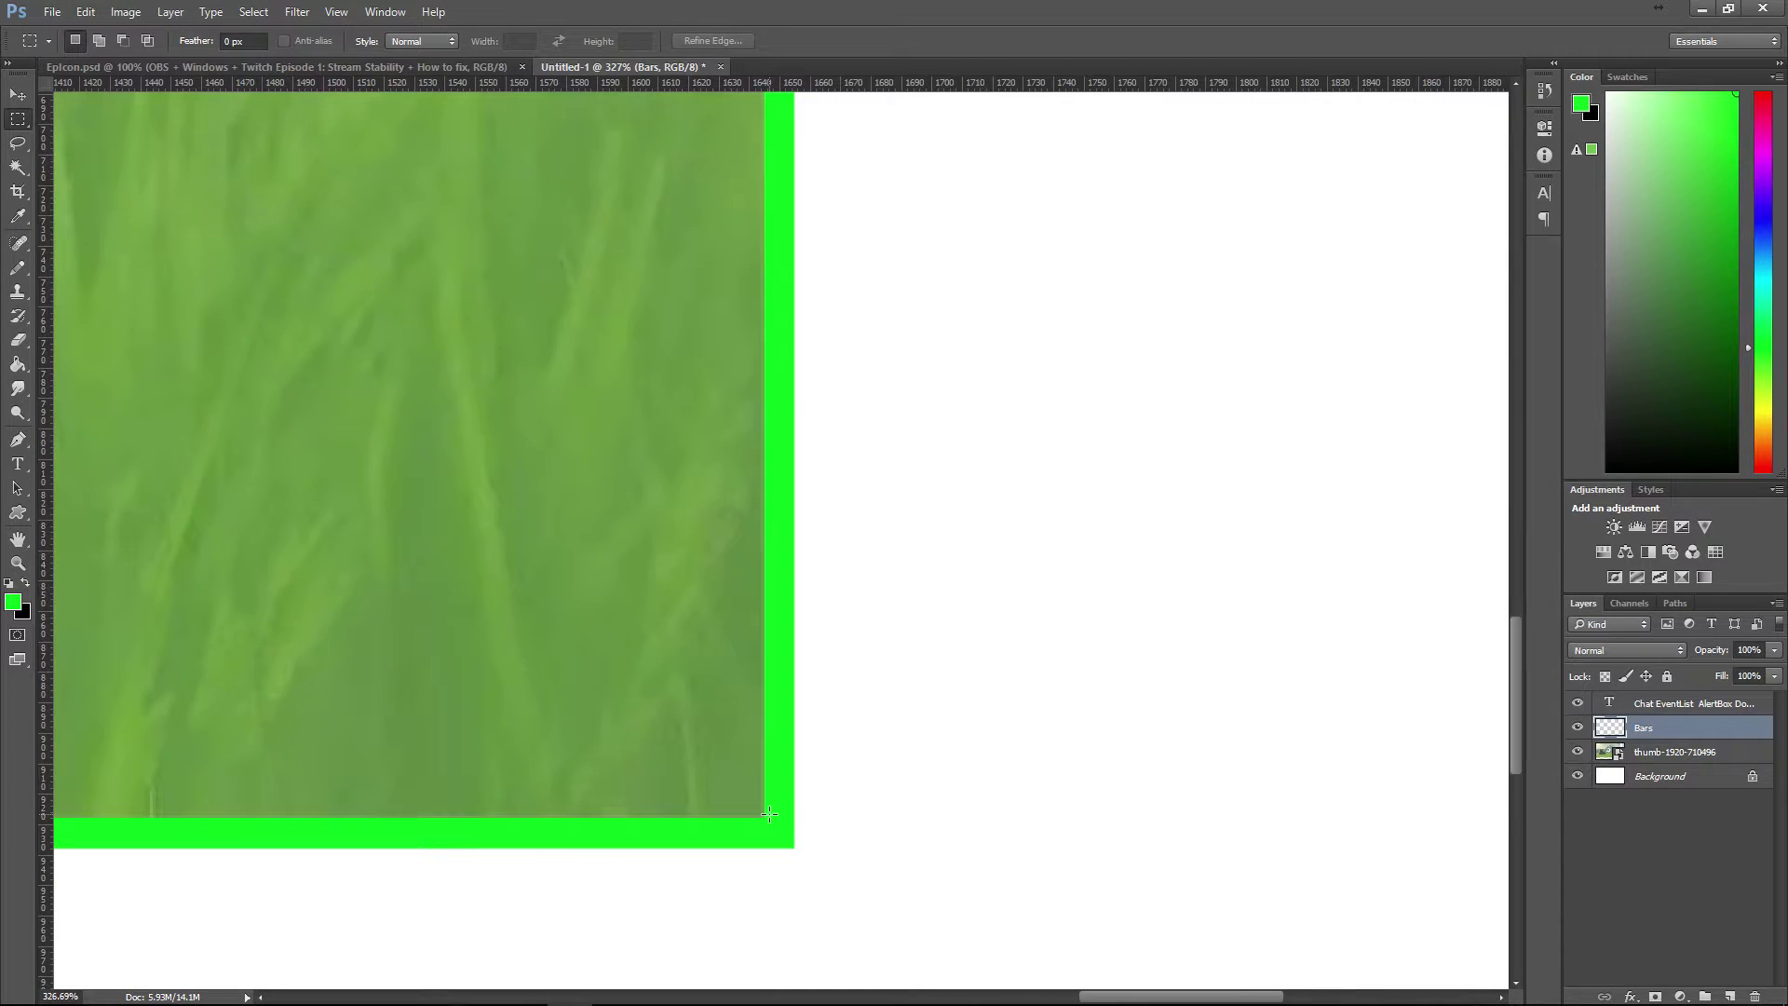
{"action": "left_click_drag", "start_coordinate": [768, 815], "coordinate": [1397, 841]}
{"action": "scroll", "coordinate": [80, 854], "scroll_direction": "up", "scroll_amount": 3}
{"action": "scroll", "coordinate": [80, 854], "scroll_direction": "up", "scroll_amount": 8}
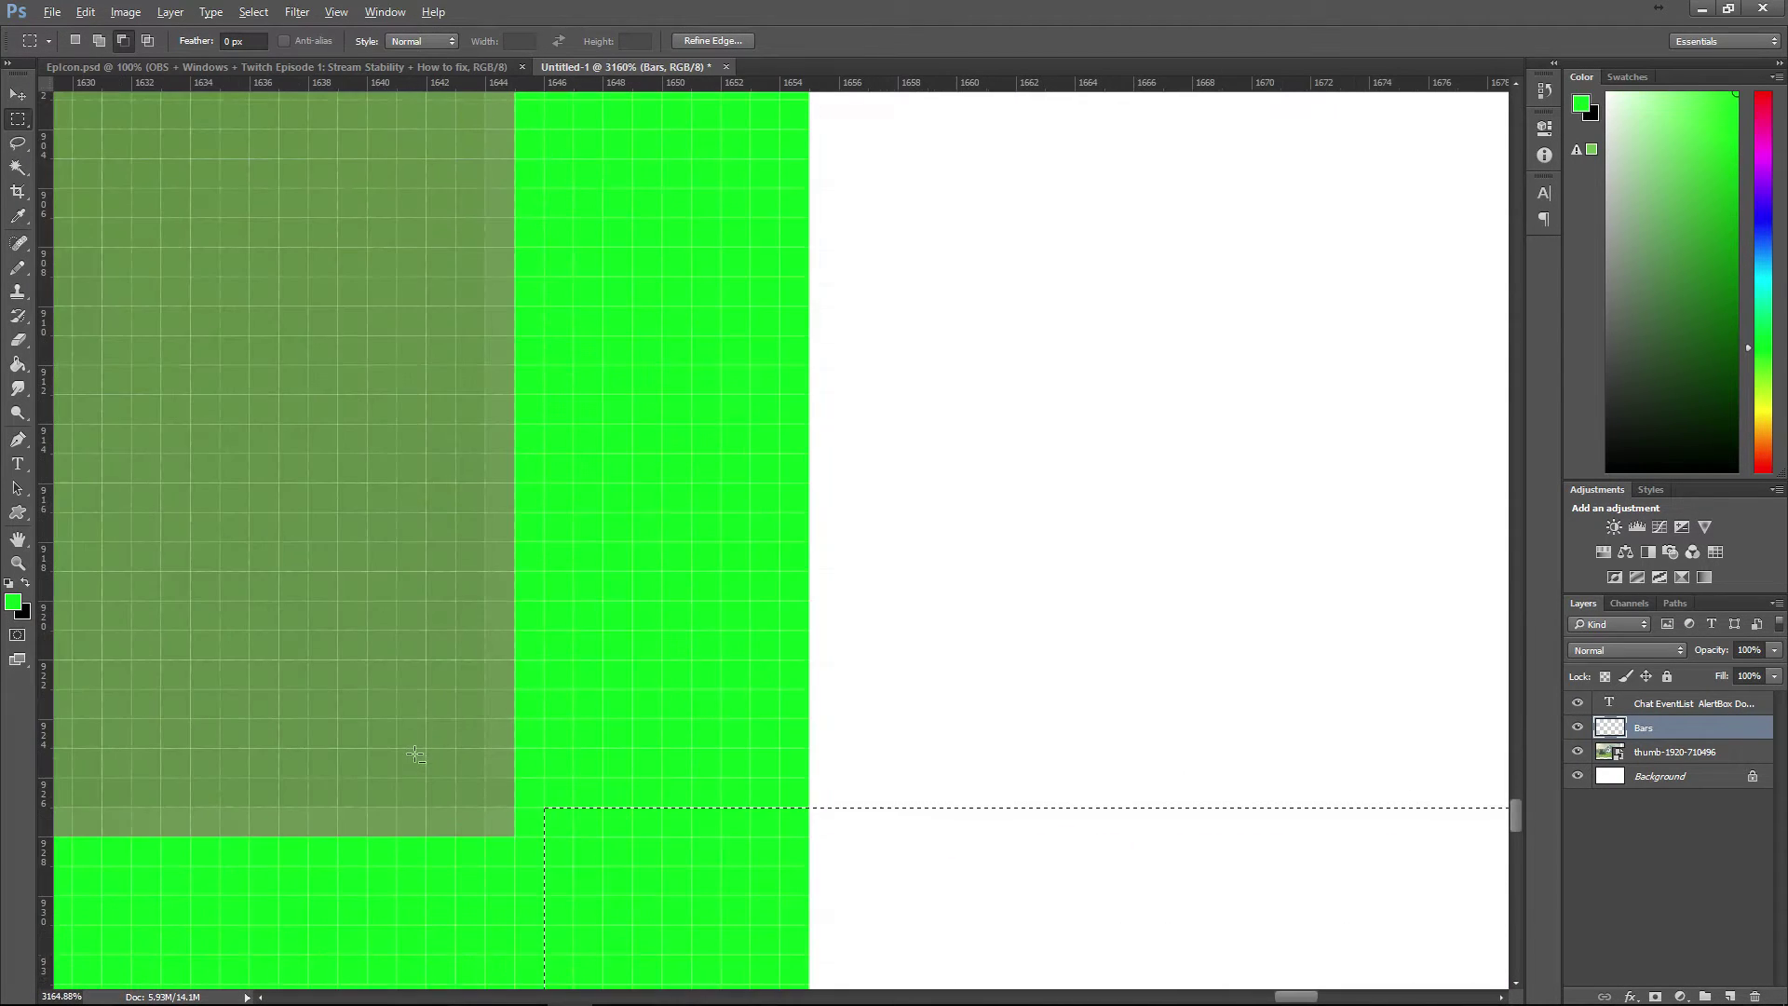
{"action": "left_click_drag", "start_coordinate": [517, 833], "coordinate": [658, 854]}
{"action": "scroll", "coordinate": [657, 830], "scroll_direction": "down", "scroll_amount": 10}
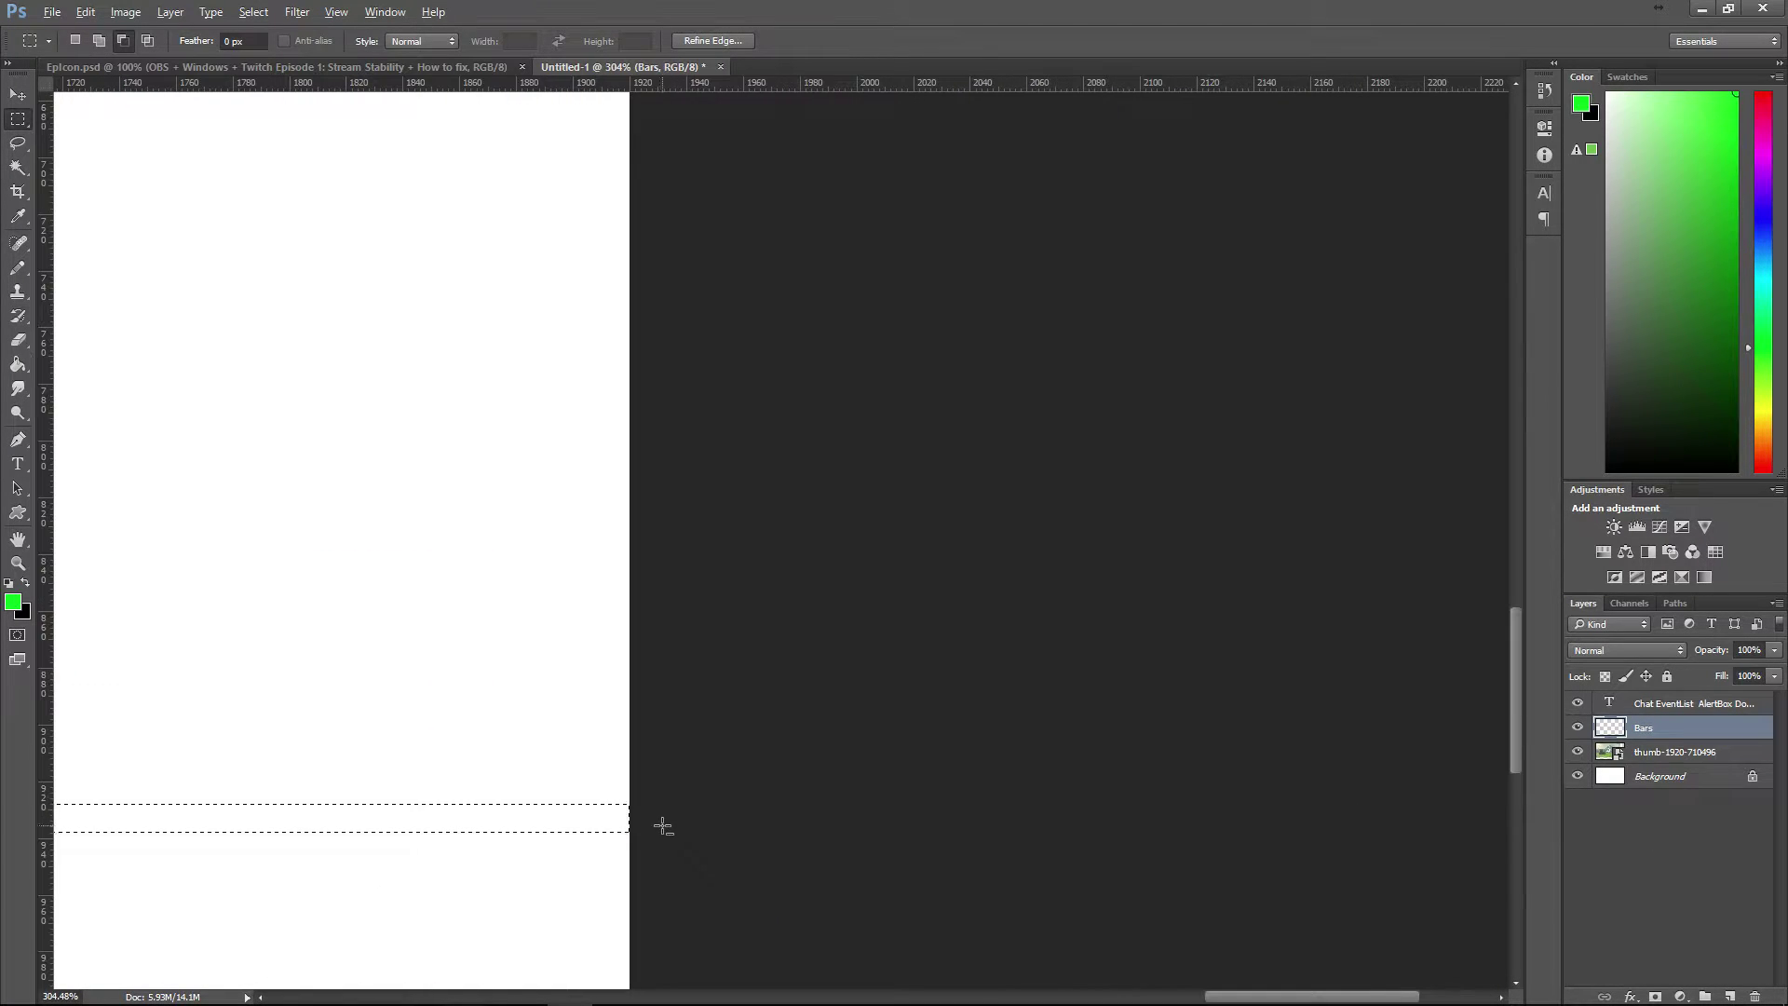
- Fill the strip with green to continue the horizontal bar to the canvas's right edge
{"action": "left_click", "coordinate": [18, 364]}
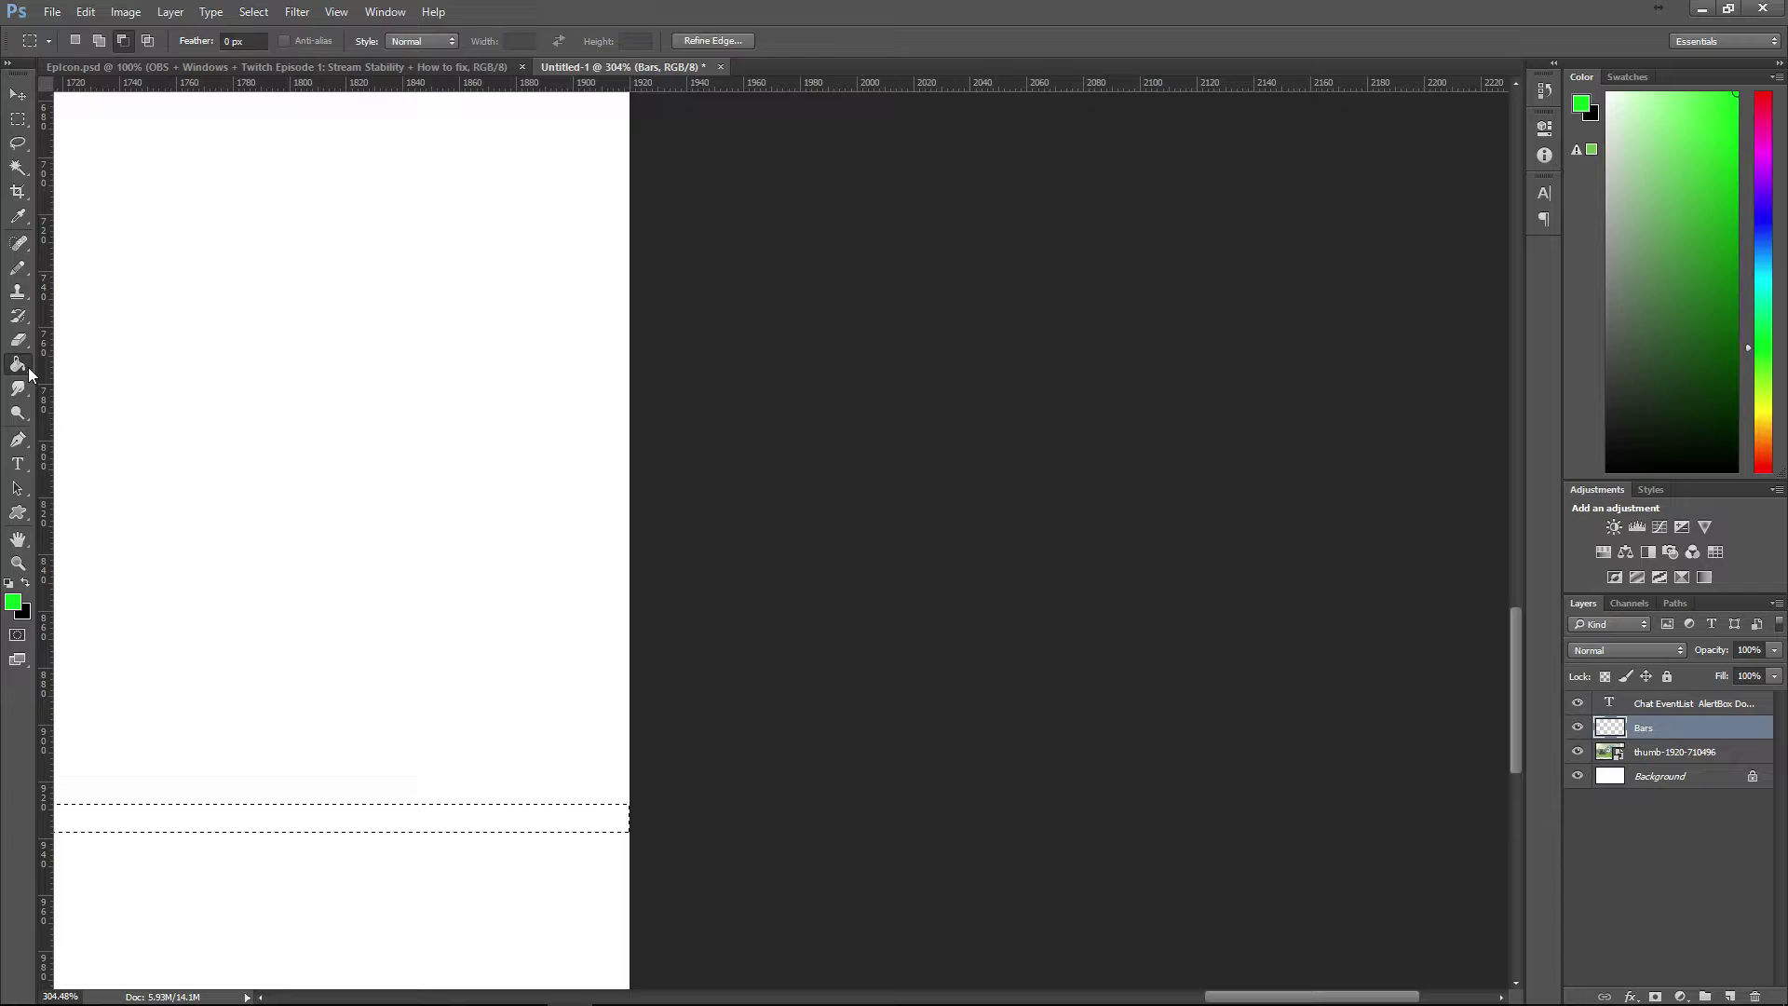
{"action": "left_click", "coordinate": [455, 810]}
{"action": "scroll", "coordinate": [579, 718], "scroll_direction": "down", "scroll_amount": 5}
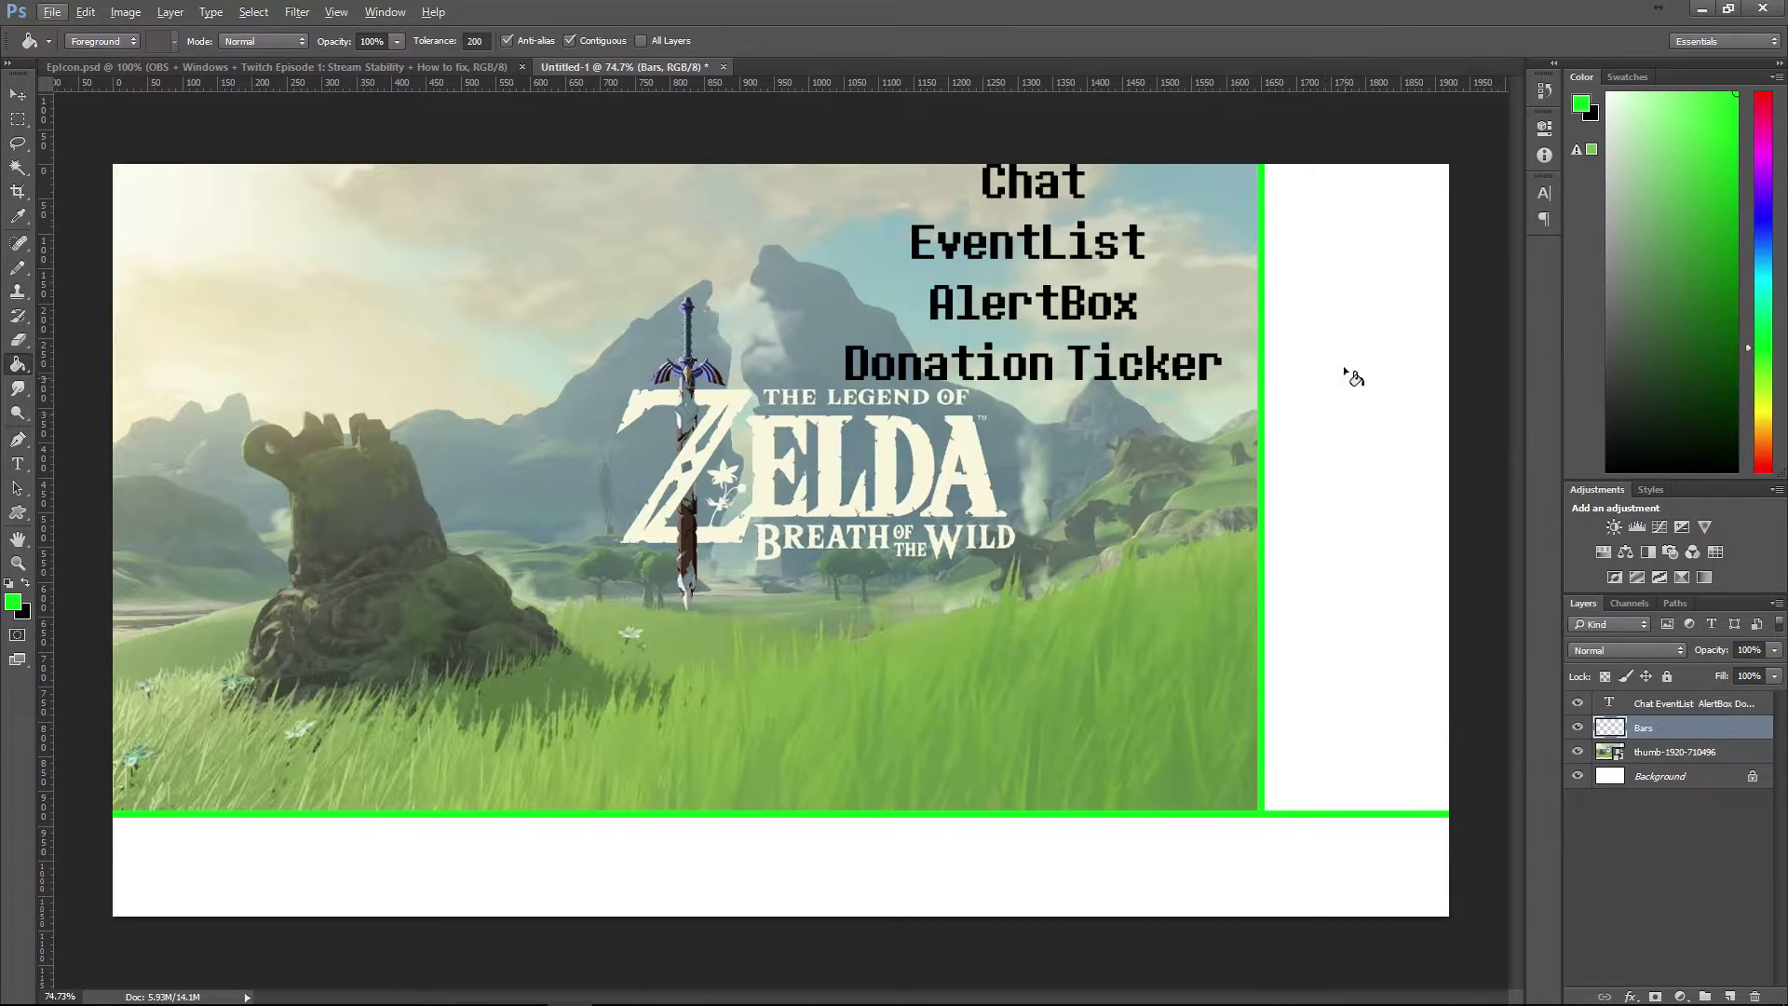
{"action": "left_click", "coordinate": [8, 122]}
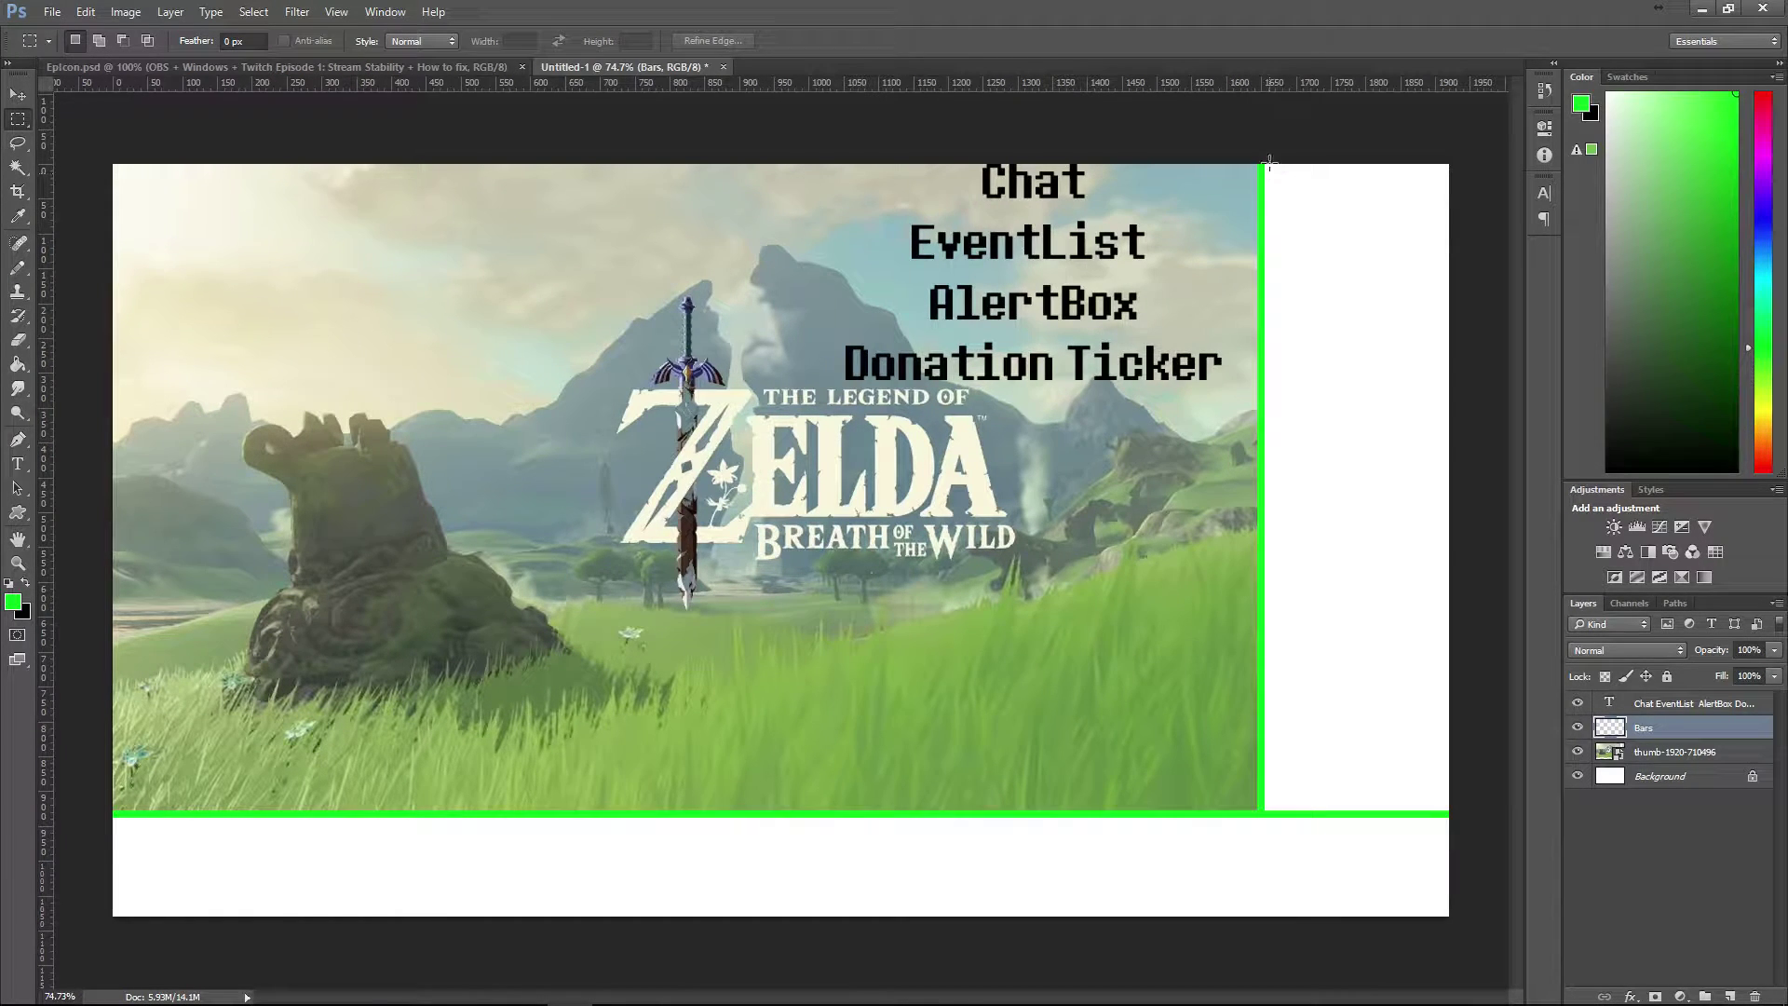
{"action": "left_click_drag", "start_coordinate": [1268, 164], "coordinate": [1469, 307]}
{"action": "left_click_drag", "start_coordinate": [1007, 818], "coordinate": [1469, 920]}
{"action": "left_click", "coordinate": [1018, 850]}
{"action": "scroll", "coordinate": [1087, 867], "scroll_direction": "up", "scroll_amount": 1}
{"action": "scroll", "coordinate": [1086, 866], "scroll_direction": "down", "scroll_amount": 2}
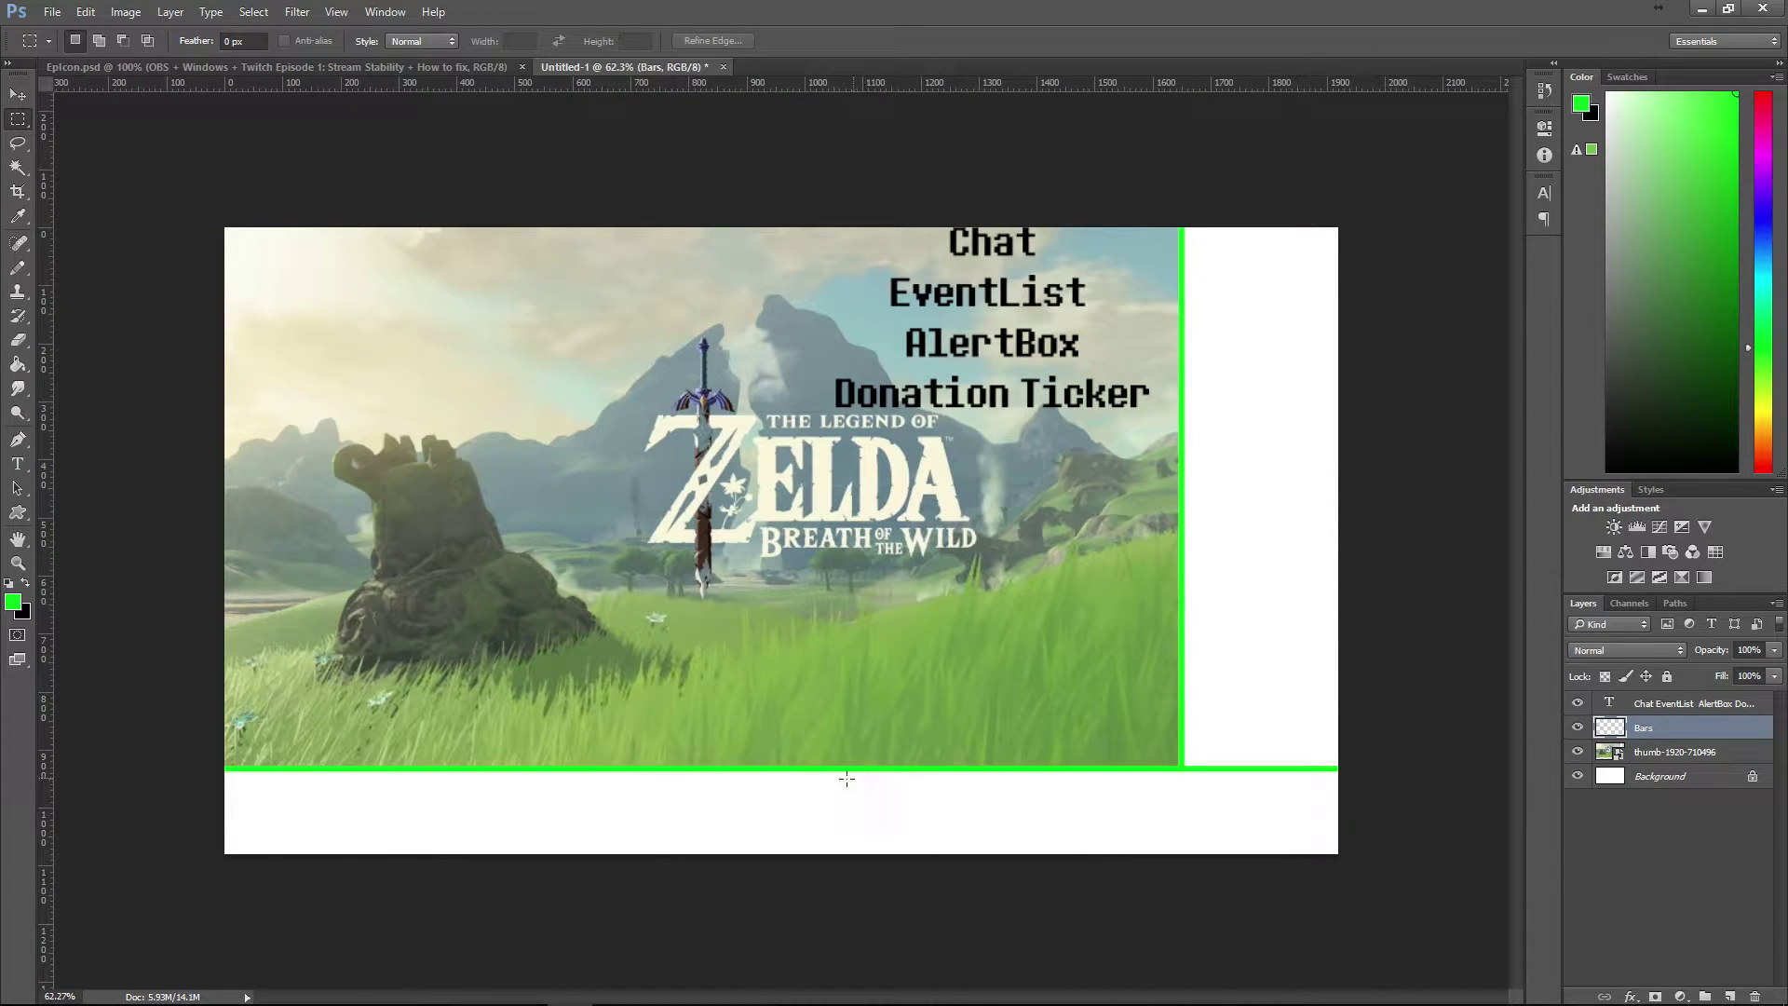
- Add a vertical guide and align it with the canvas's horizontal centre
{"action": "left_click_drag", "start_coordinate": [39, 840], "coordinate": [791, 896]}
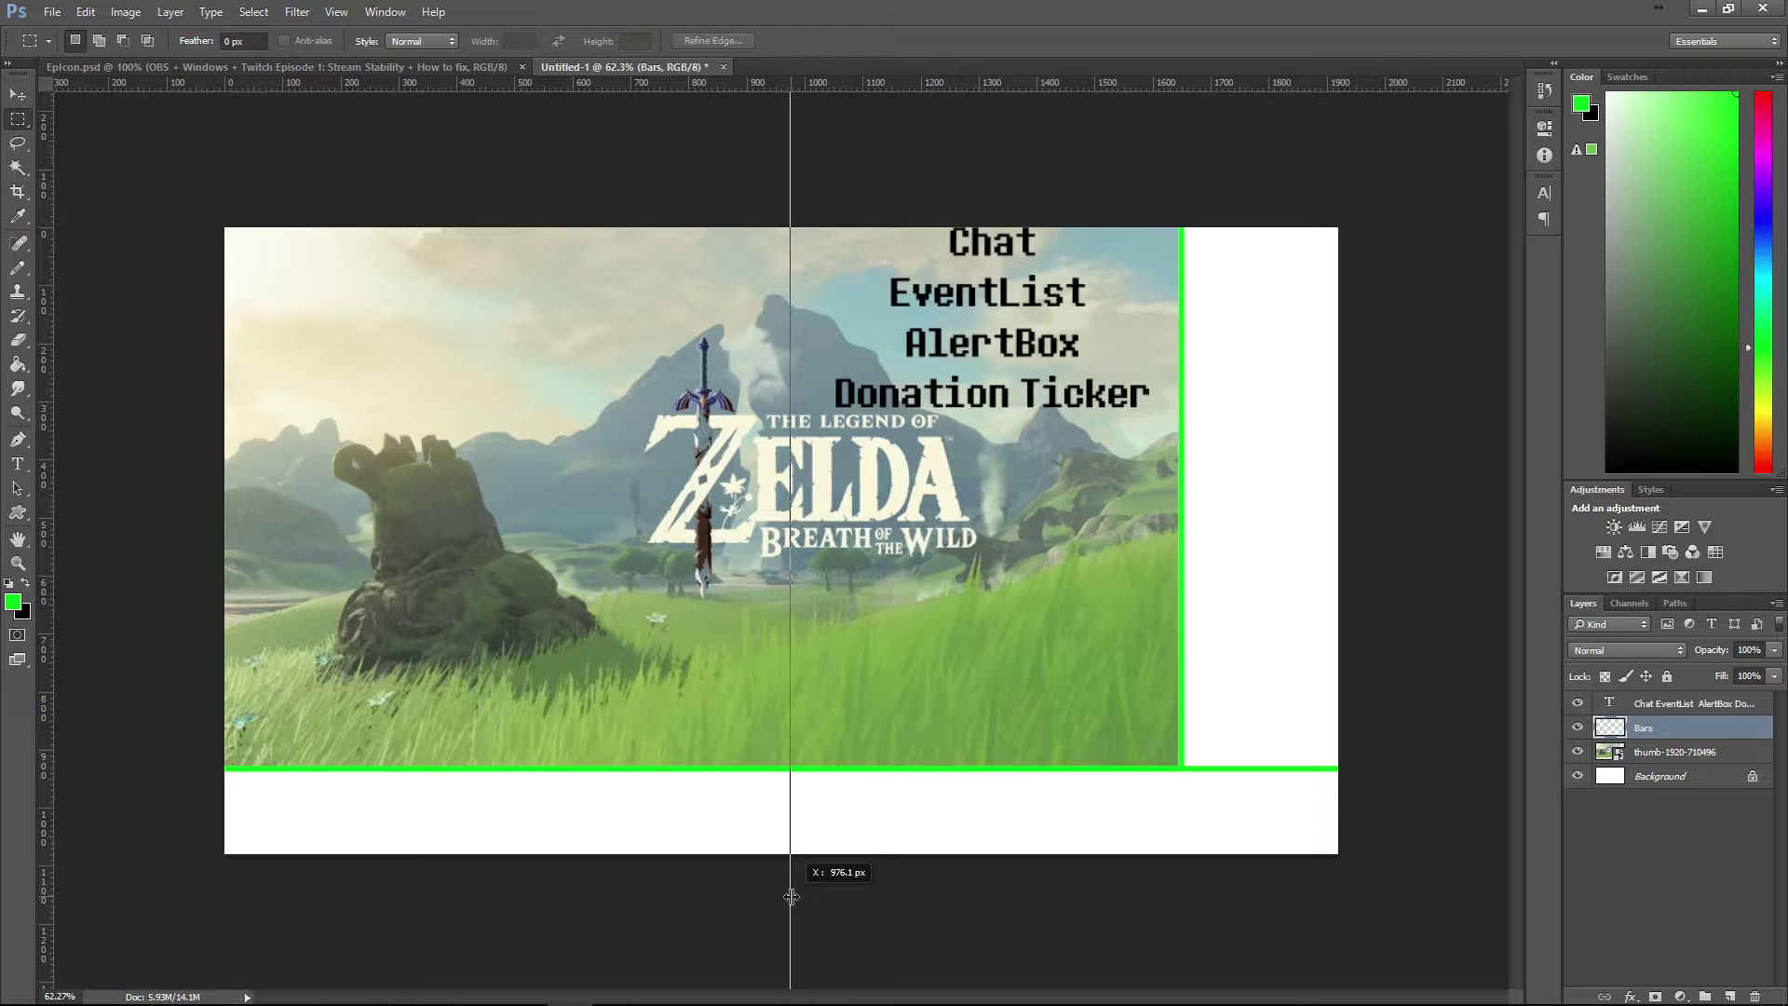
{"action": "left_click_drag", "start_coordinate": [790, 896], "coordinate": [796, 939]}
{"action": "left_click_drag", "start_coordinate": [795, 940], "coordinate": [795, 938]}
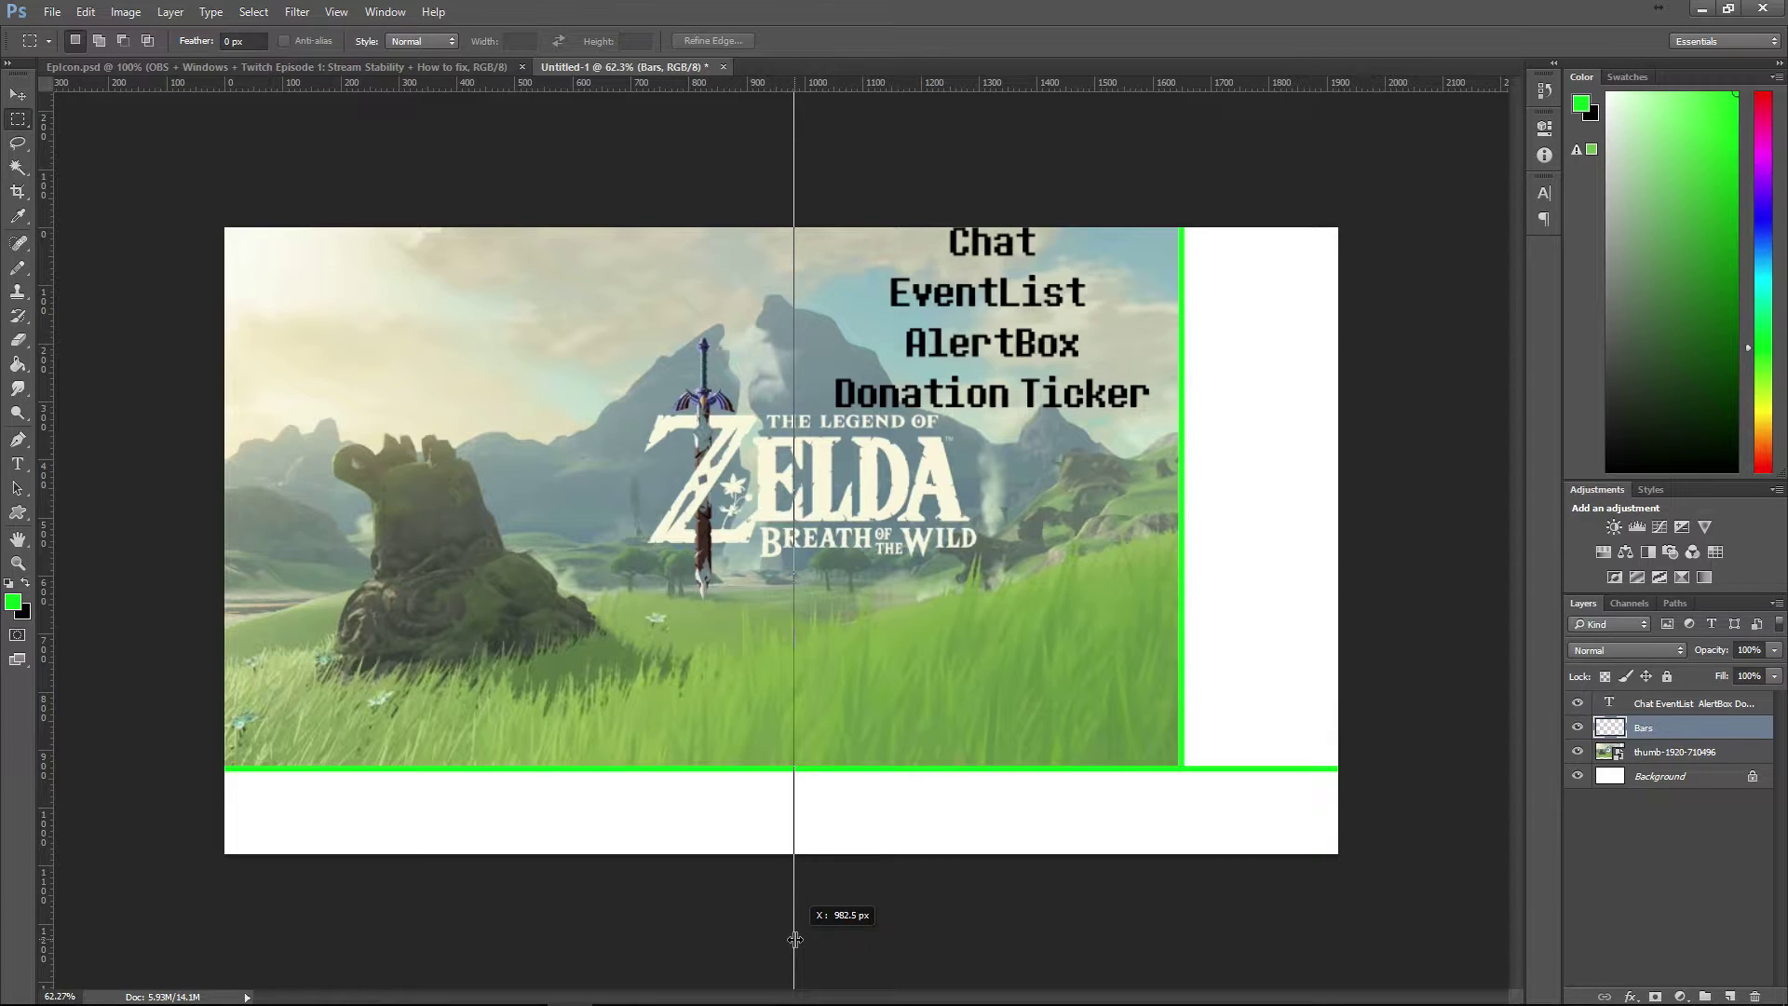
{"action": "left_click_drag", "start_coordinate": [794, 939], "coordinate": [794, 938]}
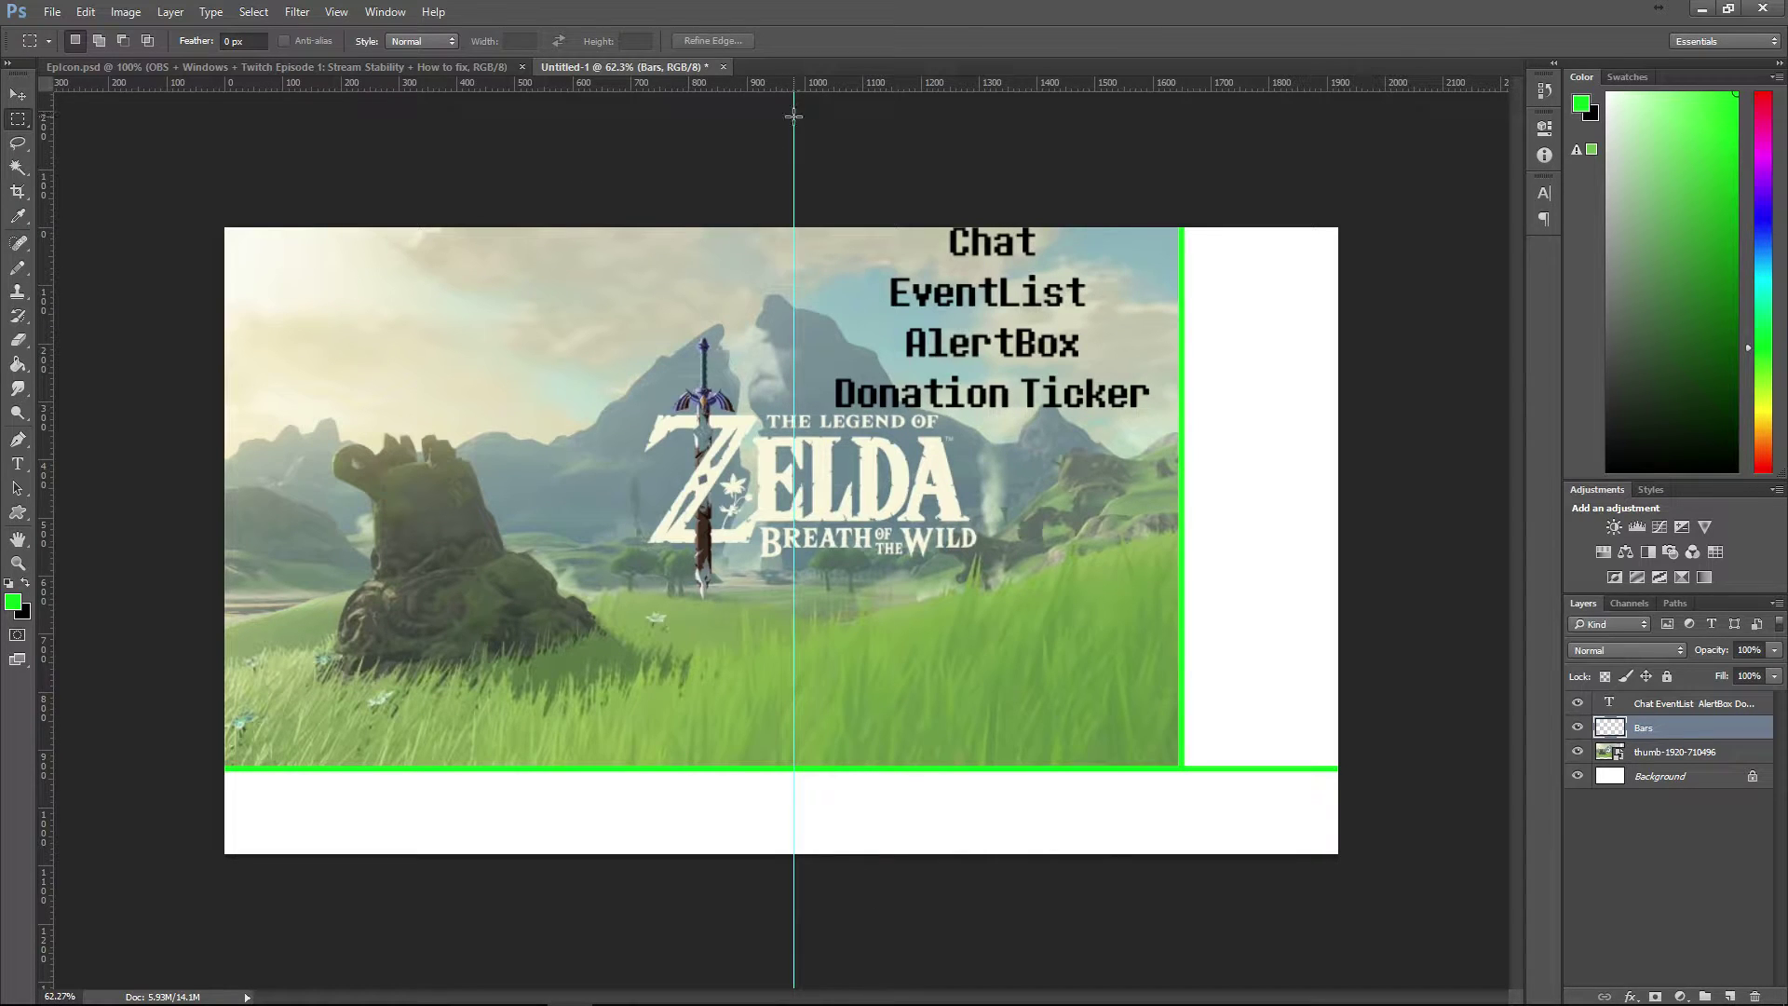
{"action": "key", "text": "v"}
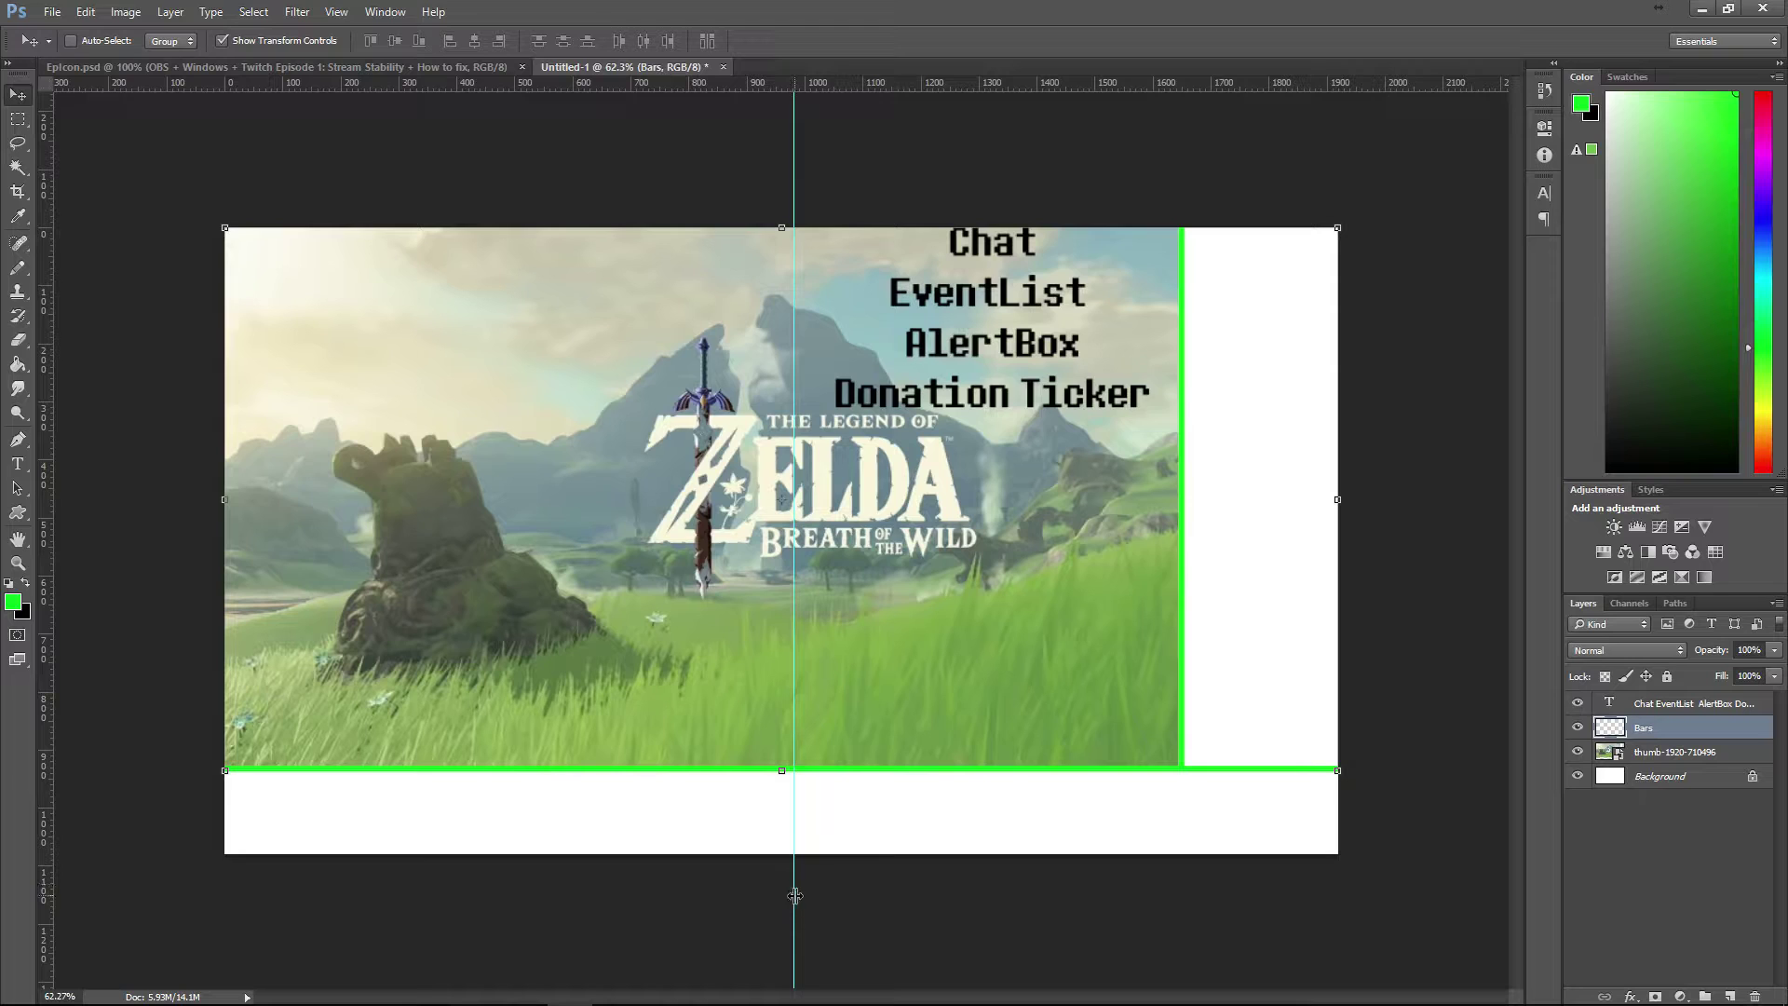
{"action": "left_click_drag", "start_coordinate": [796, 899], "coordinate": [787, 899]}
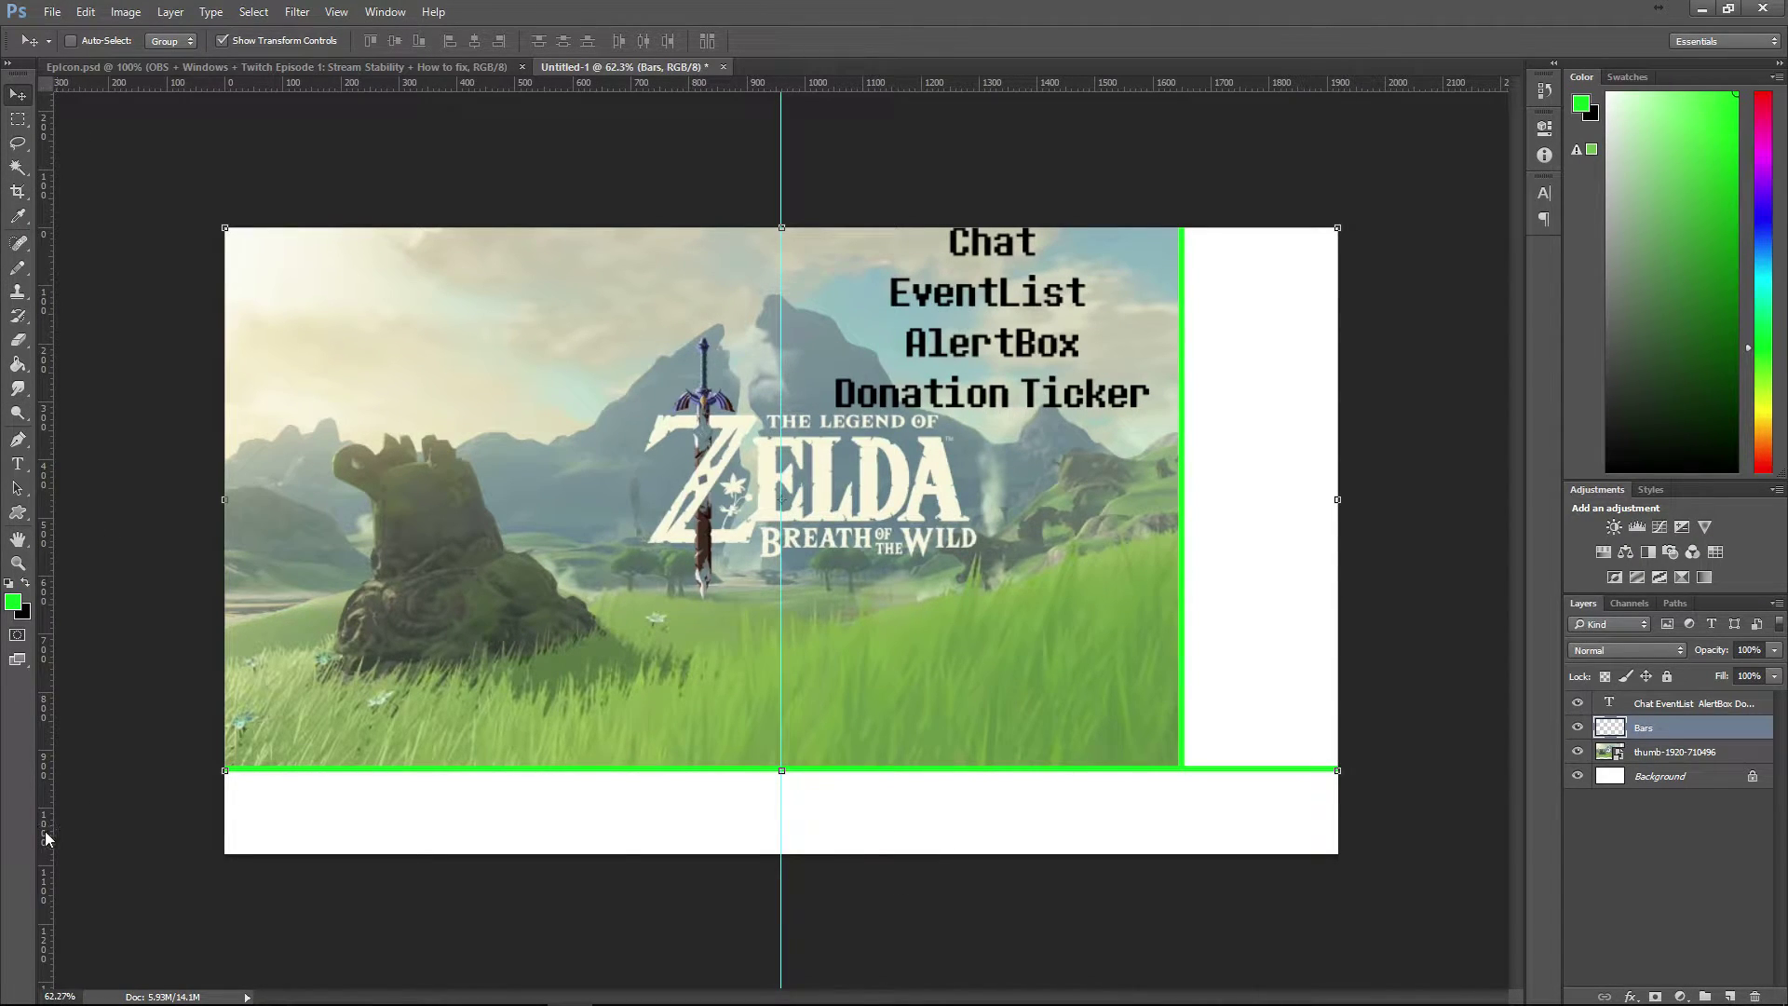
- Add two more vertical guides, one at about 1280 px and one at about 640 px across the canvas
{"action": "left_click_drag", "start_coordinate": [49, 834], "coordinate": [966, 840]}
{"action": "scroll", "coordinate": [967, 839], "scroll_direction": "up", "scroll_amount": 15}
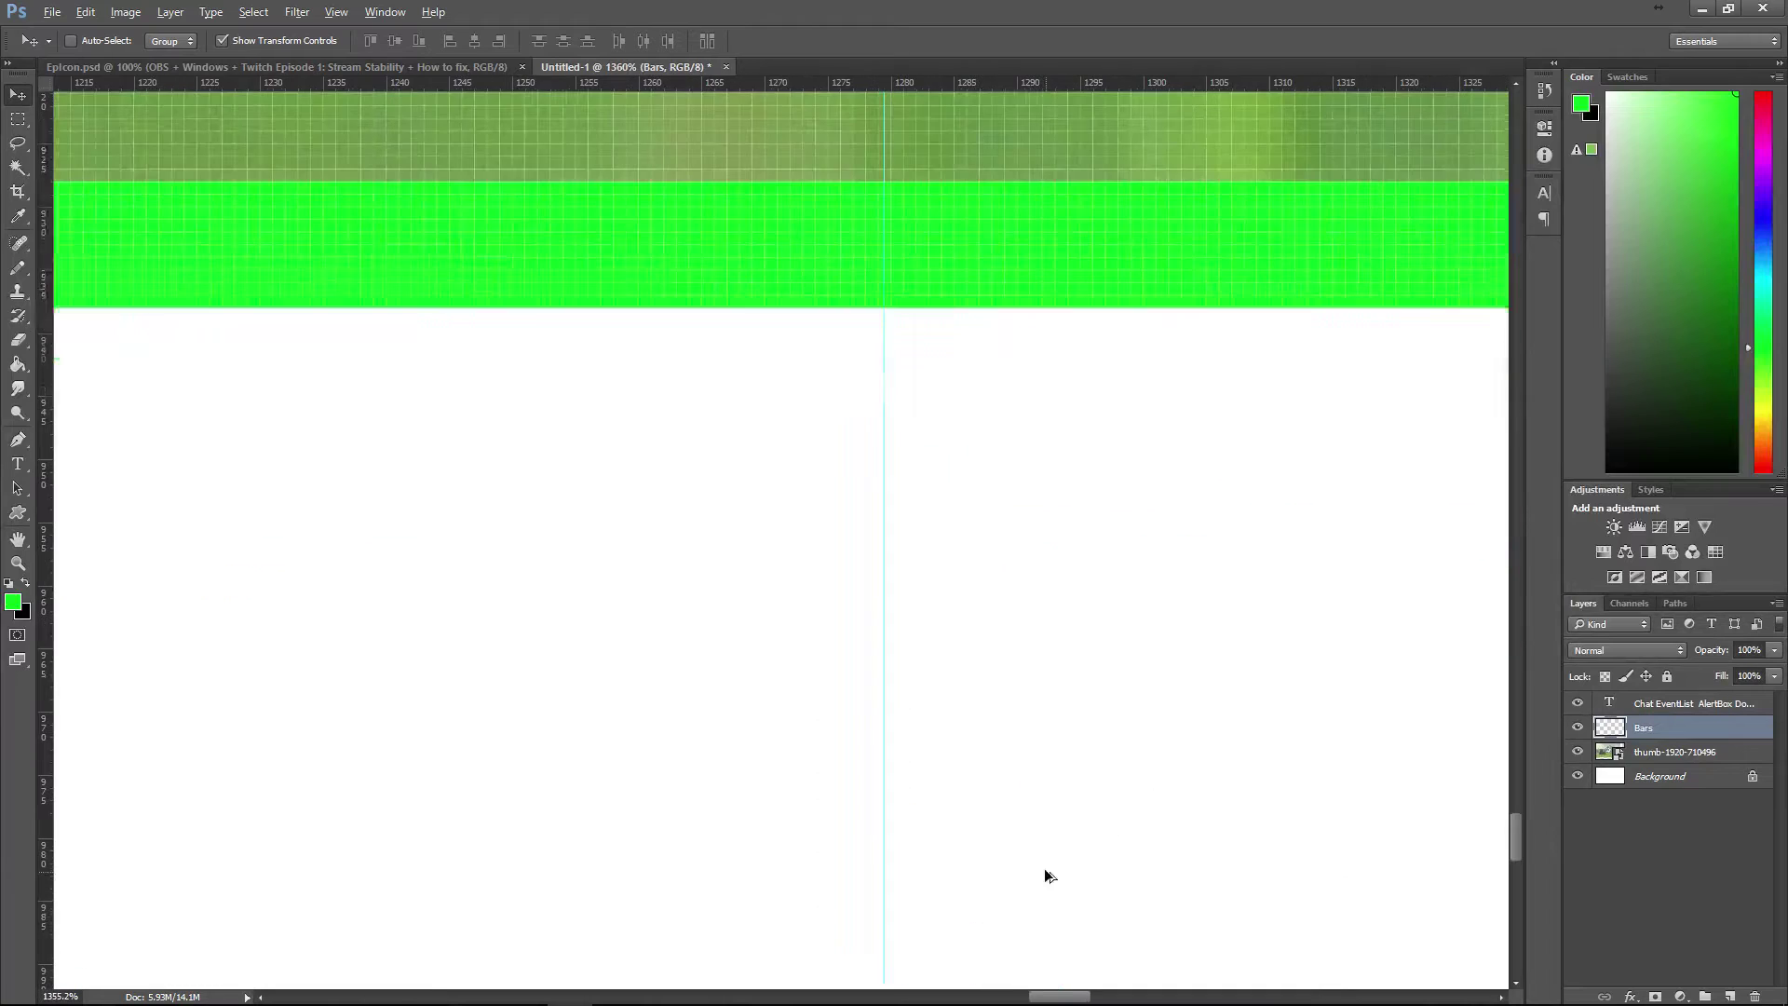
{"action": "left_click_drag", "start_coordinate": [884, 780], "coordinate": [891, 781]}
{"action": "scroll", "coordinate": [891, 782], "scroll_direction": "down", "scroll_amount": 9}
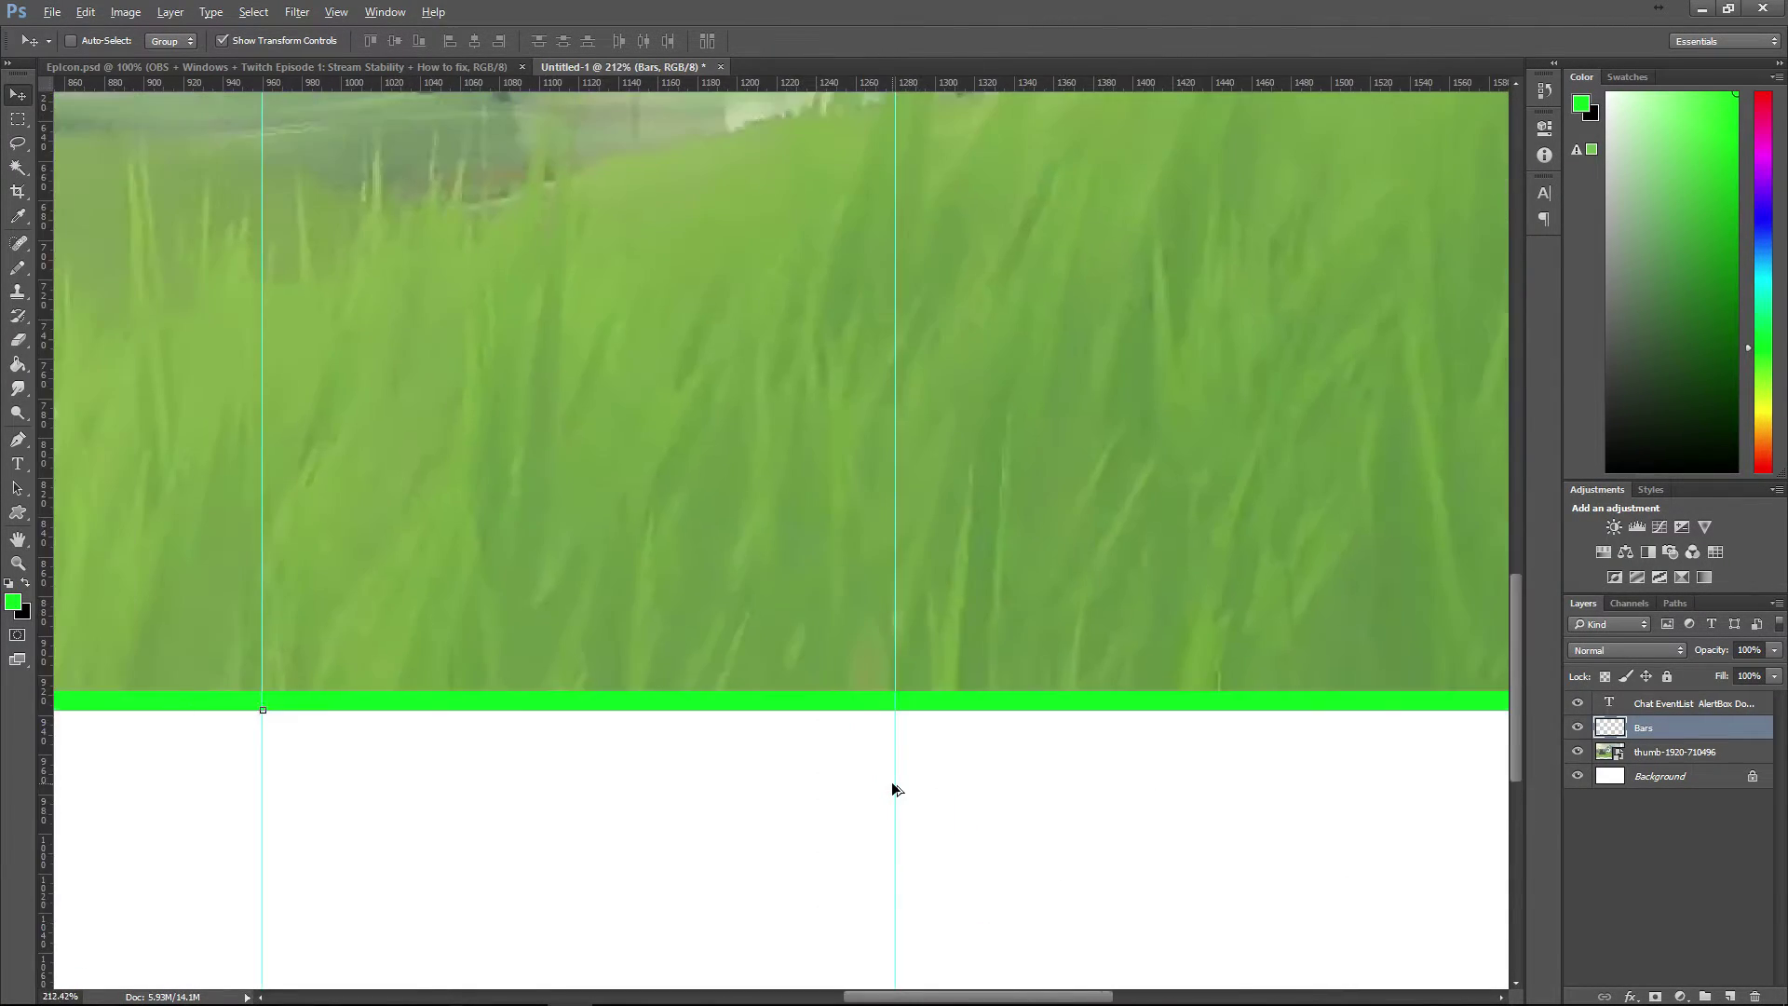
{"action": "scroll", "coordinate": [891, 789], "scroll_direction": "down", "scroll_amount": 6}
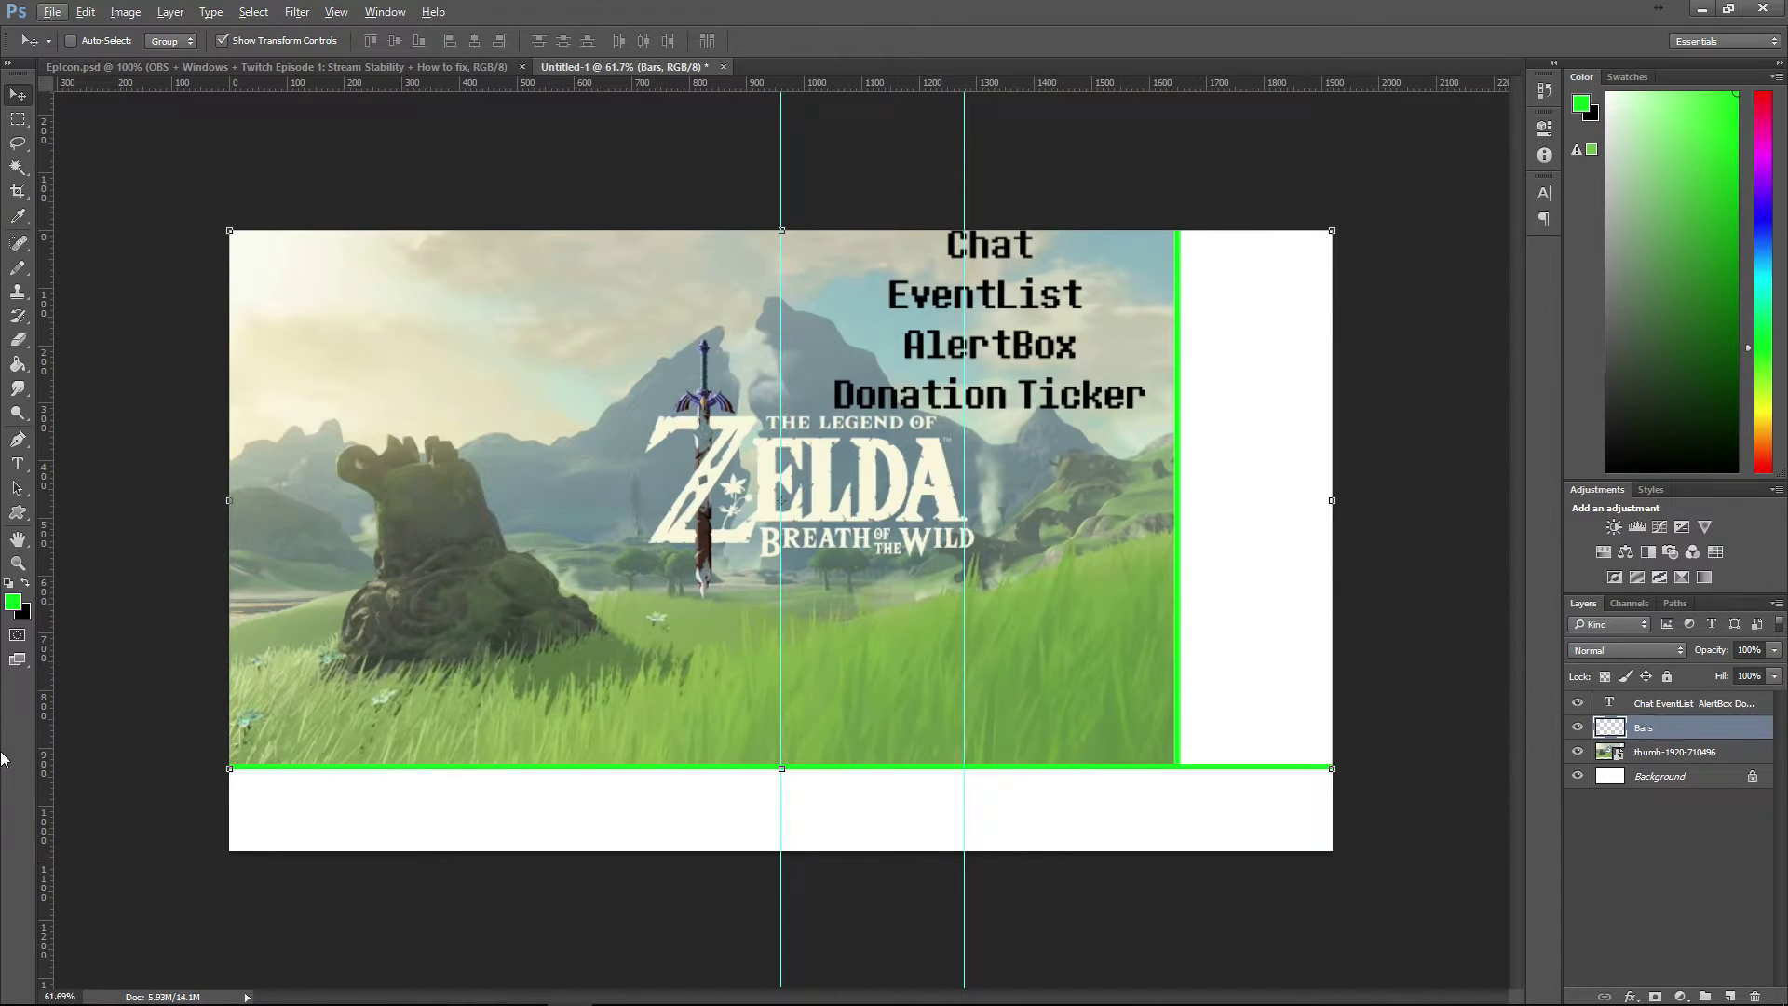
{"action": "left_click_drag", "start_coordinate": [51, 768], "coordinate": [596, 847]}
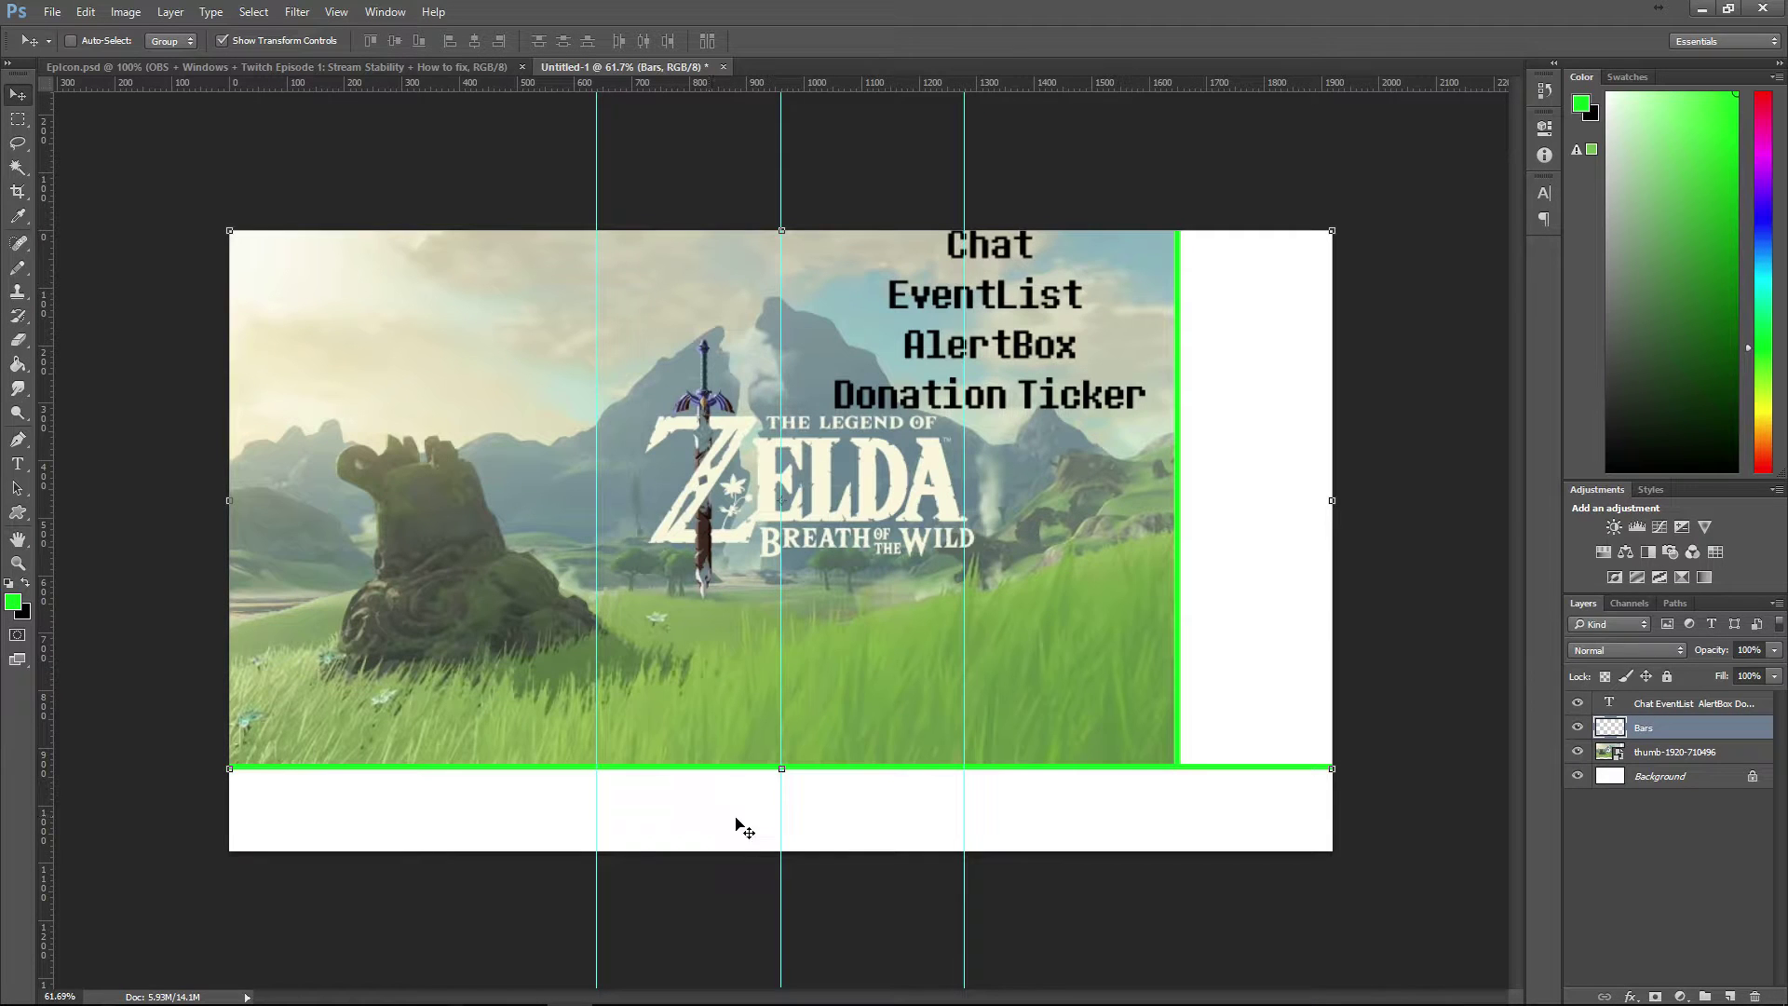
- Select a vertical strip about 10 px wide centred on the 1280 px guide, from the horizontal green bar down to the canvas's lower edge
{"action": "left_click", "coordinate": [31, 130]}
{"action": "scroll", "coordinate": [1082, 813], "scroll_direction": "up", "scroll_amount": 5}
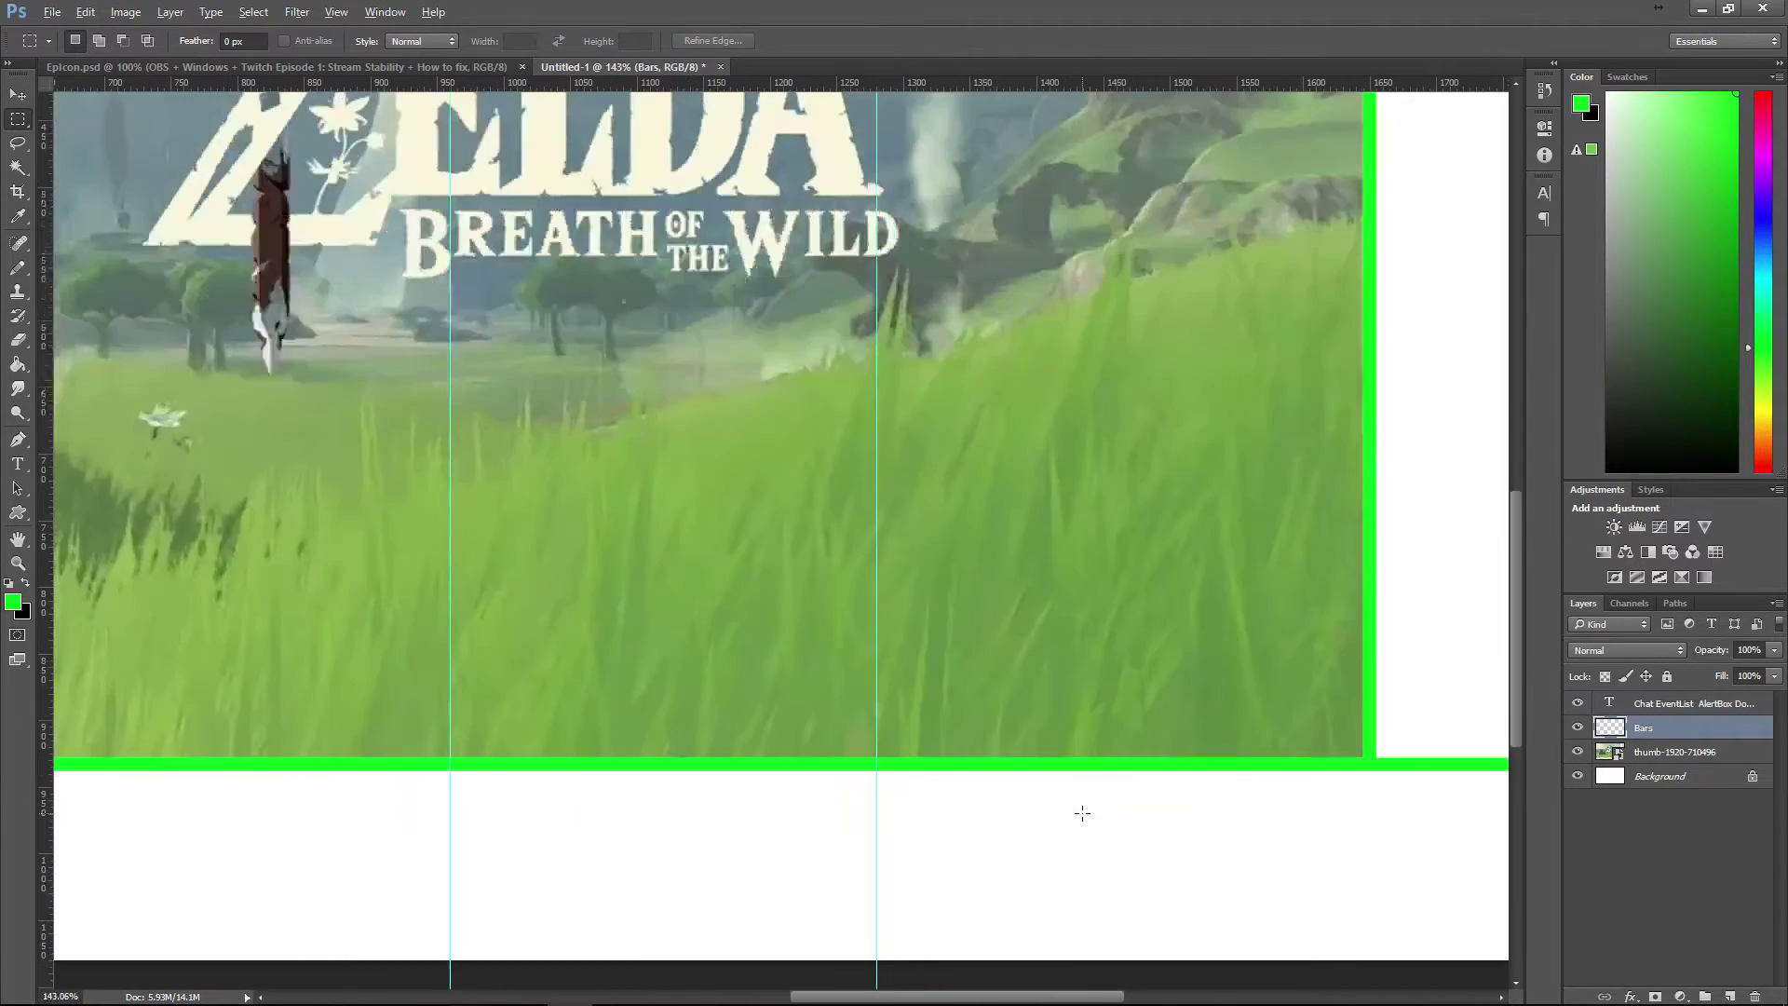
{"action": "scroll", "coordinate": [944, 790], "scroll_direction": "up", "scroll_amount": 10}
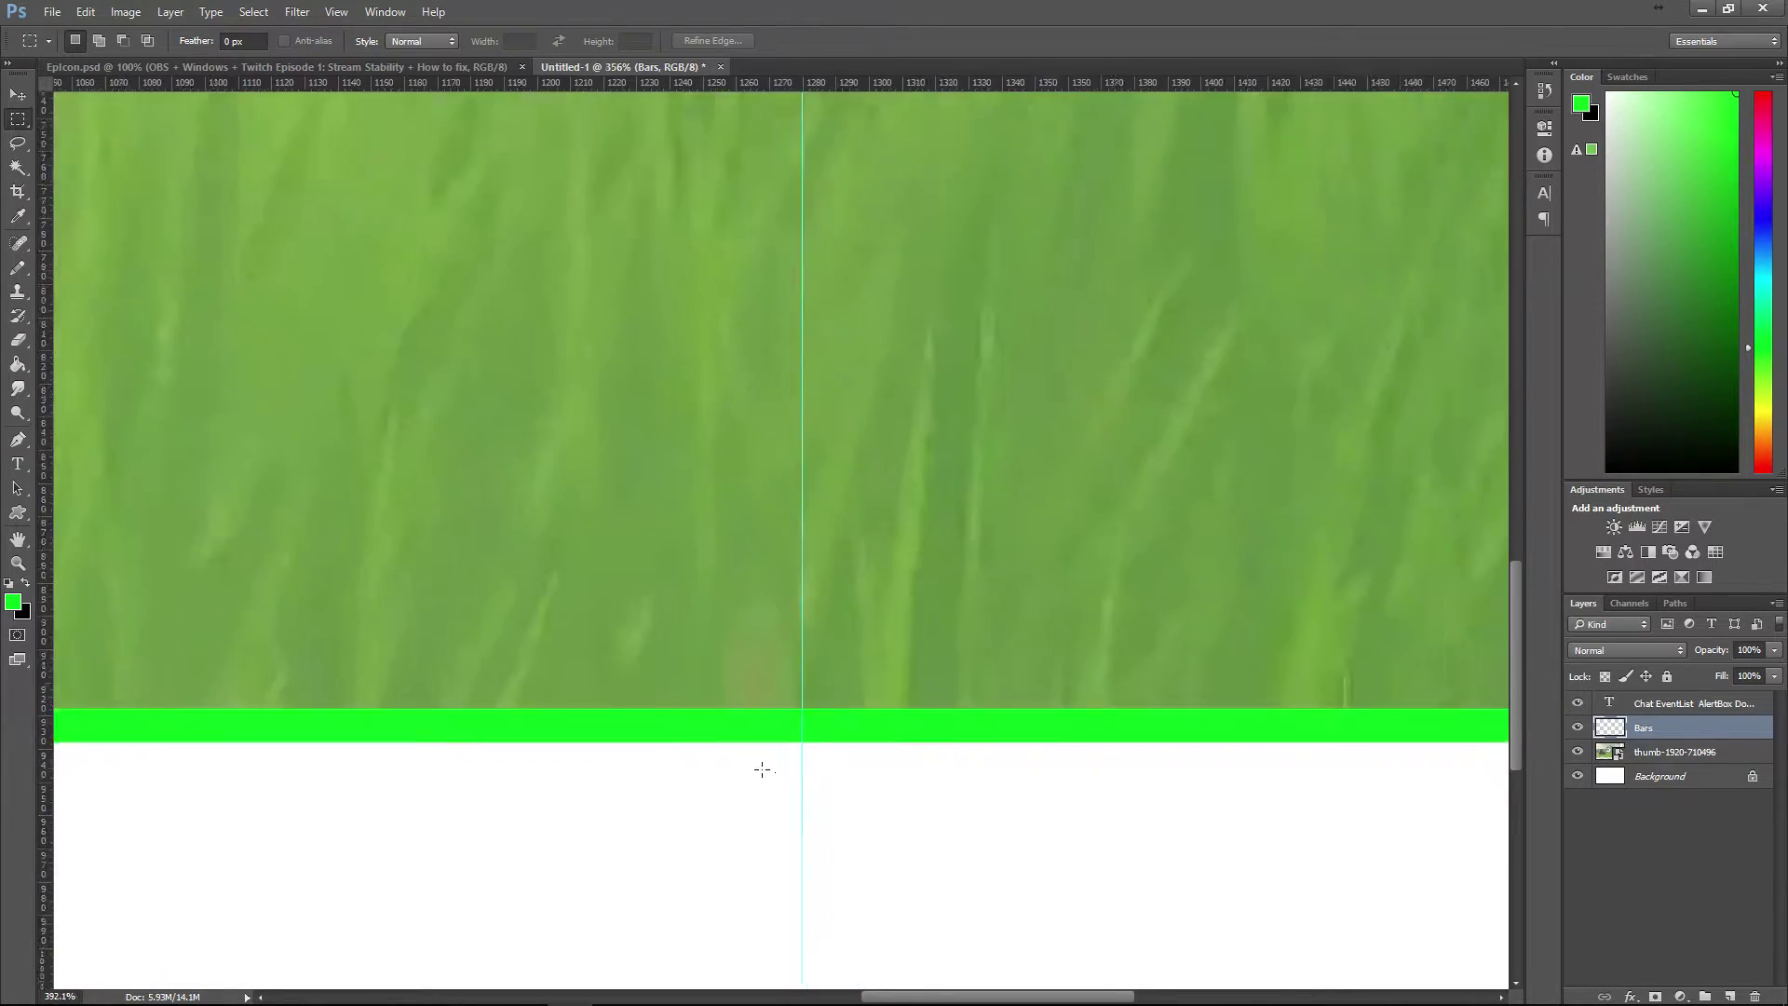
{"action": "left_click_drag", "start_coordinate": [861, 711], "coordinate": [869, 750]}
{"action": "left_click", "coordinate": [892, 693]}
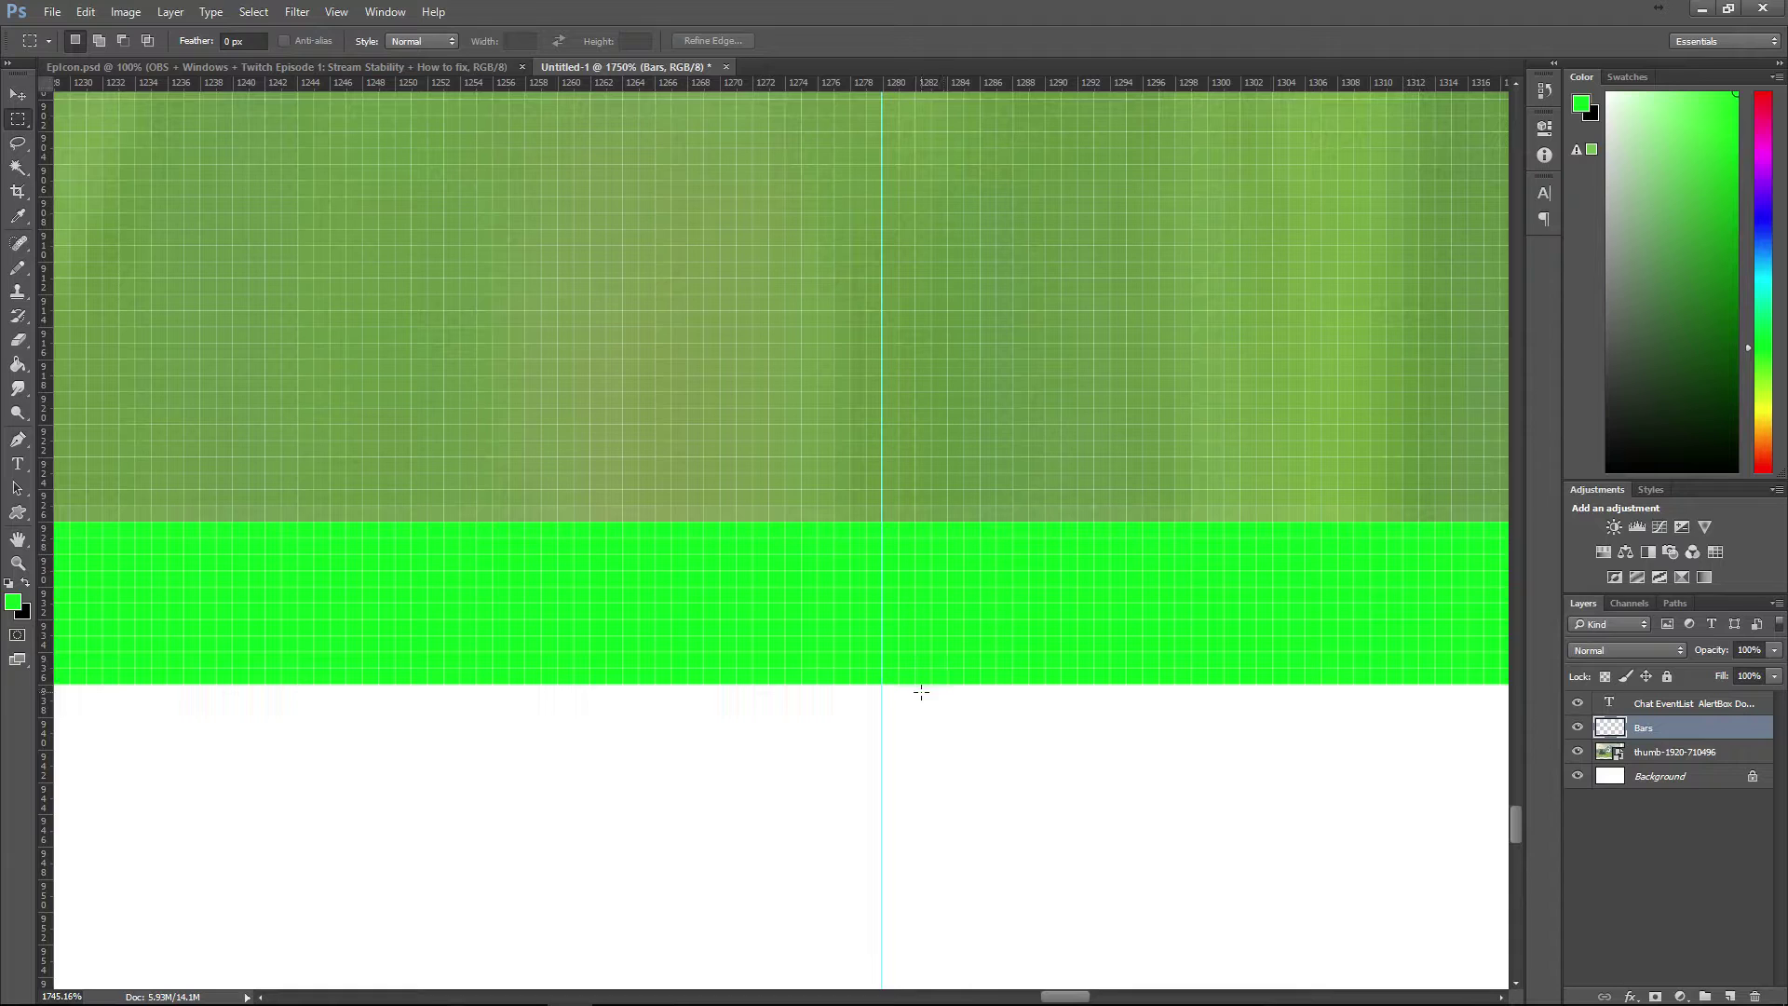
{"action": "left_click_drag", "start_coordinate": [951, 688], "coordinate": [880, 741]}
{"action": "left_click_drag", "start_coordinate": [824, 672], "coordinate": [765, 732]}
{"action": "left_click", "coordinate": [853, 690]}
{"action": "left_click_drag", "start_coordinate": [772, 680], "coordinate": [771, 702]}
{"action": "left_click", "coordinate": [772, 698]}
{"action": "left_click_drag", "start_coordinate": [886, 689], "coordinate": [963, 598]}
{"action": "scroll", "coordinate": [1052, 633], "scroll_direction": "down", "scroll_amount": 1}
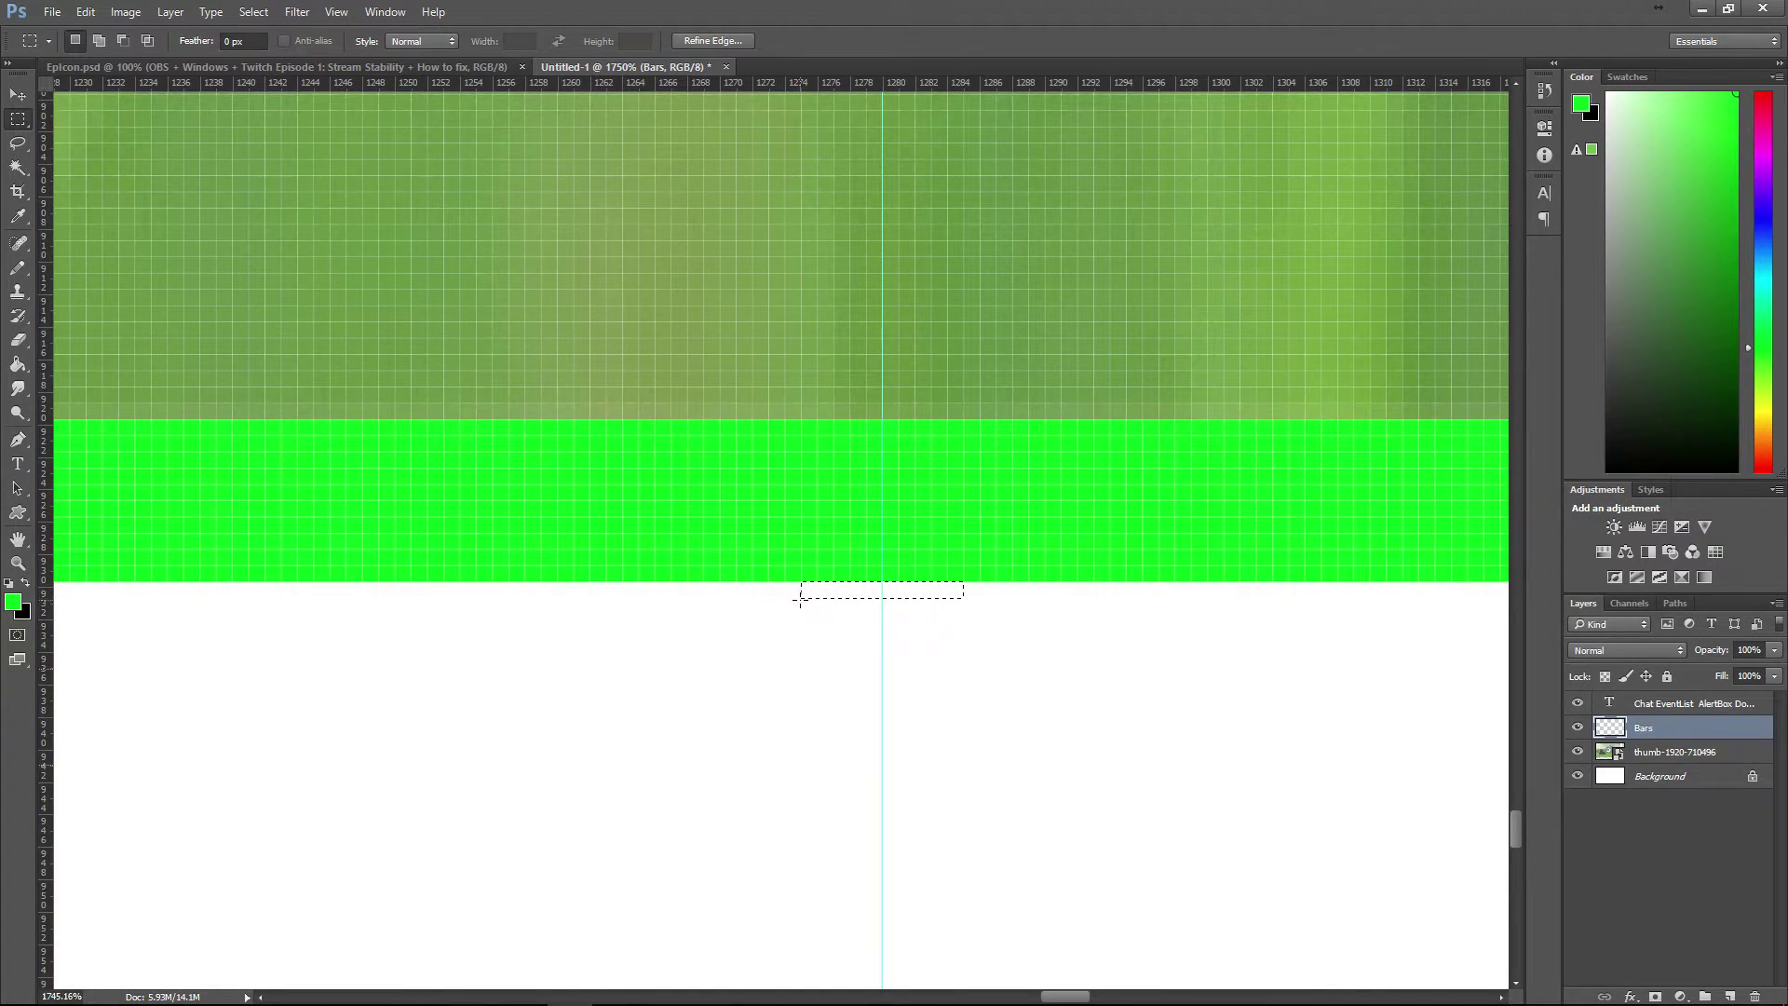
{"action": "scroll", "coordinate": [801, 590], "scroll_direction": "up", "scroll_amount": 3}
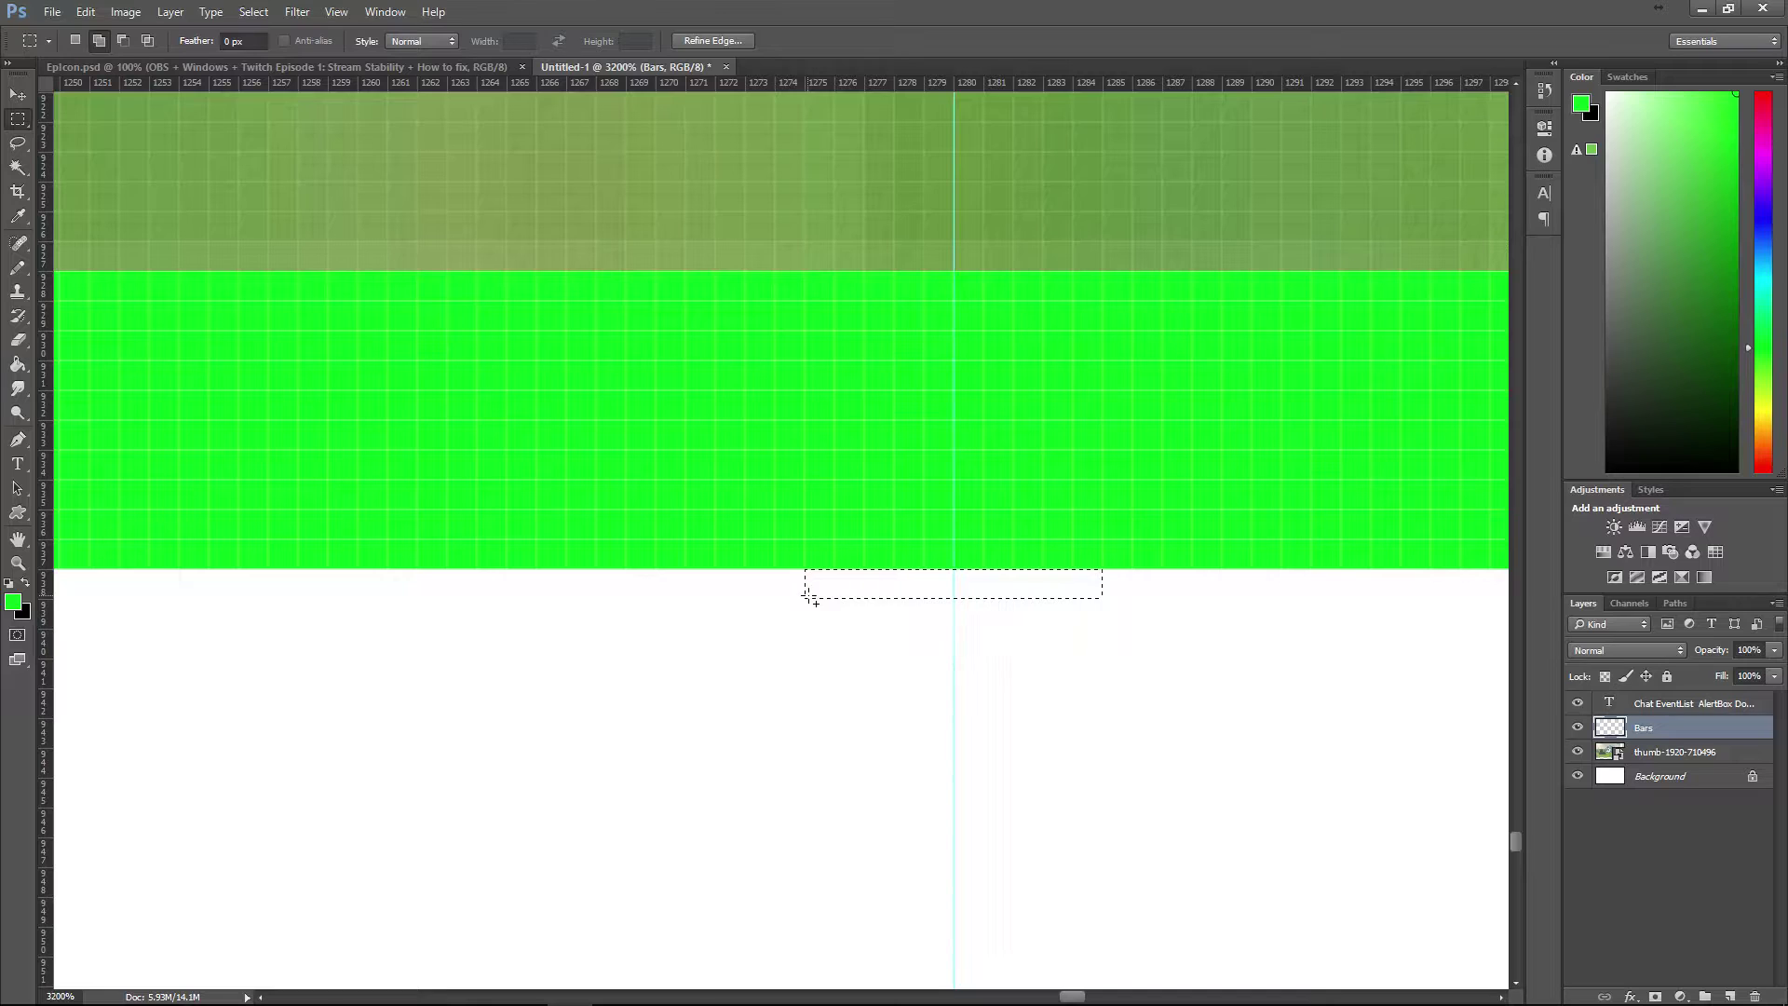
{"action": "left_click_drag", "start_coordinate": [806, 598], "coordinate": [1091, 549]}
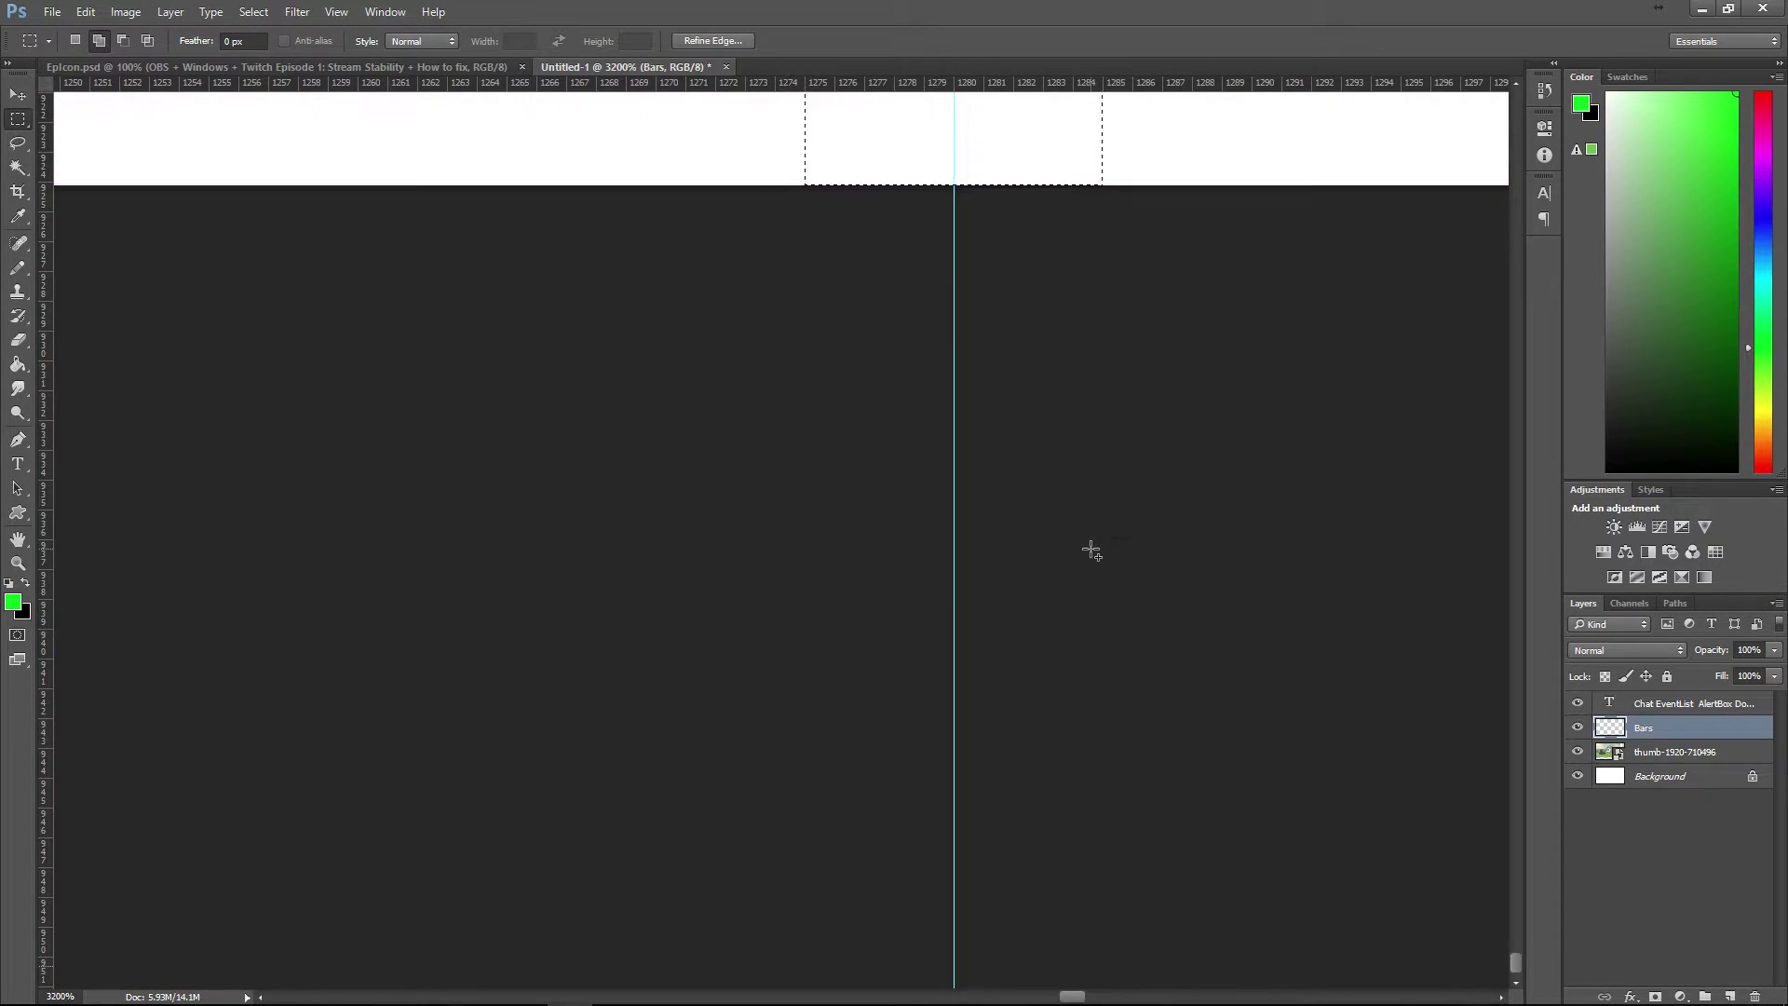
- Fill the selected strip with green, clear the selection, and hide the Background layer
{"action": "scroll", "coordinate": [1091, 549], "scroll_direction": "down", "scroll_amount": 10}
{"action": "key", "text": "alt"}
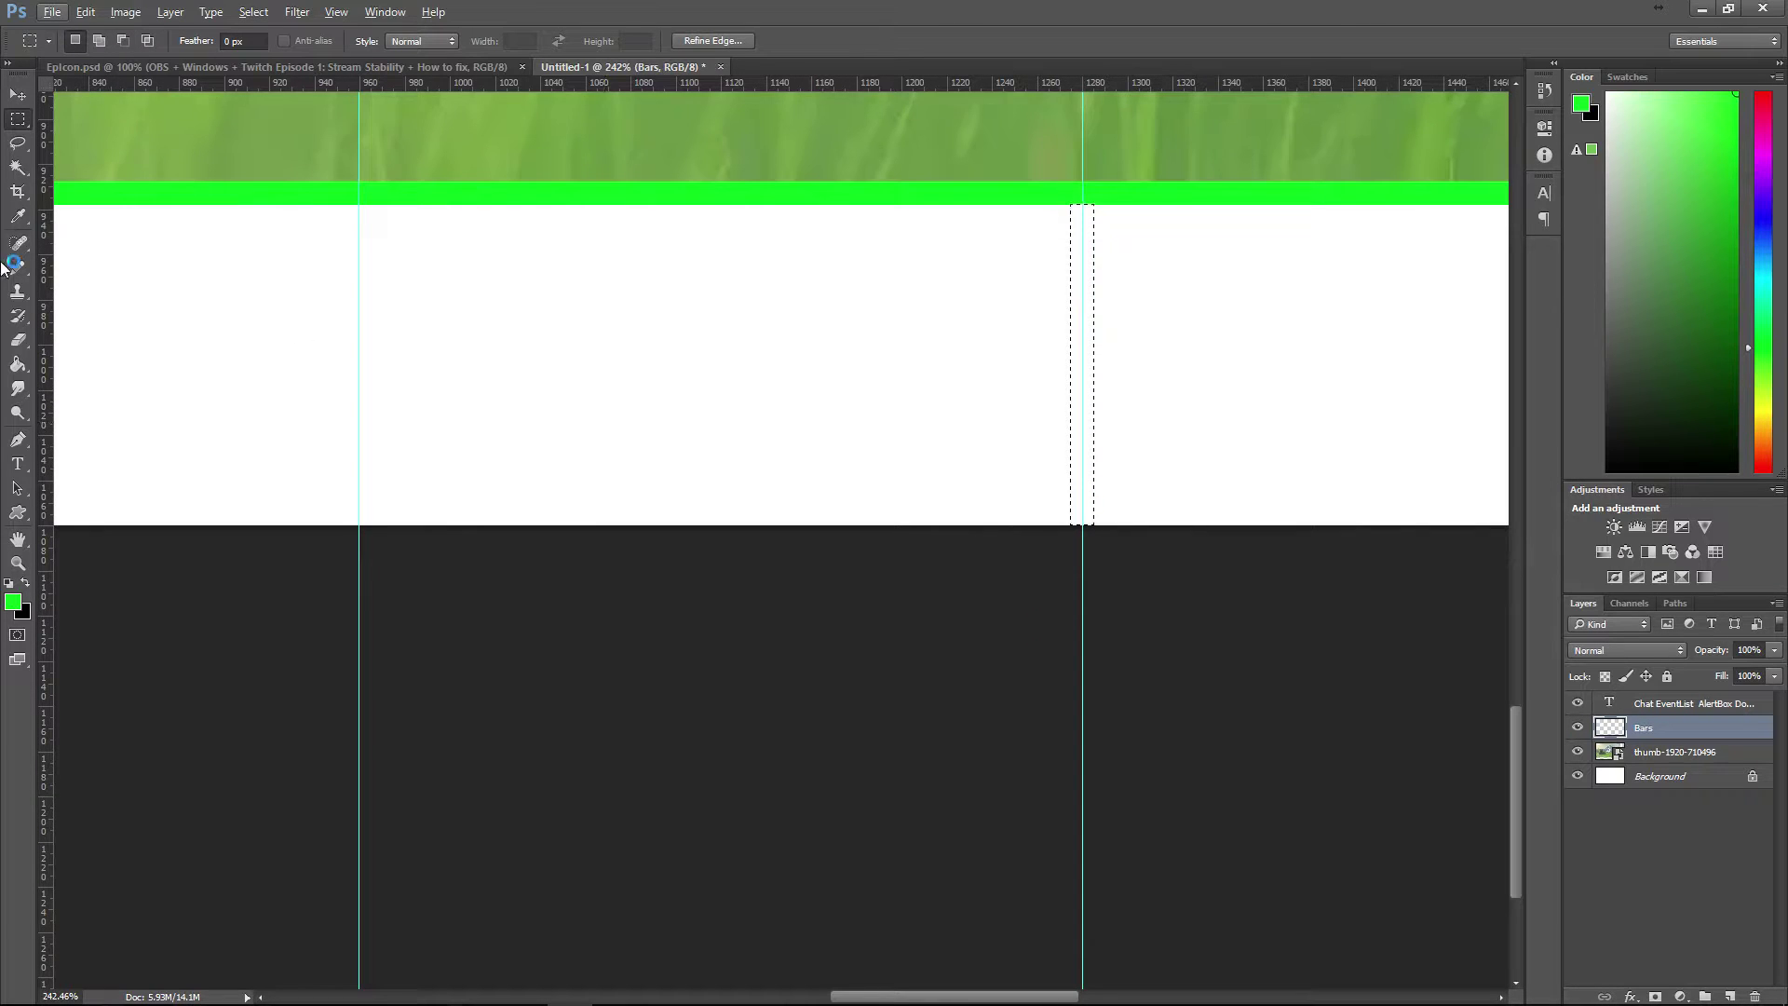
{"action": "key", "text": "alt"}
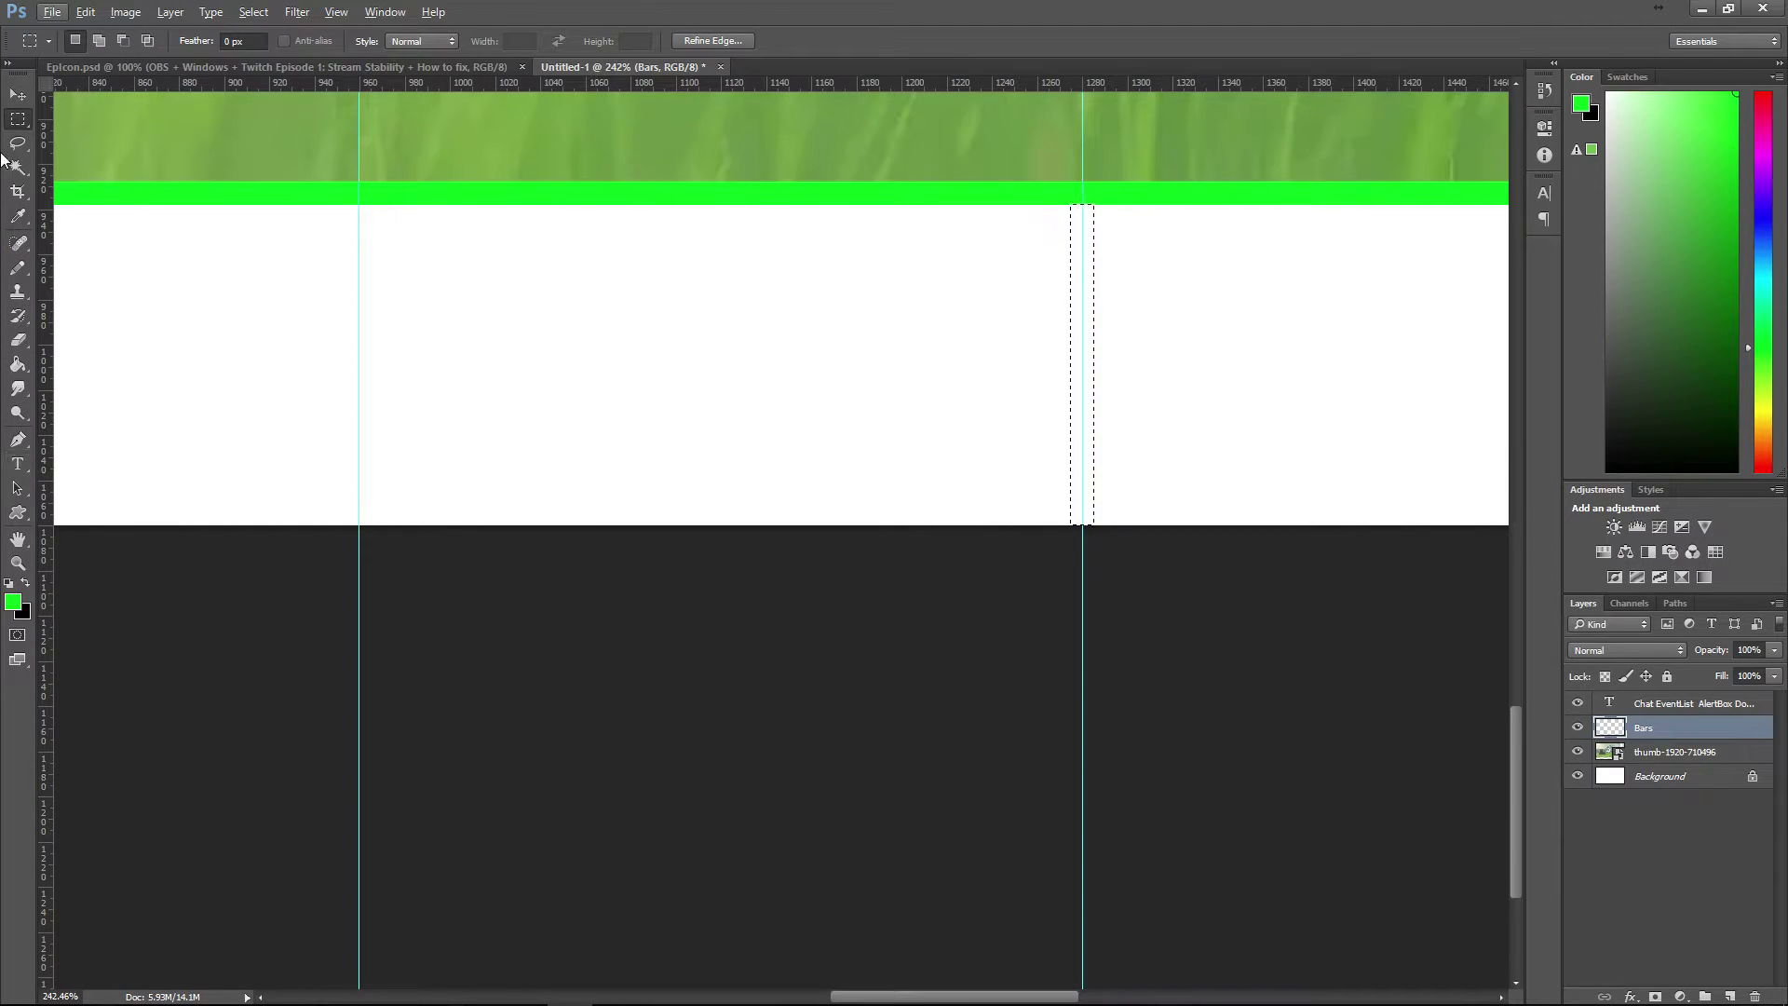
{"action": "left_click", "coordinate": [22, 364]}
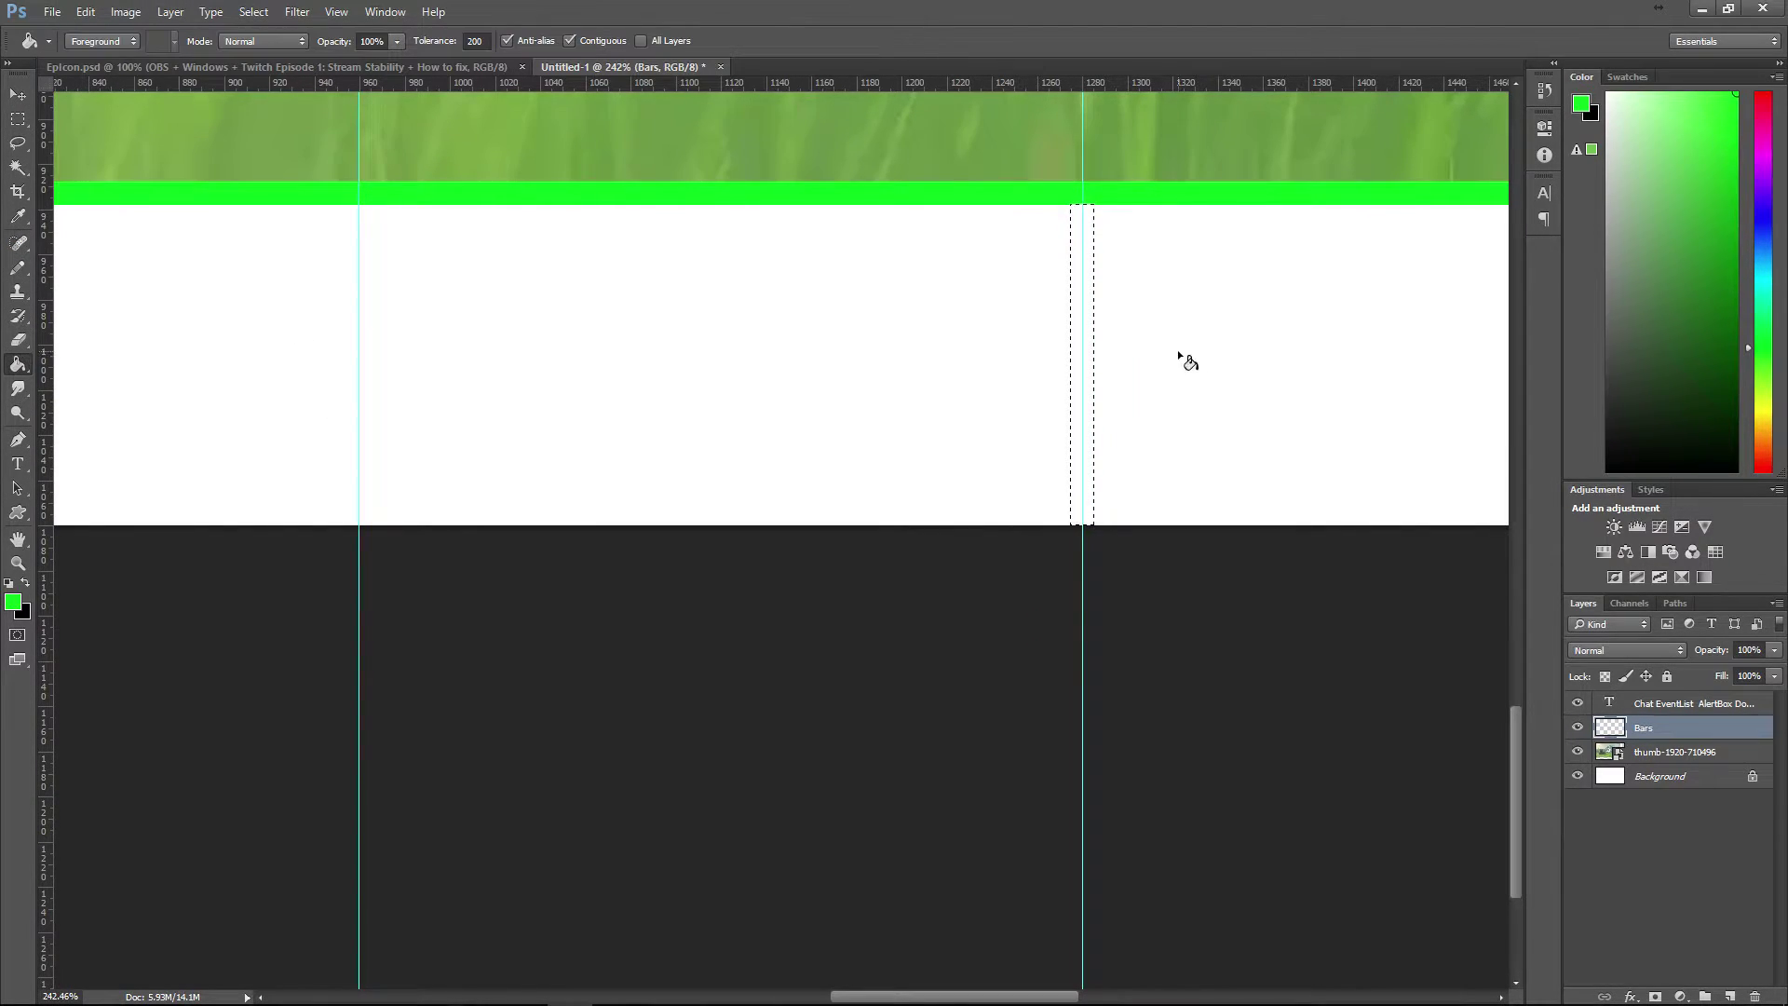
{"action": "left_click", "coordinate": [1085, 335]}
{"action": "scroll", "coordinate": [1126, 399], "scroll_direction": "down", "scroll_amount": 5}
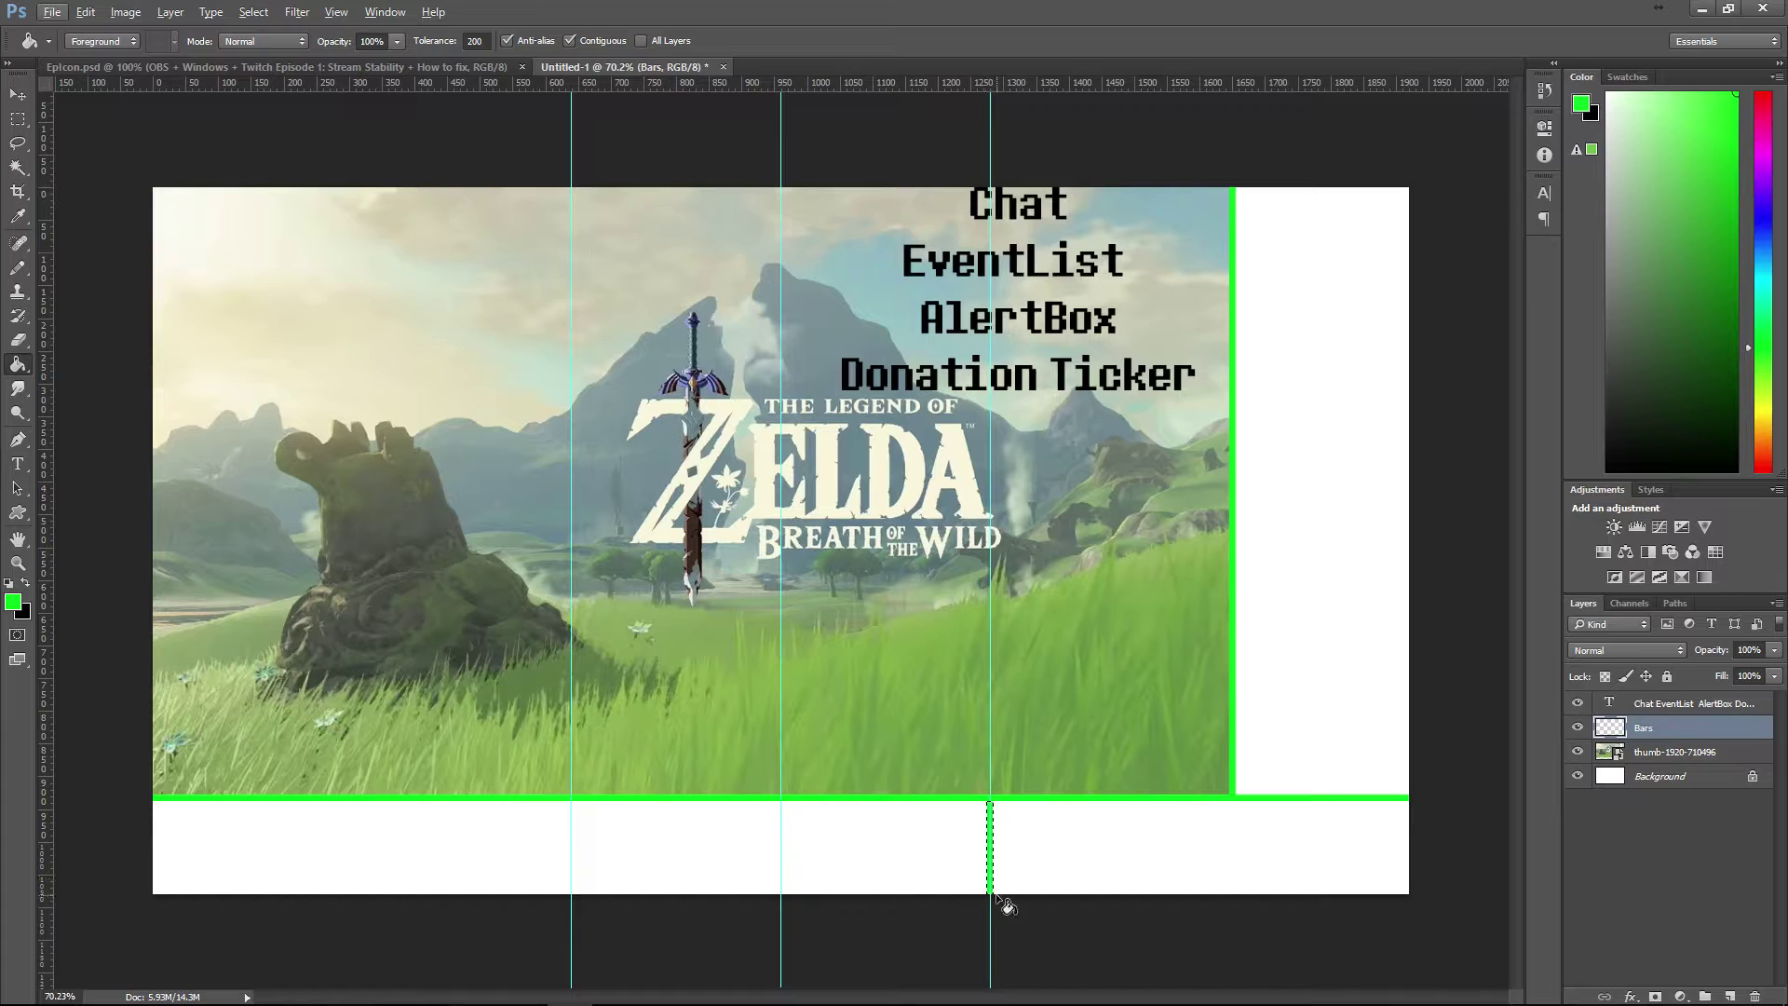
{"action": "key", "text": "ctrl+d"}
{"action": "left_click", "coordinate": [1577, 776]}
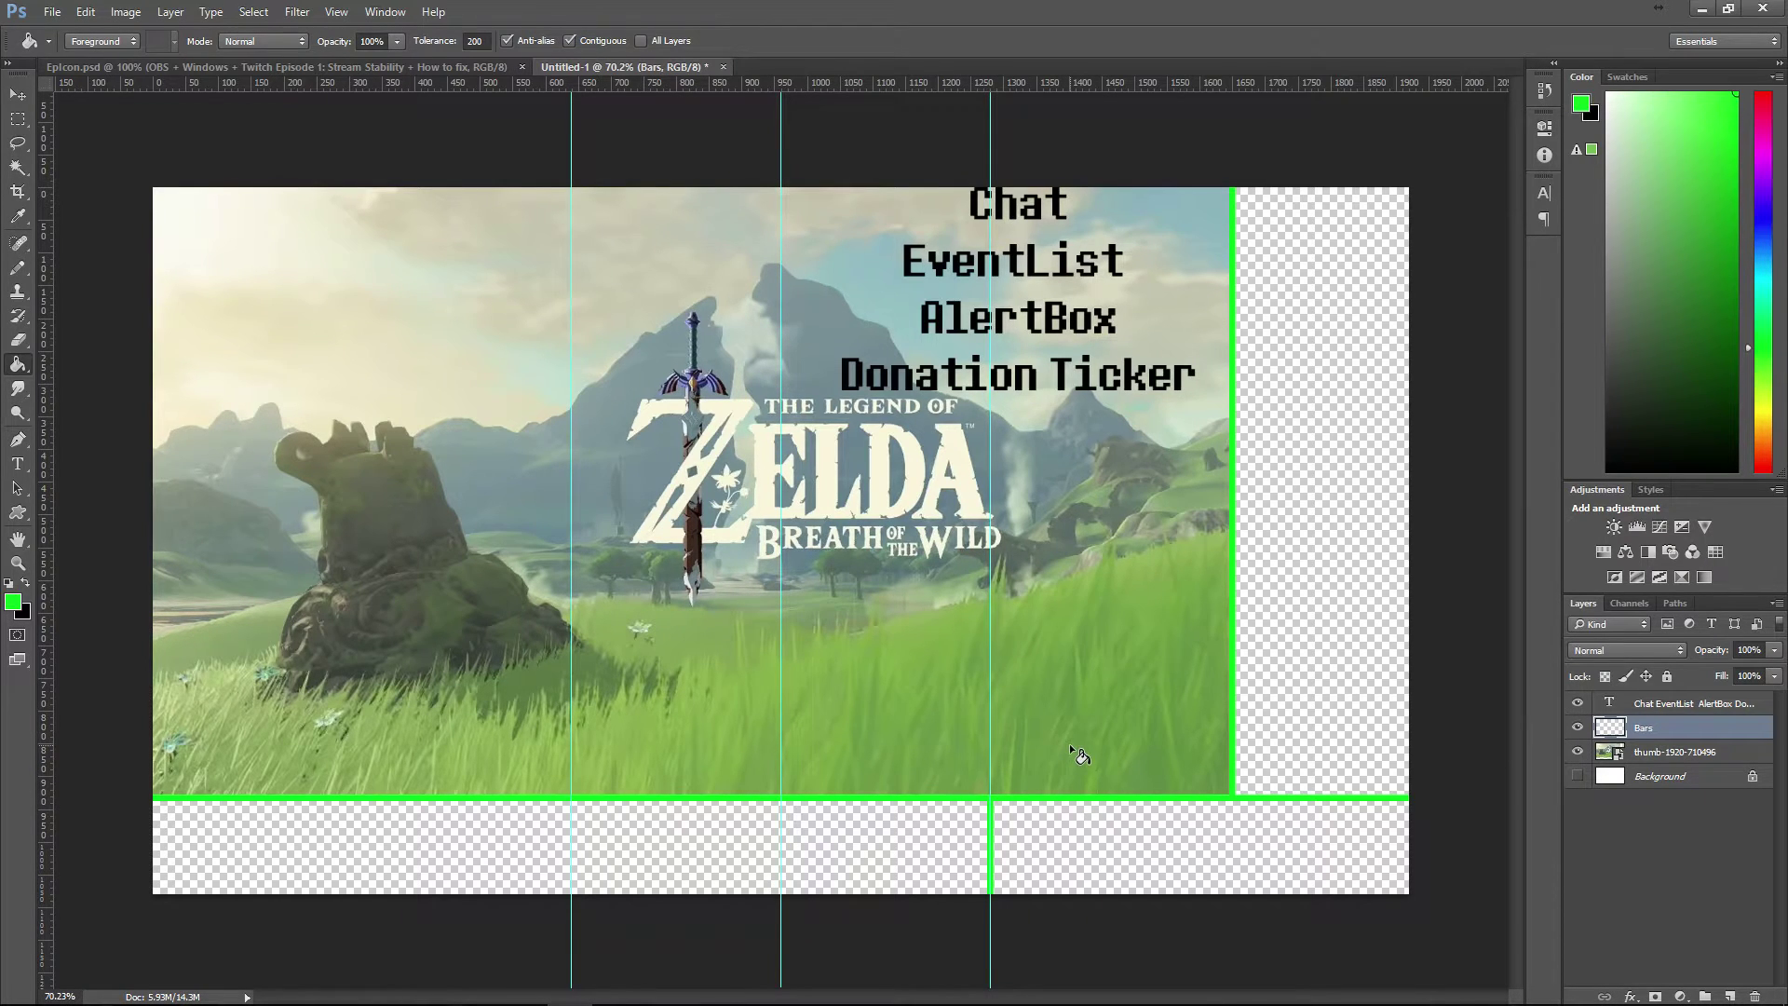
- Select the Zelda game image, scale it down to about 43%, and move it to the canvas's lower area
{"action": "left_click", "coordinate": [18, 94]}
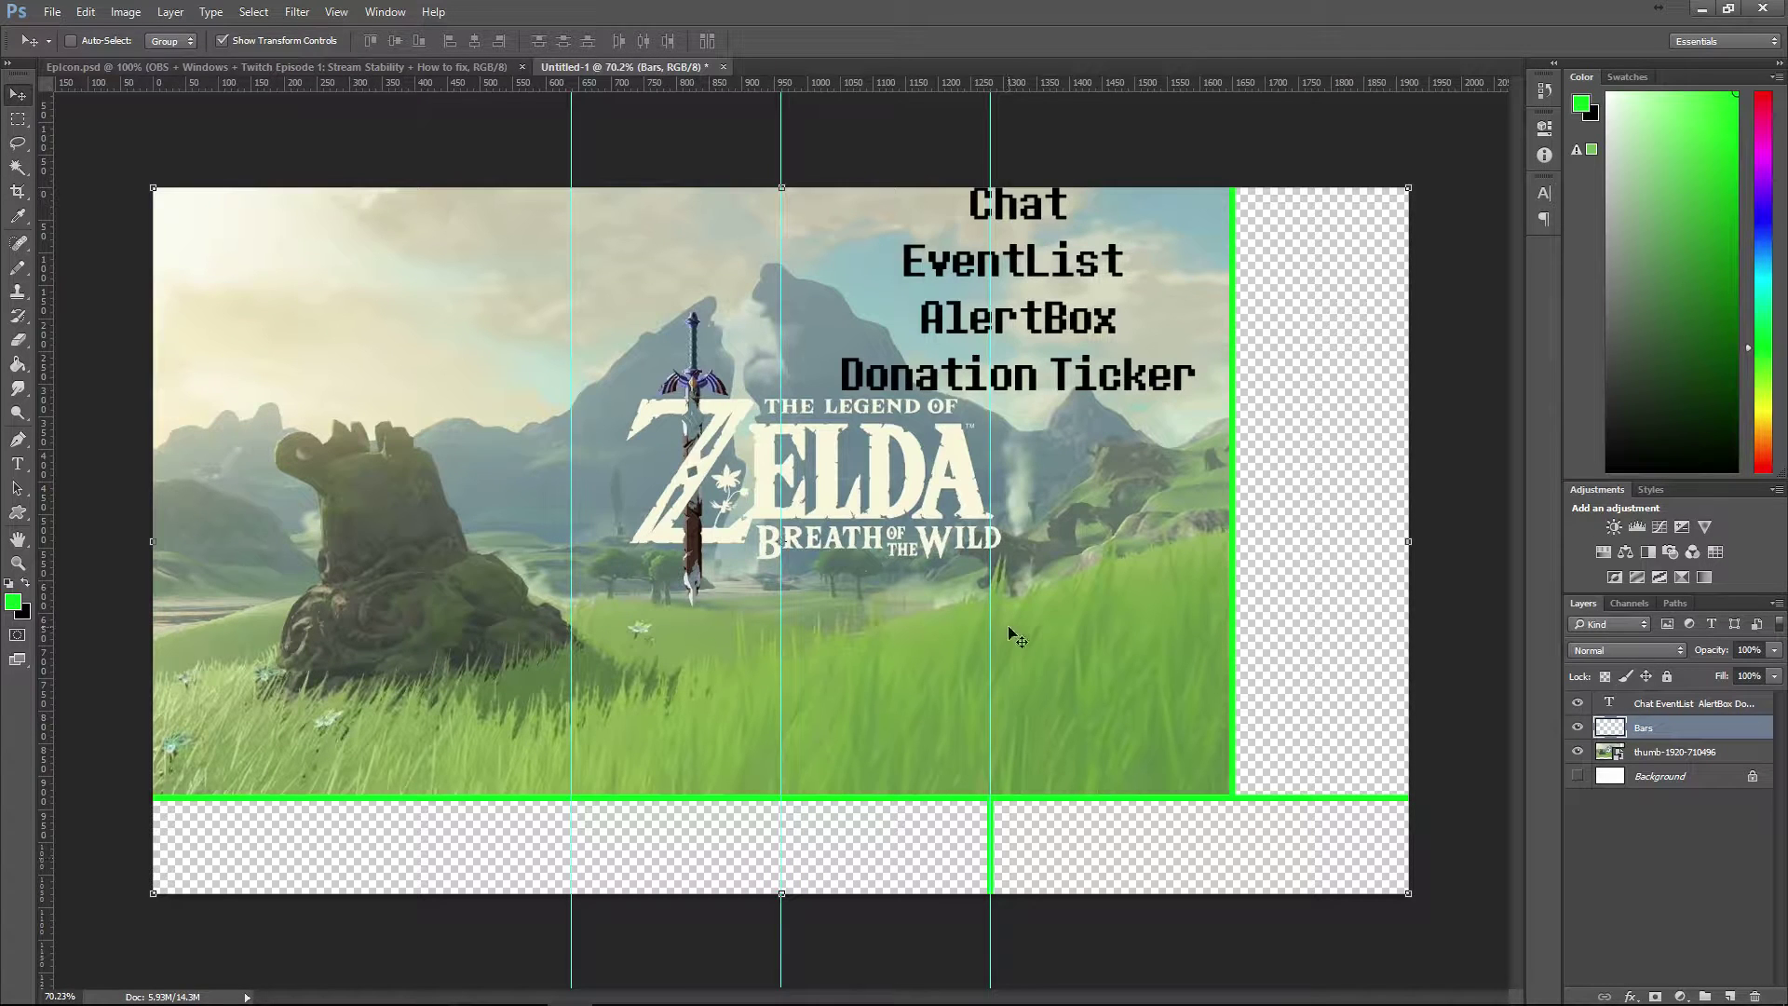
{"action": "mouse_move", "coordinate": [1056, 601]}
{"action": "left_mouse_down"}
{"action": "mouse_move", "coordinate": [1048, 640]}
{"action": "mouse_move", "coordinate": [1050, 624]}
{"action": "left_mouse_up"}
{"action": "key", "text": "ctrl+z"}
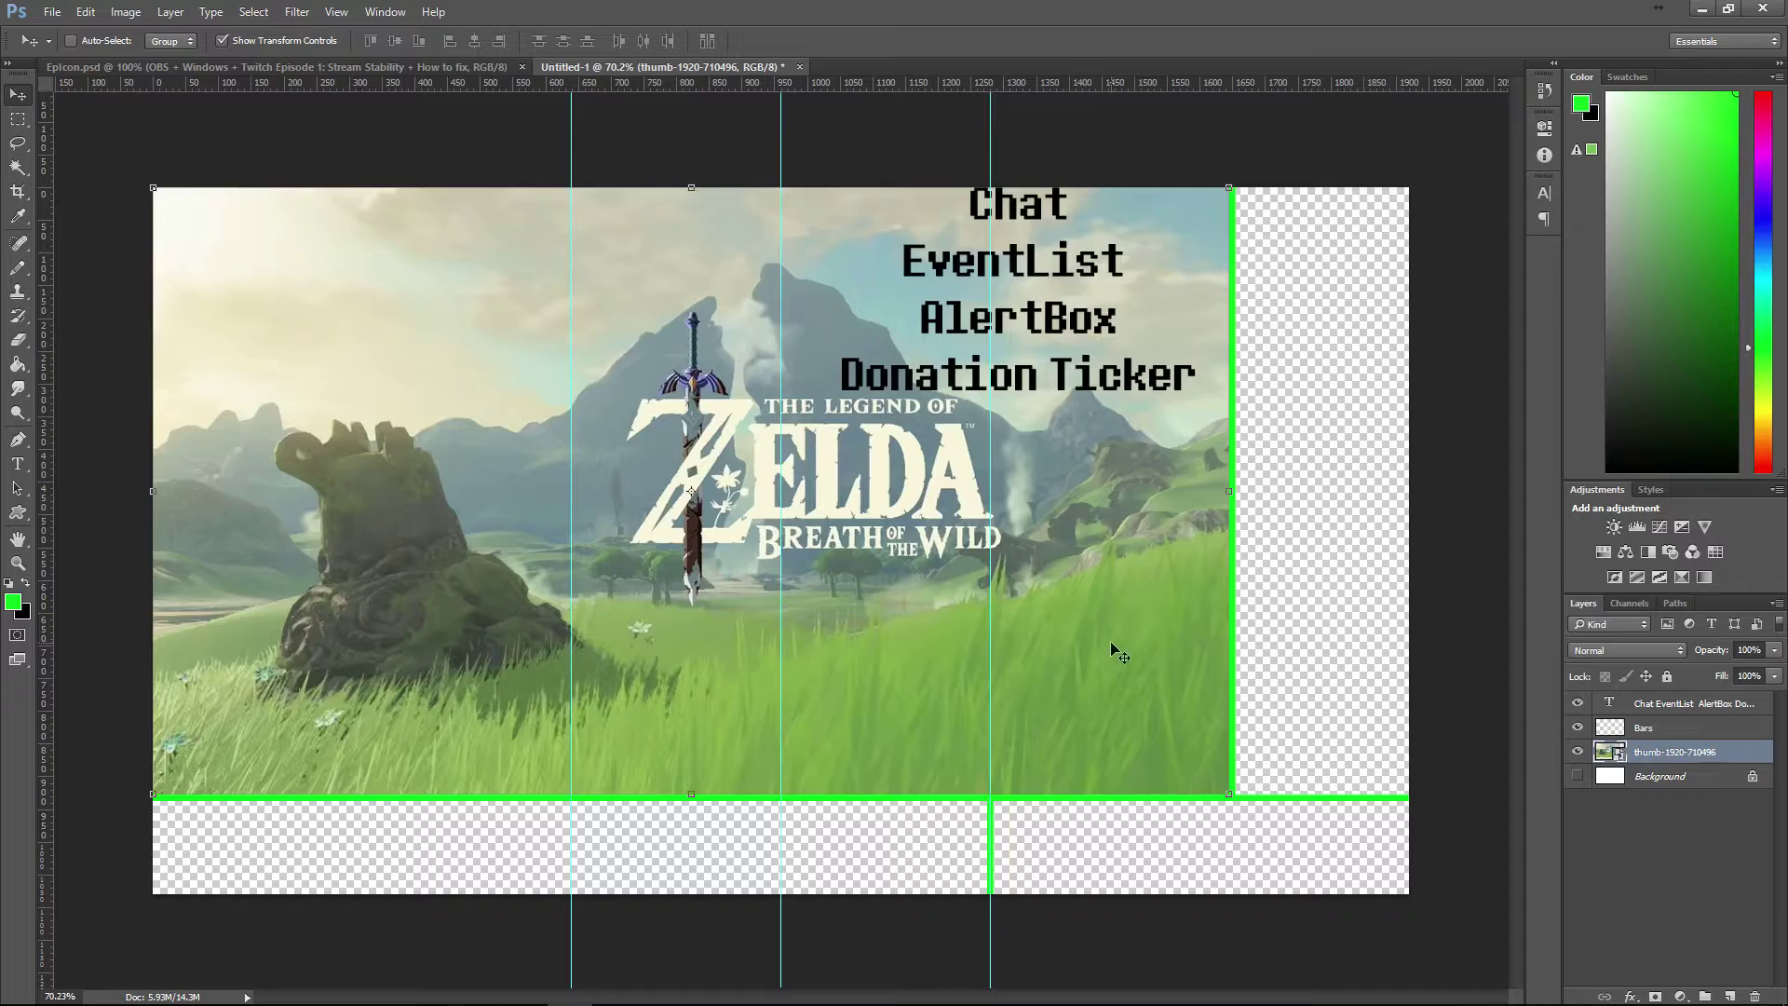
{"action": "left_click_drag", "start_coordinate": [1103, 642], "coordinate": [280, 260]}
{"action": "left_click_drag", "start_coordinate": [418, 318], "coordinate": [1164, 724]}
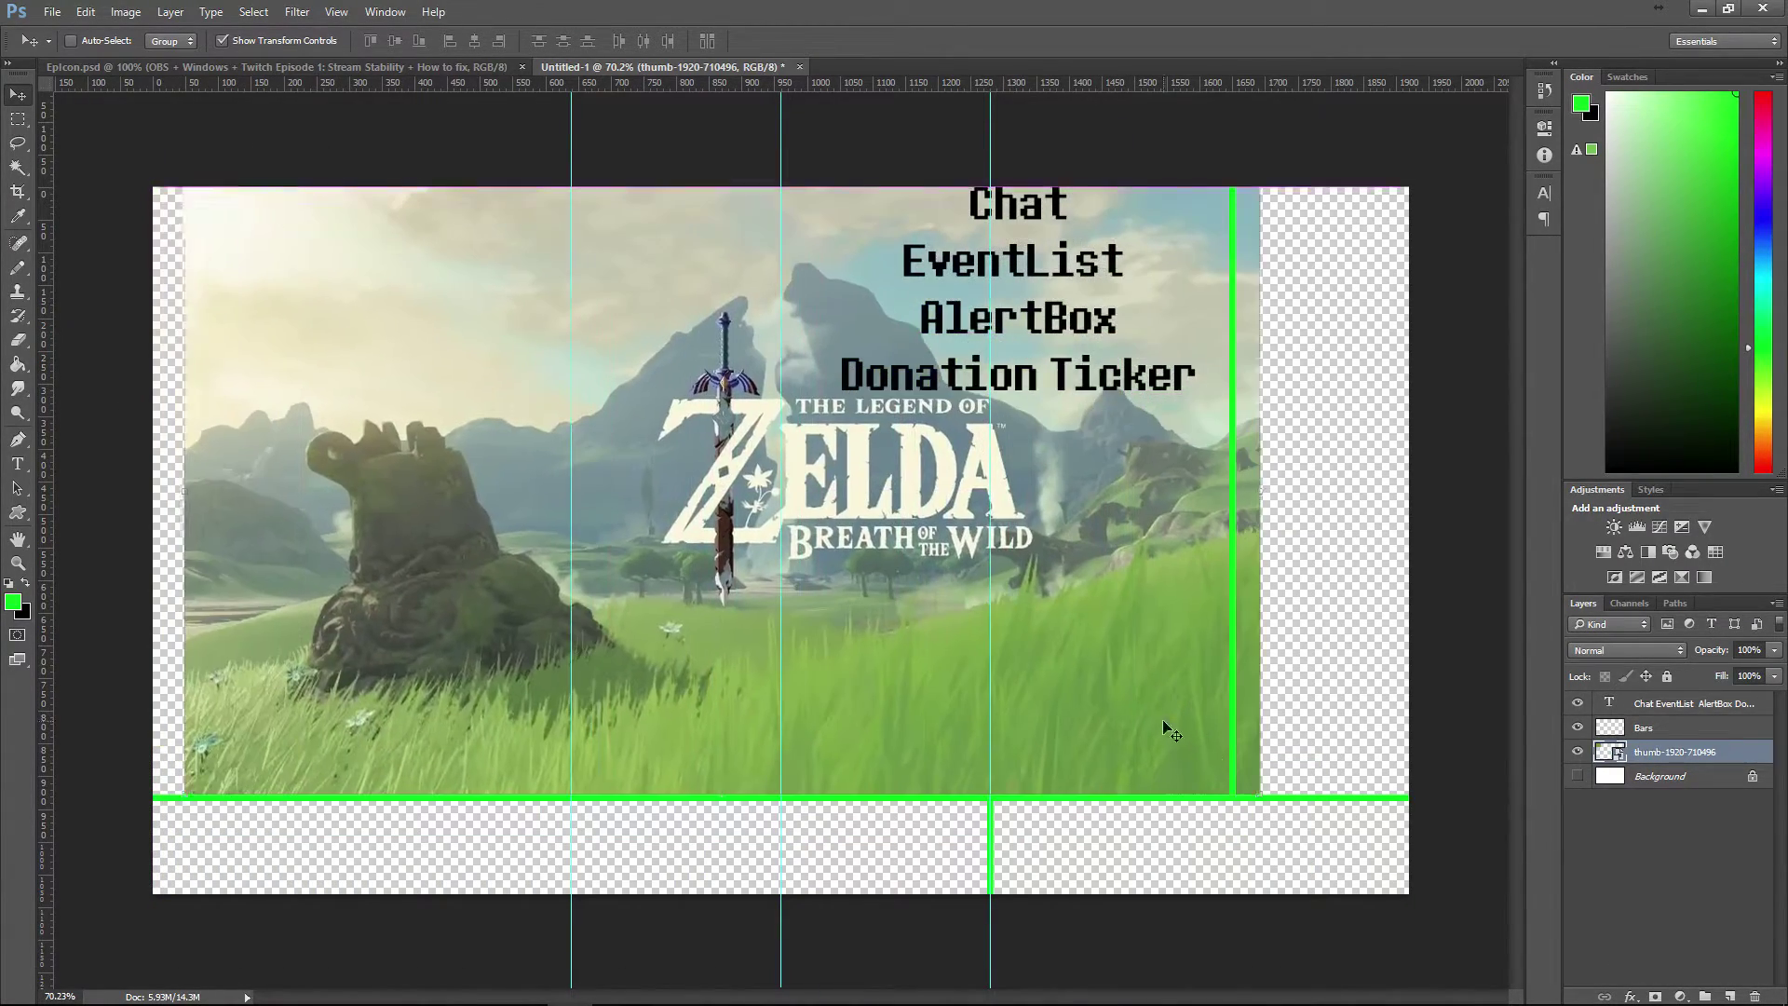
{"action": "left_click_drag", "start_coordinate": [1253, 783], "coordinate": [811, 571]}
{"action": "left_click", "coordinate": [1162, 769]}
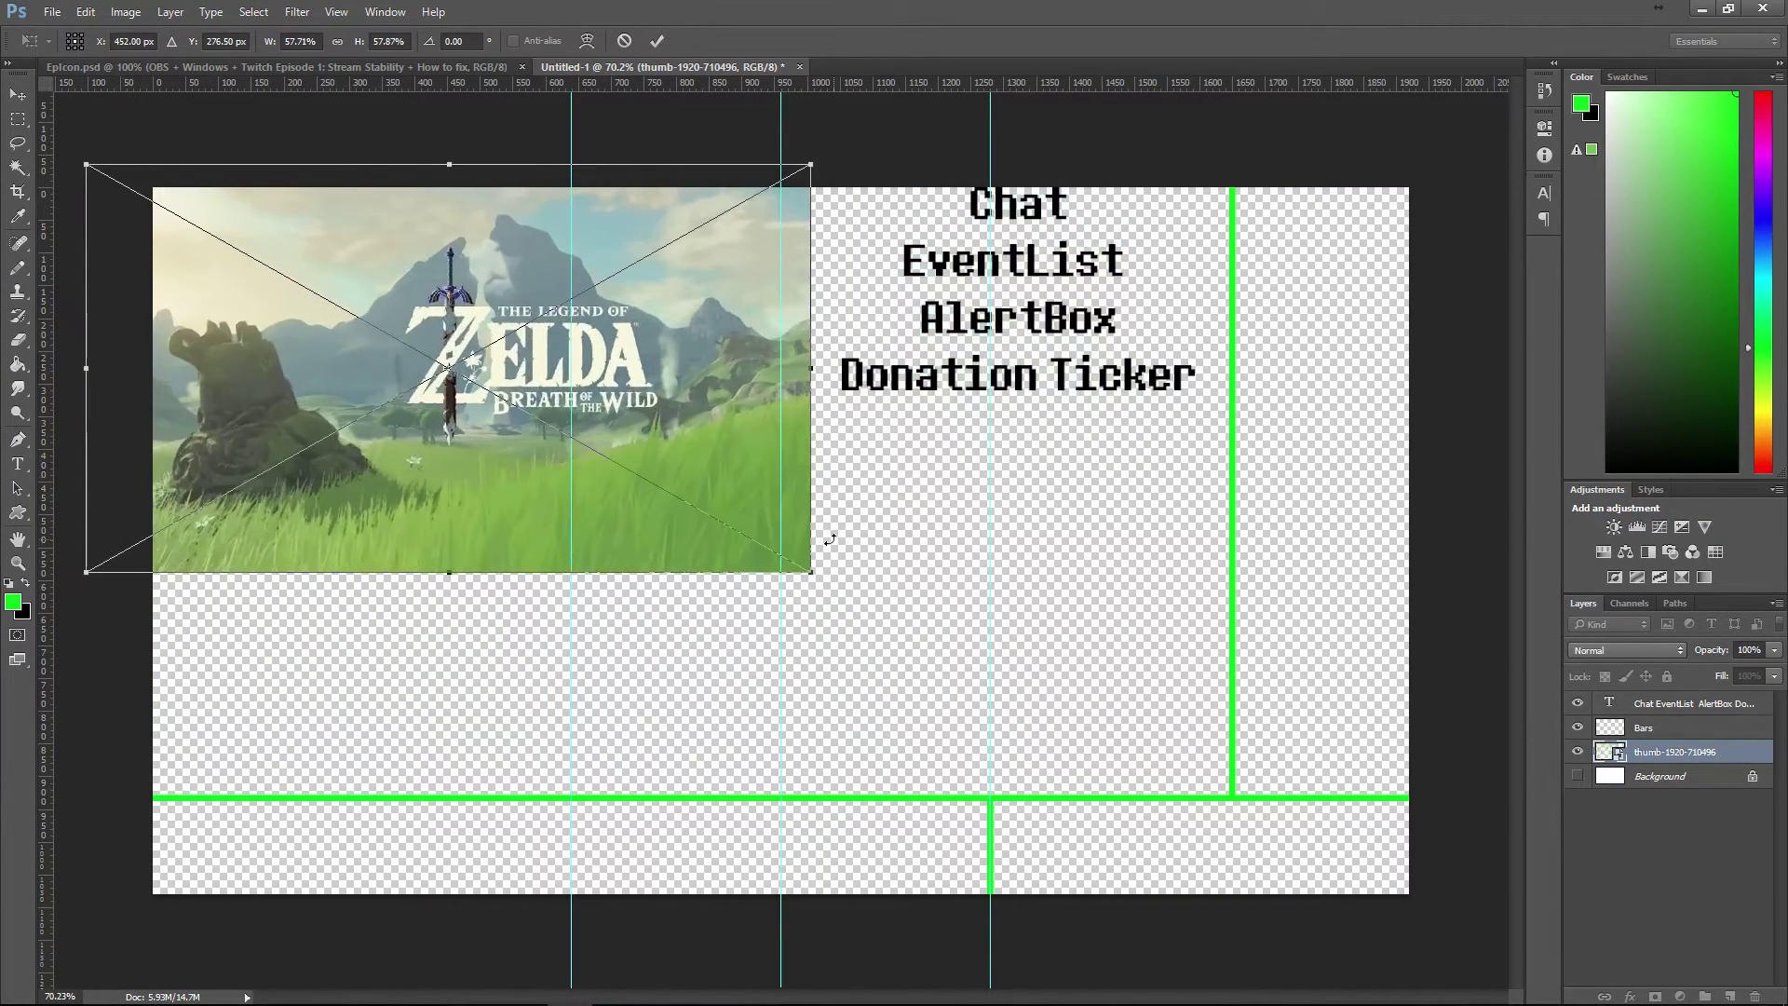
{"action": "left_click_drag", "start_coordinate": [657, 463], "coordinate": [816, 841]}
{"action": "left_click_drag", "start_coordinate": [970, 551], "coordinate": [783, 658]}
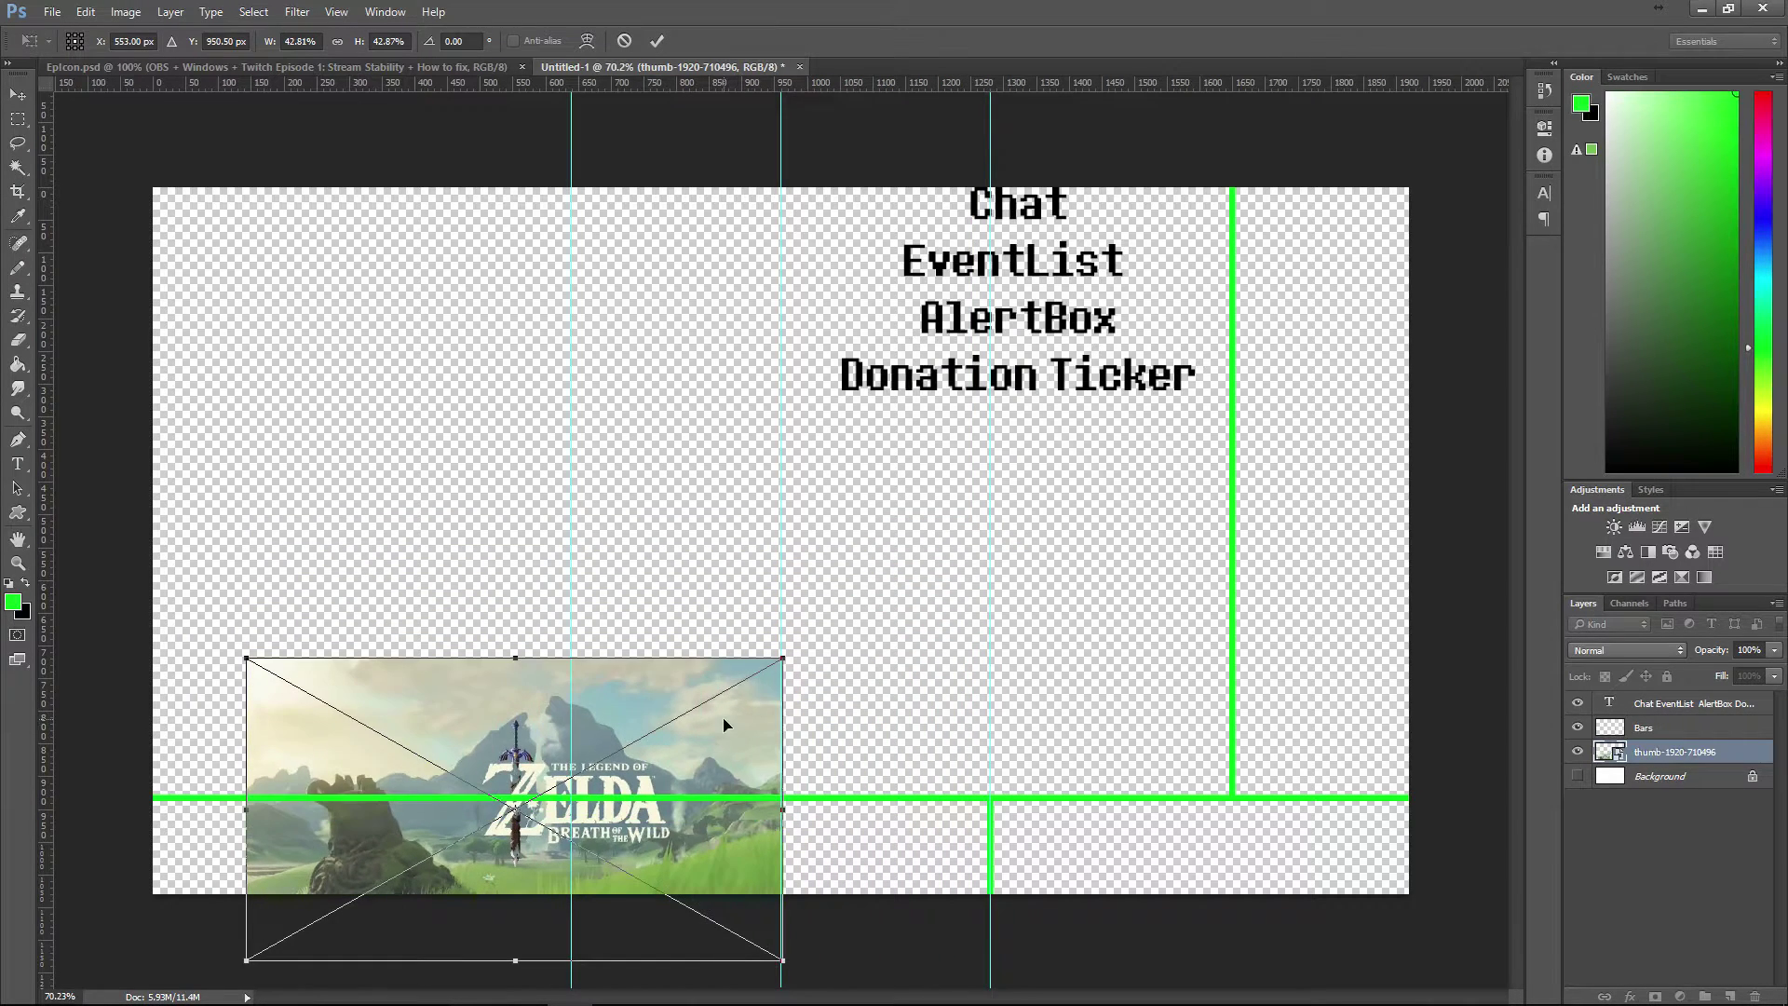
- Move the game image to the canvas's lower-right area and scale it to about 33.4%, spanning from the 1280 px guide to the right edge
{"action": "left_click_drag", "start_coordinate": [724, 723], "coordinate": [1407, 775]}
{"action": "left_click_drag", "start_coordinate": [894, 699], "coordinate": [1016, 766]}
{"action": "mouse_move", "coordinate": [1328, 885]}
{"action": "left_mouse_down"}
{"action": "mouse_move", "coordinate": [1288, 889]}
{"action": "mouse_move", "coordinate": [1327, 855]}
{"action": "left_mouse_up"}
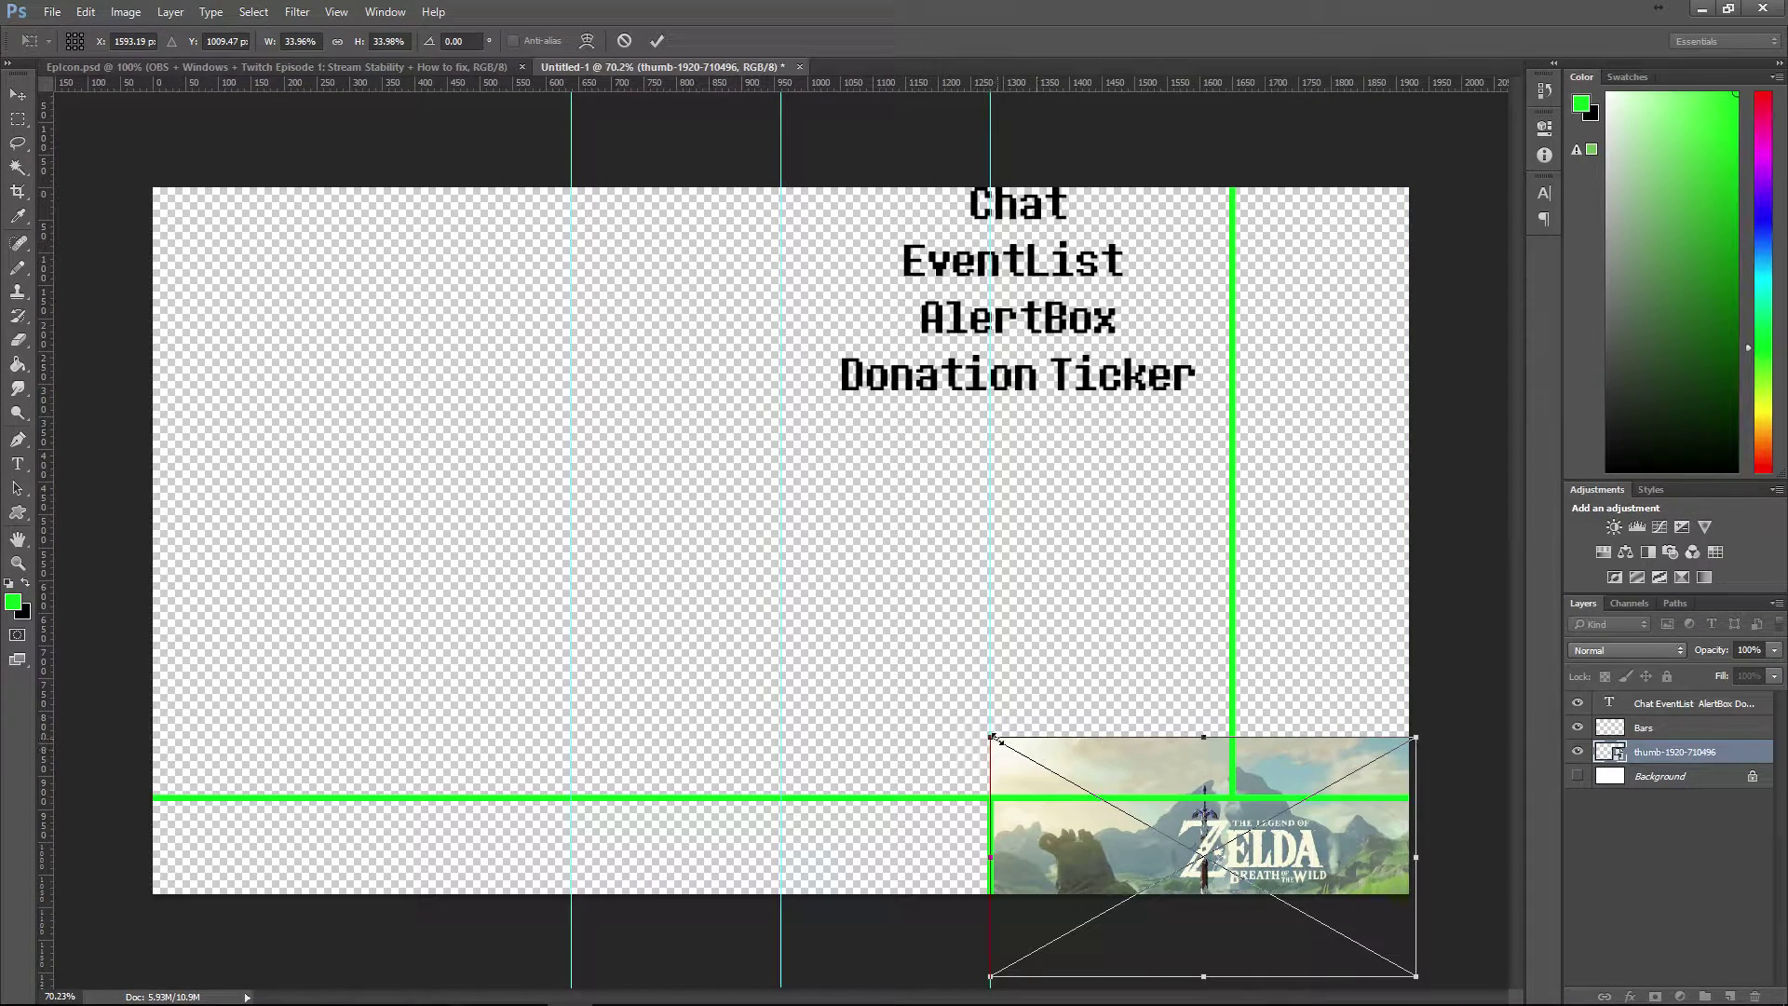
{"action": "left_click_drag", "start_coordinate": [1415, 736], "coordinate": [1409, 740]}
{"action": "mouse_move", "coordinate": [1361, 841]}
{"action": "left_mouse_down"}
{"action": "mouse_move", "coordinate": [1361, 879]}
{"action": "mouse_move", "coordinate": [1352, 850]}
{"action": "left_mouse_up"}
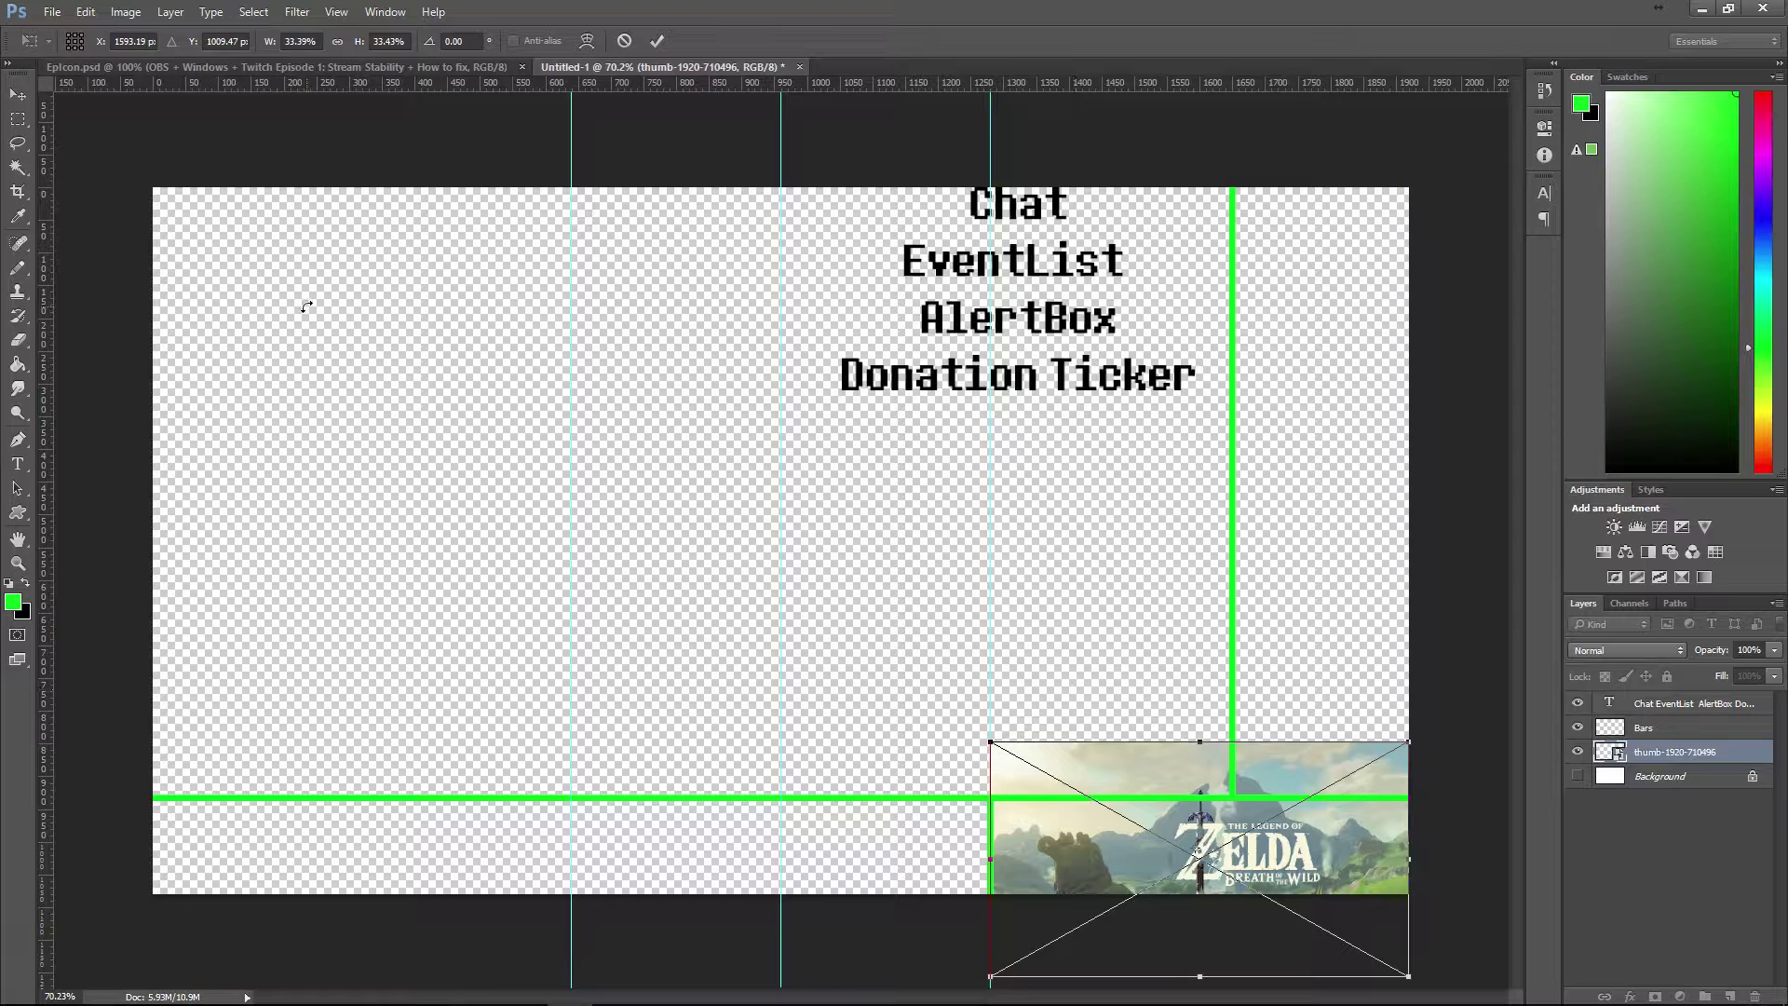
{"action": "left_click", "coordinate": [657, 40]}
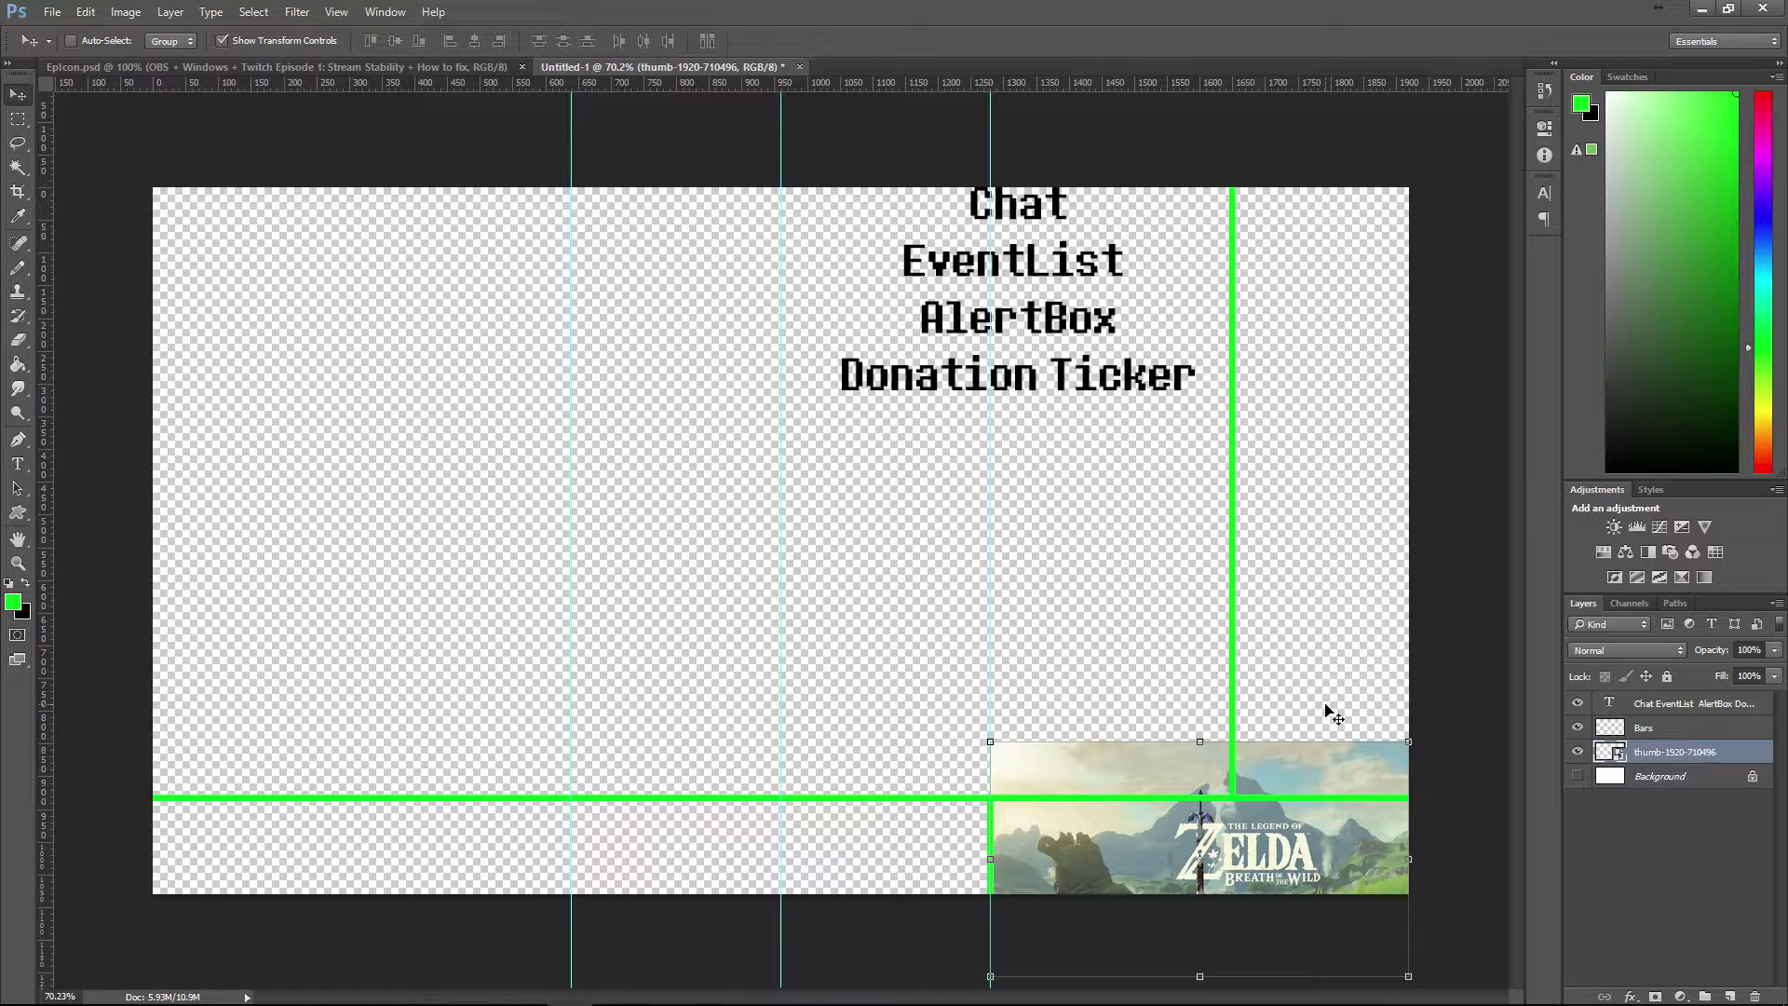
{"action": "right_click", "coordinate": [1673, 752]}
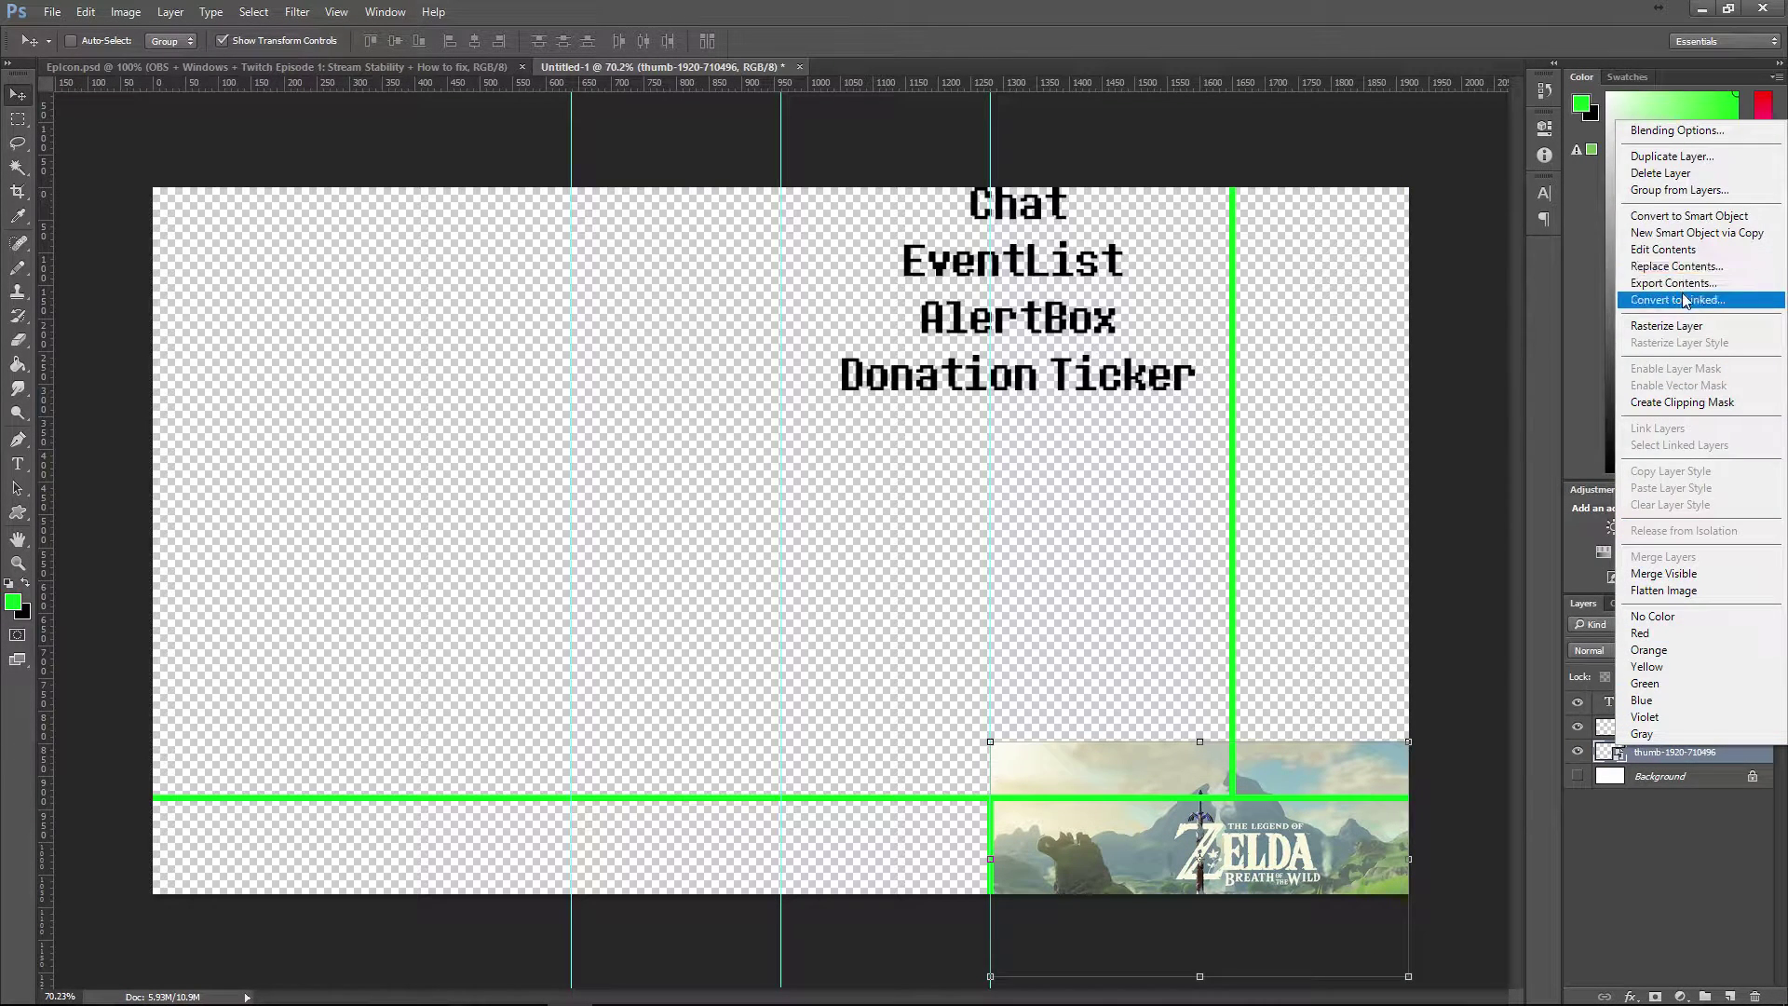
{"action": "left_click", "coordinate": [1667, 326]}
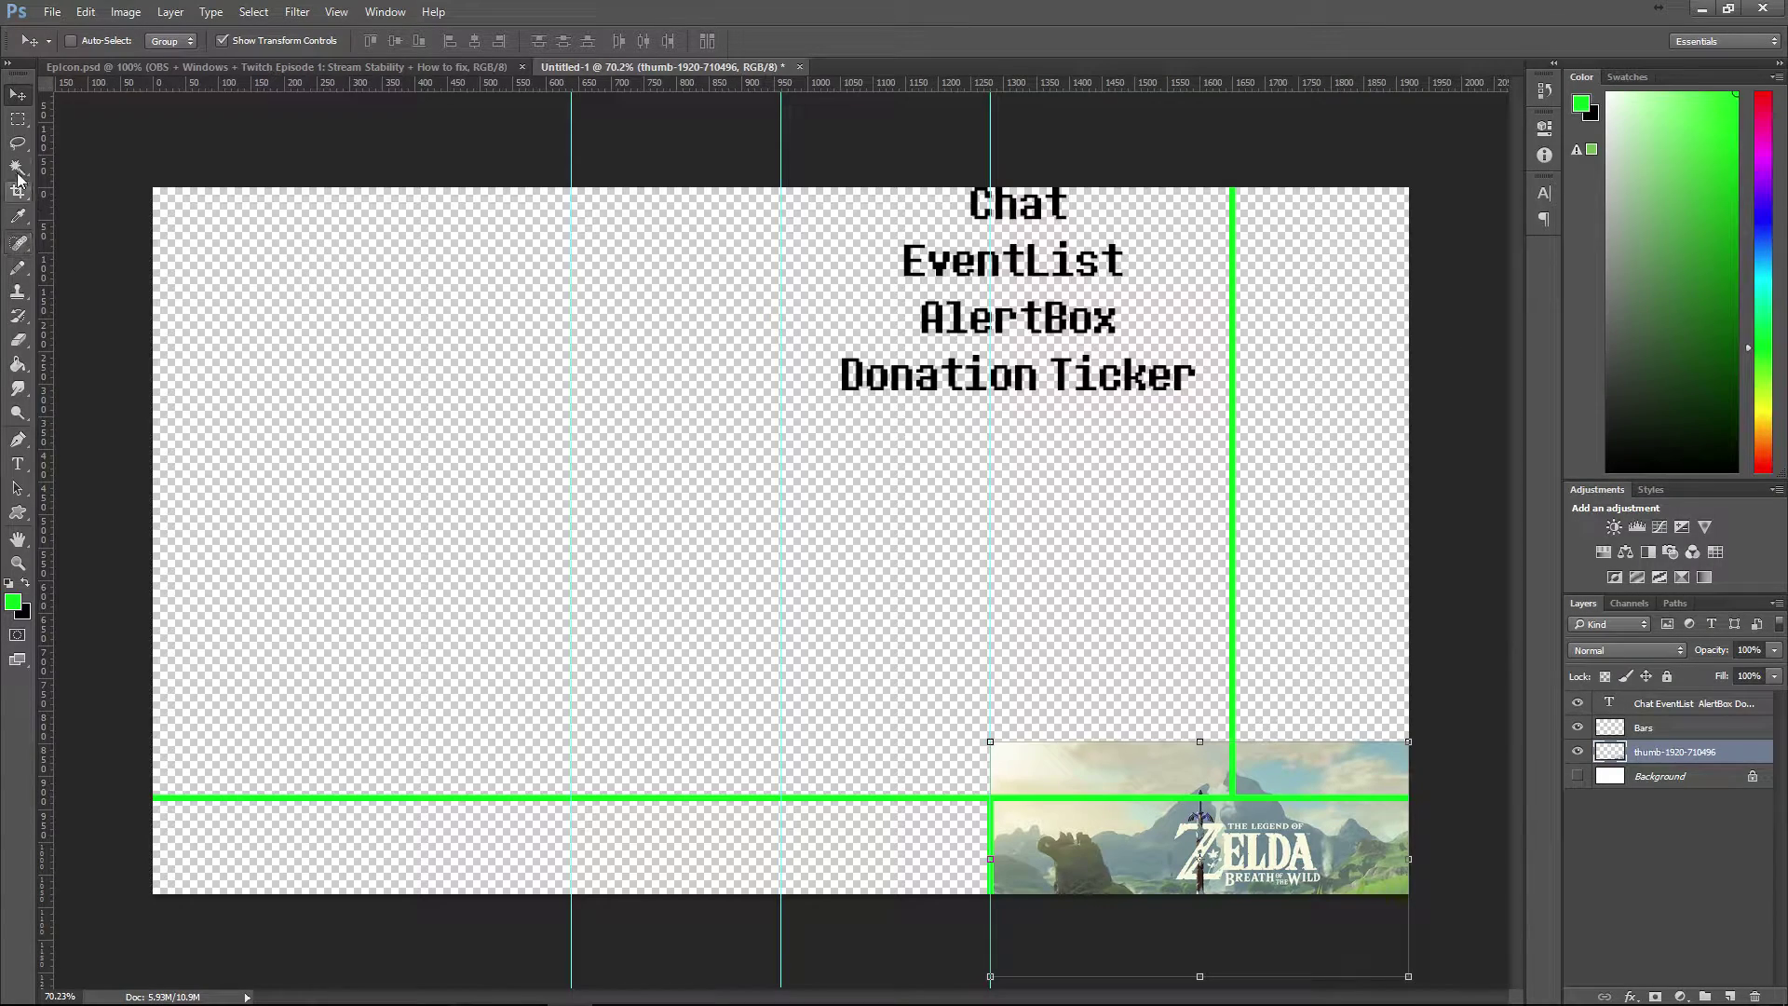
{"action": "left_click", "coordinate": [17, 120]}
{"action": "scroll", "coordinate": [992, 798], "scroll_direction": "up", "scroll_amount": 10}
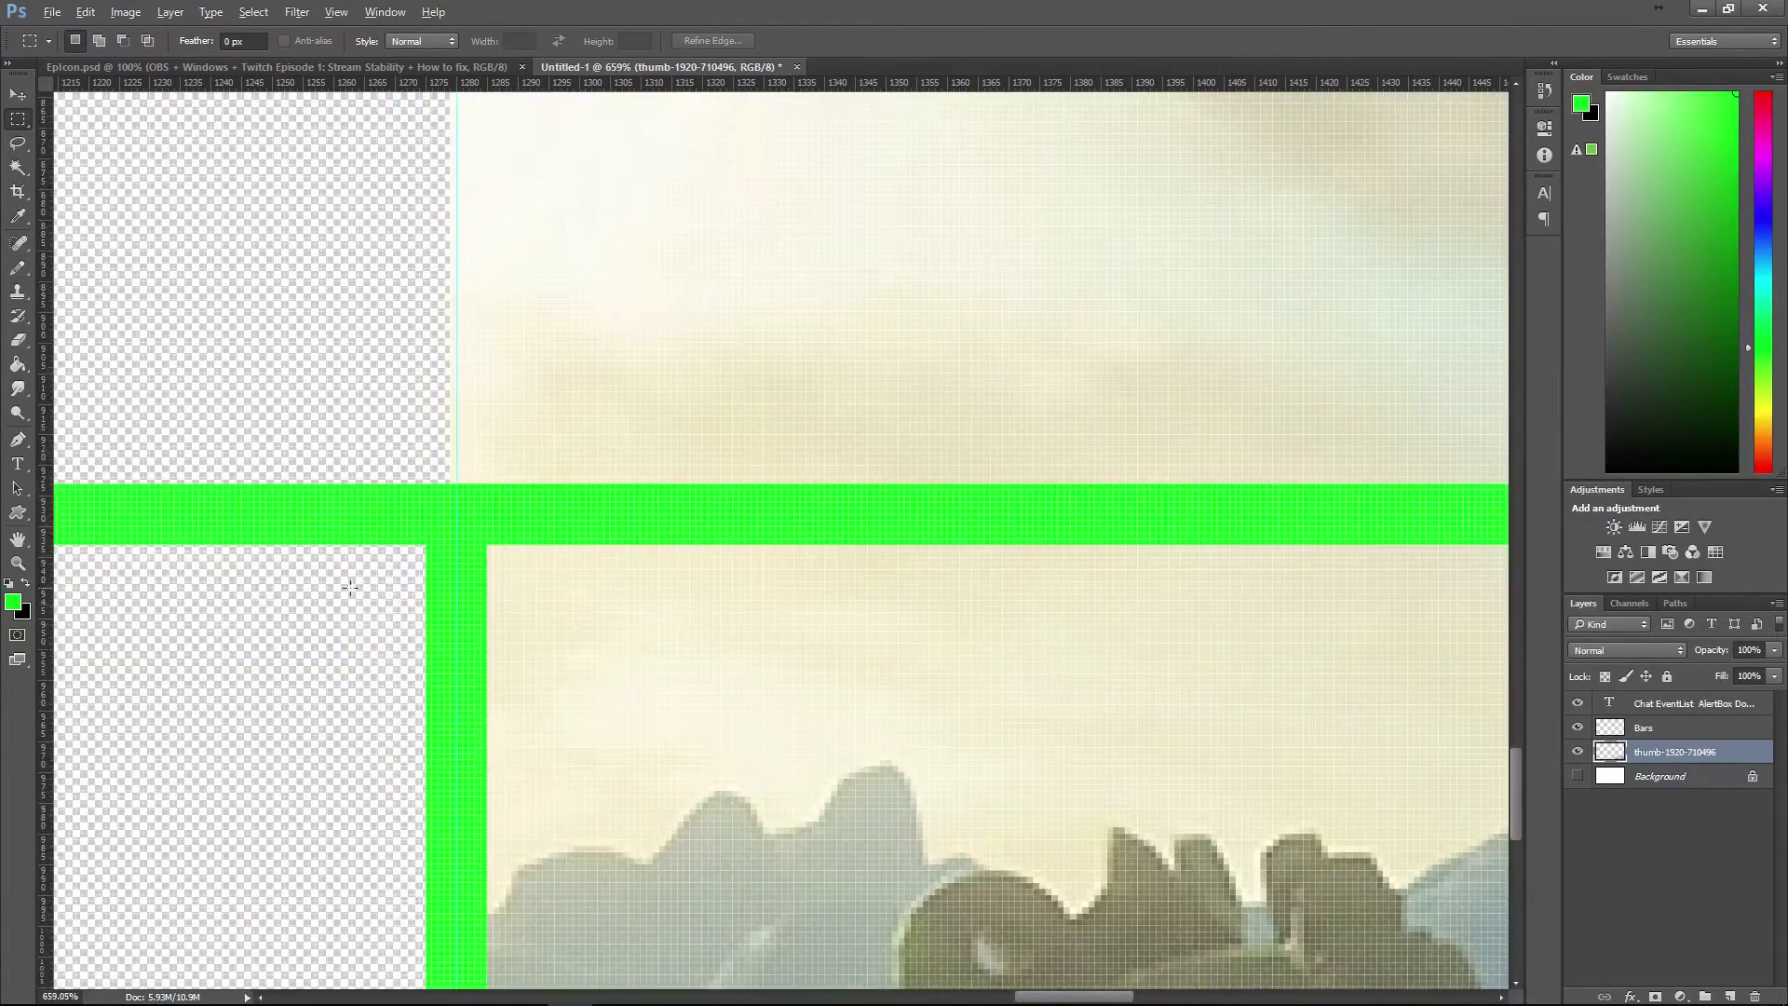
{"action": "left_click_drag", "start_coordinate": [494, 546], "coordinate": [1442, 873]}
- Invert the selection, delete the image area outside the lower-right box, and deselect
{"action": "right_click", "coordinate": [182, 411]}
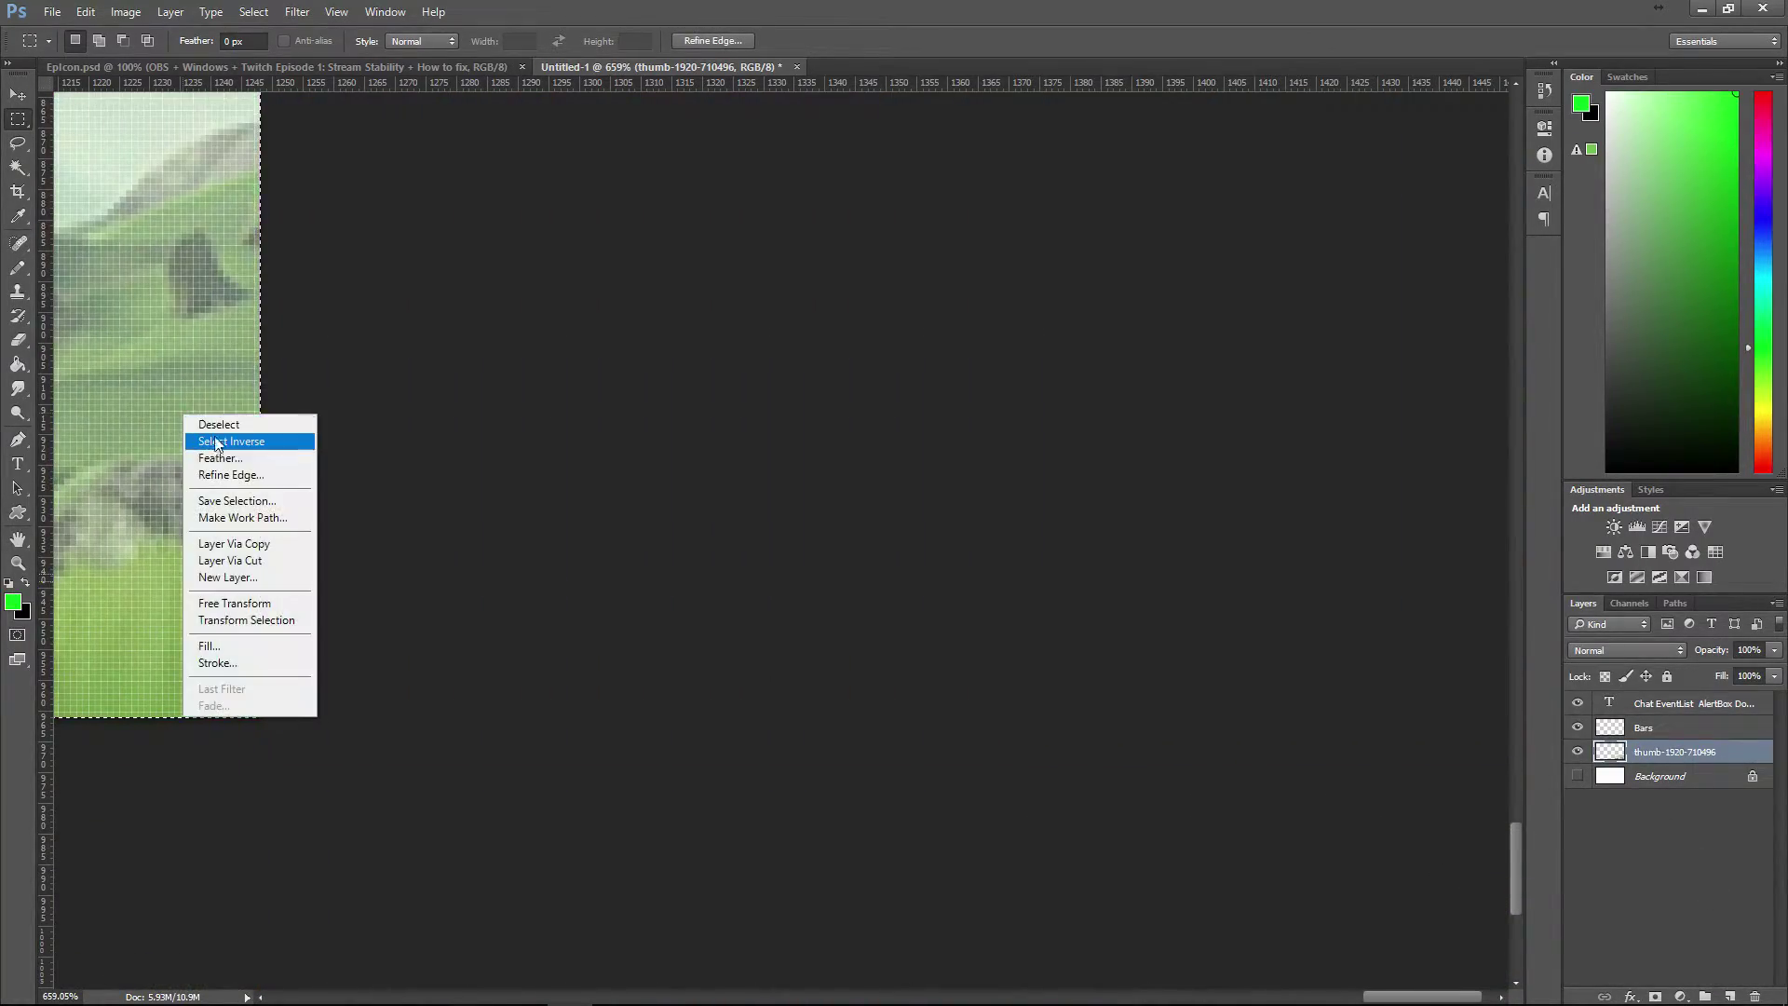
{"action": "left_click", "coordinate": [220, 440]}
{"action": "scroll", "coordinate": [421, 494], "scroll_direction": "down", "scroll_amount": 4}
{"action": "scroll", "coordinate": [421, 494], "scroll_direction": "down", "scroll_amount": 8}
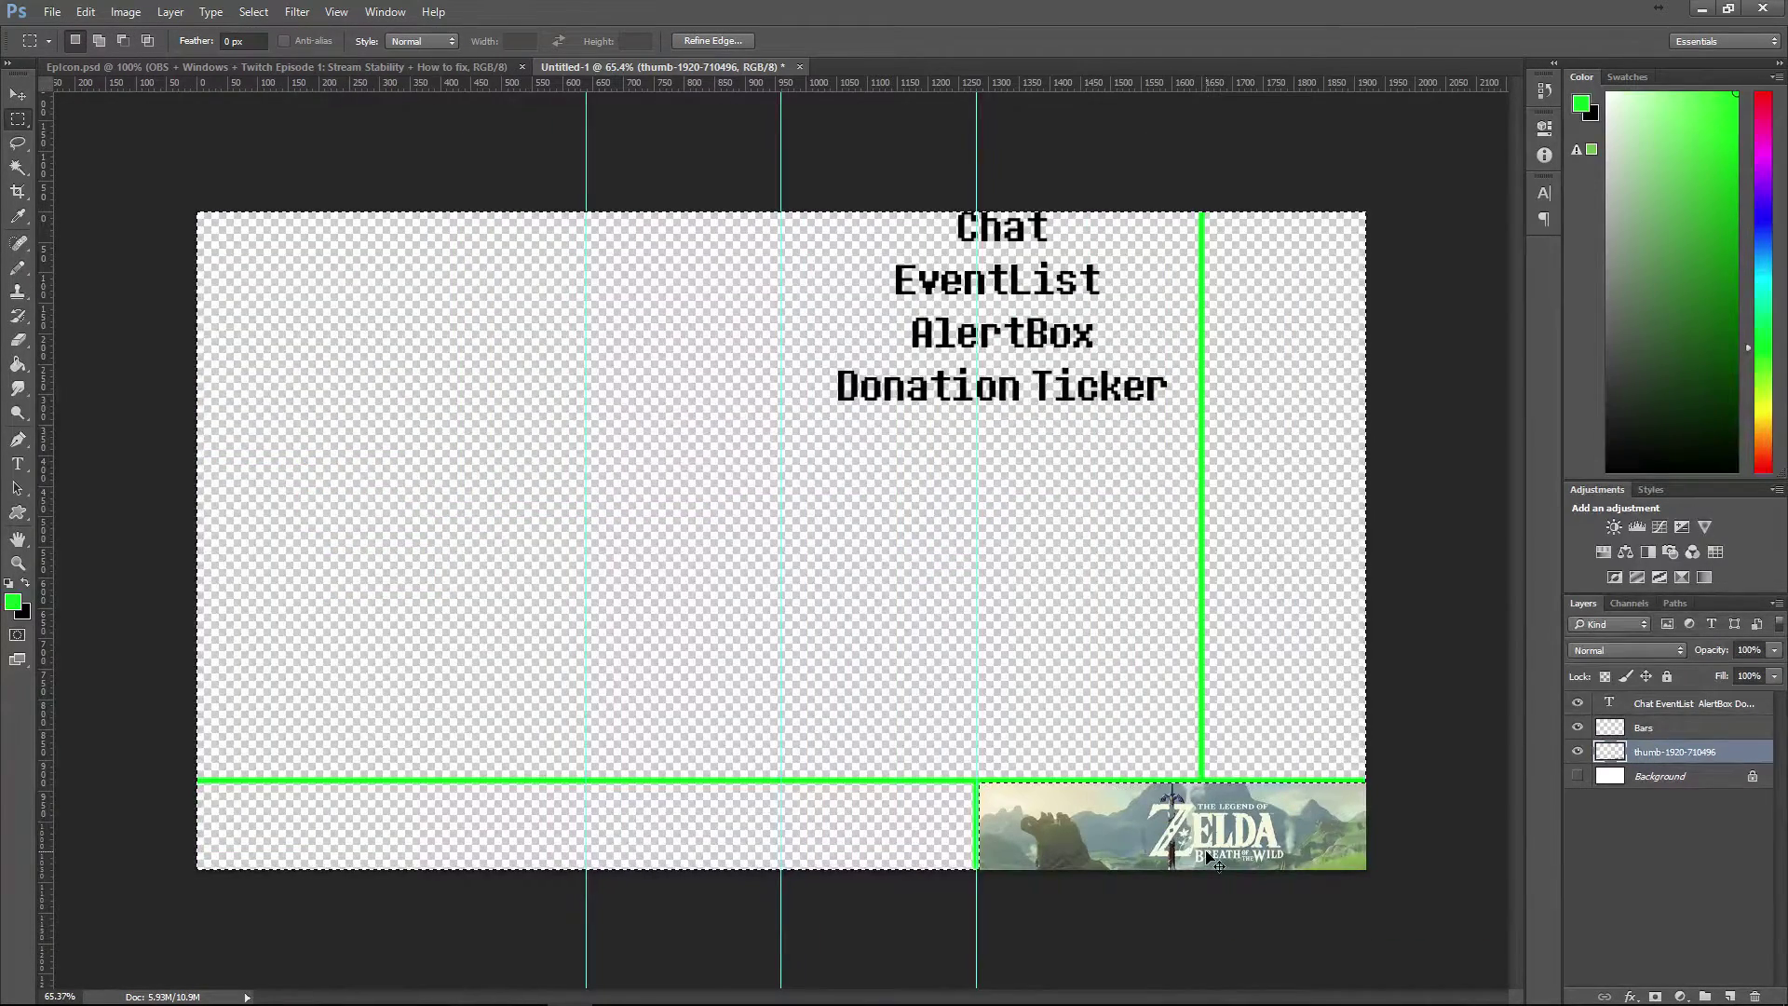
{"action": "left_click", "coordinate": [1142, 774]}
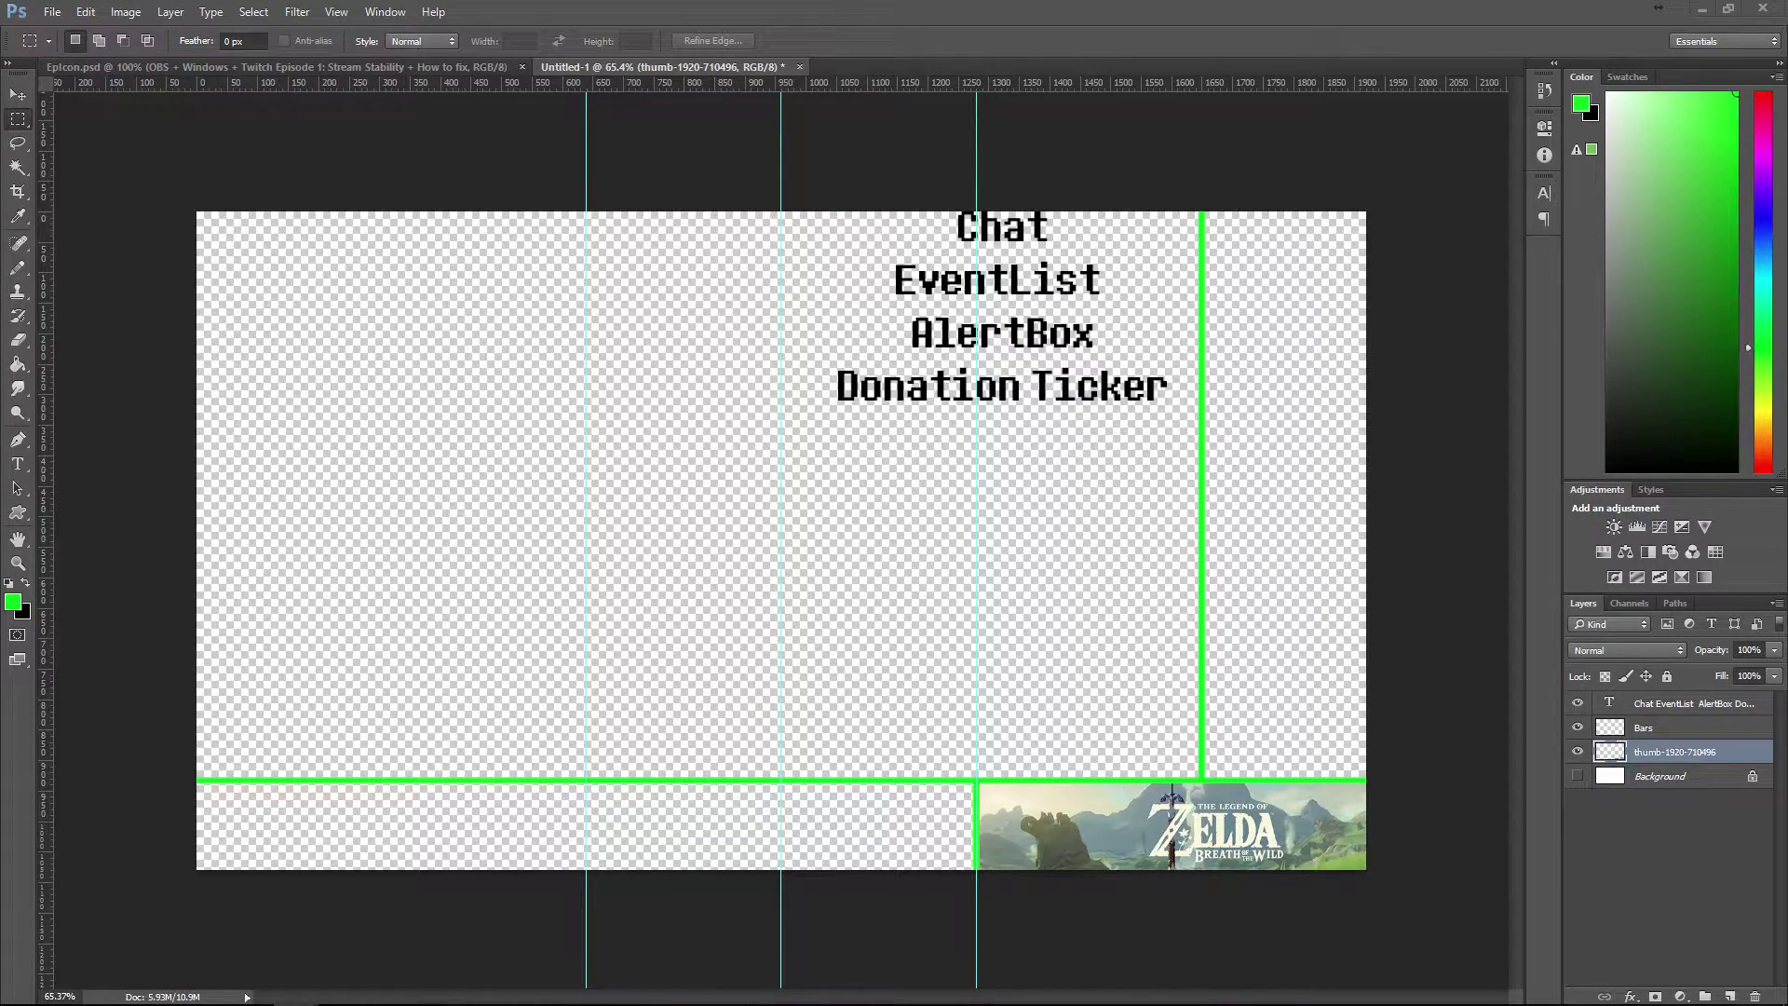
- Place the asset_04_large image, align it with the canvas's left edge over the lower area, and scale it to about 79%
{"action": "left_click_drag", "start_coordinate": [599, 658], "coordinate": [599, 658]}
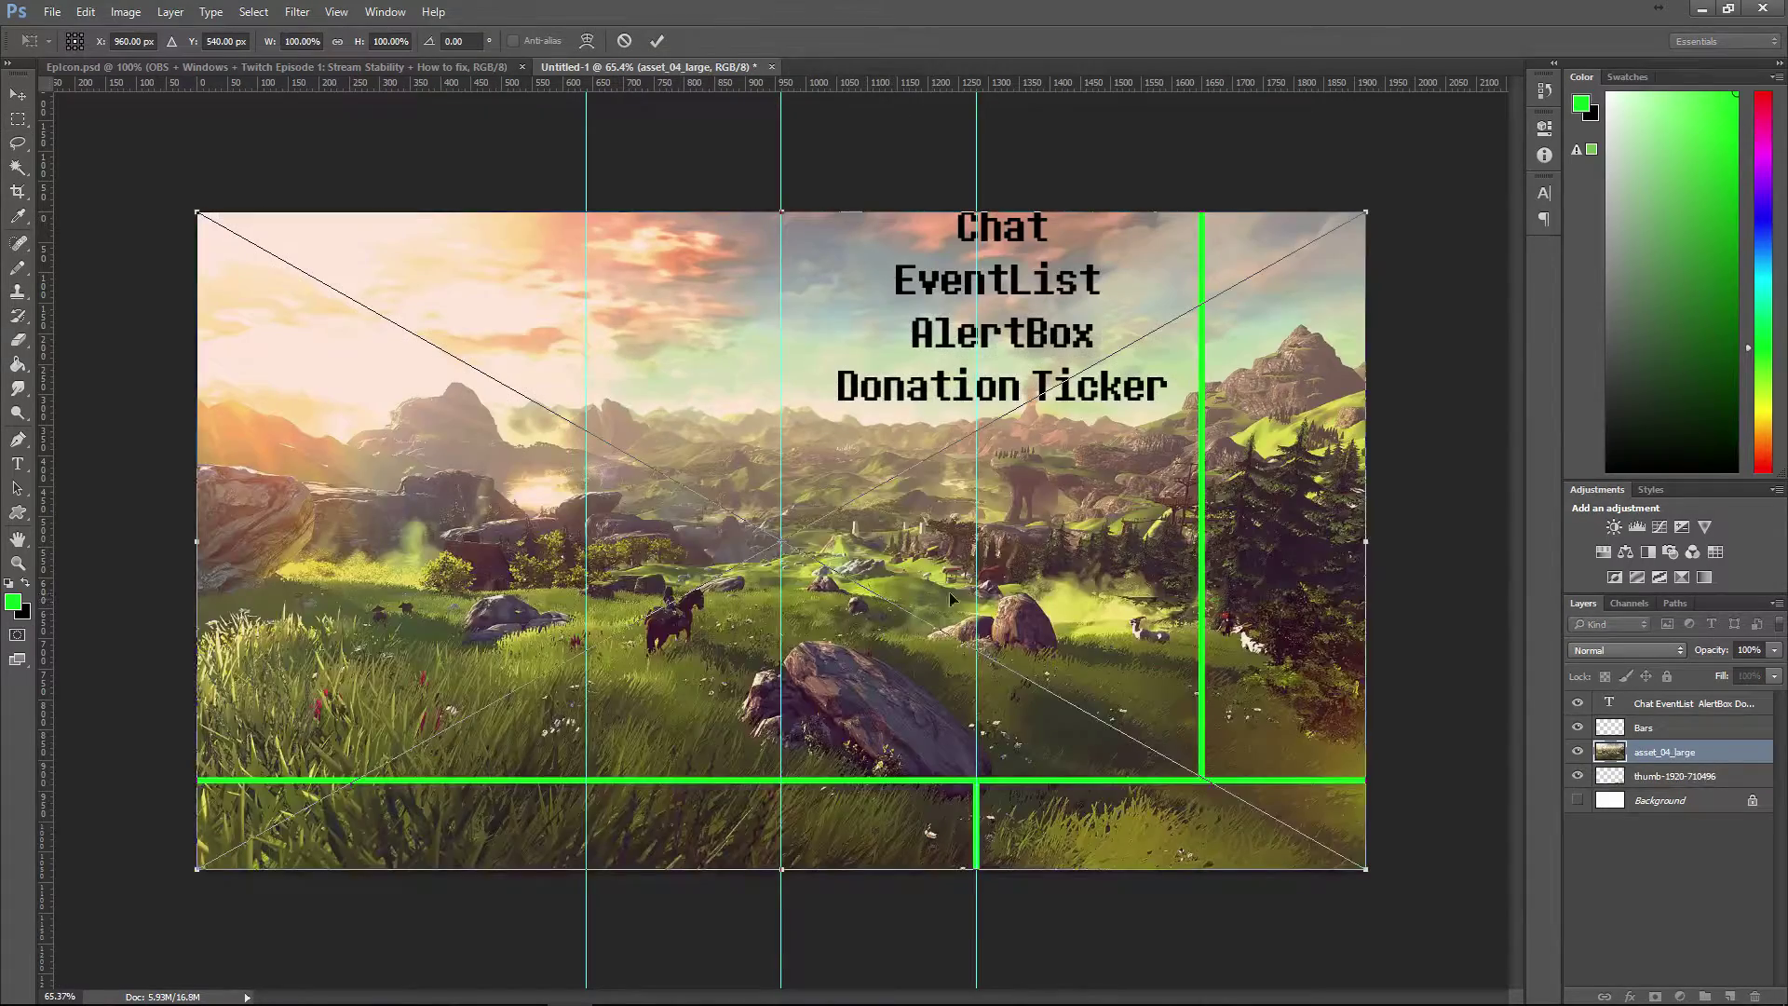
{"action": "left_click_drag", "start_coordinate": [1018, 563], "coordinate": [999, 769]}
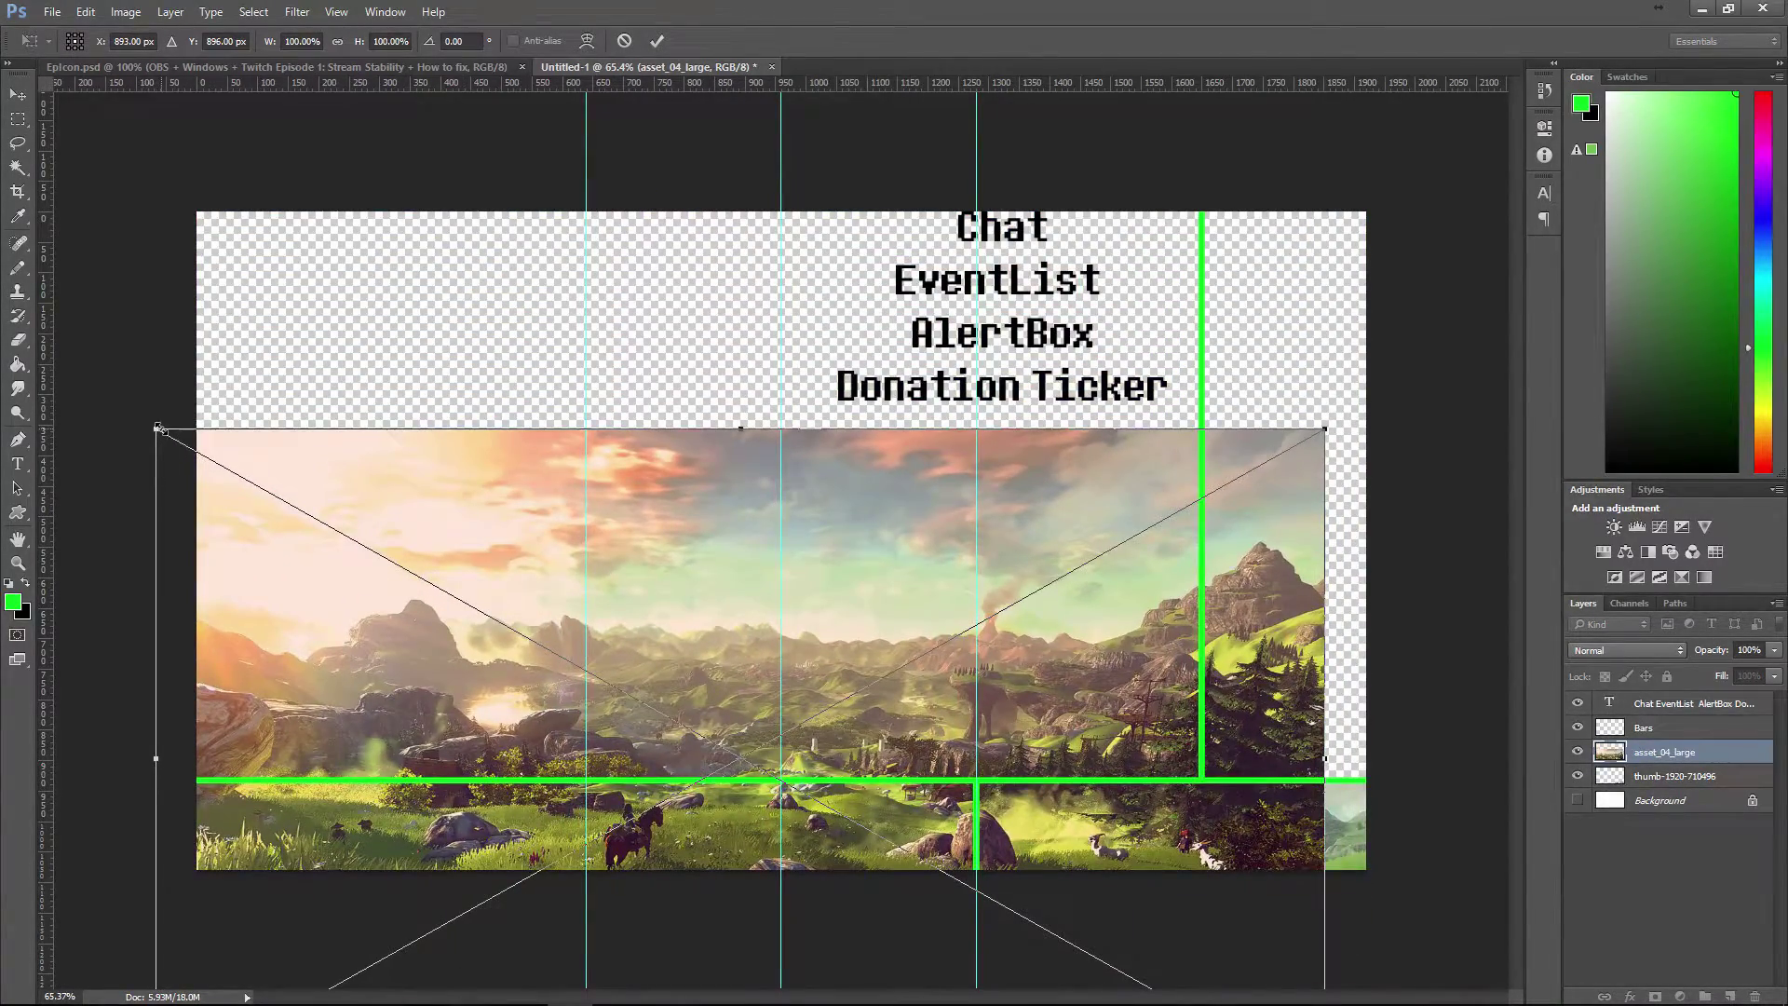
{"action": "left_click_drag", "start_coordinate": [156, 429], "coordinate": [201, 453]}
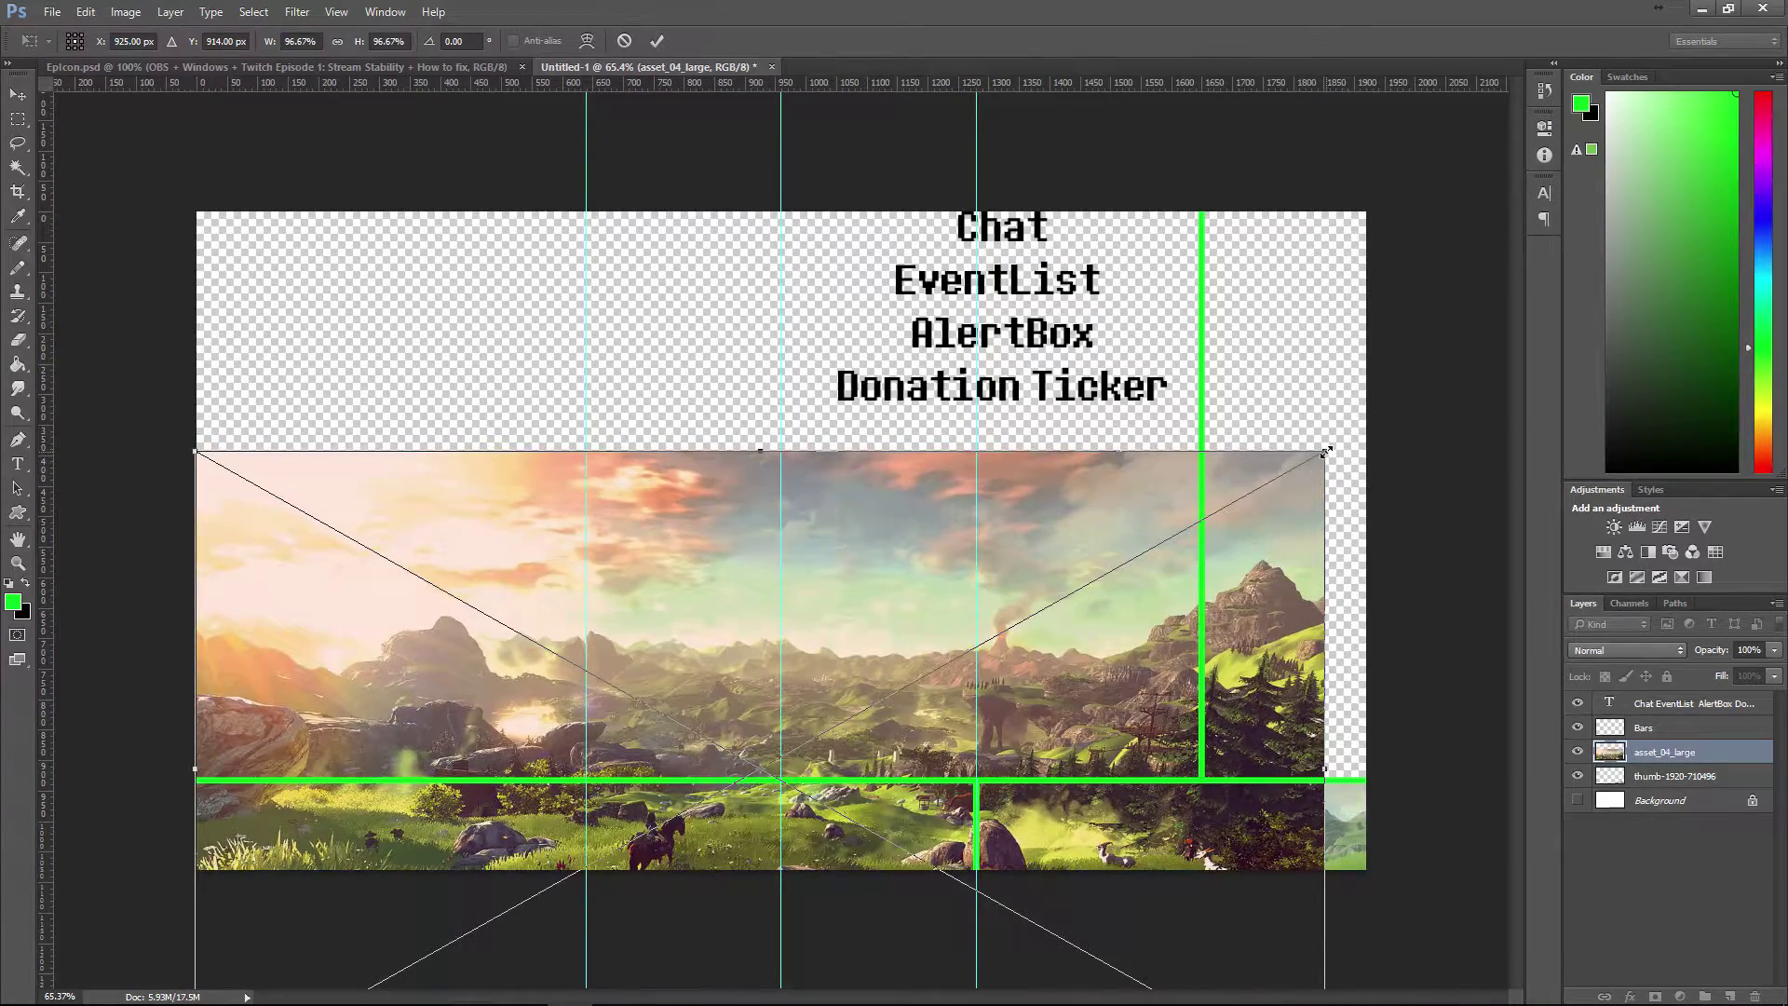
{"action": "left_click_drag", "start_coordinate": [1326, 452], "coordinate": [1138, 560]}
{"action": "left_click_drag", "start_coordinate": [952, 734], "coordinate": [957, 705]}
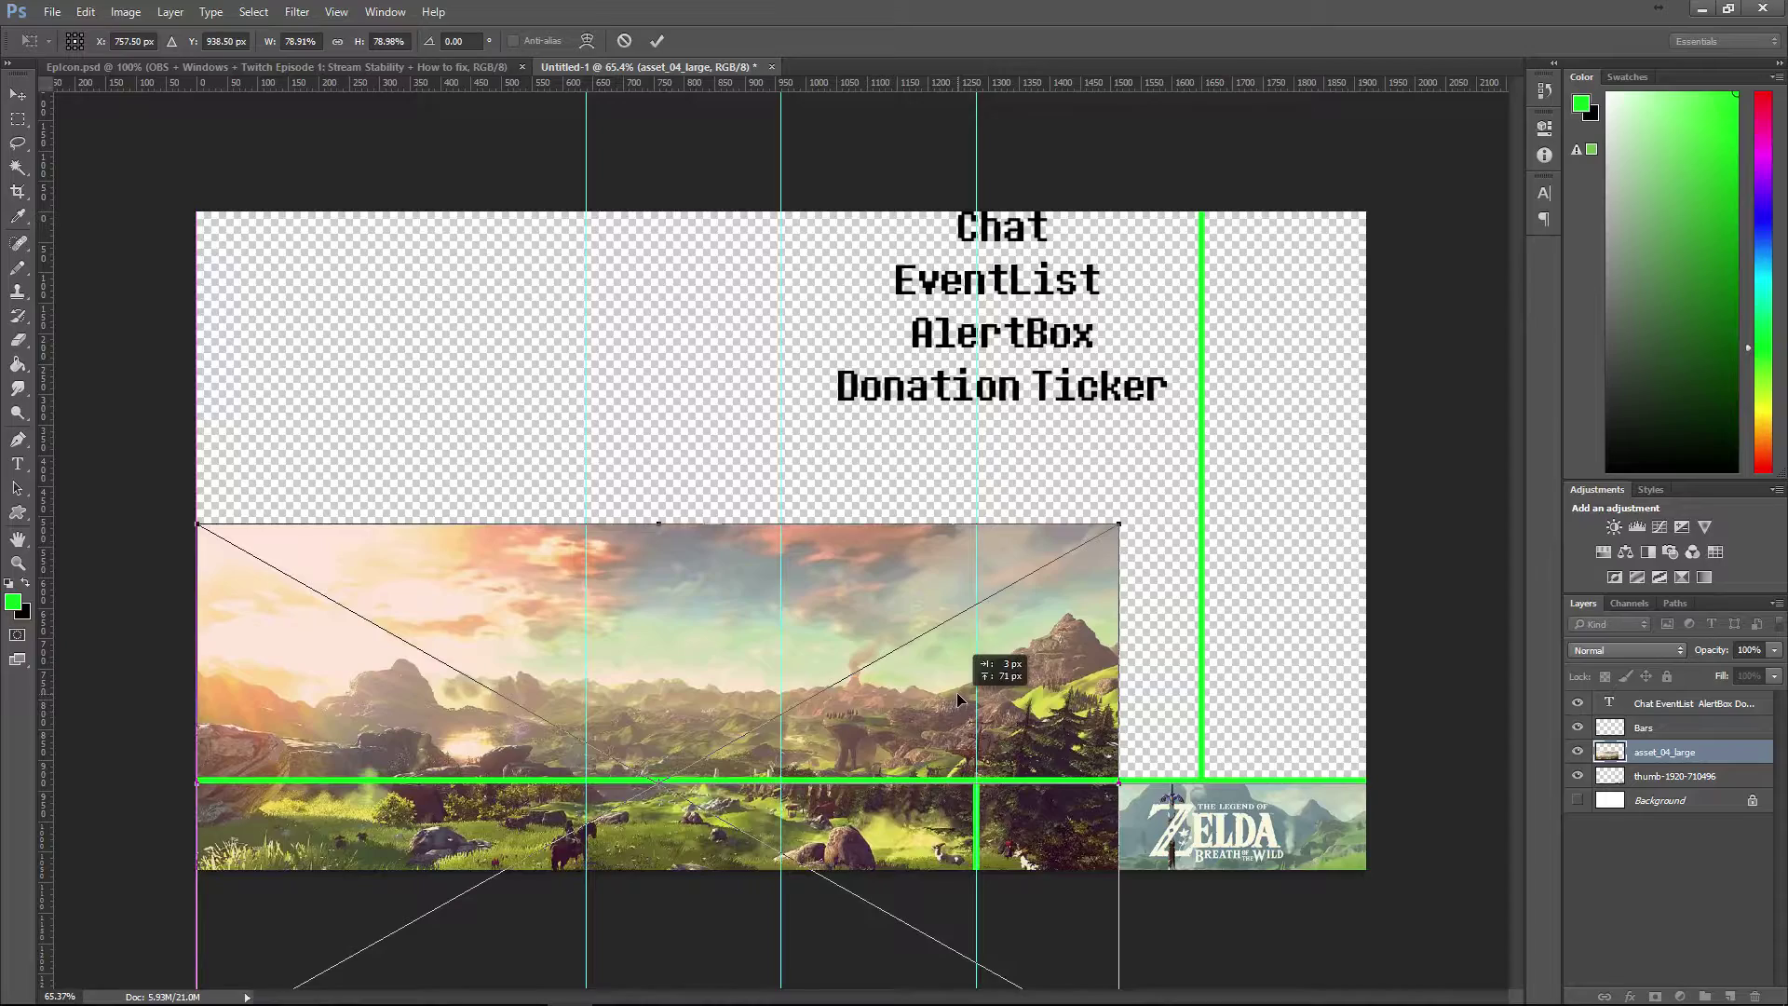
- Scale the landscape image to 66.67% to span from the canvas's left edge to the 1280 px guide, and commit the placement
{"action": "left_click_drag", "start_coordinate": [1120, 523], "coordinate": [1002, 647]}
{"action": "left_click_drag", "start_coordinate": [891, 844], "coordinate": [892, 840]}
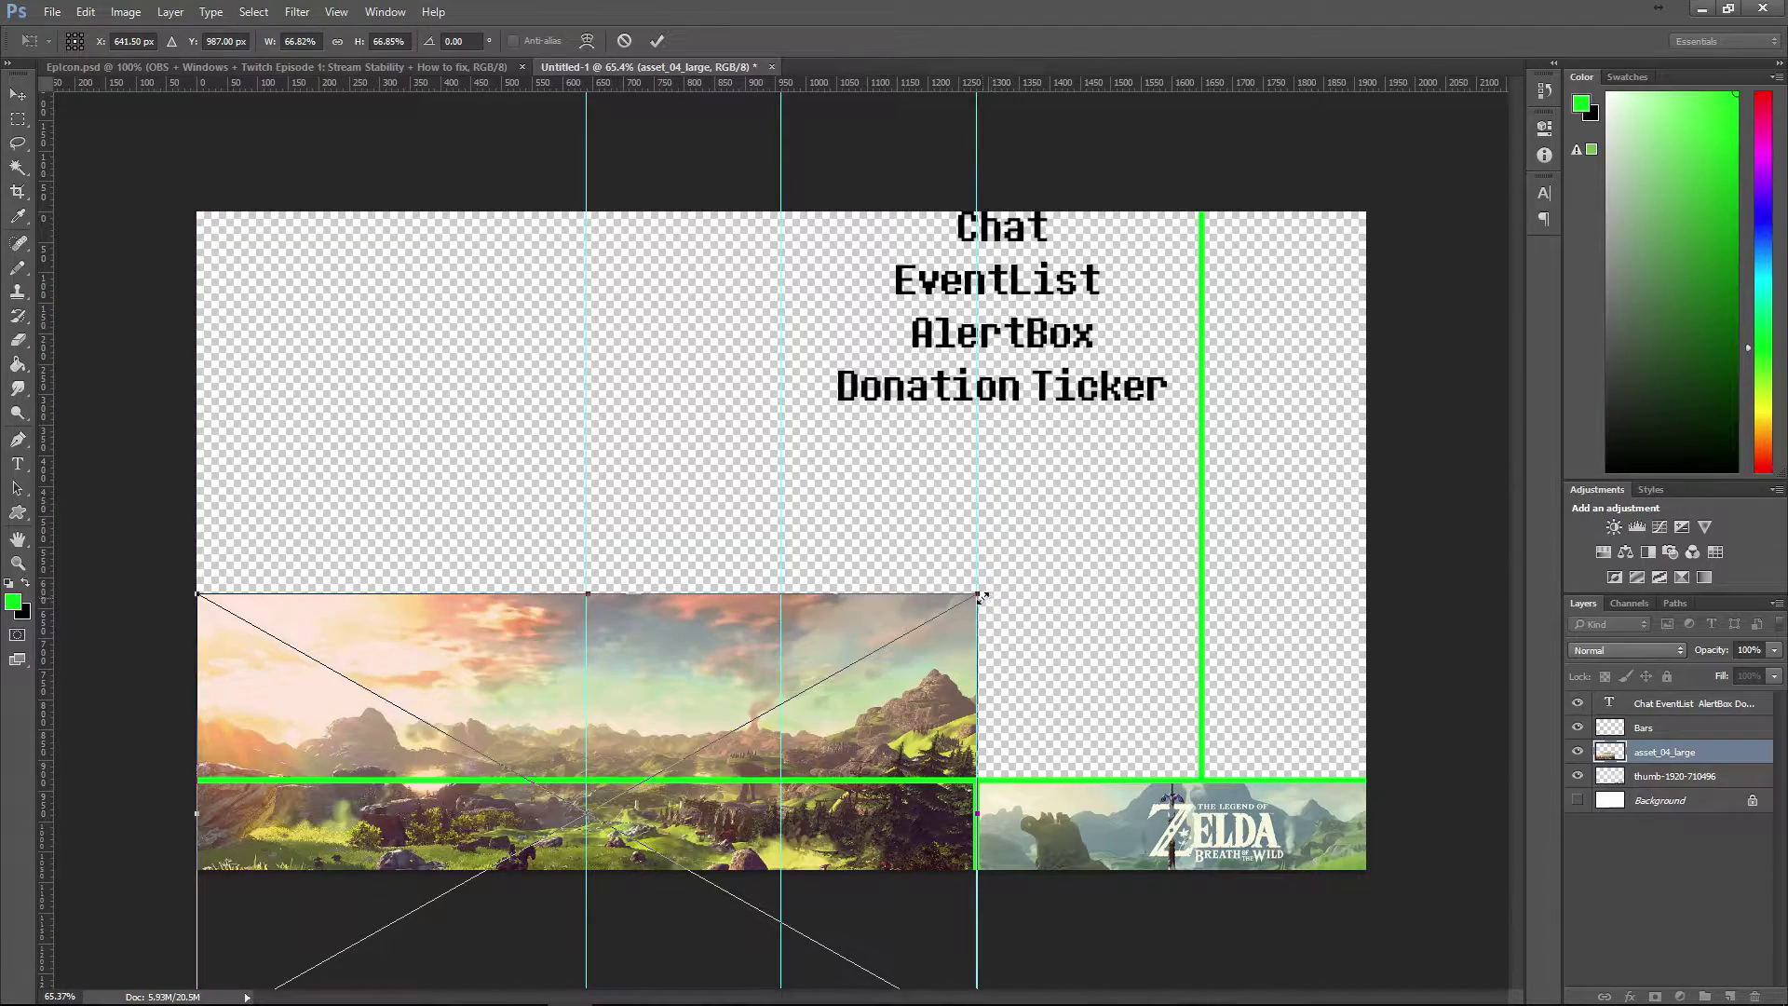
{"action": "left_click_drag", "start_coordinate": [976, 598], "coordinate": [975, 596]}
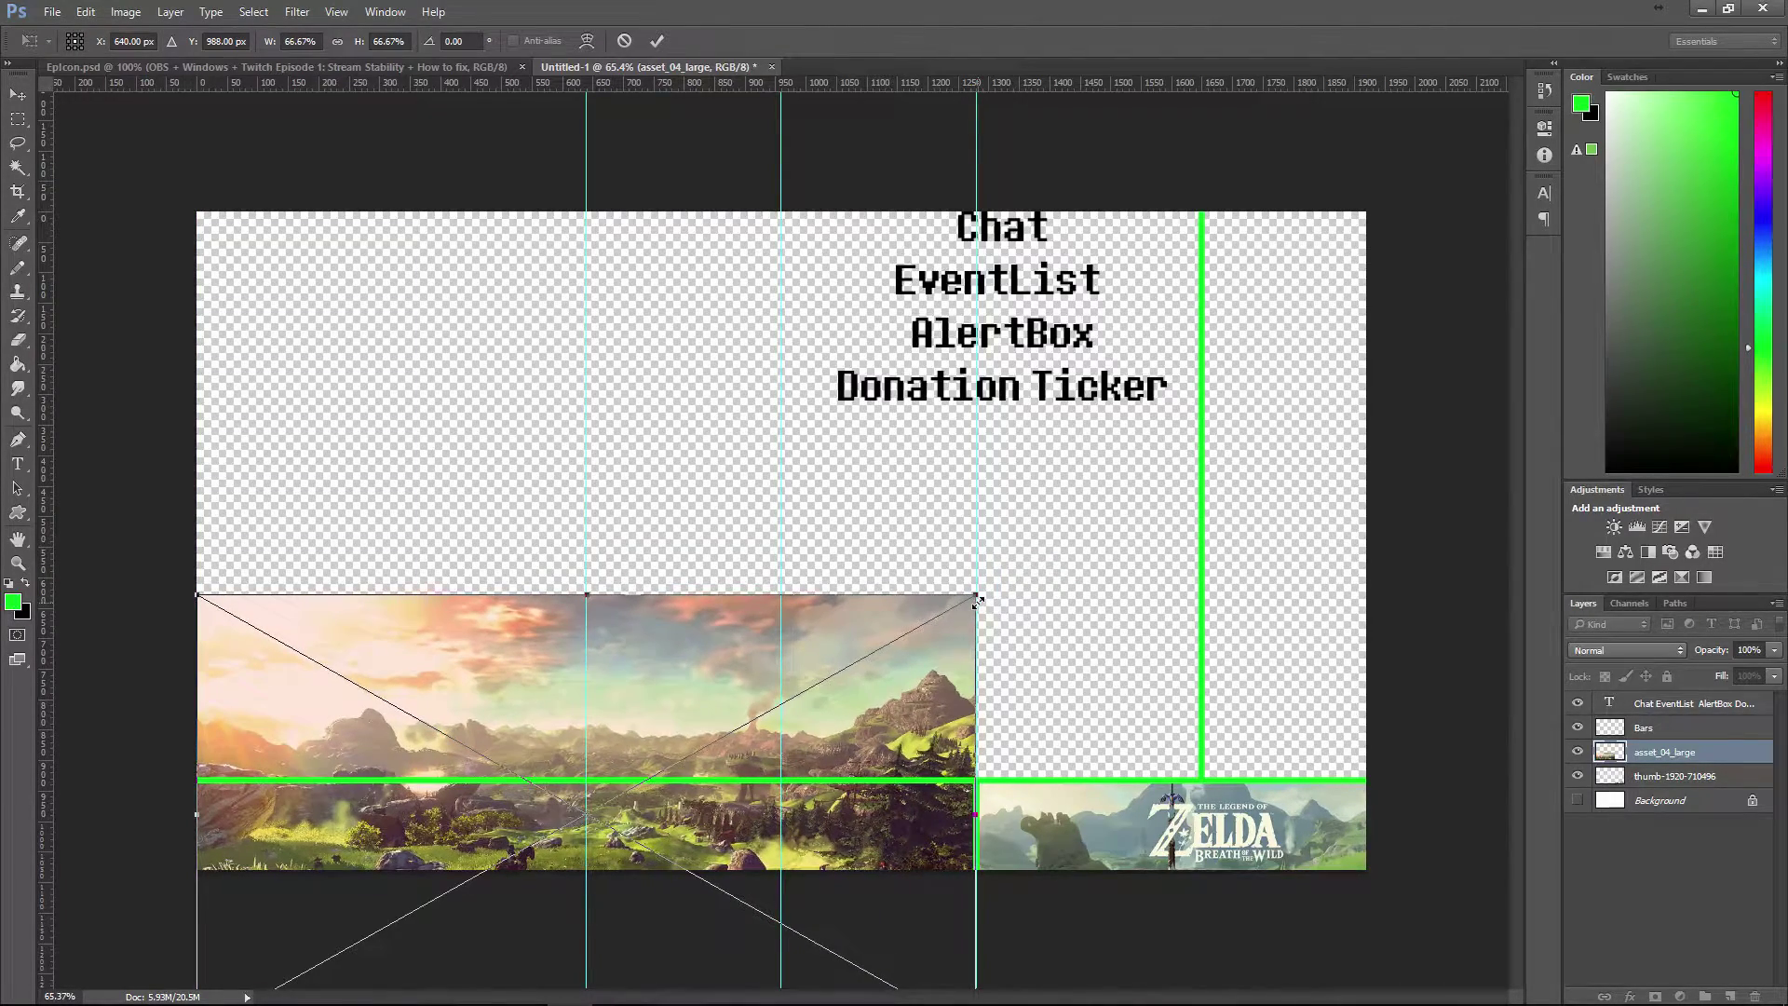
{"action": "mouse_move", "coordinate": [896, 745]}
{"action": "left_mouse_down"}
{"action": "mouse_move", "coordinate": [895, 727]}
{"action": "mouse_move", "coordinate": [896, 813]}
{"action": "mouse_move", "coordinate": [887, 738]}
{"action": "left_mouse_up"}
{"action": "left_click", "coordinate": [18, 118]}
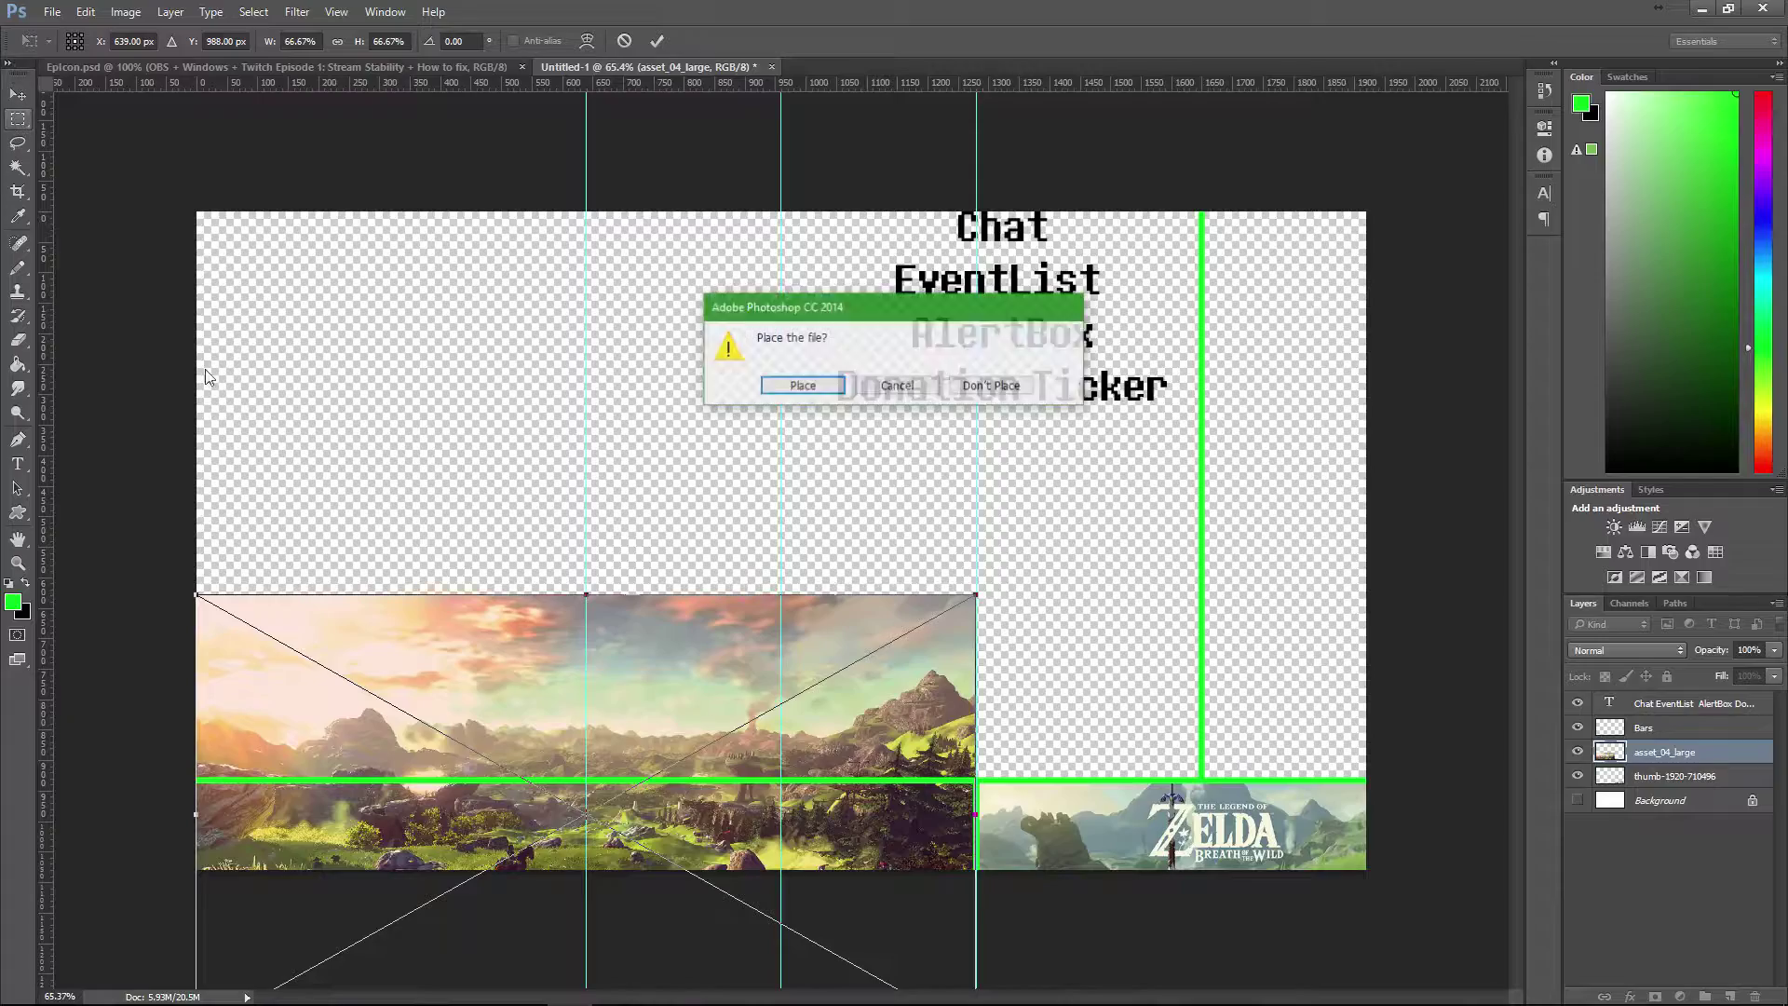
{"action": "left_click", "coordinate": [815, 393]}
- Rasterize the asset_04_large layer and select the part of the image inside the lower-left box below the horizontal bar
{"action": "right_click", "coordinate": [1648, 755]}
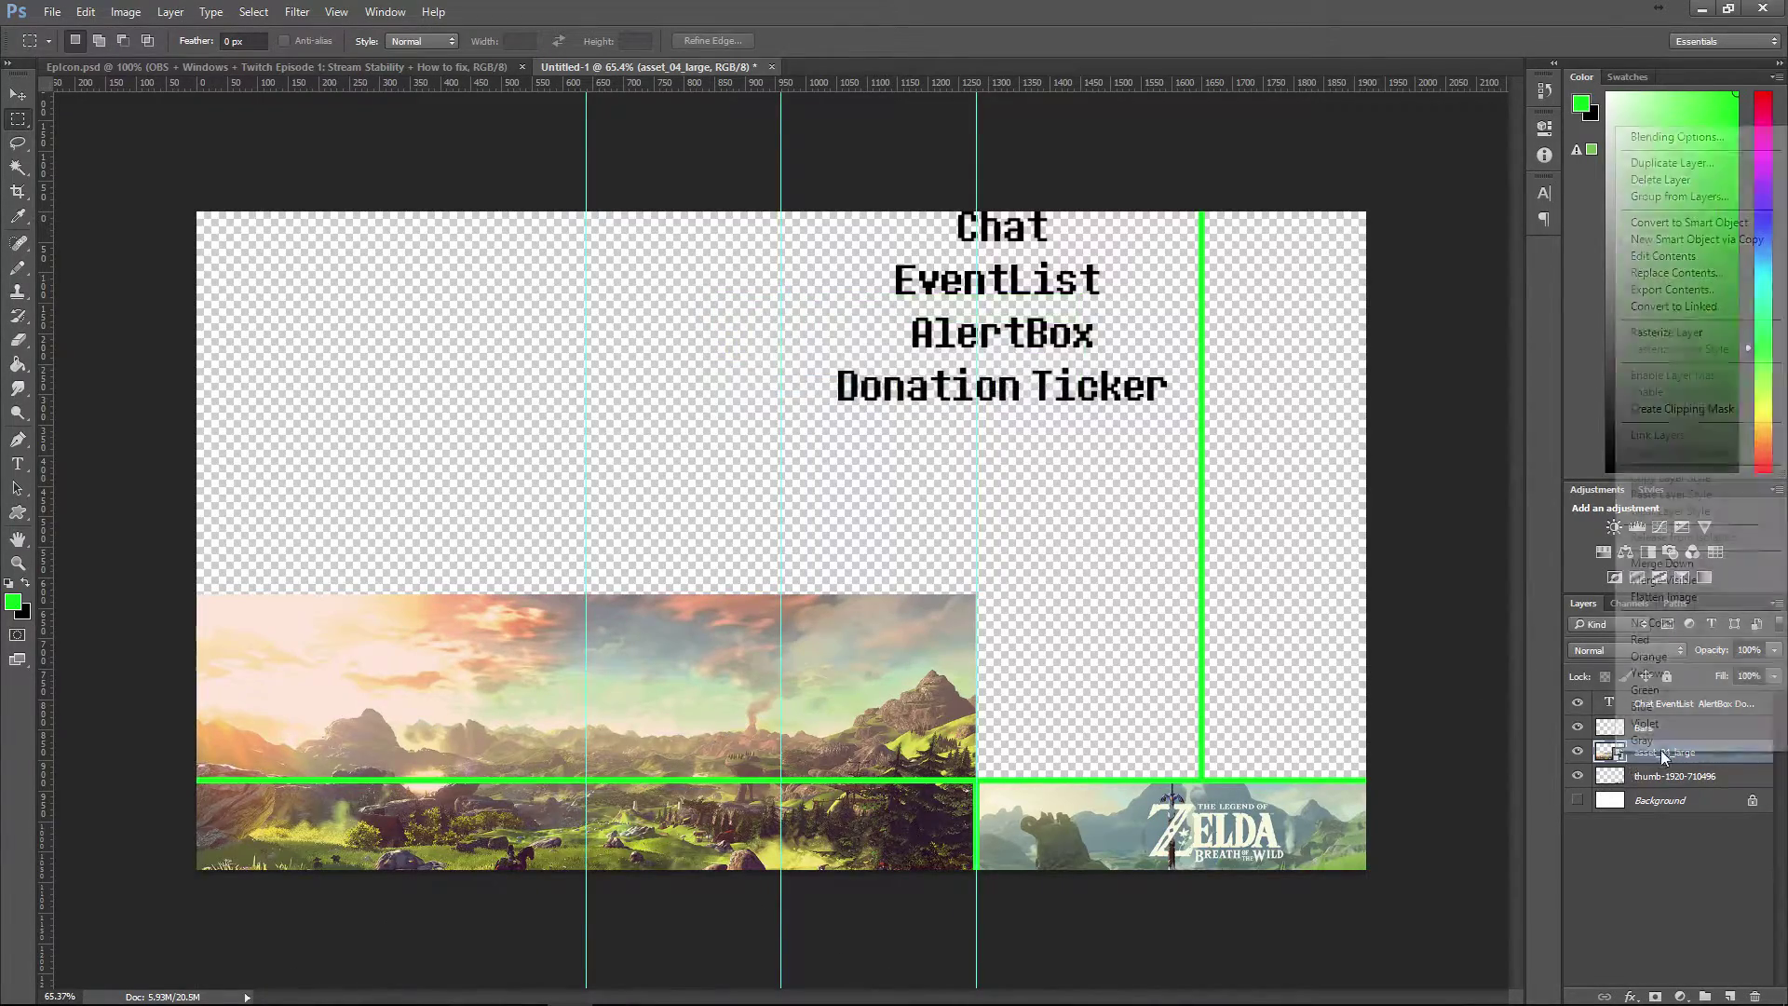
{"action": "key", "text": "Escape"}
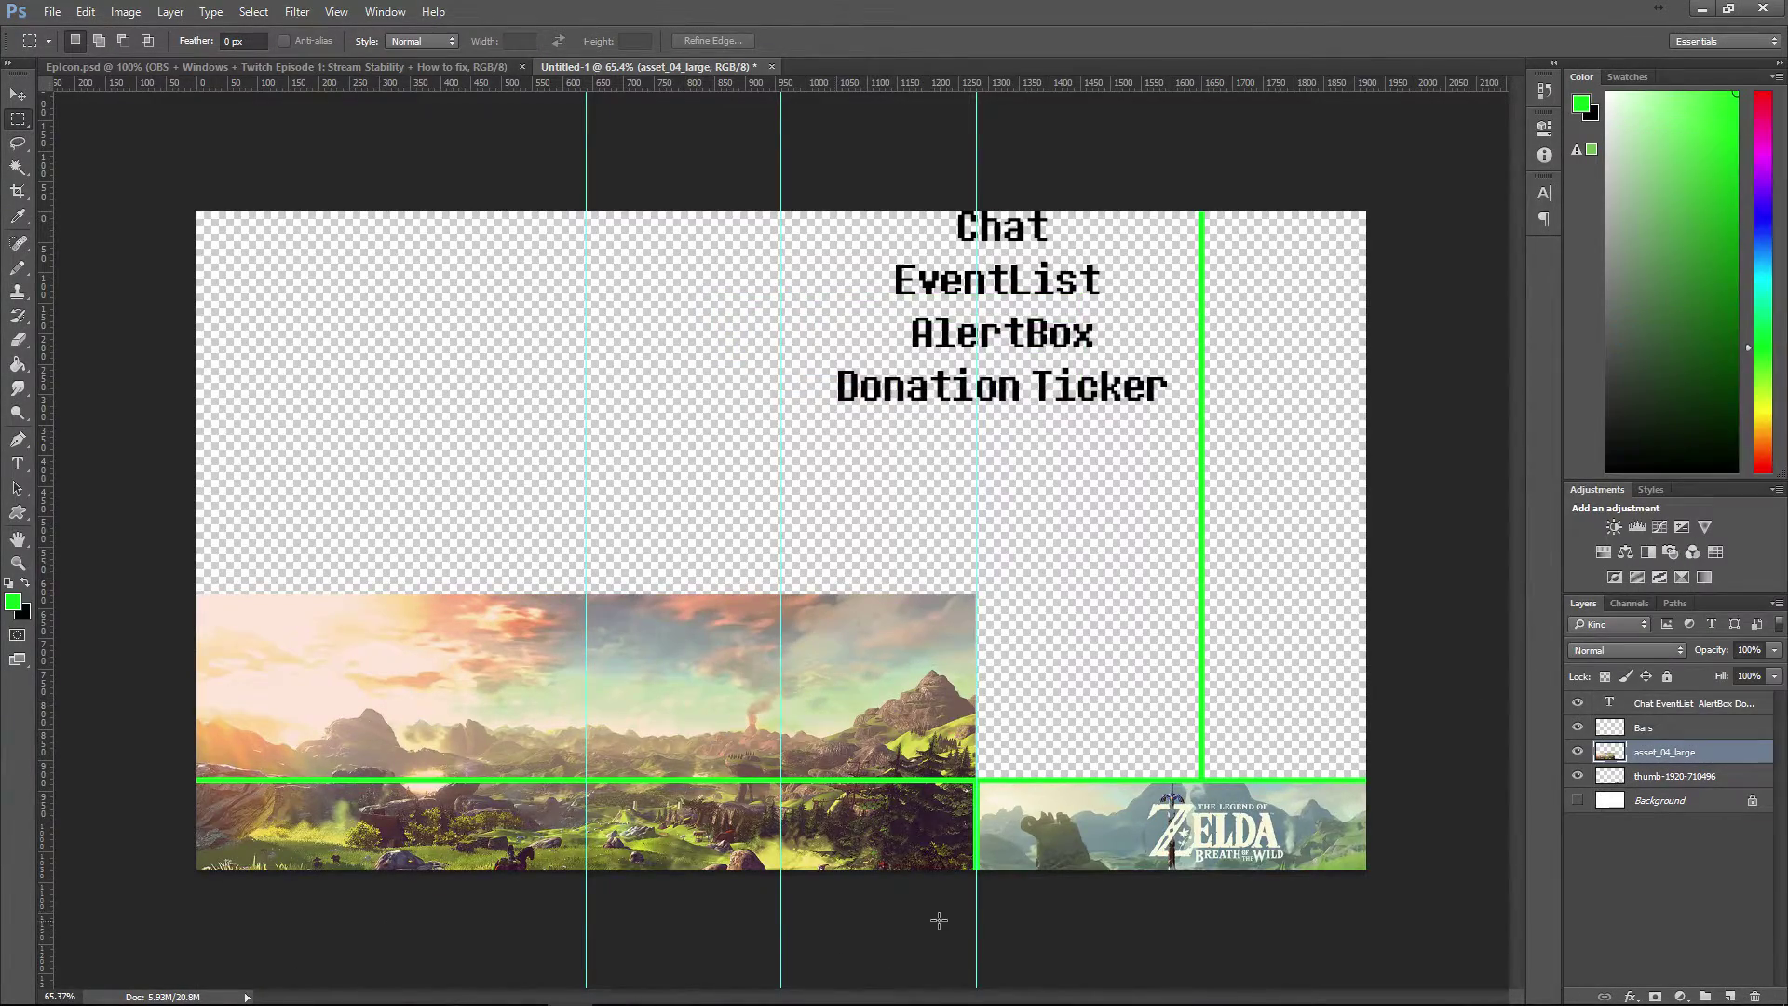
{"action": "scroll", "coordinate": [937, 918], "scroll_direction": "up", "scroll_amount": 6}
{"action": "left_click_drag", "start_coordinate": [1099, 847], "coordinate": [399, 184]}
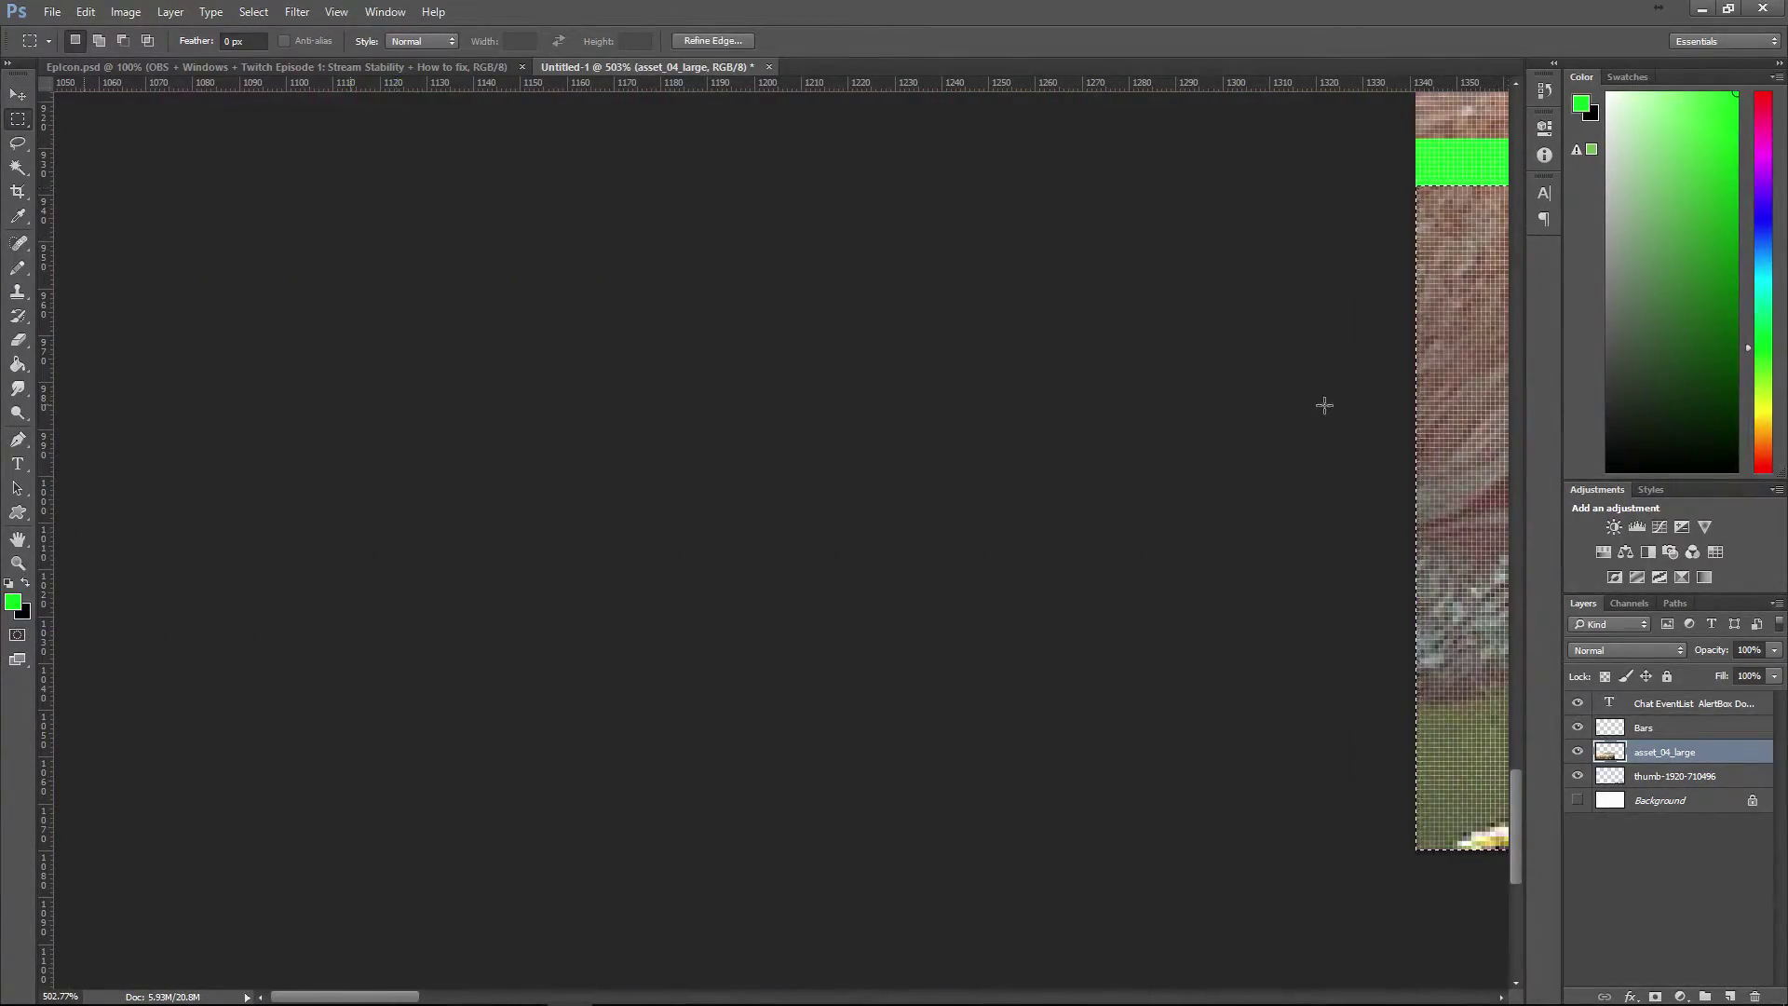
- Invert the selection, delete the landscape image area outside the lower-left box, and deselect
{"action": "right_click", "coordinate": [1494, 382]}
{"action": "left_click", "coordinate": [1509, 410]}
{"action": "scroll", "coordinate": [1281, 594], "scroll_direction": "down", "scroll_amount": 1}
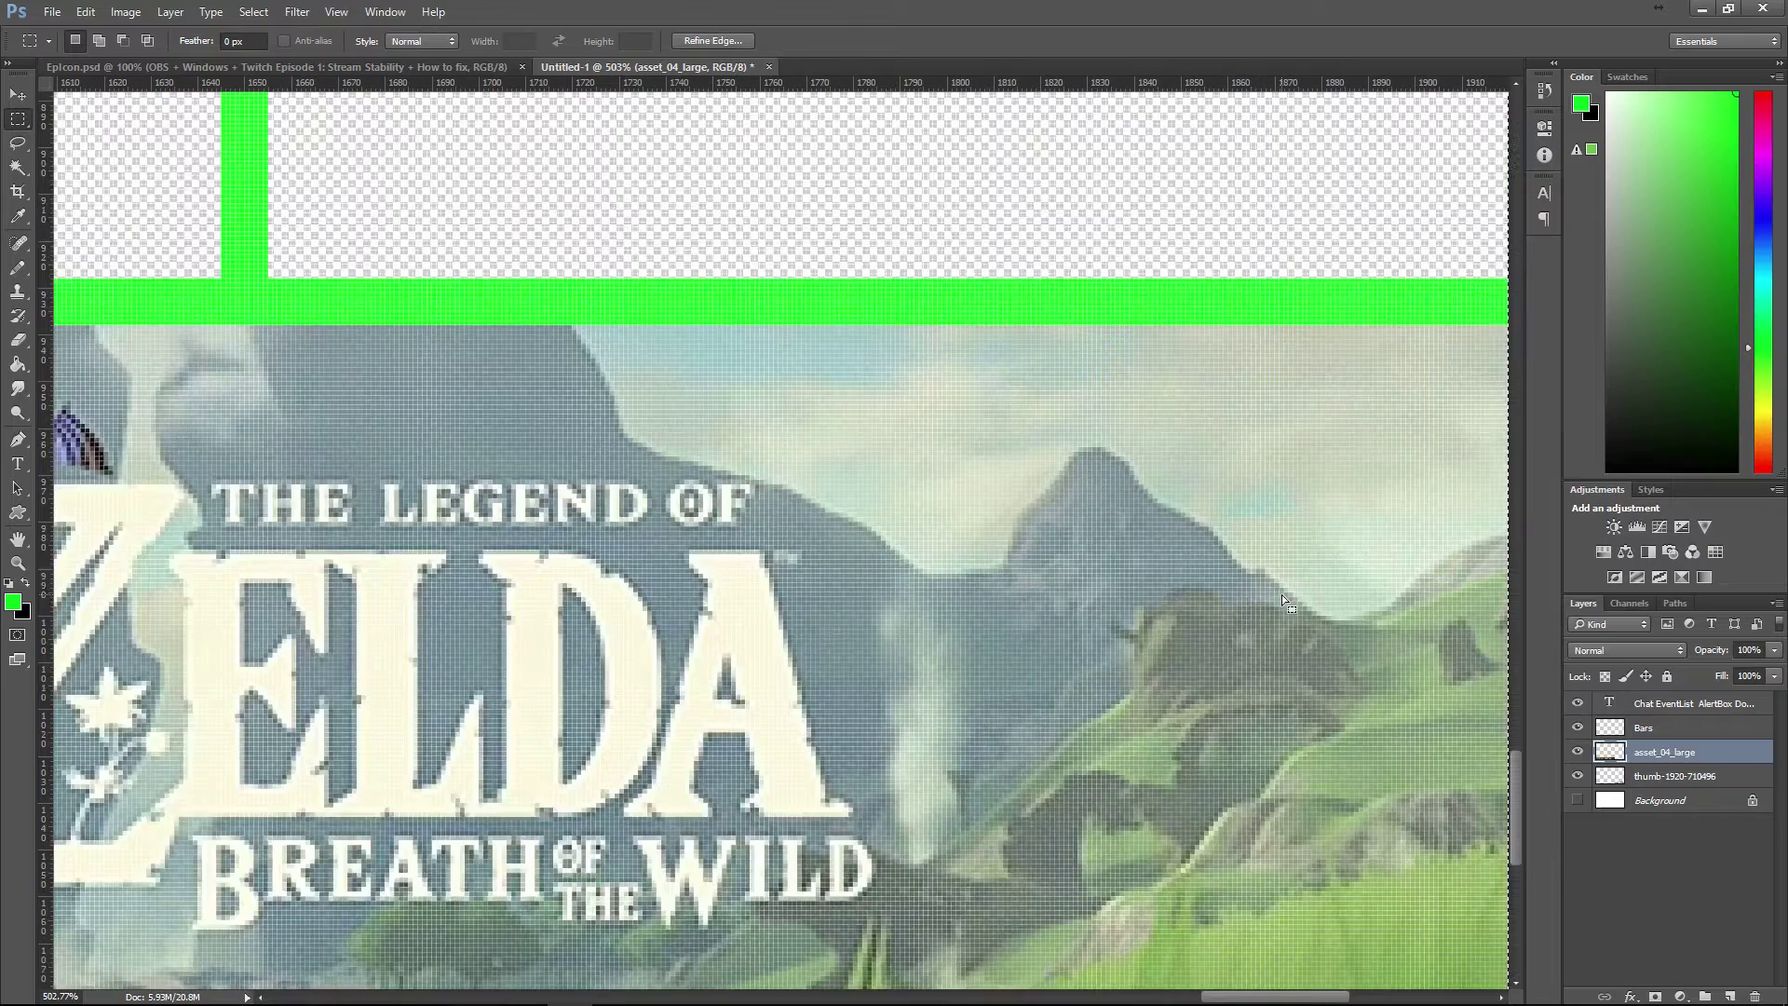
{"action": "scroll", "coordinate": [1218, 615], "scroll_direction": "down", "scroll_amount": 5}
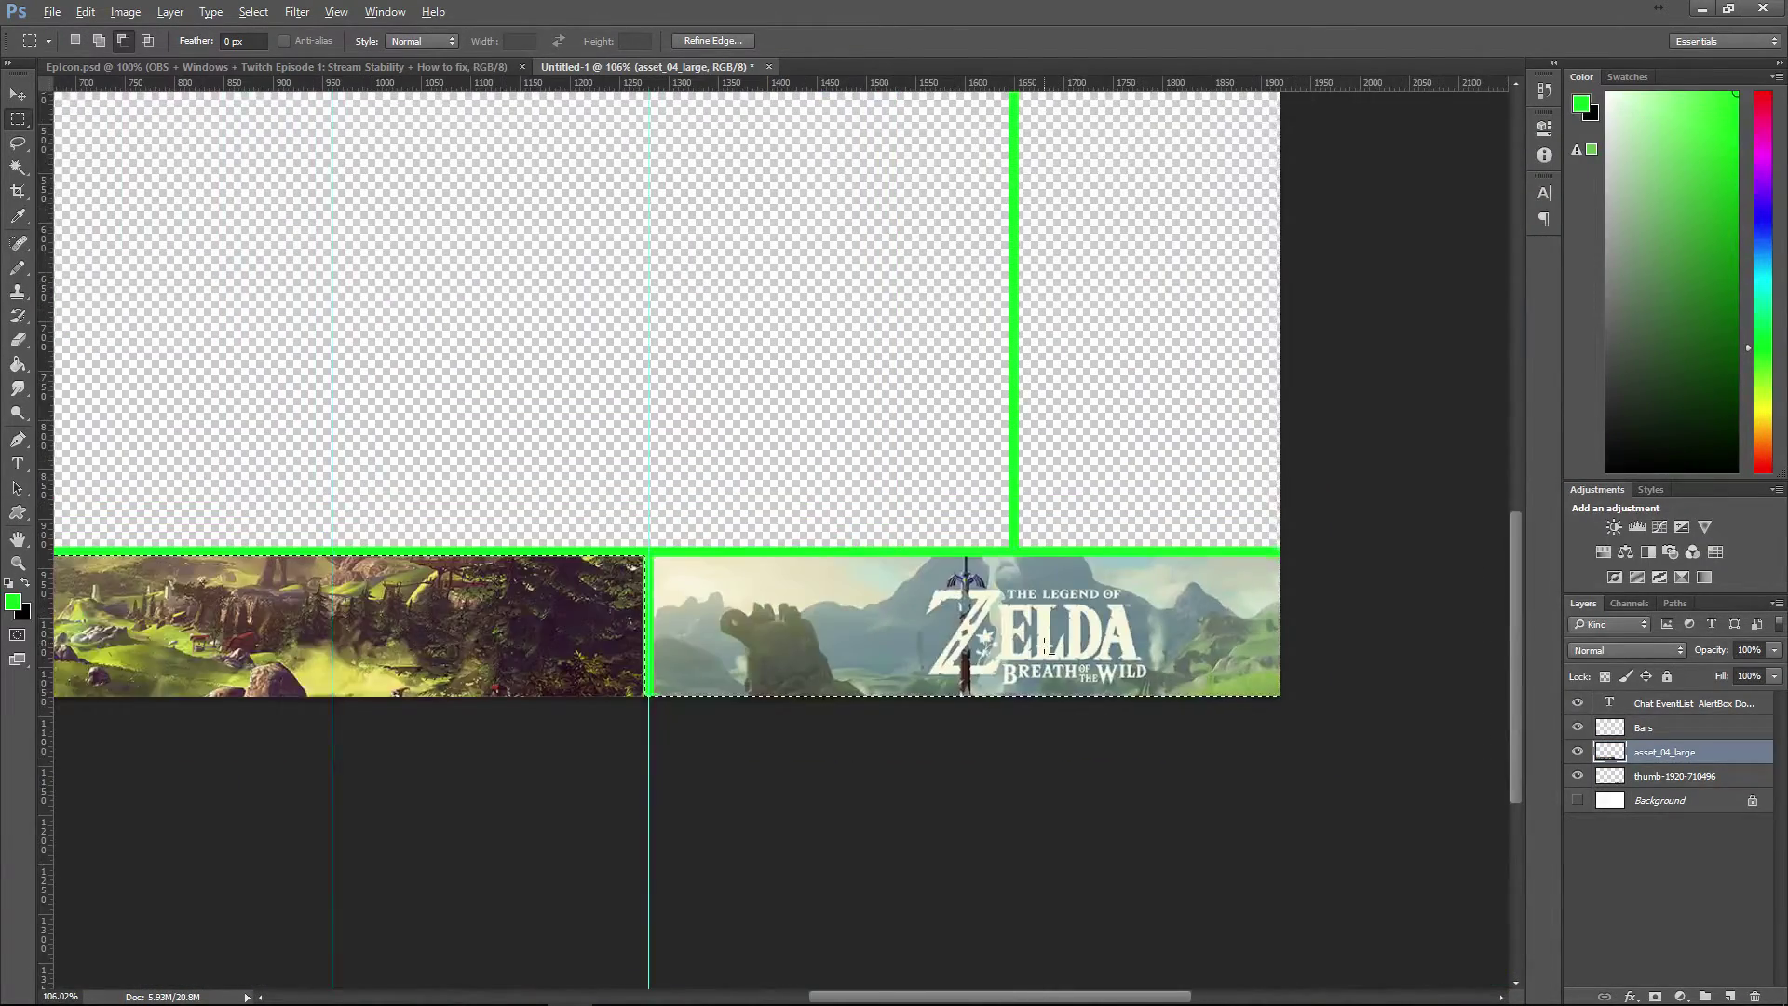
{"action": "scroll", "coordinate": [971, 758], "scroll_direction": "down", "scroll_amount": 2}
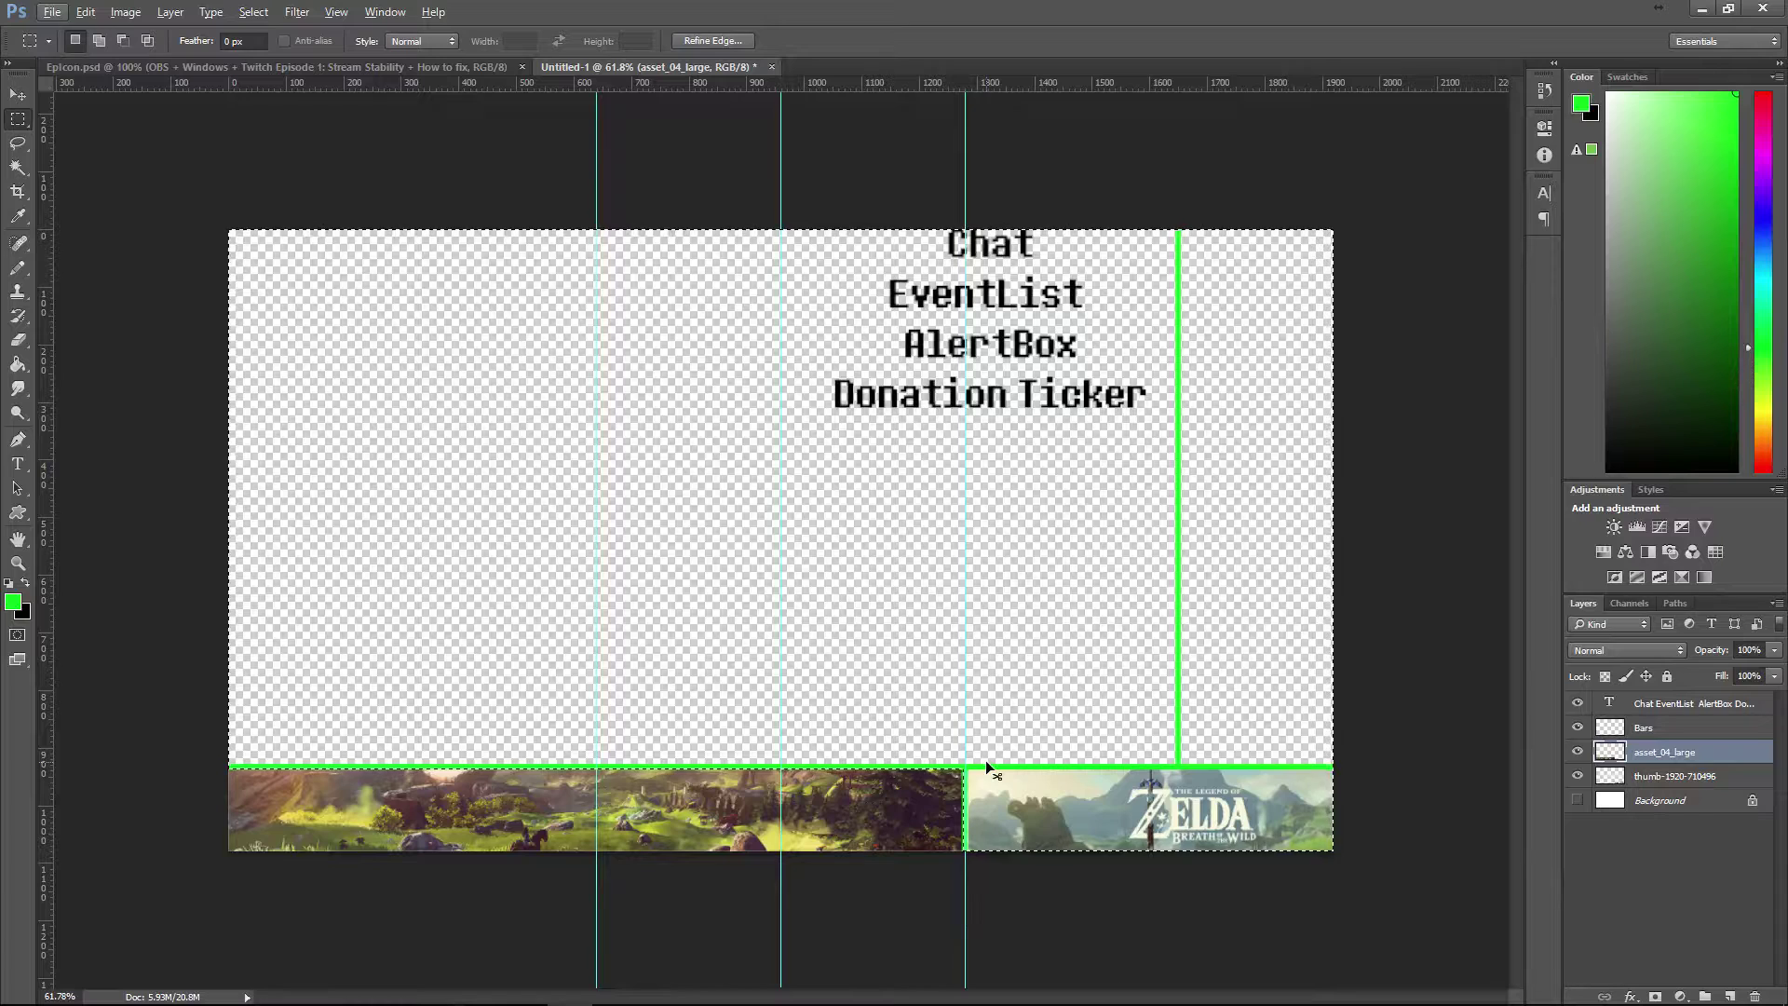
{"action": "left_click", "coordinate": [964, 743]}
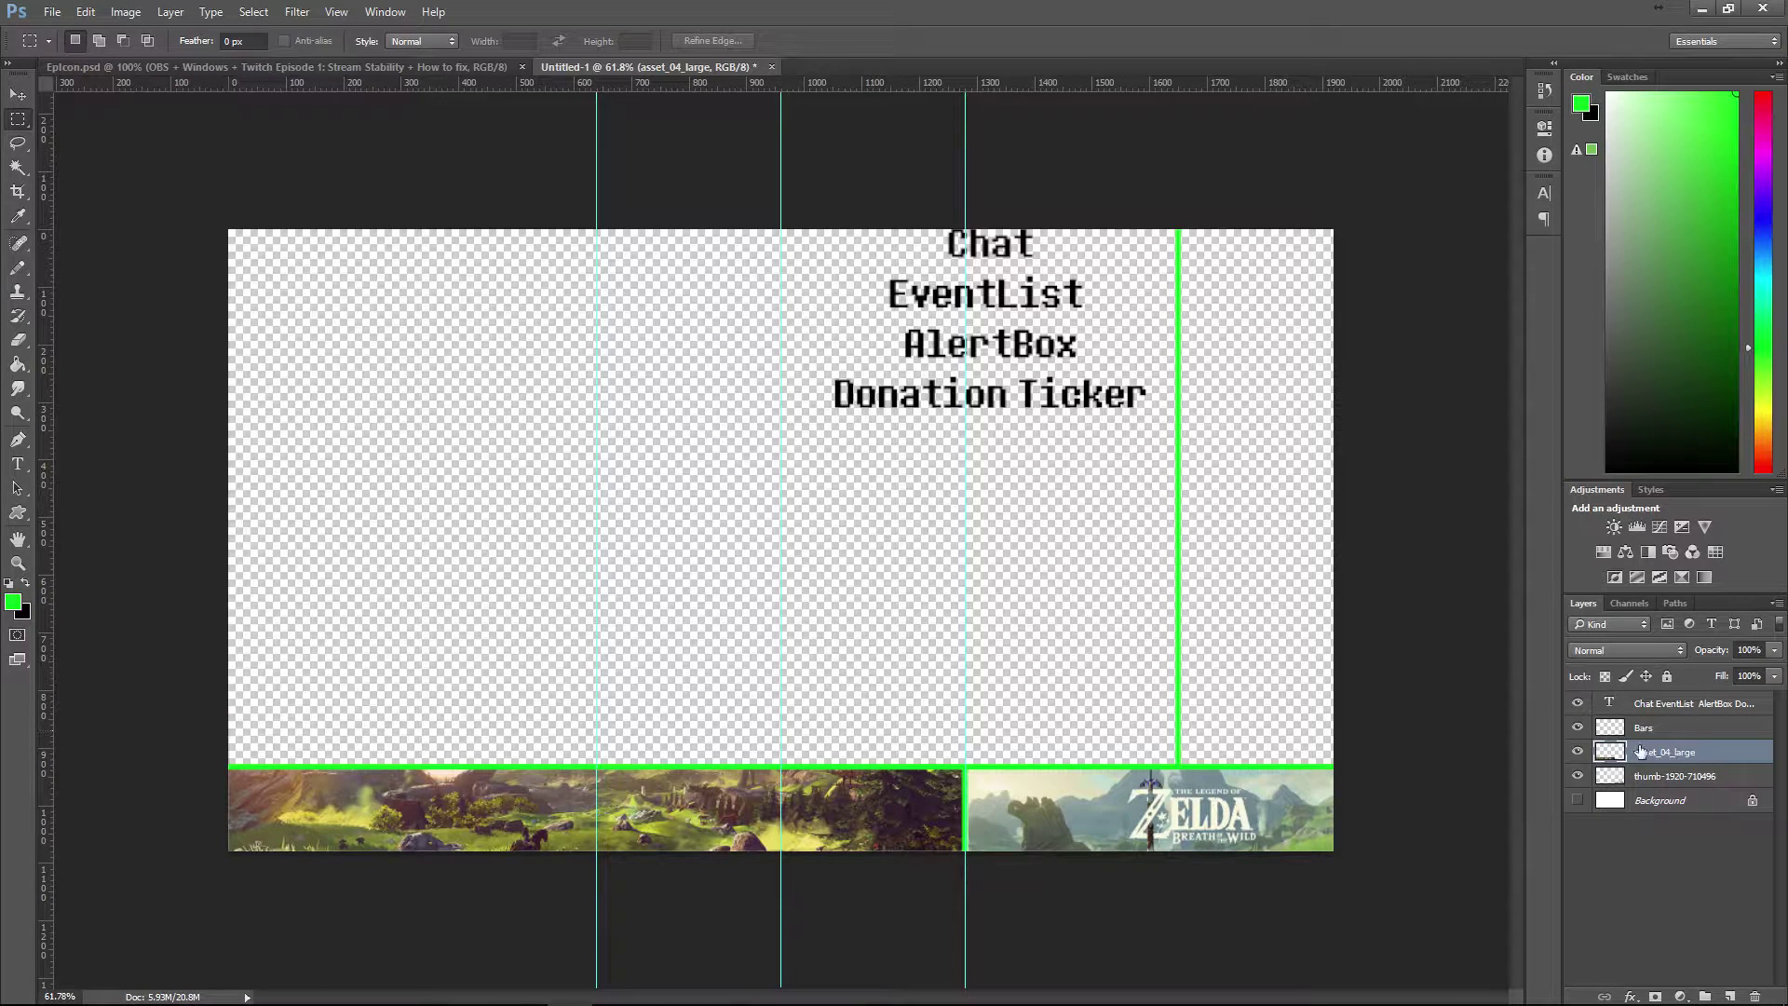
- Create a new layer named Iris above the text layer
{"action": "left_click", "coordinate": [1681, 838]}
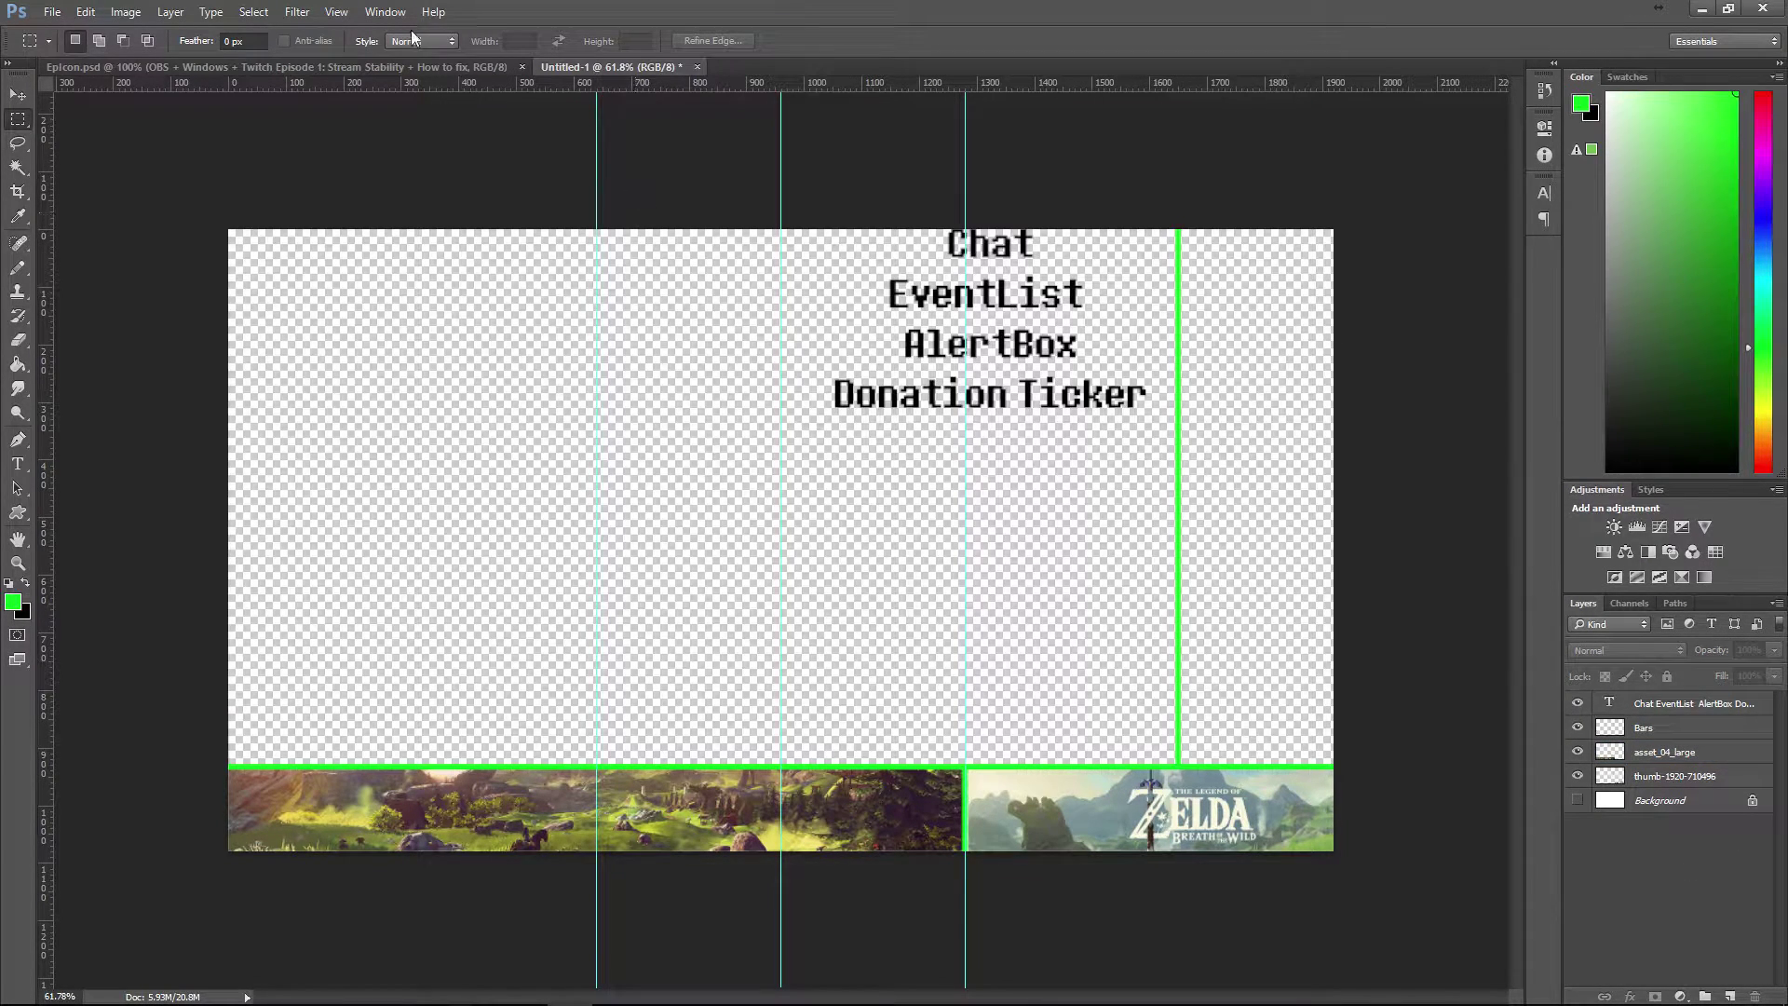
{"action": "left_click", "coordinate": [170, 12]}
{"action": "mouse_move", "coordinate": [176, 33]}
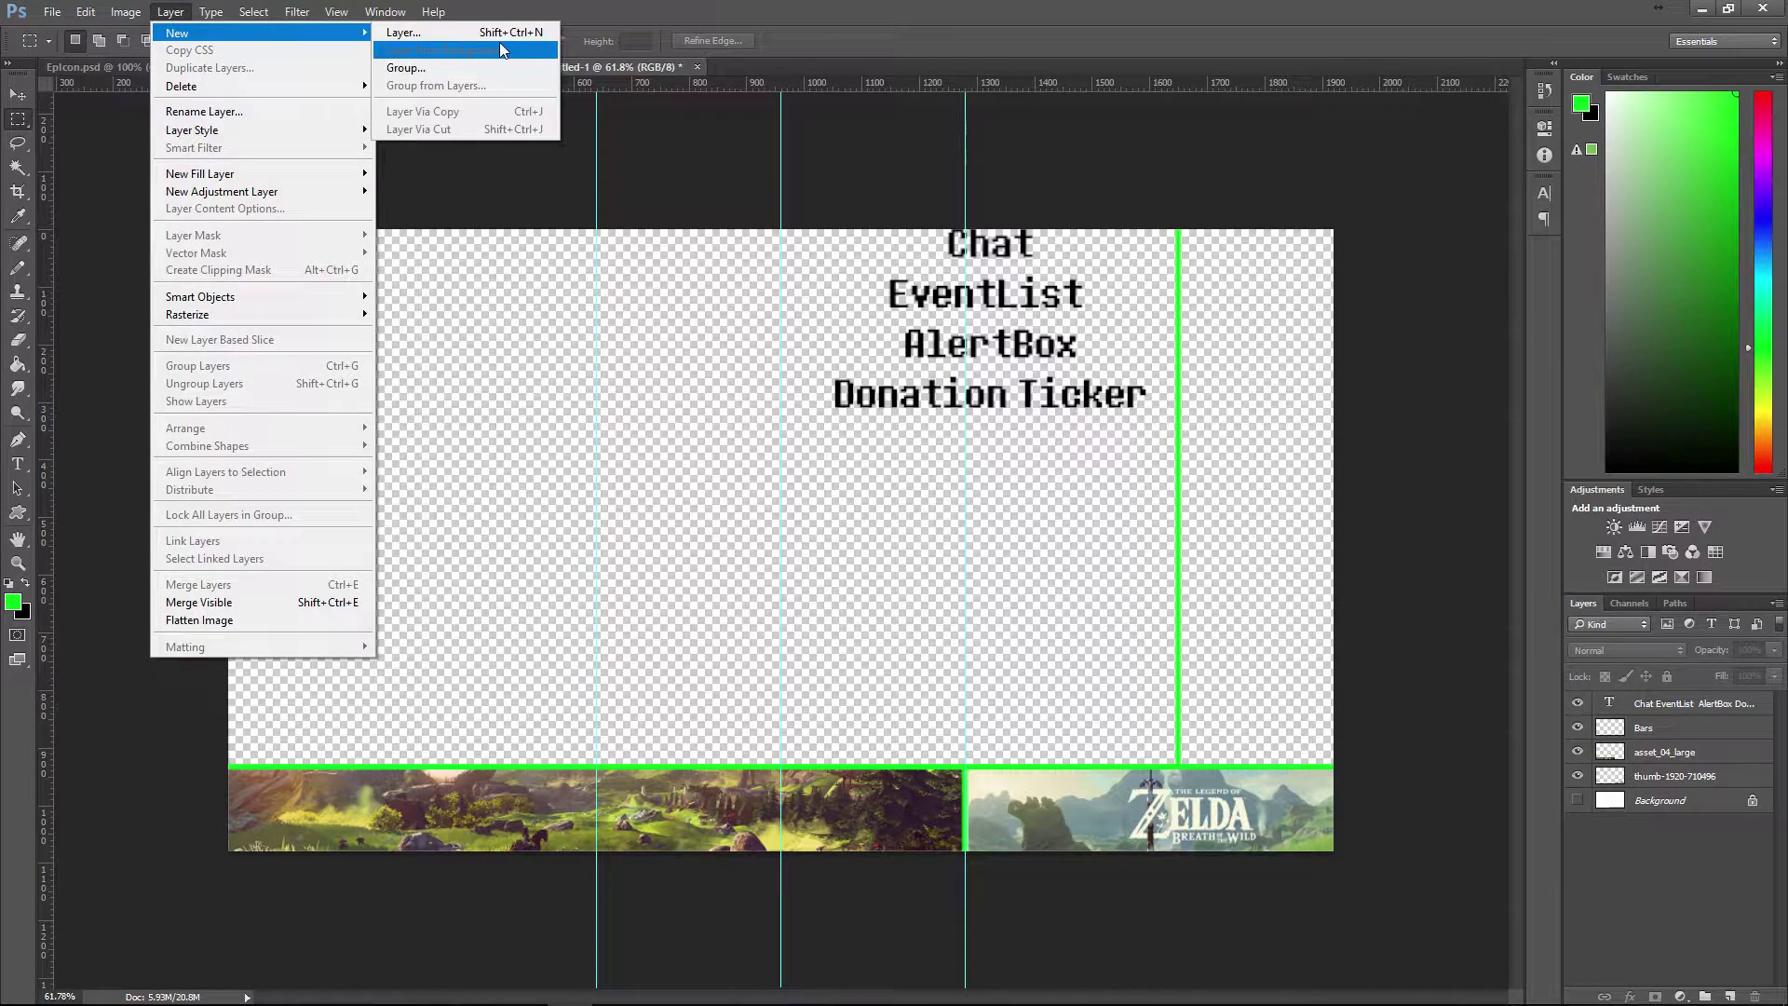
{"action": "left_click", "coordinate": [410, 35]}
{"action": "type", "text": "Iris"}
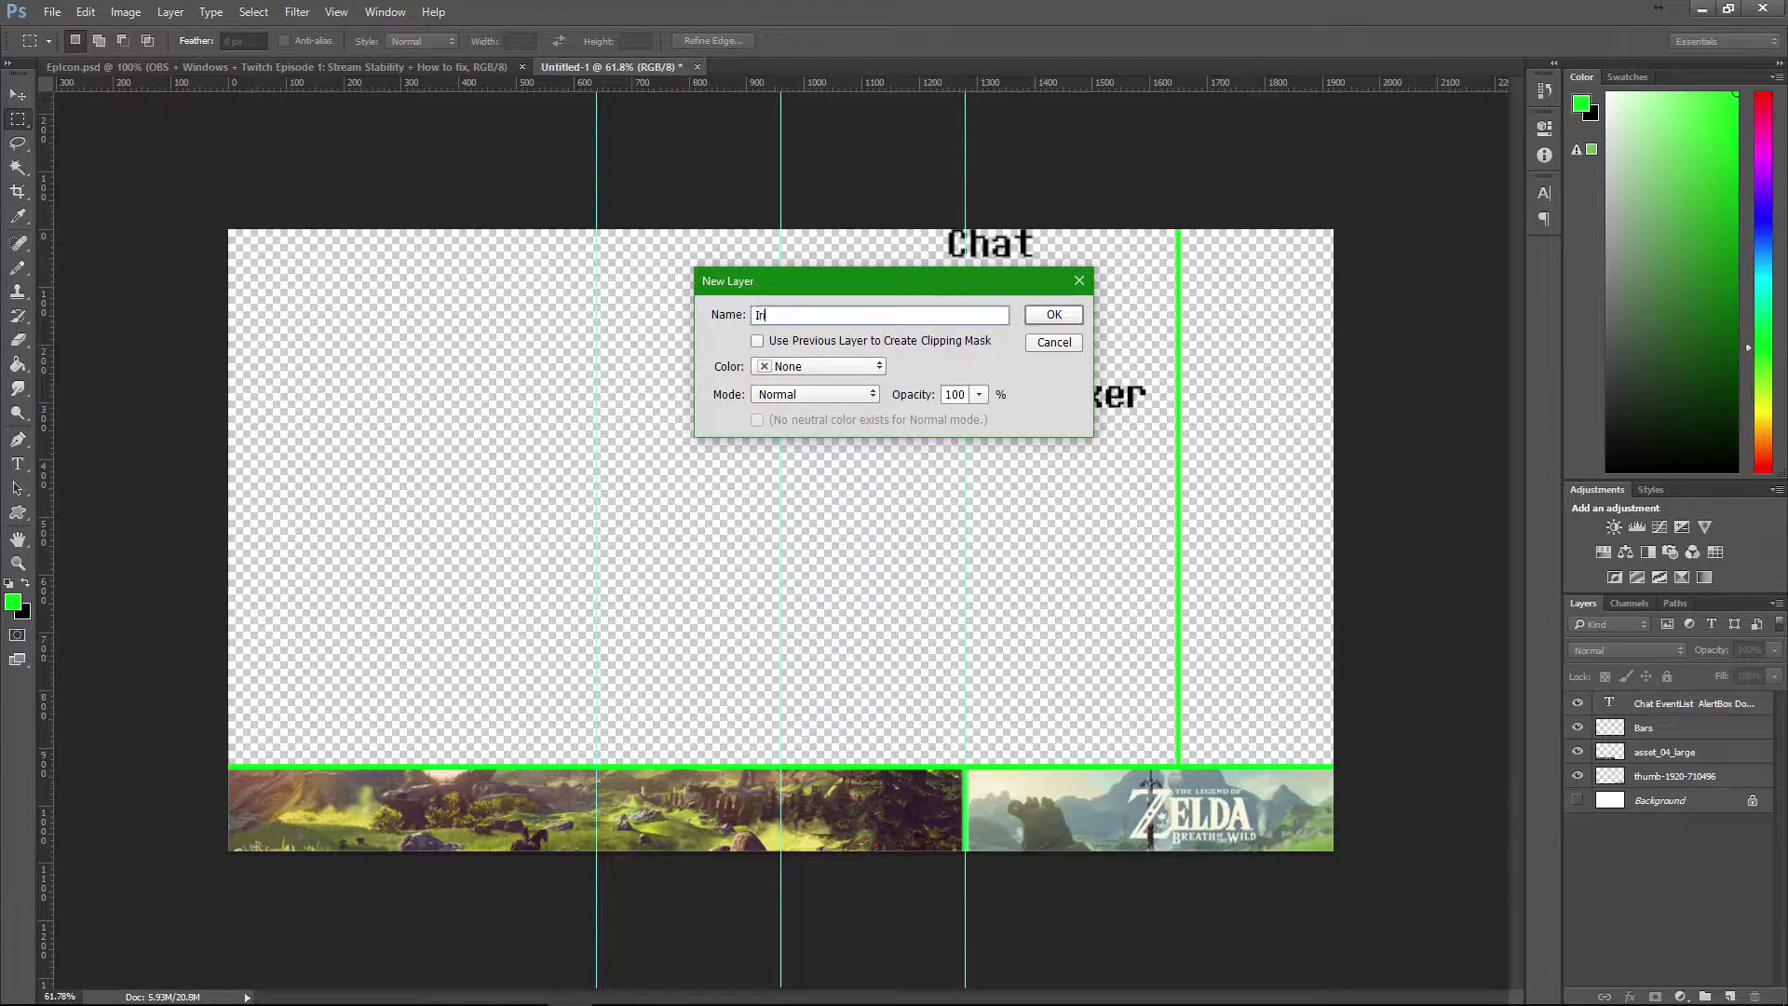
{"action": "left_click", "coordinate": [1048, 315]}
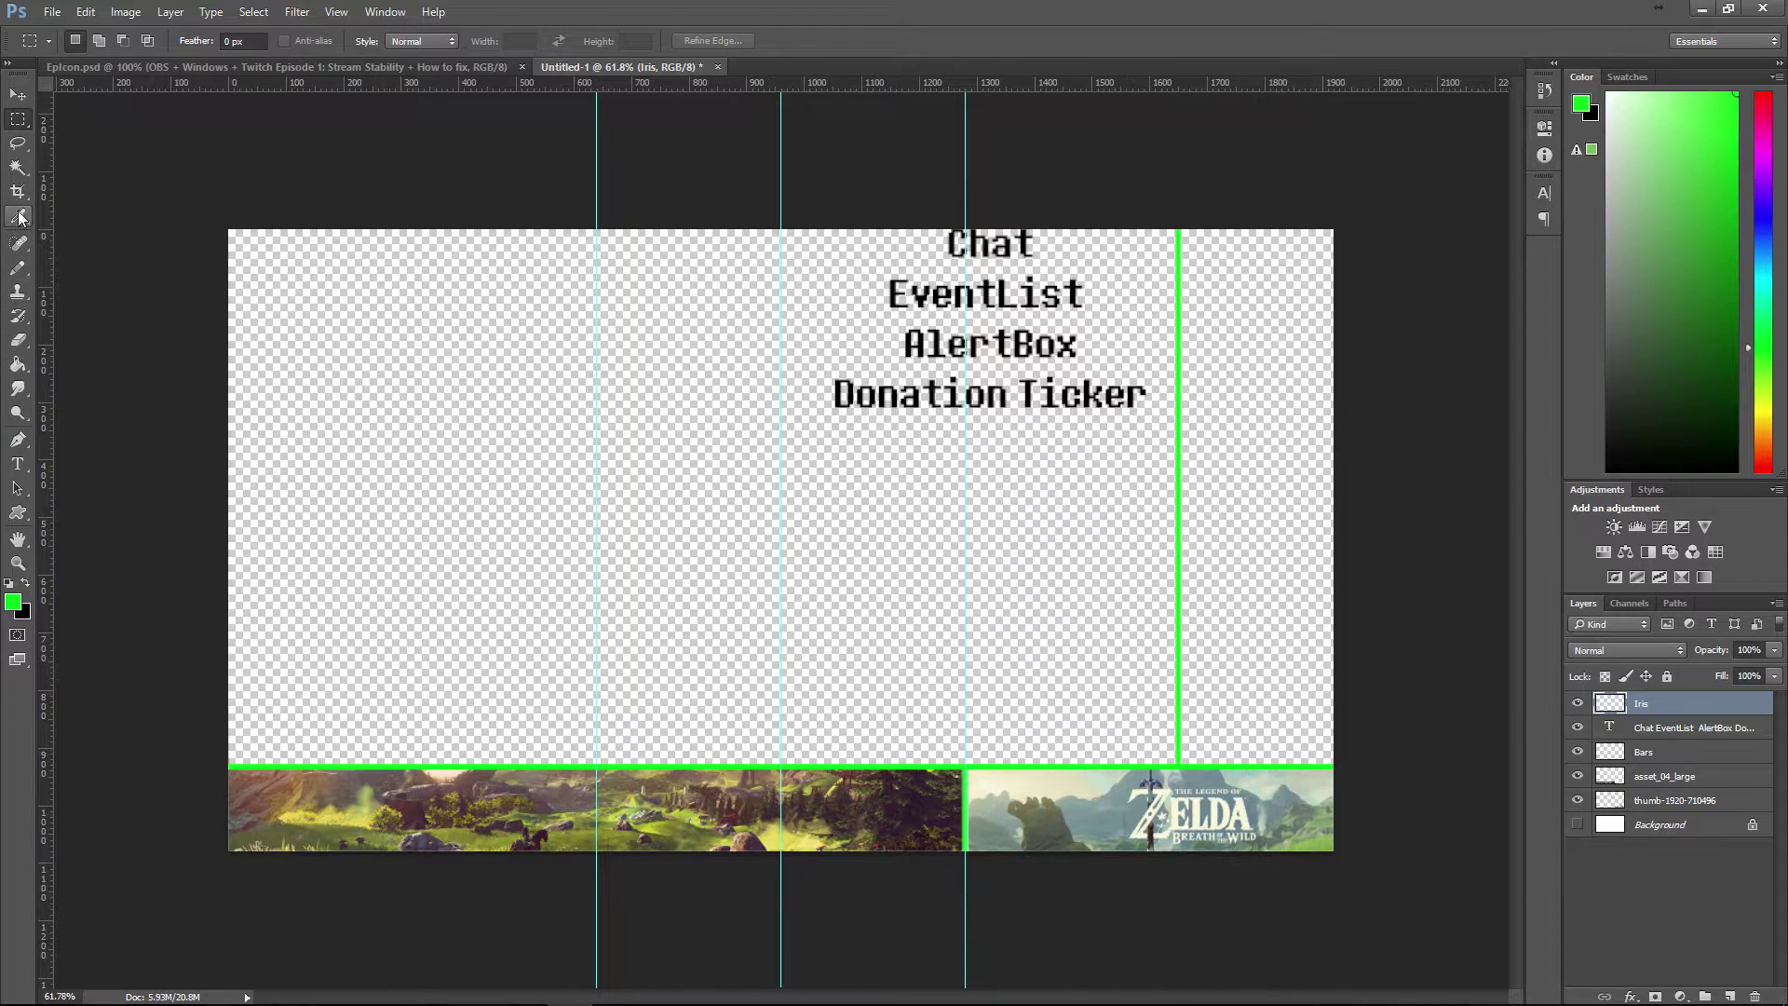
- Choose the Gradient Tool with the Neutral Density preset
{"action": "right_click", "coordinate": [18, 365]}
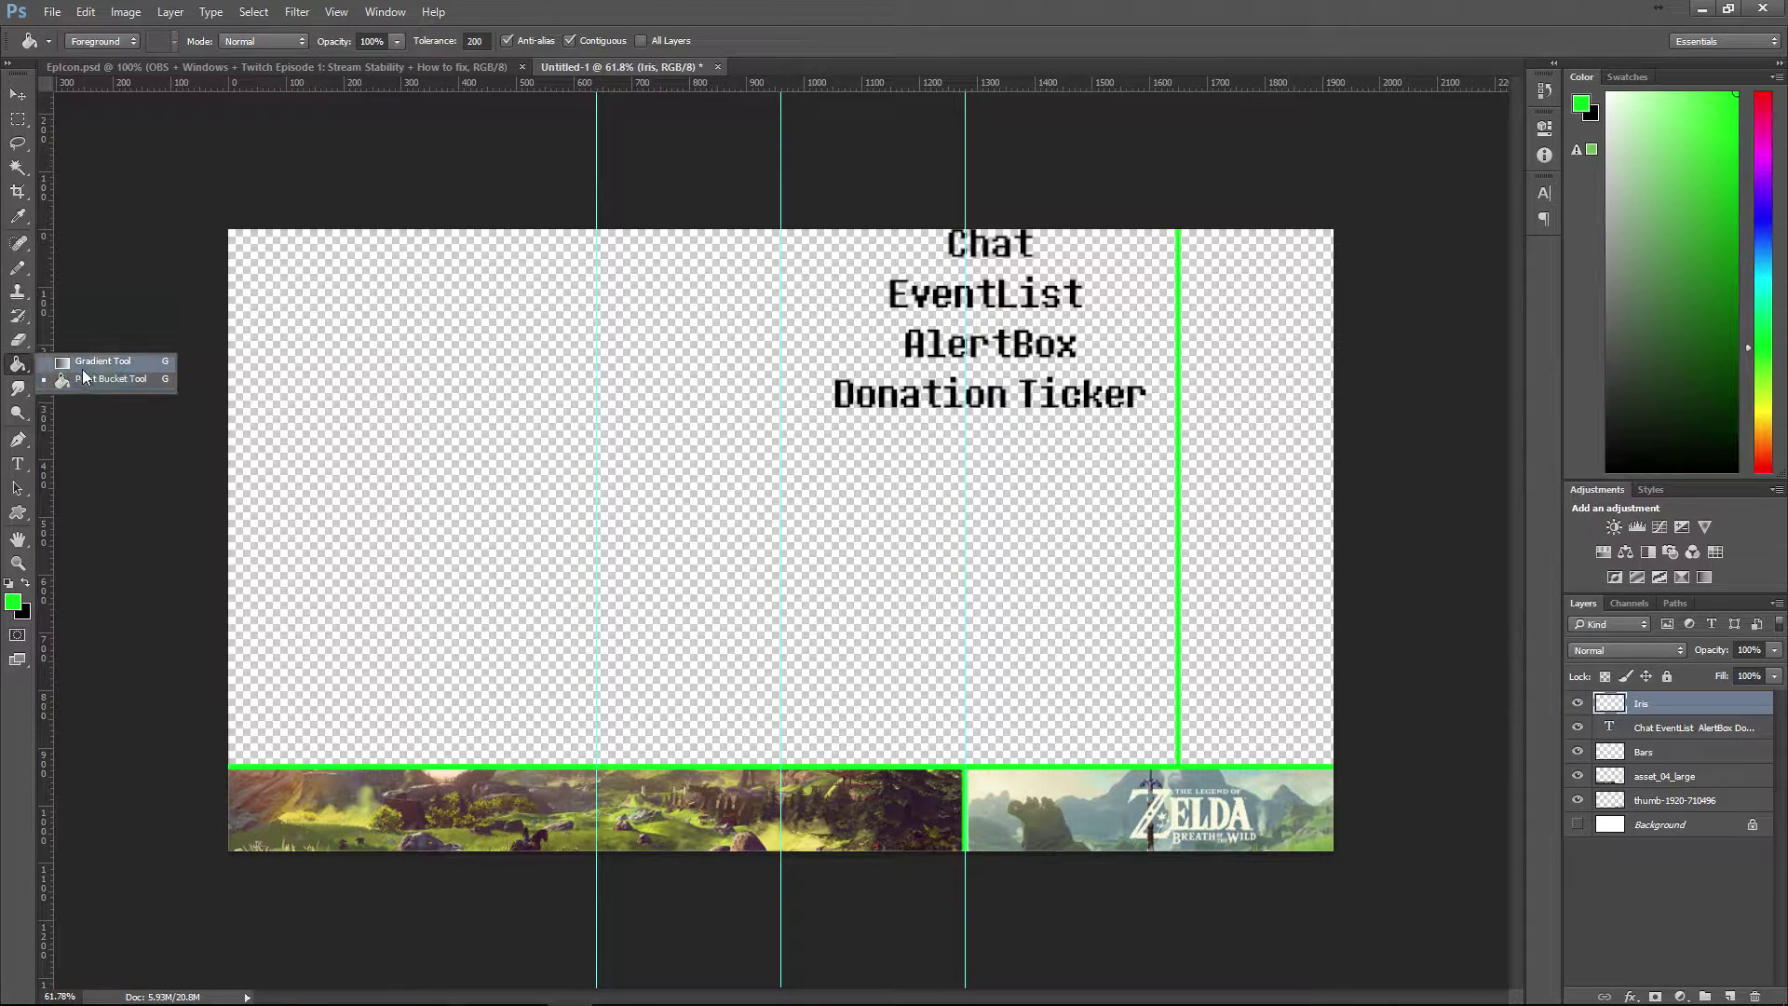
{"action": "left_click", "coordinate": [112, 360]}
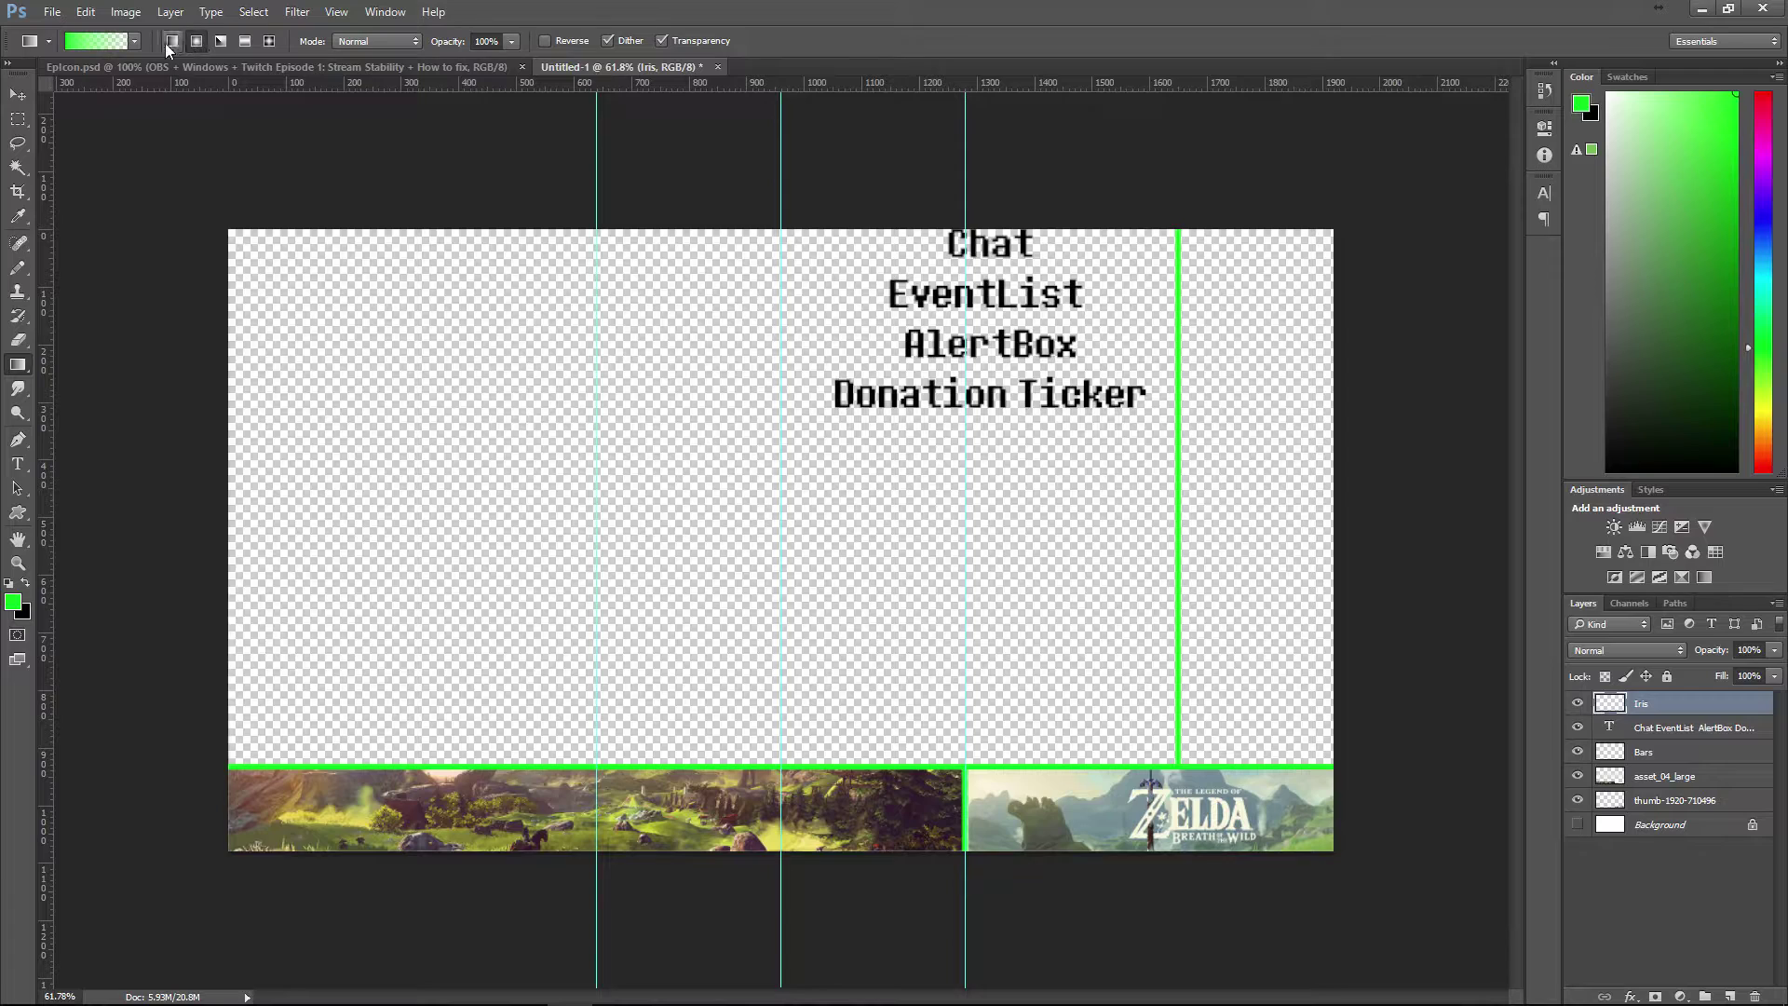
{"action": "left_click", "coordinate": [136, 41]}
{"action": "scroll", "coordinate": [134, 152], "scroll_direction": "down", "scroll_amount": 3}
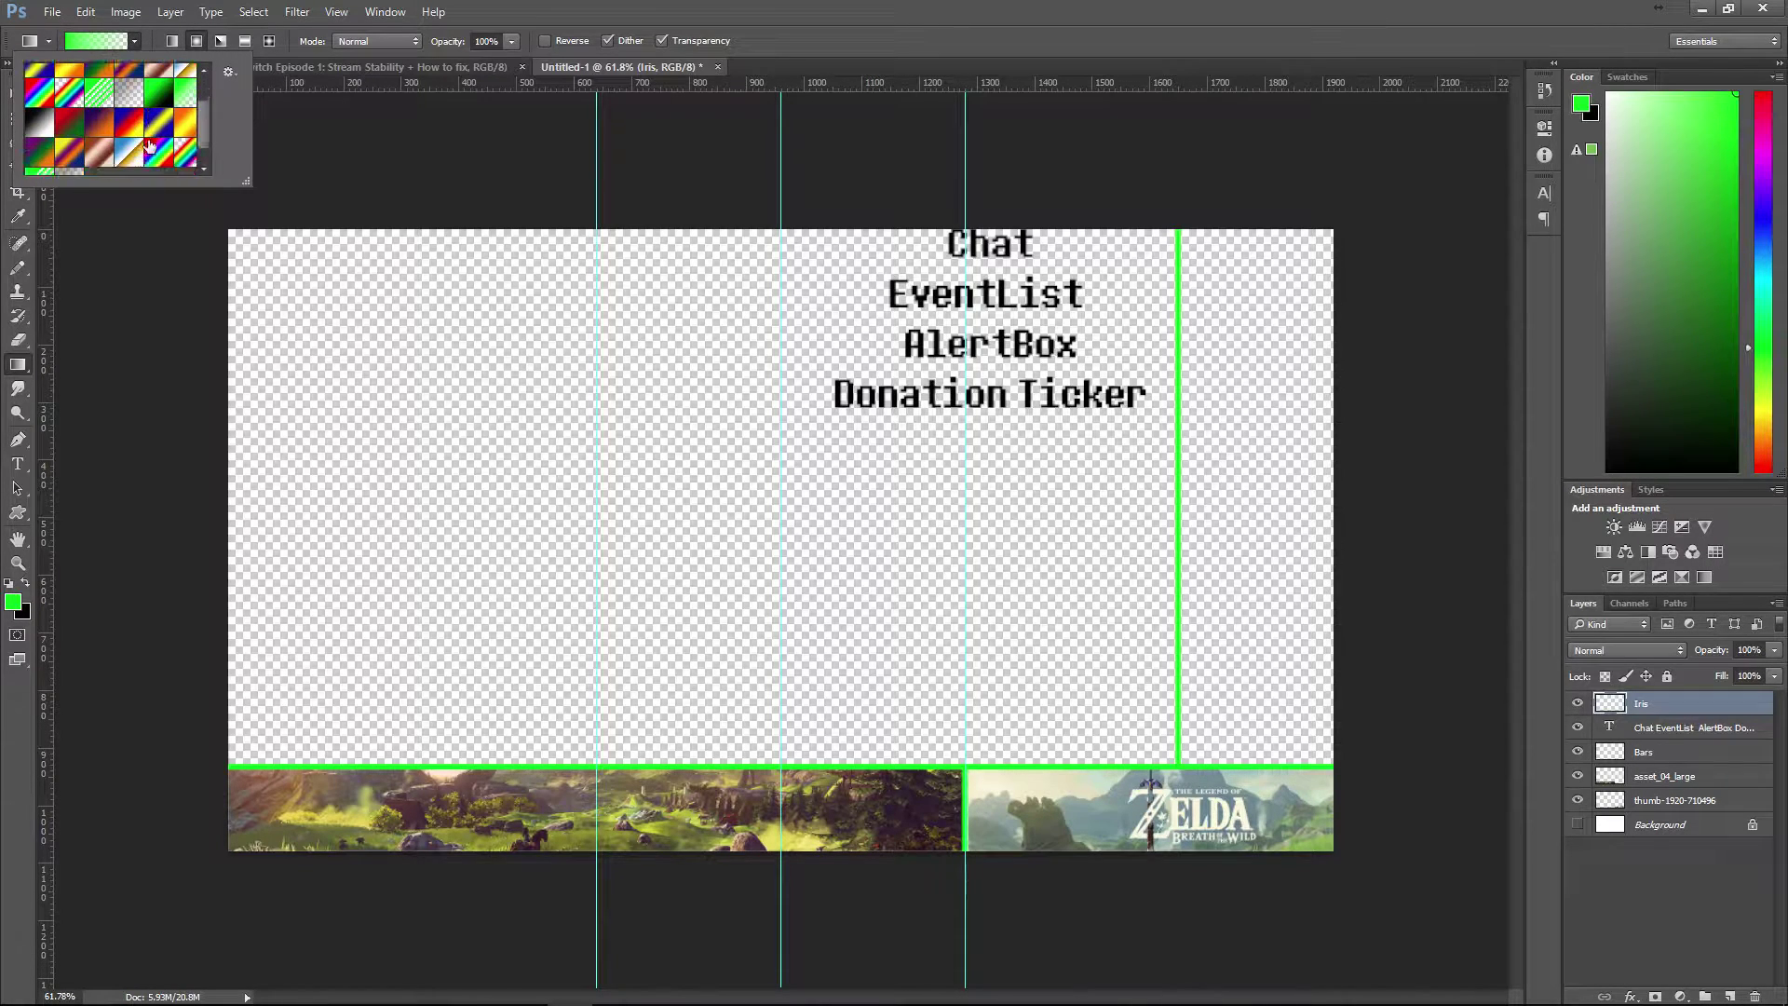
{"action": "scroll", "coordinate": [134, 152], "scroll_direction": "up", "scroll_amount": 1}
{"action": "left_click", "coordinate": [129, 114]}
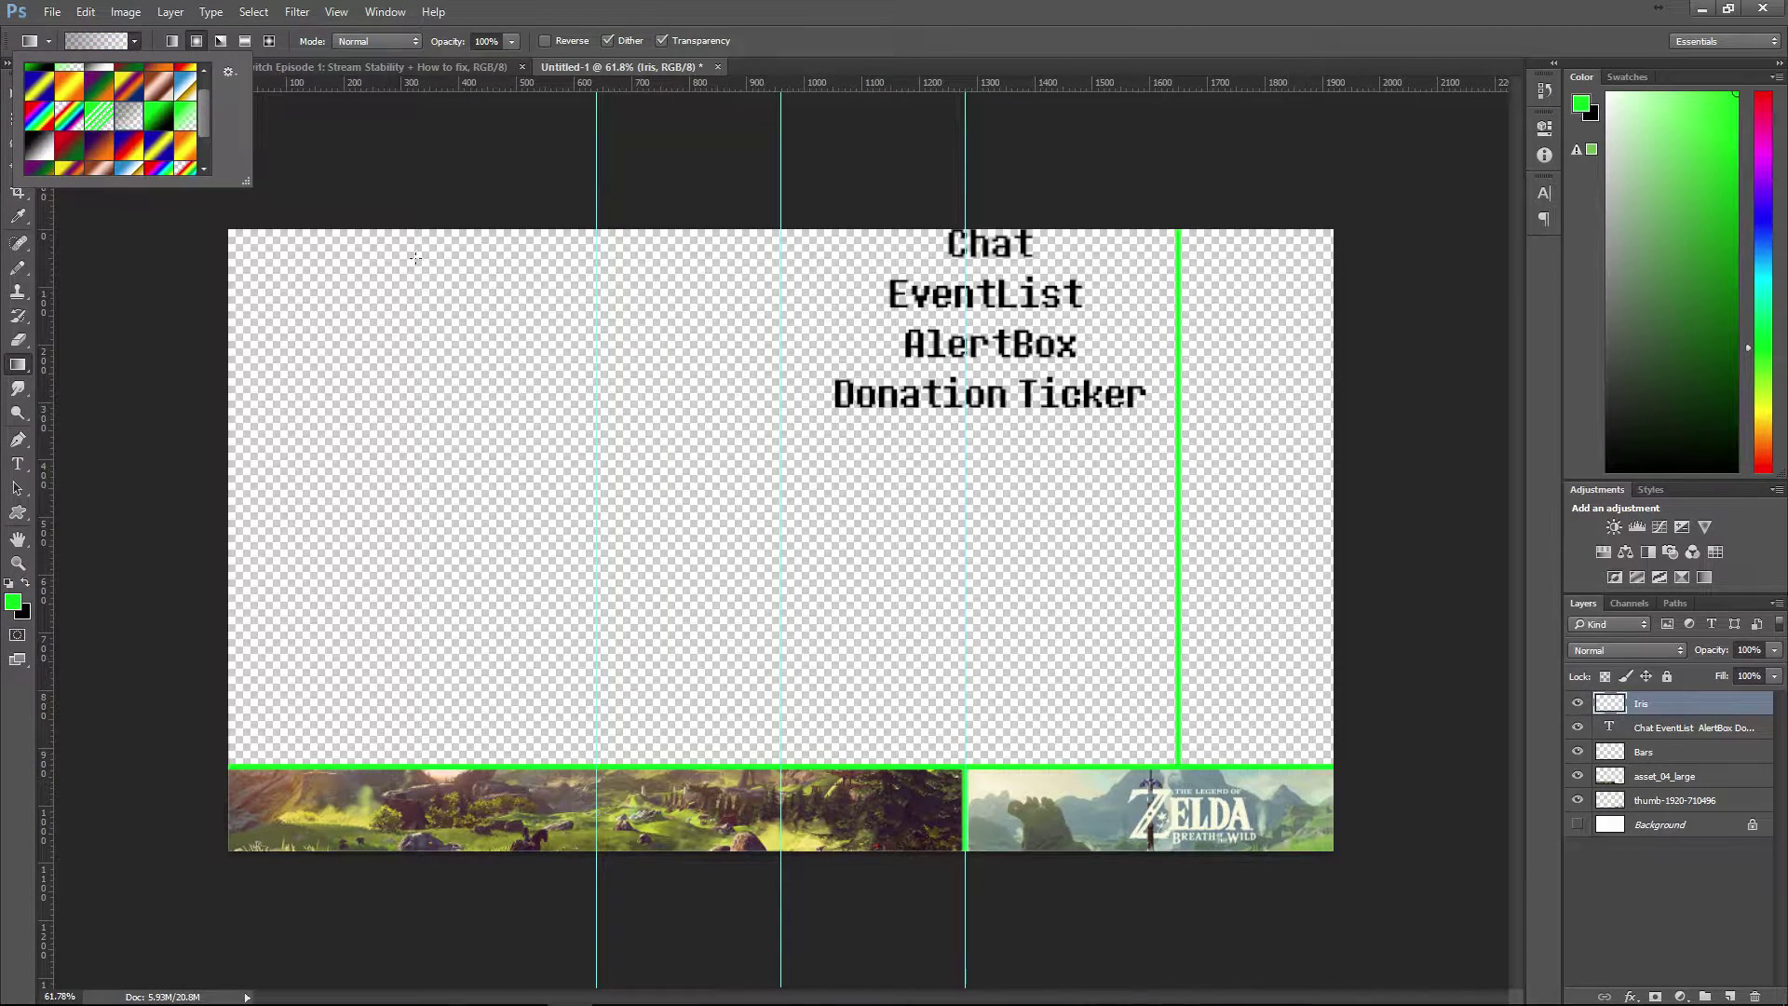
- Try a radial Neutral Density gradient over the lower end of the vertical green bar, and undo it
{"action": "left_click_drag", "start_coordinate": [1191, 660], "coordinate": [1293, 669]}
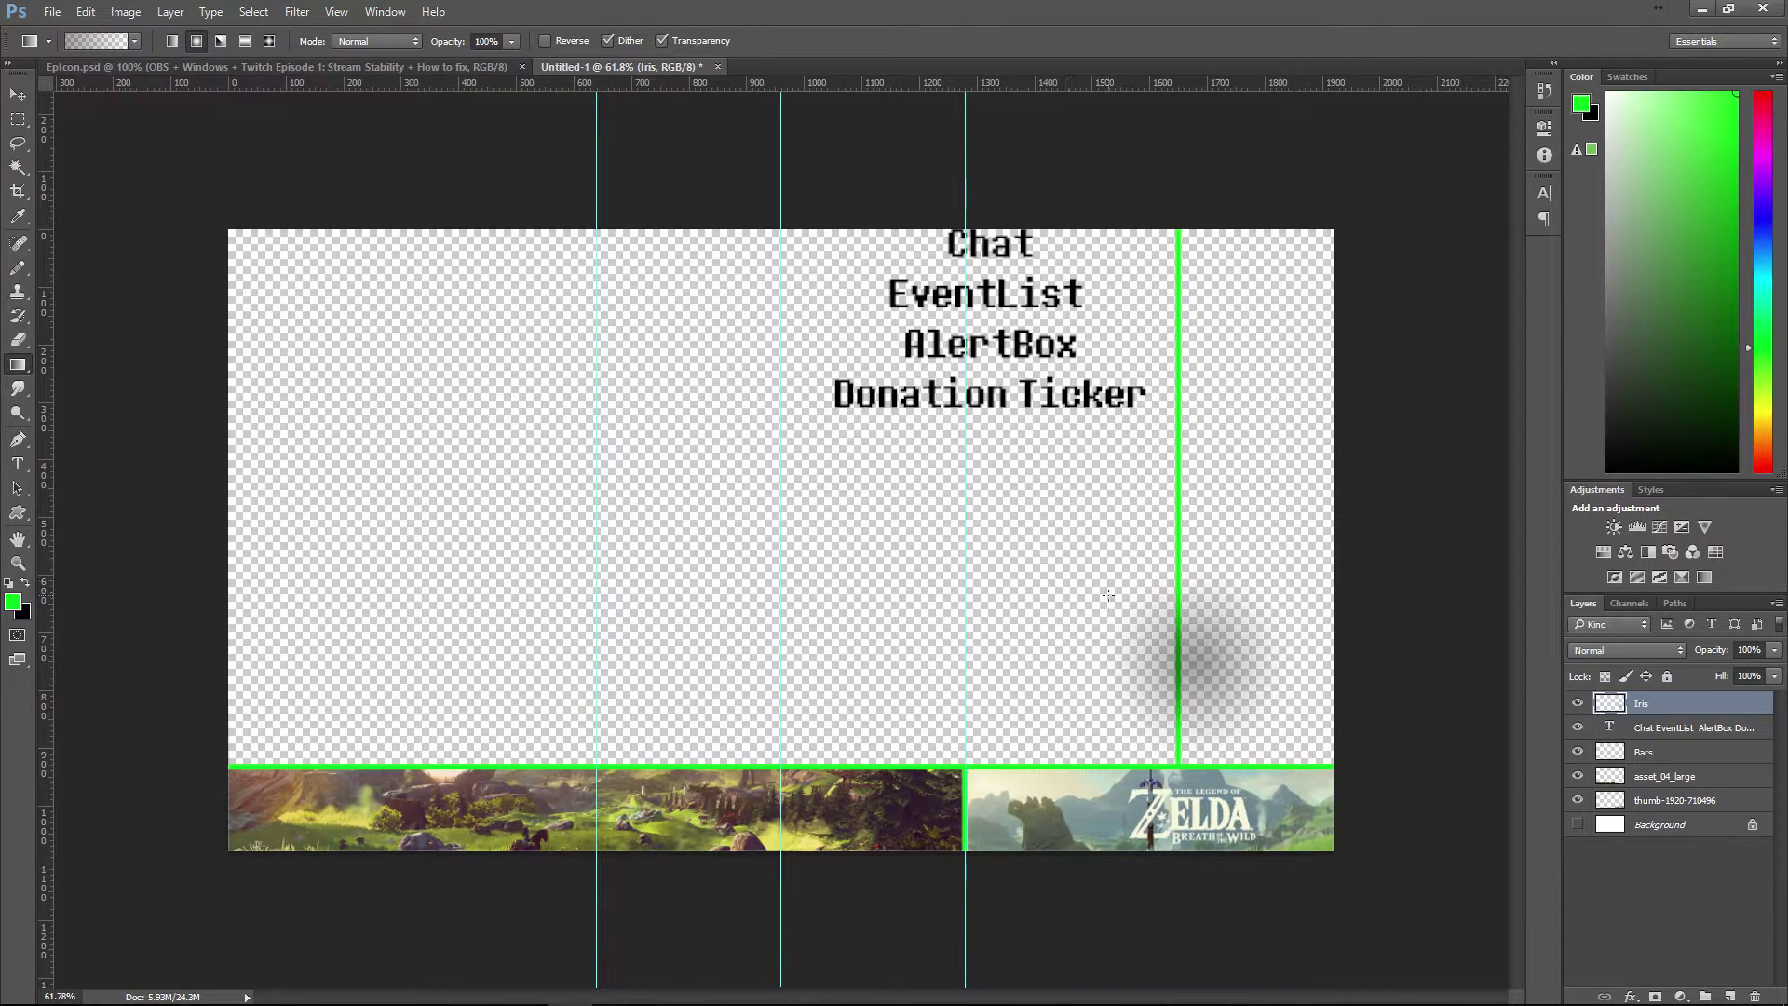
{"action": "key", "text": "ctrl+z"}
{"action": "left_click", "coordinate": [135, 42]}
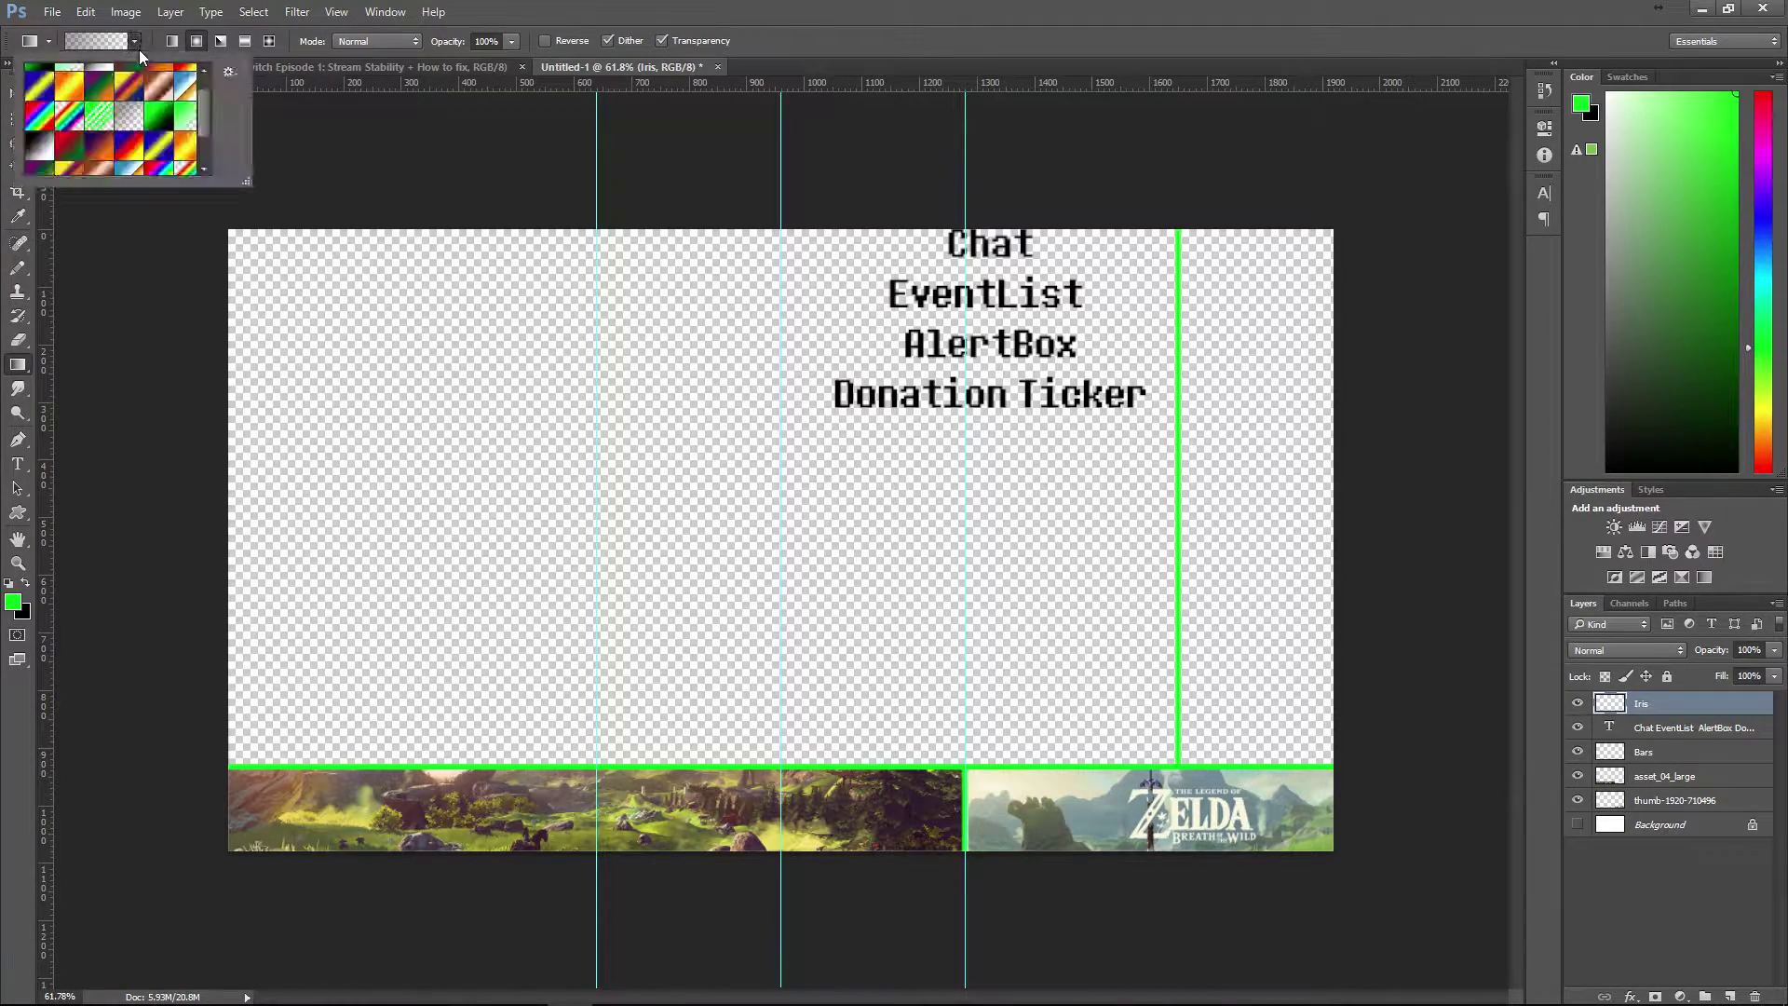
{"action": "right_click", "coordinate": [127, 115]}
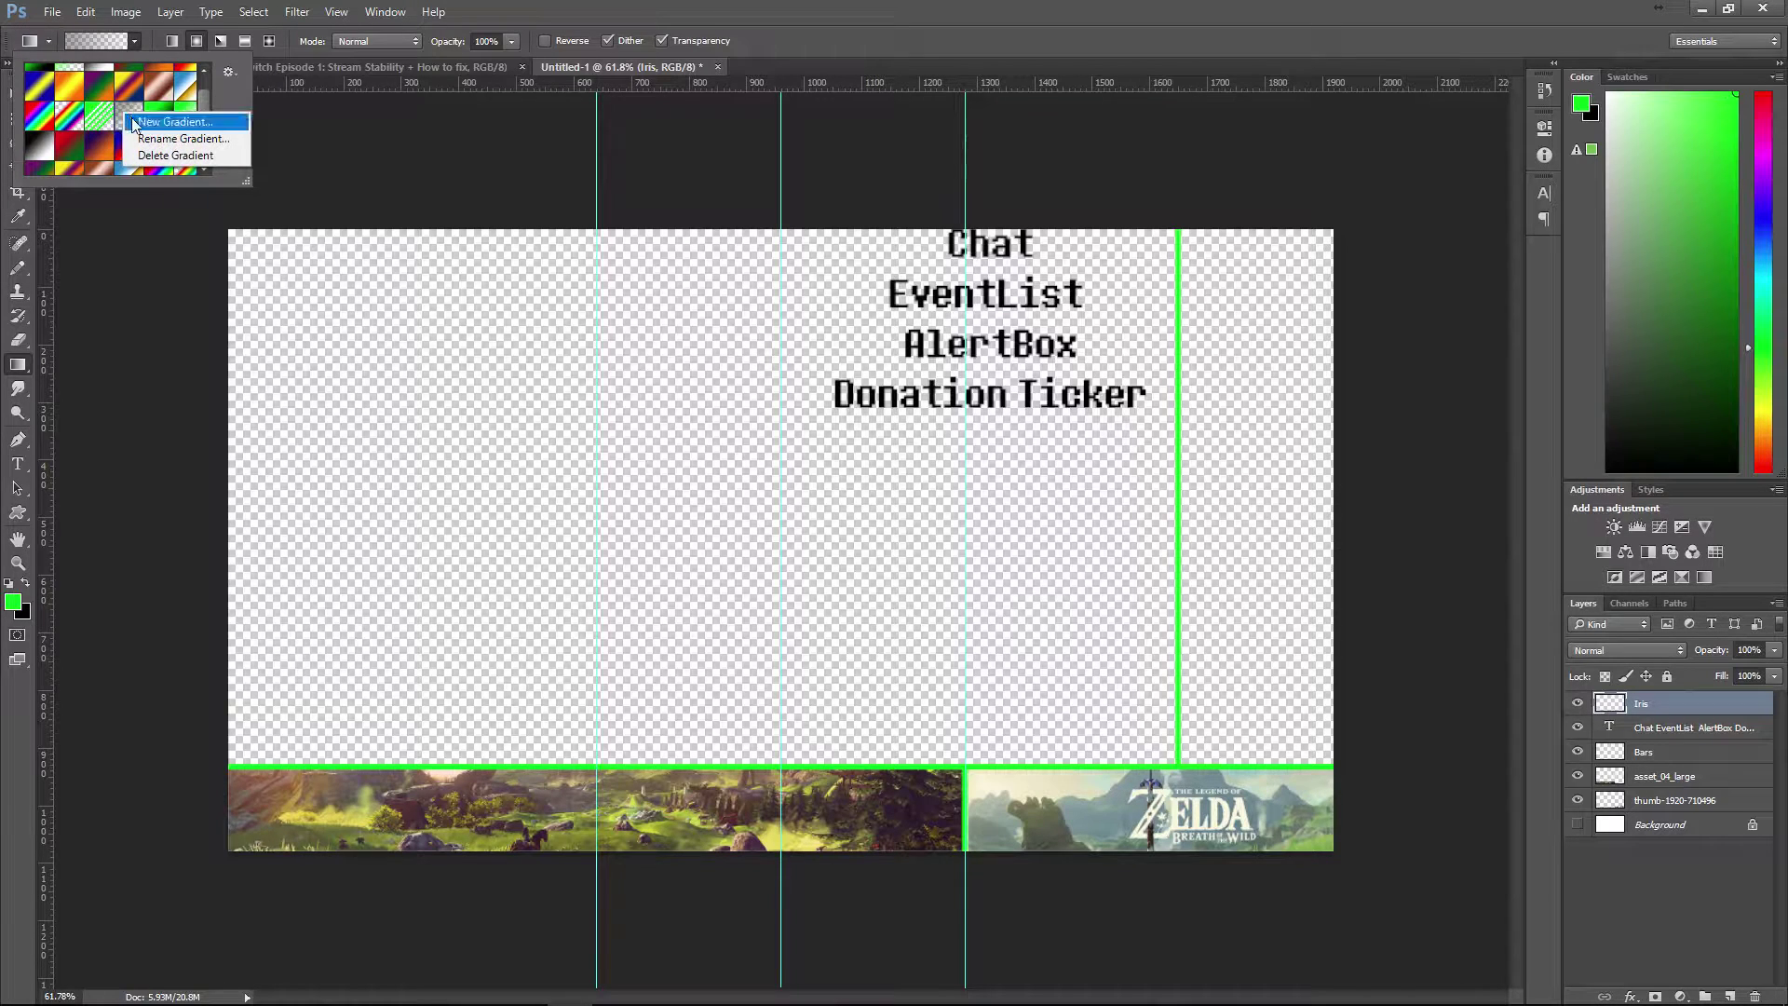
{"action": "left_click", "coordinate": [529, 11]}
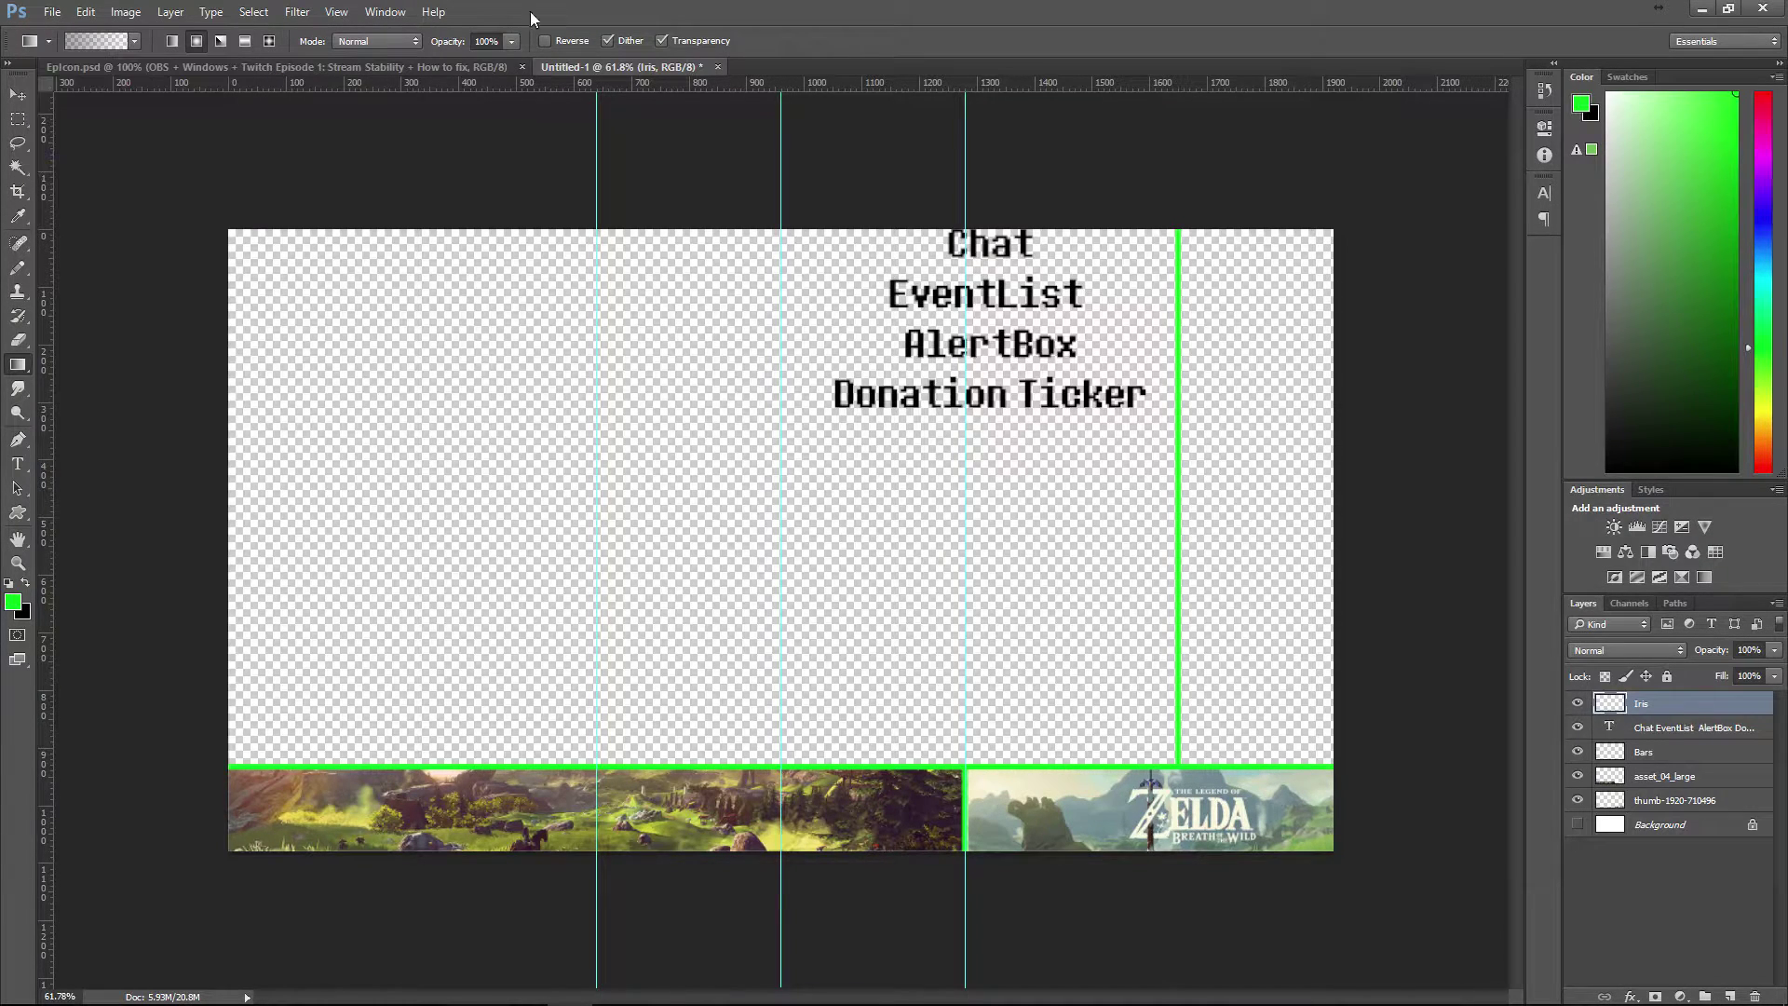
- Edit the Neutral Density gradient by swapping its opacity stops, making the start transparent and the end dark, and accept it
{"action": "left_click", "coordinate": [103, 40]}
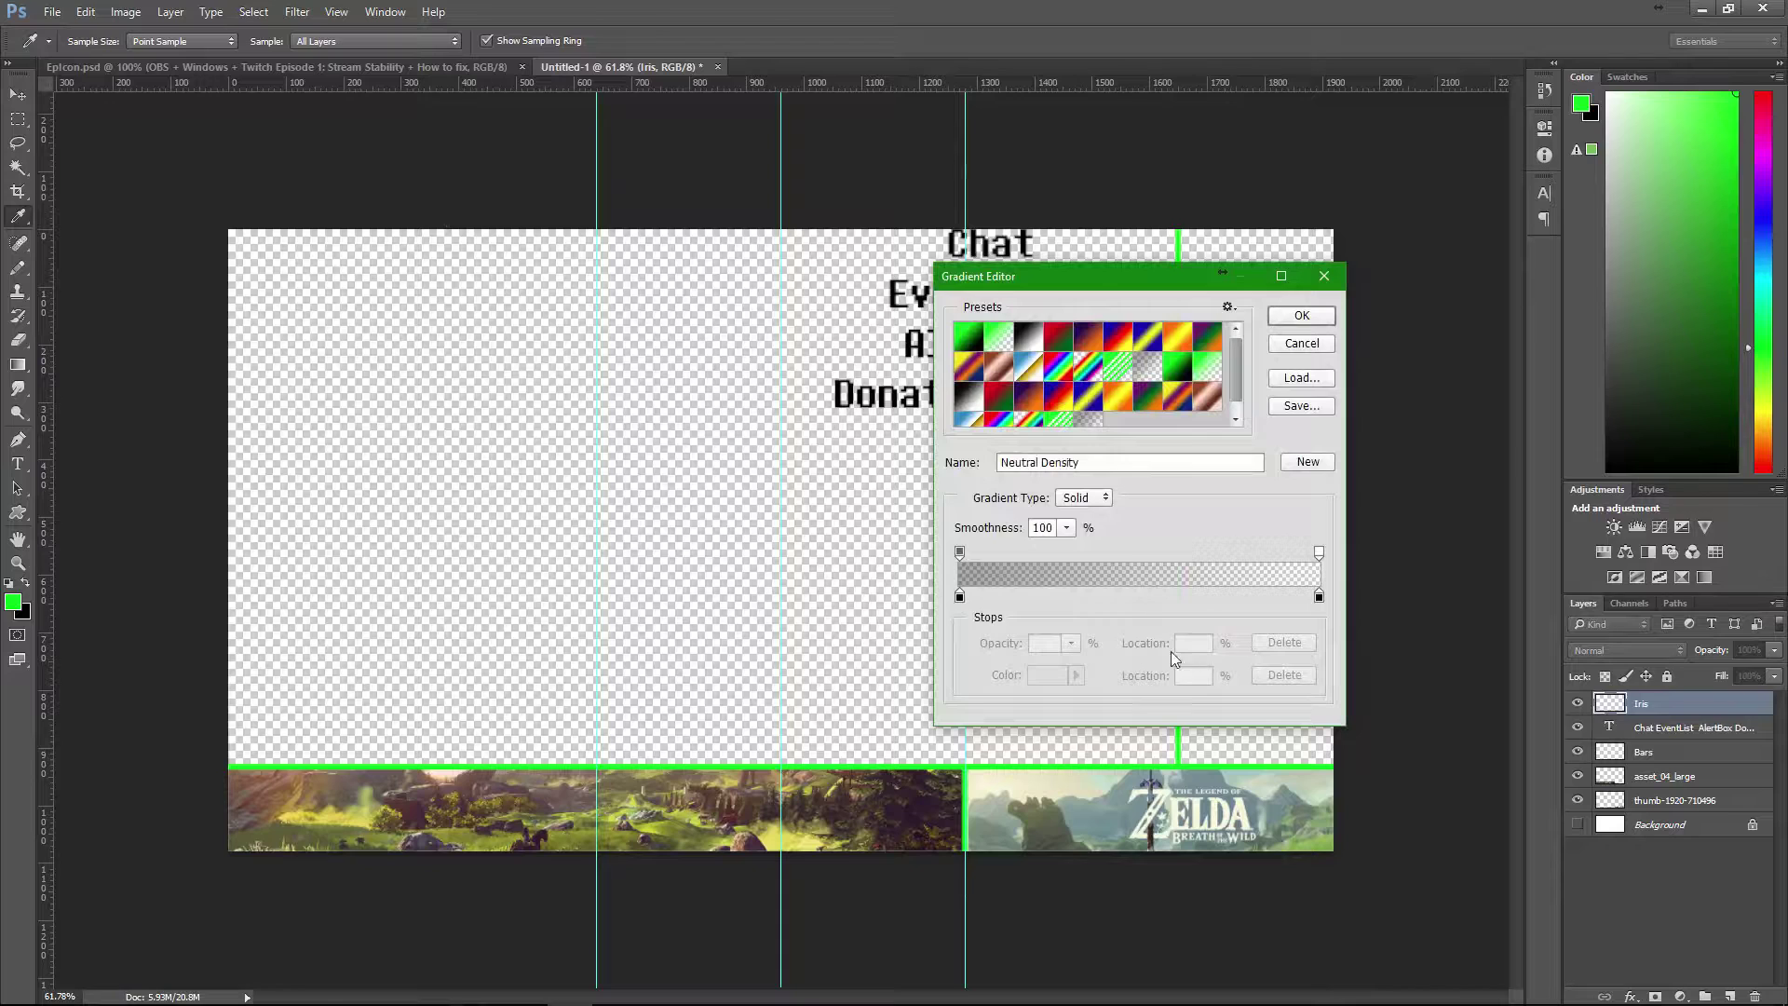
{"action": "left_click_drag", "start_coordinate": [959, 596], "coordinate": [1286, 596]}
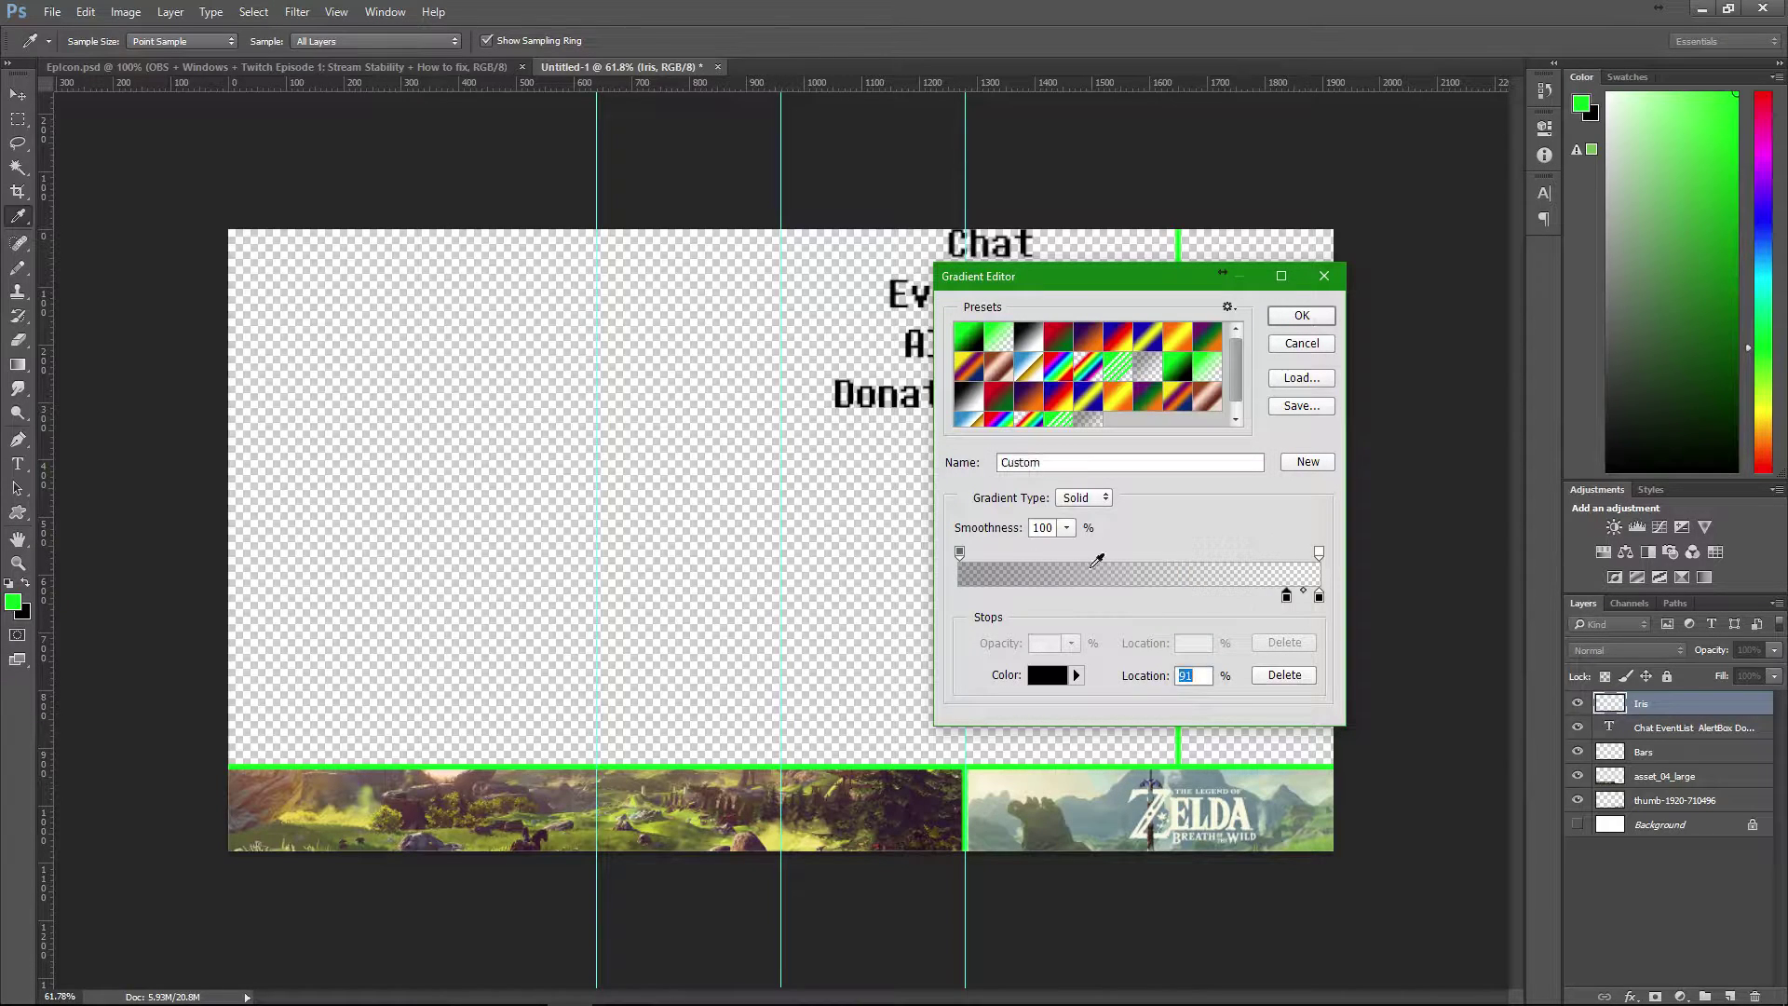
{"action": "mouse_move", "coordinate": [960, 553]}
{"action": "left_mouse_down"}
{"action": "mouse_move", "coordinate": [1269, 563]}
{"action": "mouse_move", "coordinate": [927, 549]}
{"action": "left_mouse_up"}
{"action": "left_click", "coordinate": [1319, 597]}
{"action": "left_click_drag", "start_coordinate": [1318, 599], "coordinate": [959, 597]}
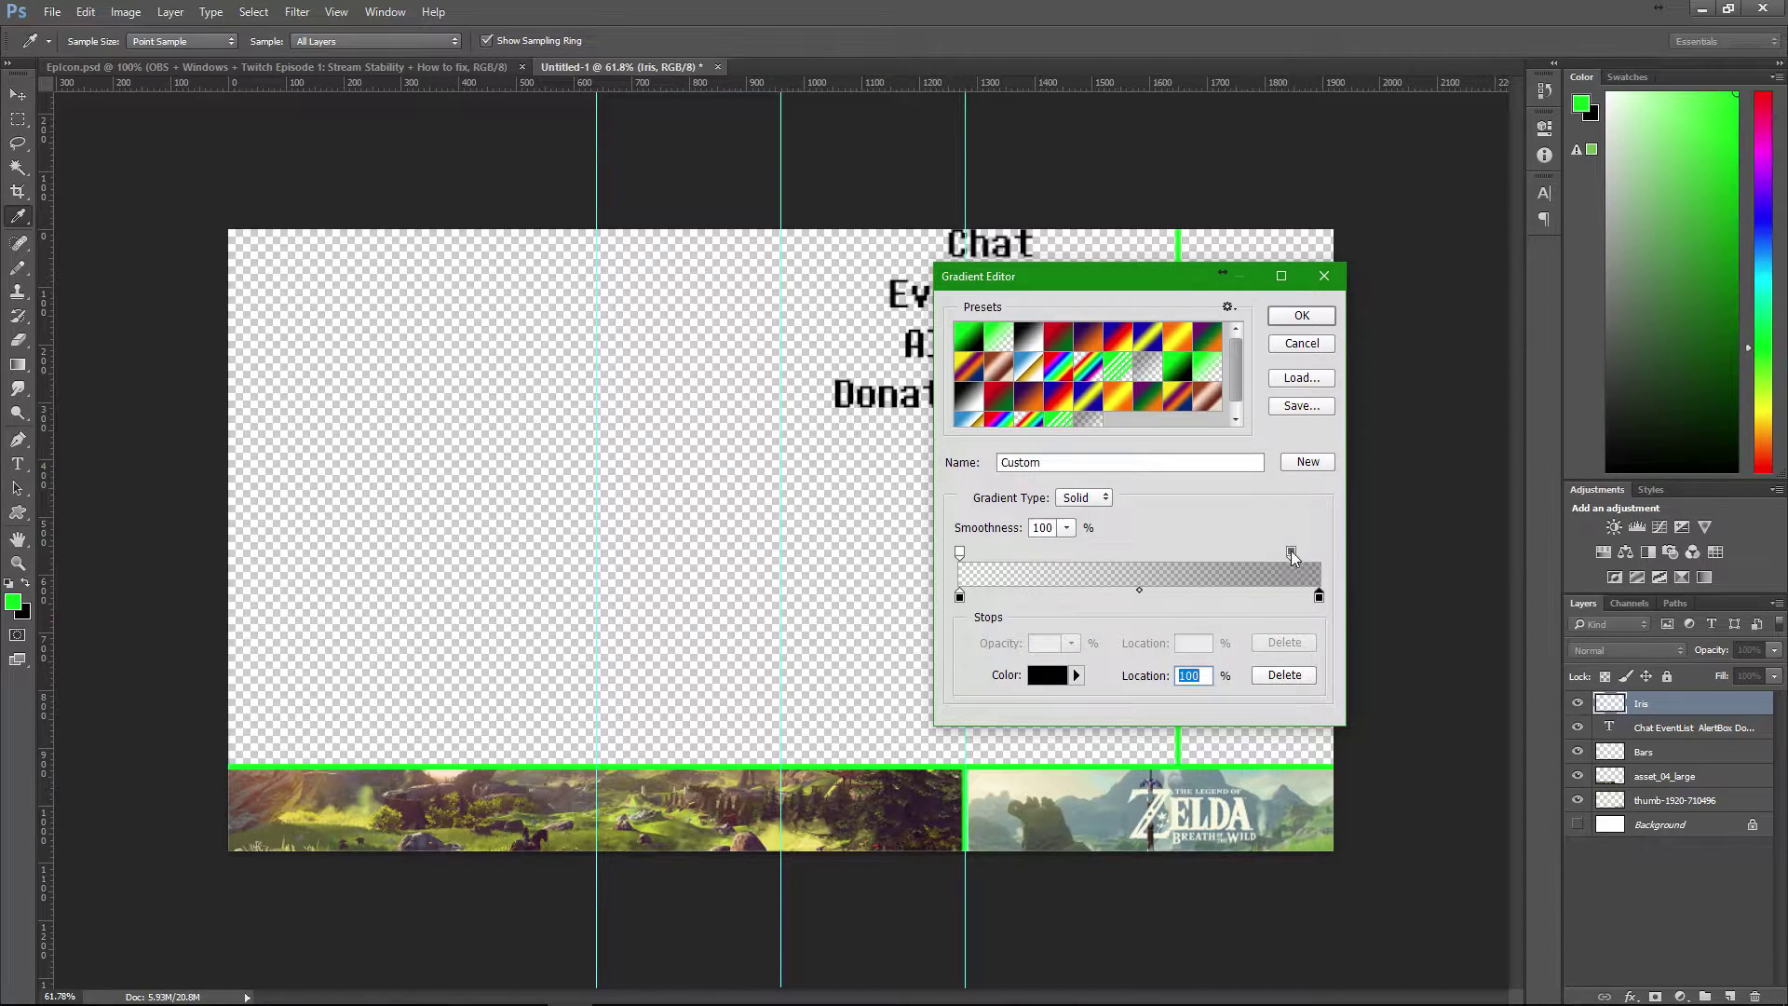
{"action": "left_click_drag", "start_coordinate": [1291, 554], "coordinate": [1319, 555]}
{"action": "left_click", "coordinate": [1302, 317]}
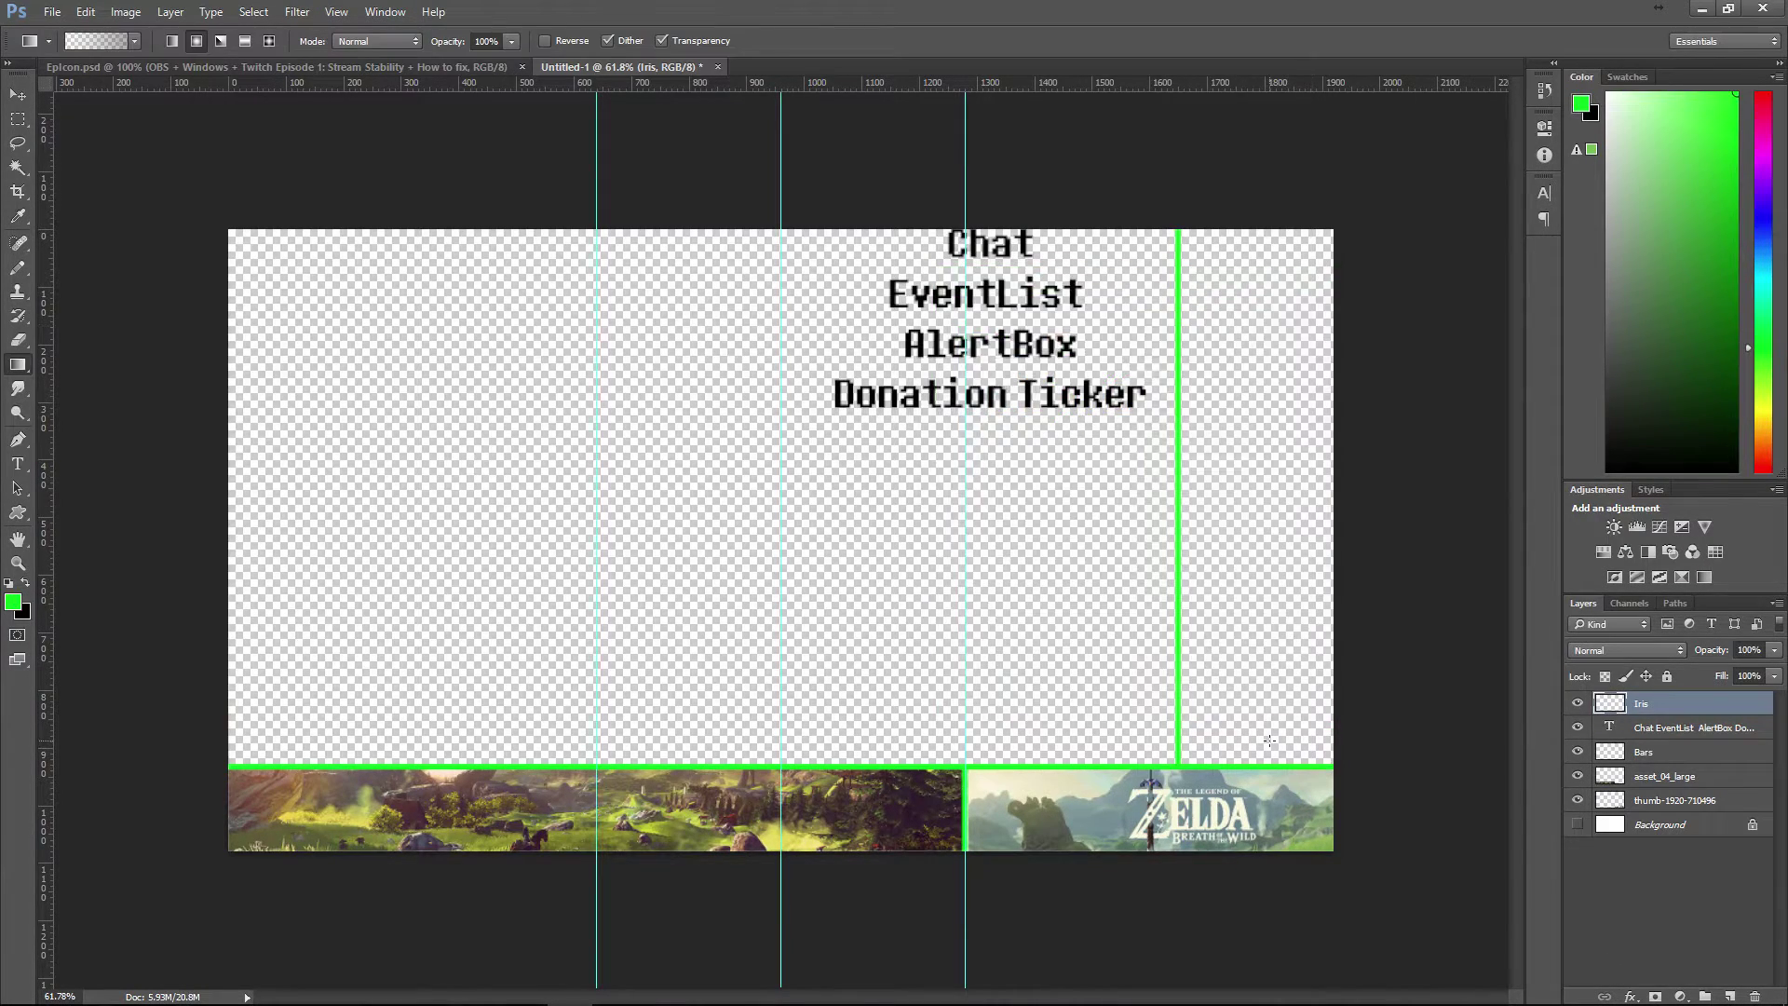
- Select the whole lower-right box containing the Zelda logo with the Rectangular Marquee Tool
{"action": "left_click", "coordinate": [18, 118]}
{"action": "scroll", "coordinate": [1242, 892], "scroll_direction": "up", "scroll_amount": 5}
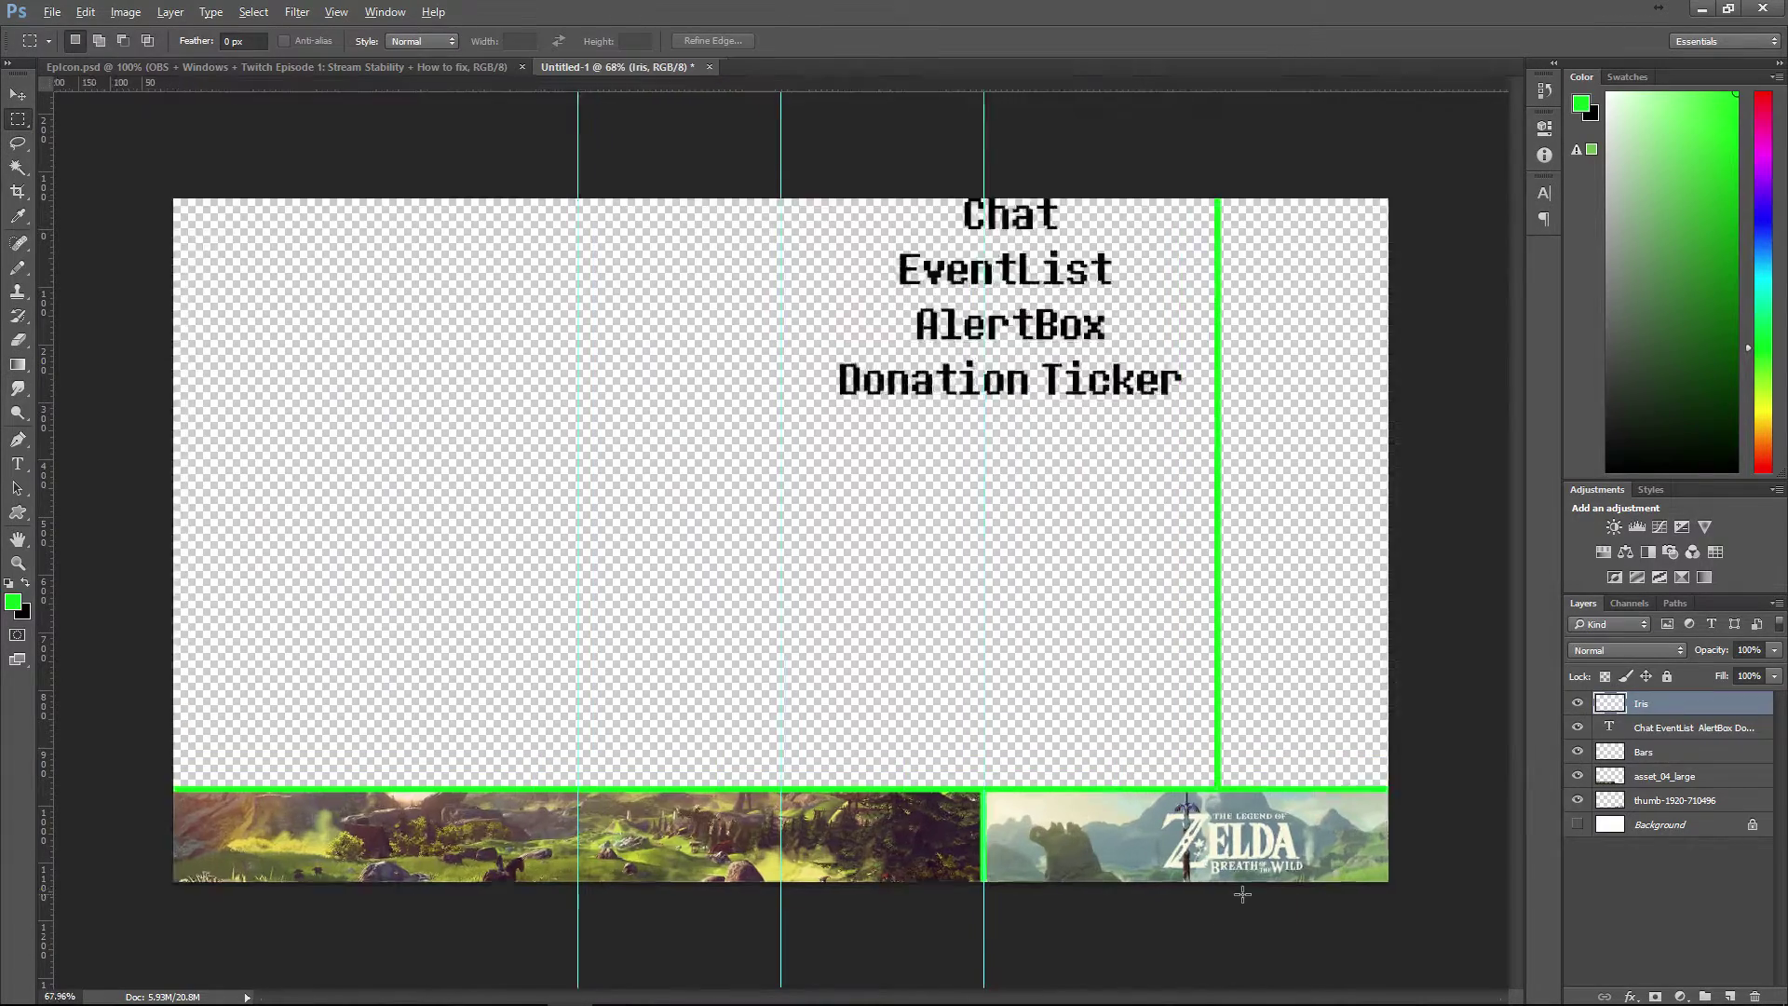
{"action": "scroll", "coordinate": [1243, 894], "scroll_direction": "up", "scroll_amount": 1}
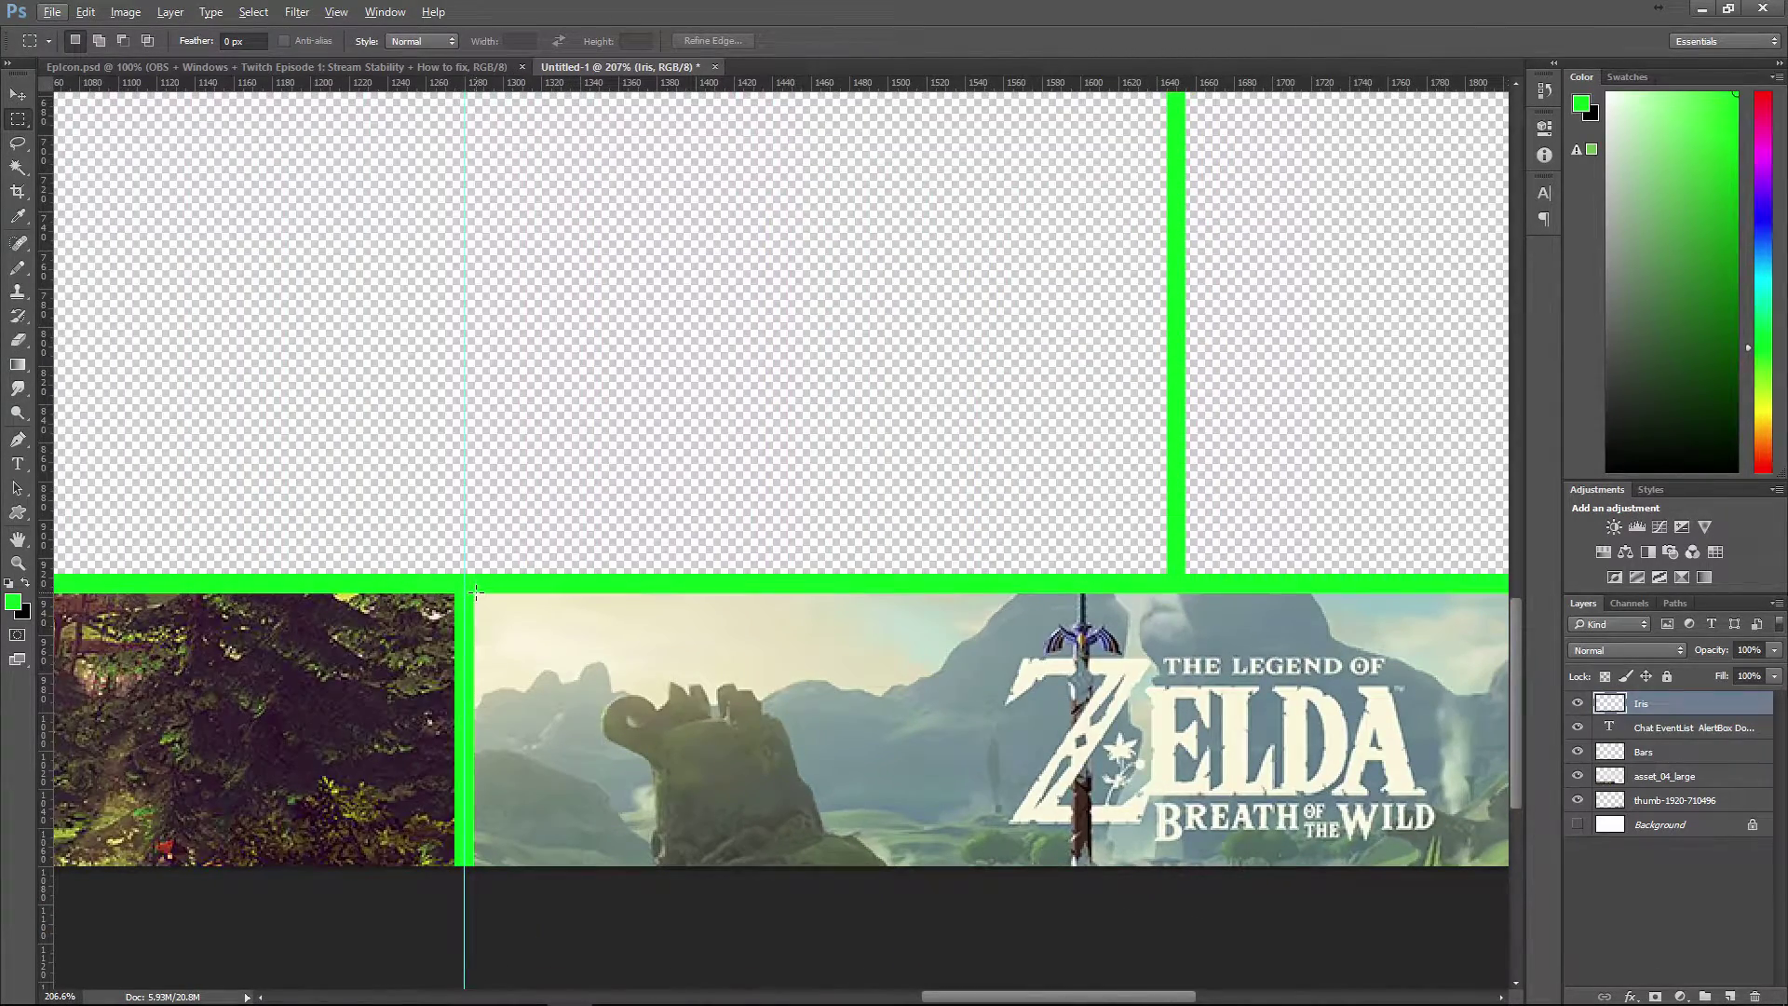
{"action": "left_click_drag", "start_coordinate": [475, 591], "coordinate": [1335, 880]}
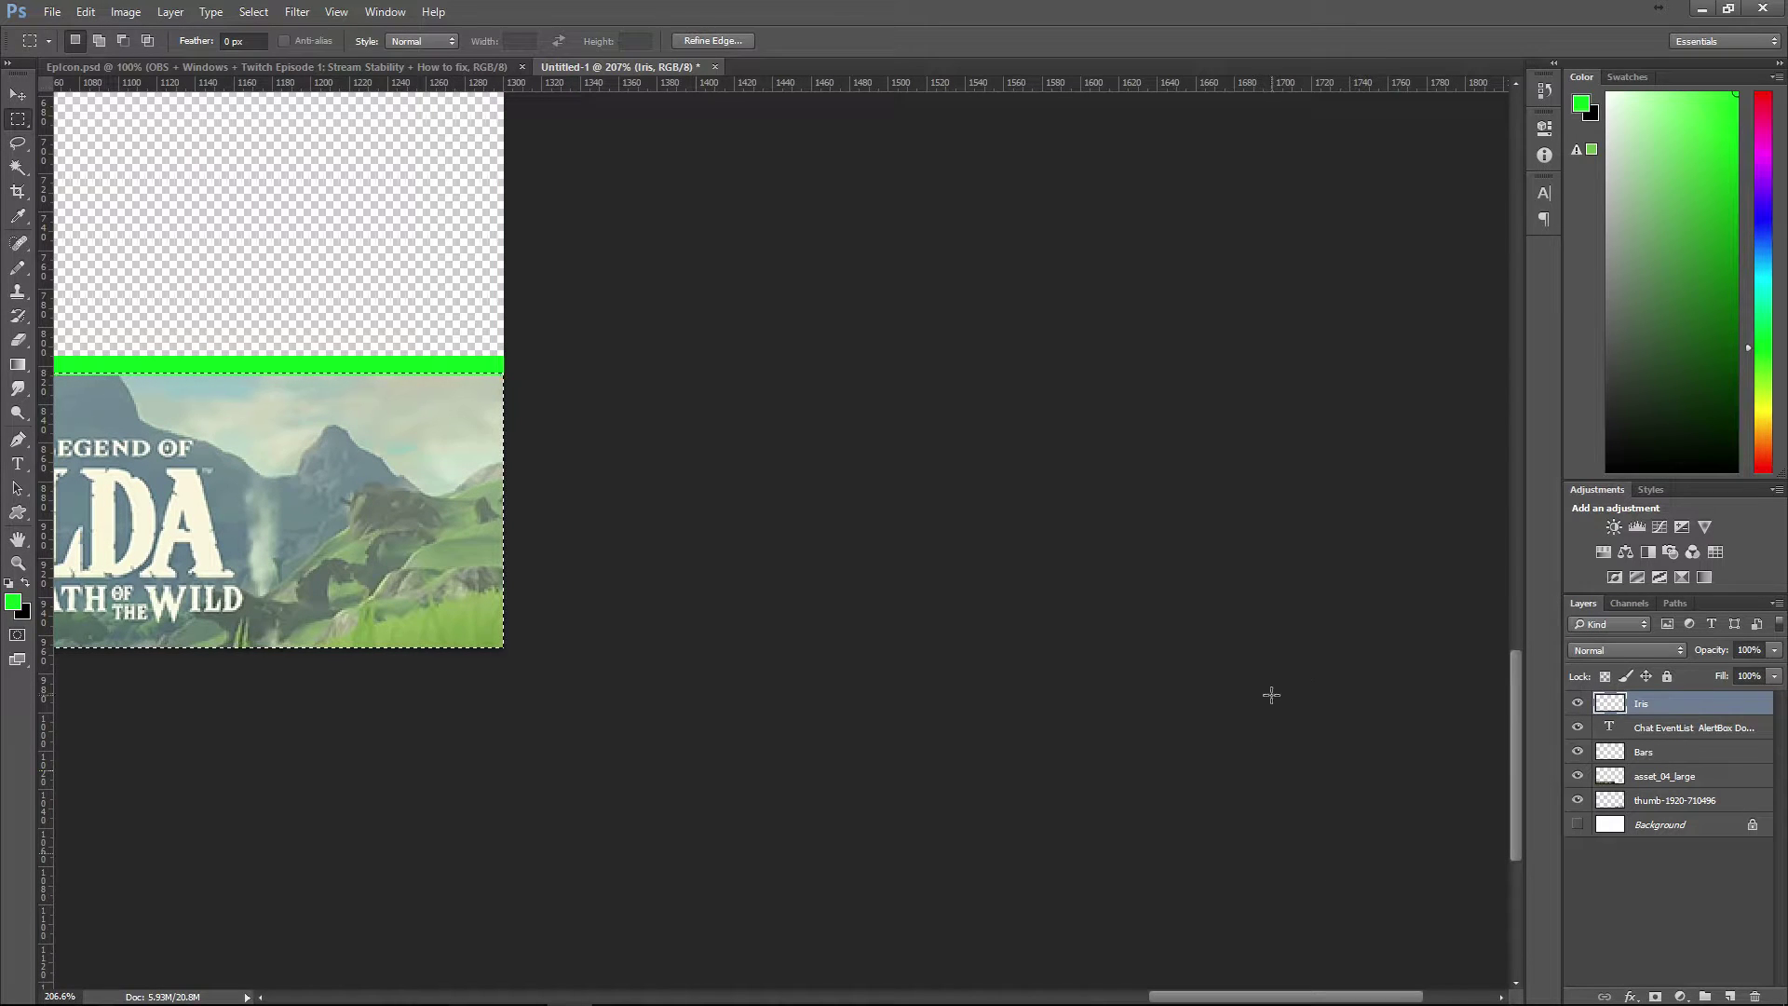
{"action": "left_click_drag", "start_coordinate": [1369, 996], "coordinate": [1138, 998]}
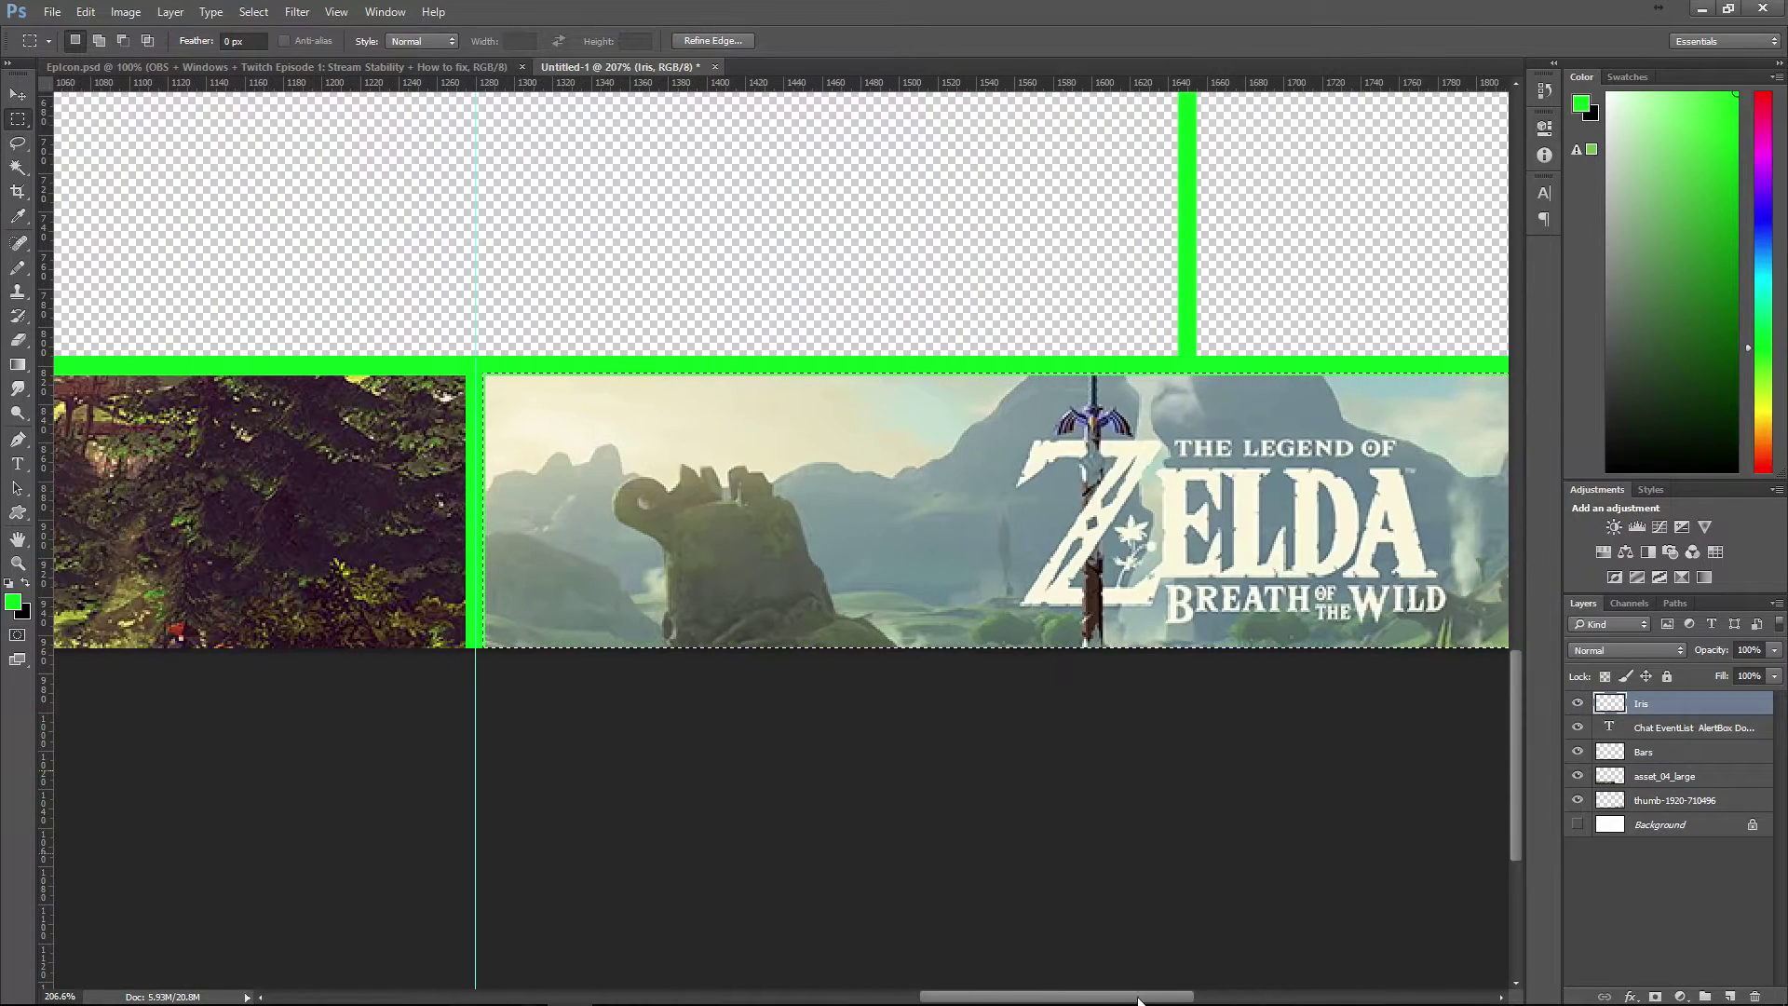
- Darken the lower-right box on the Iris layer with a radial gradient running outward from the Zelda logo, undoing unsuitable attempts
{"action": "left_click", "coordinate": [16, 367]}
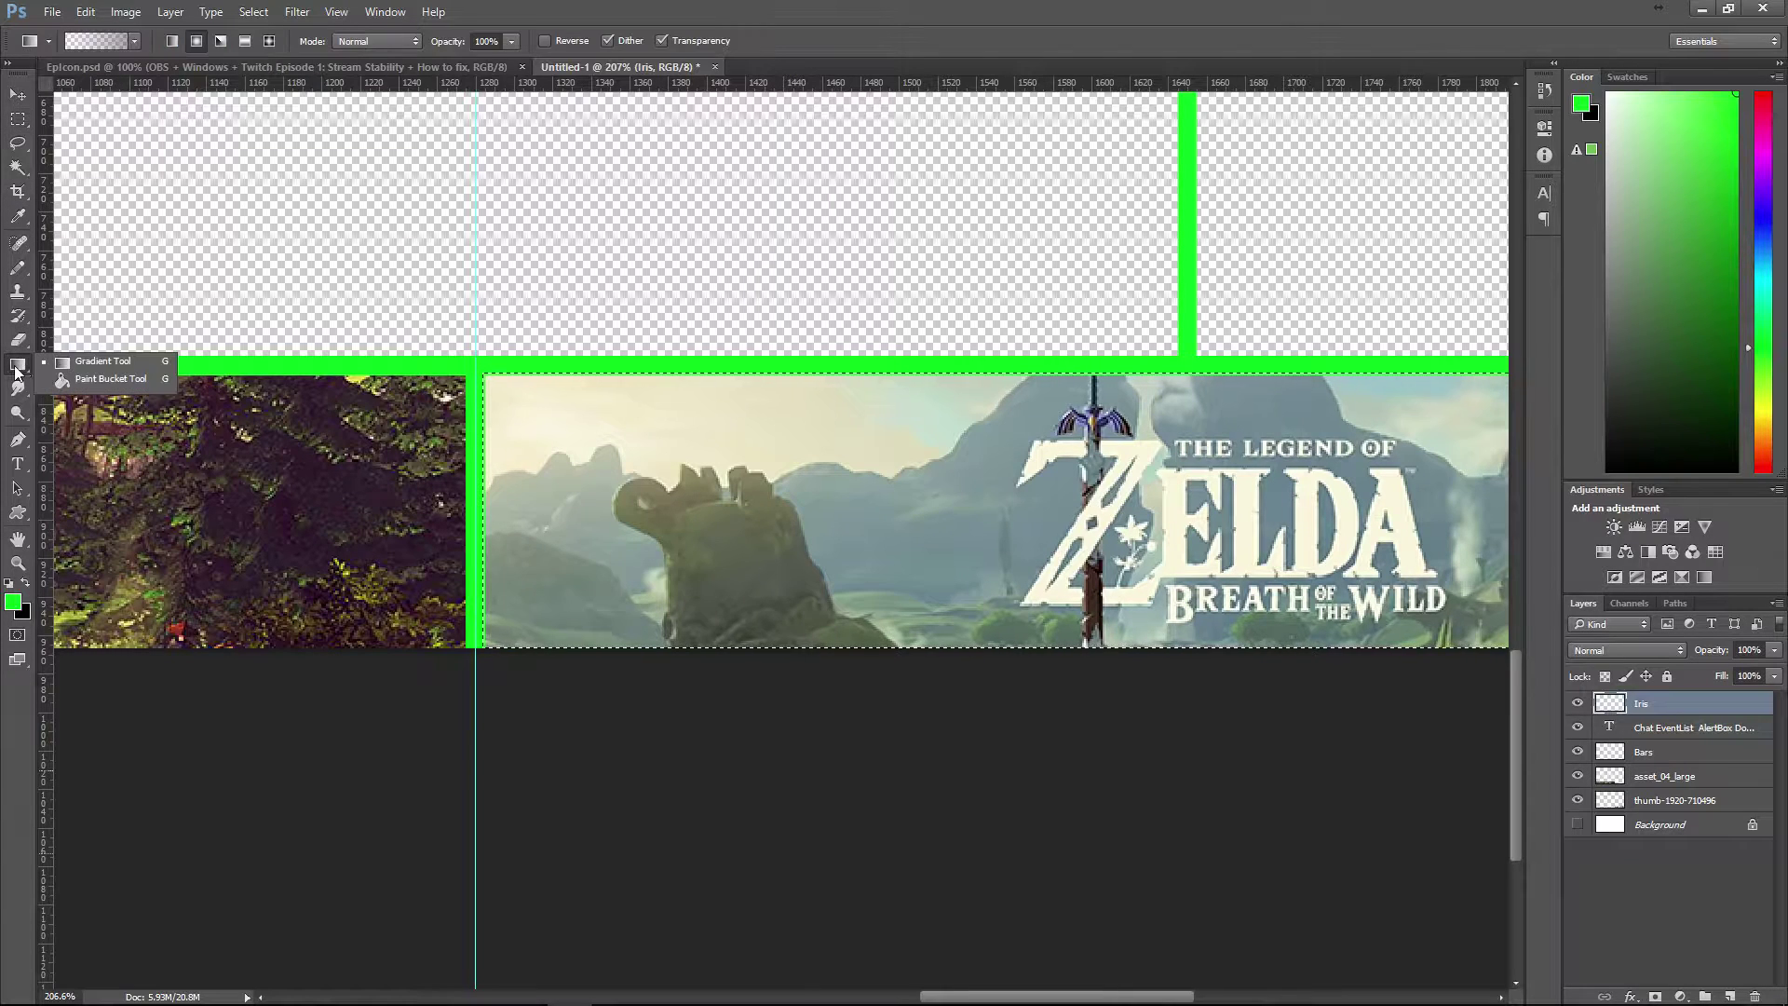
{"action": "scroll", "coordinate": [1172, 584], "scroll_direction": "down", "scroll_amount": 3}
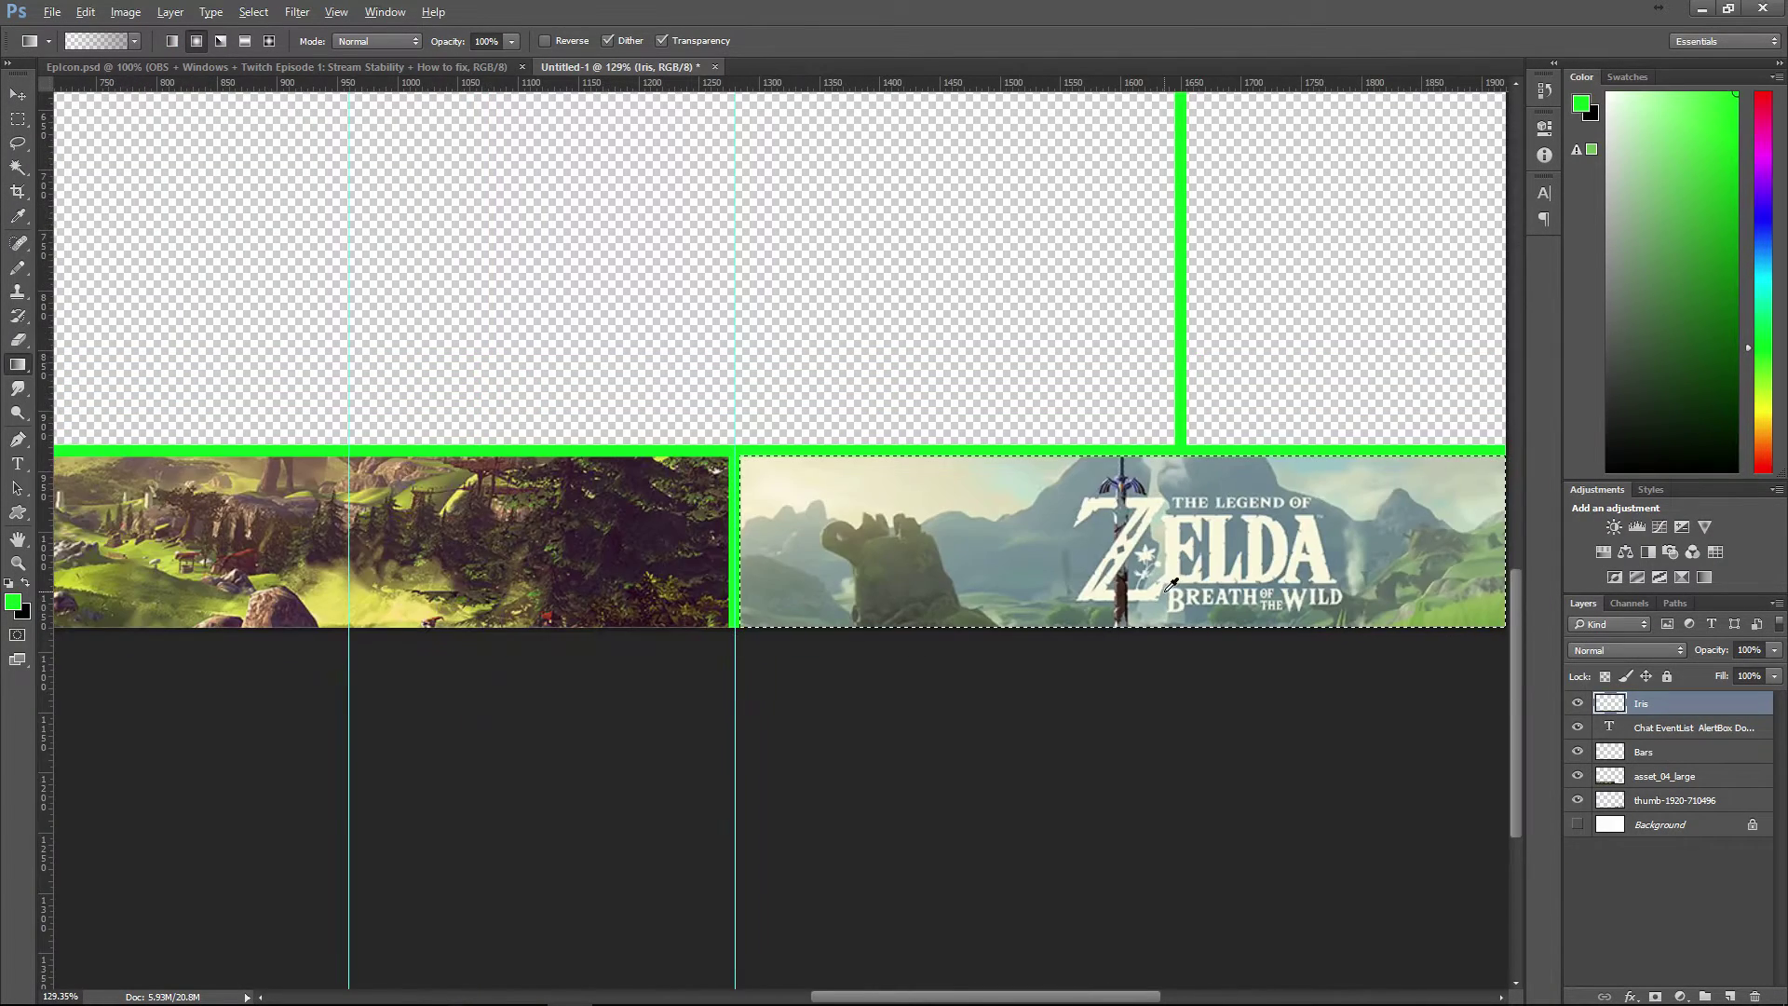
{"action": "scroll", "coordinate": [1172, 584], "scroll_direction": "down", "scroll_amount": 2}
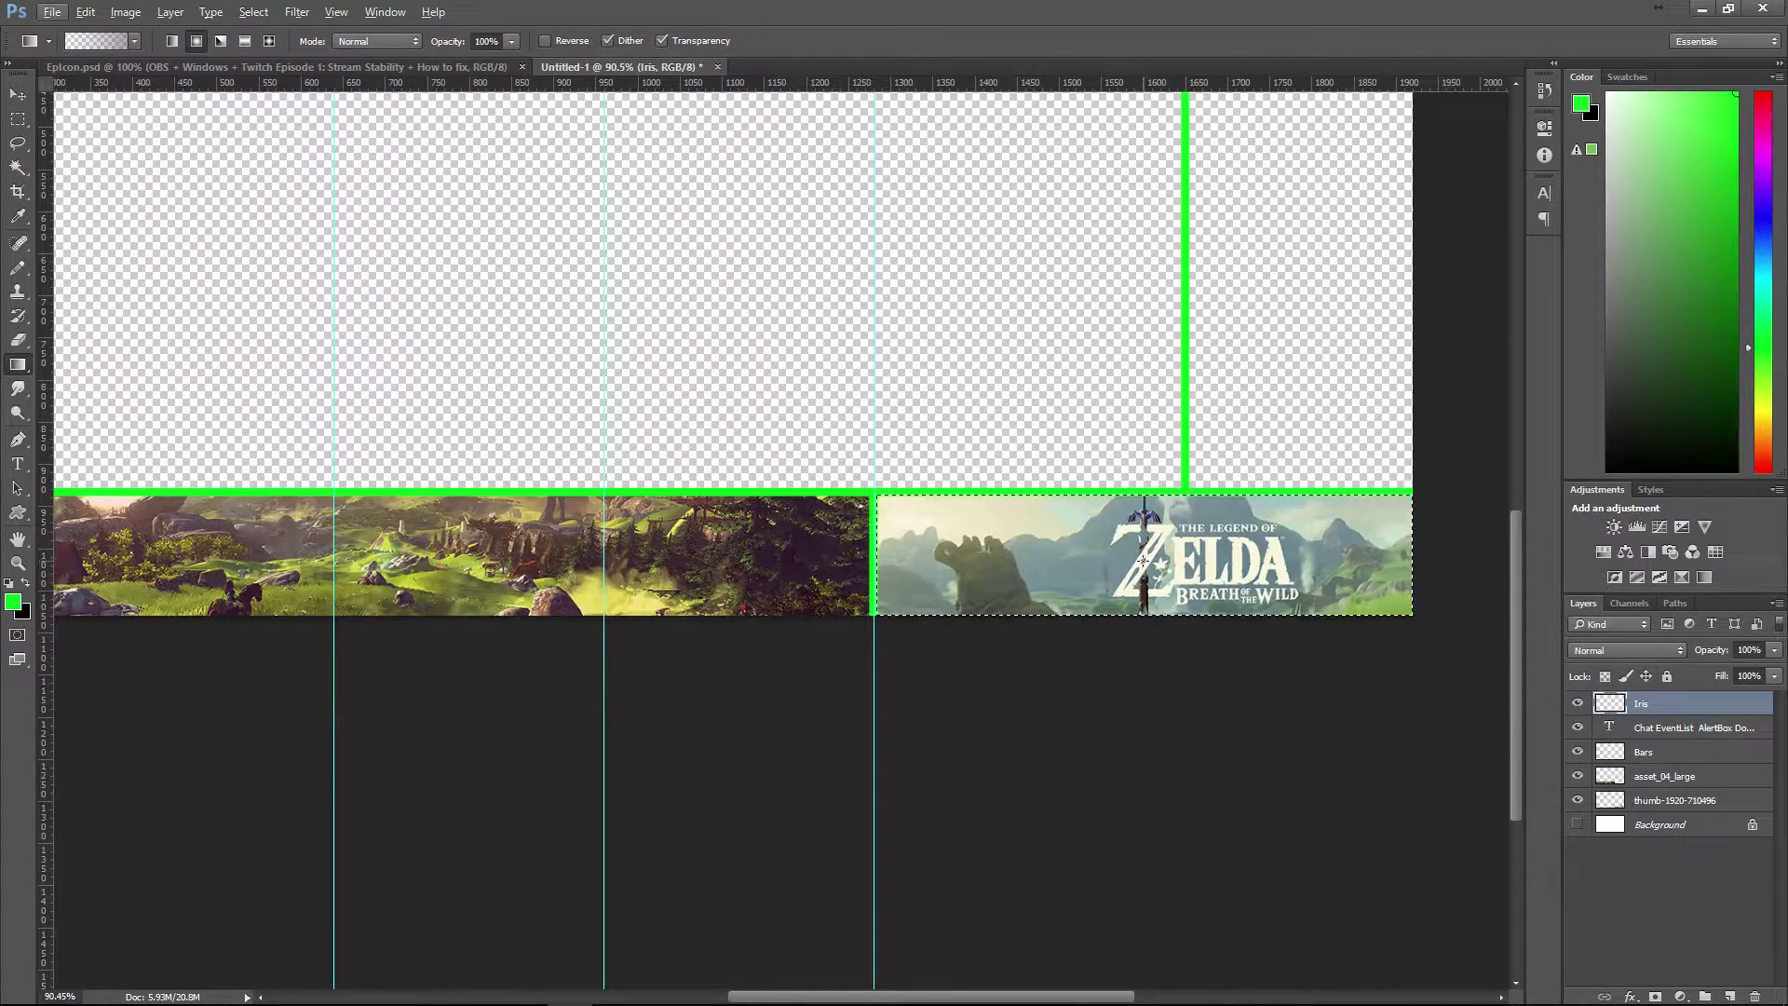
{"action": "left_click_drag", "start_coordinate": [1144, 561], "coordinate": [1172, 562]}
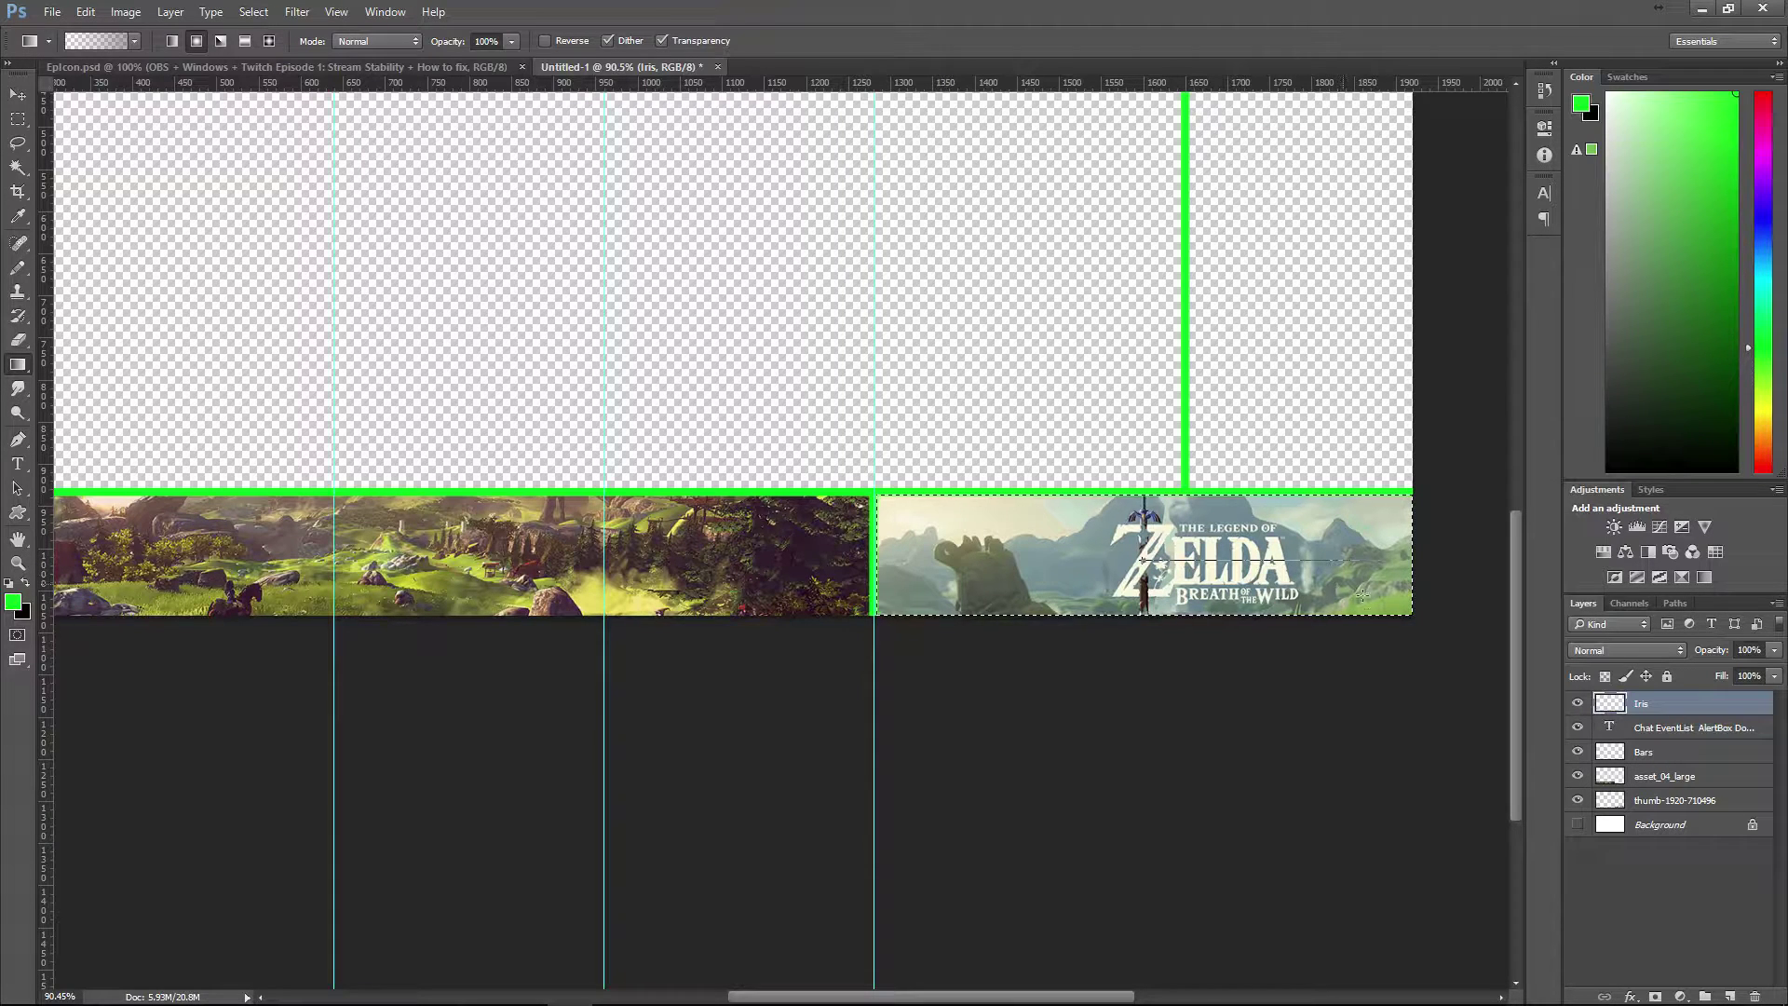
{"action": "left_click_drag", "start_coordinate": [1362, 596], "coordinate": [1322, 557]}
{"action": "key", "text": "ctrl+z"}
{"action": "key", "text": "ctrl+z"}
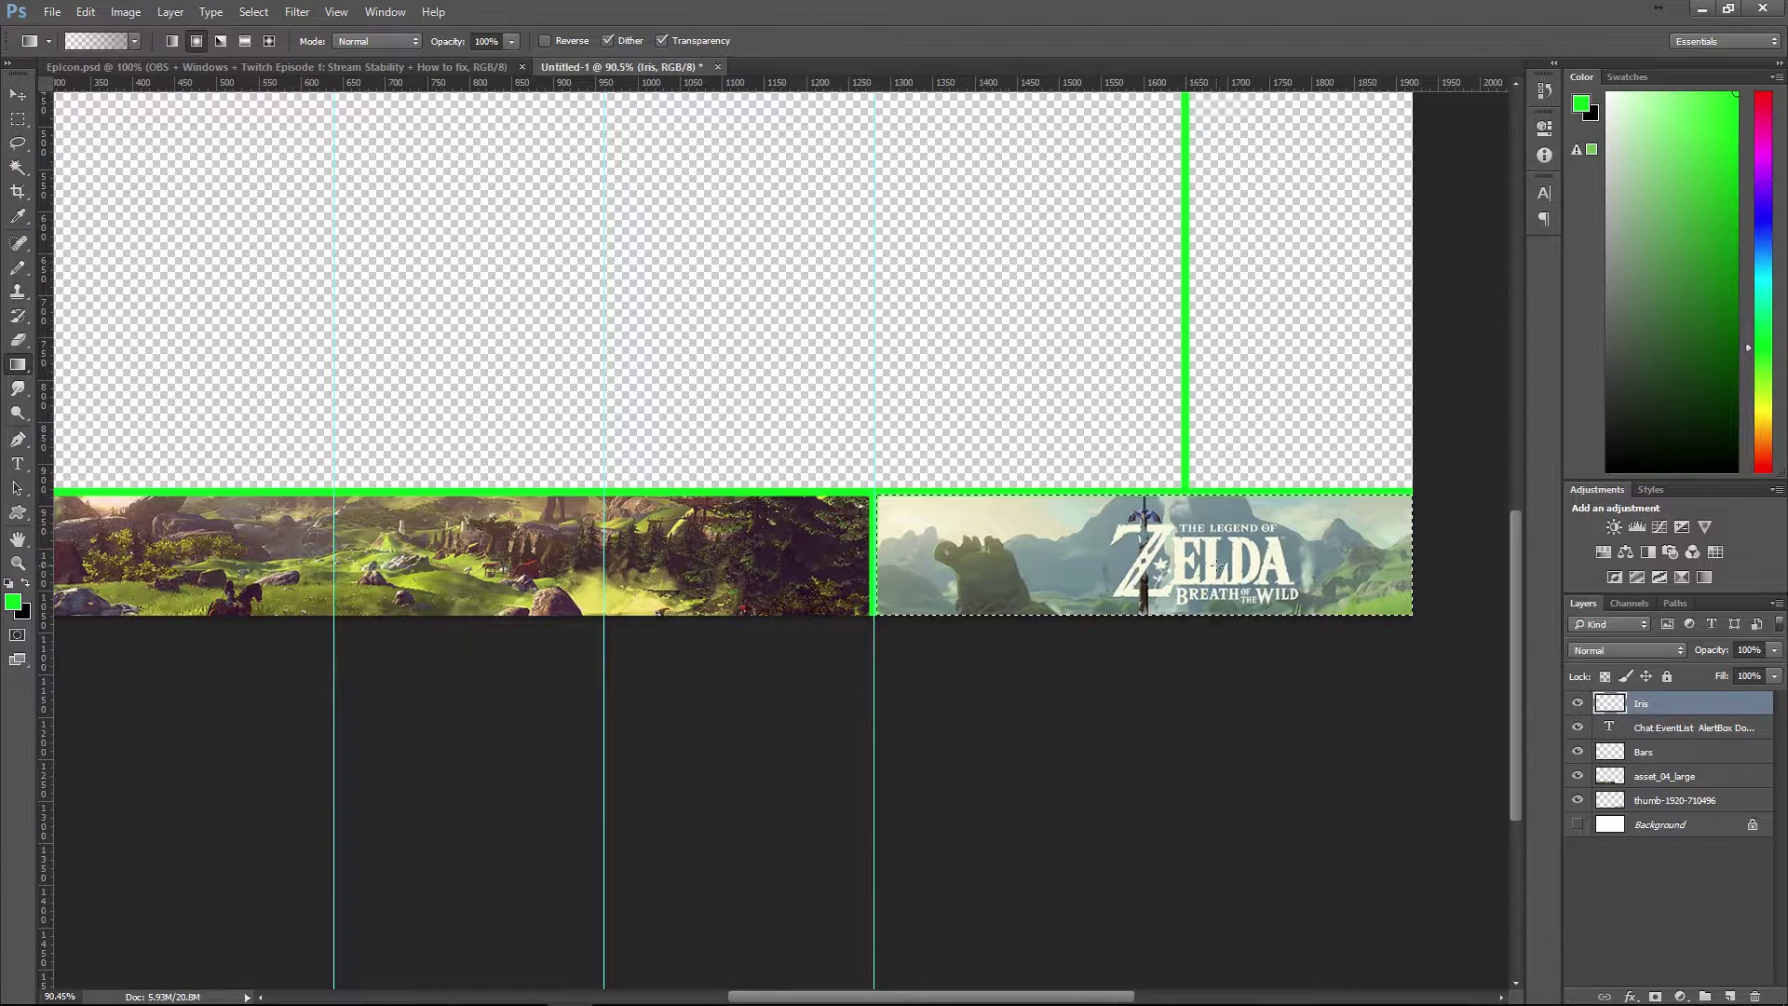
{"action": "left_click_drag", "start_coordinate": [1314, 564], "coordinate": [1314, 564]}
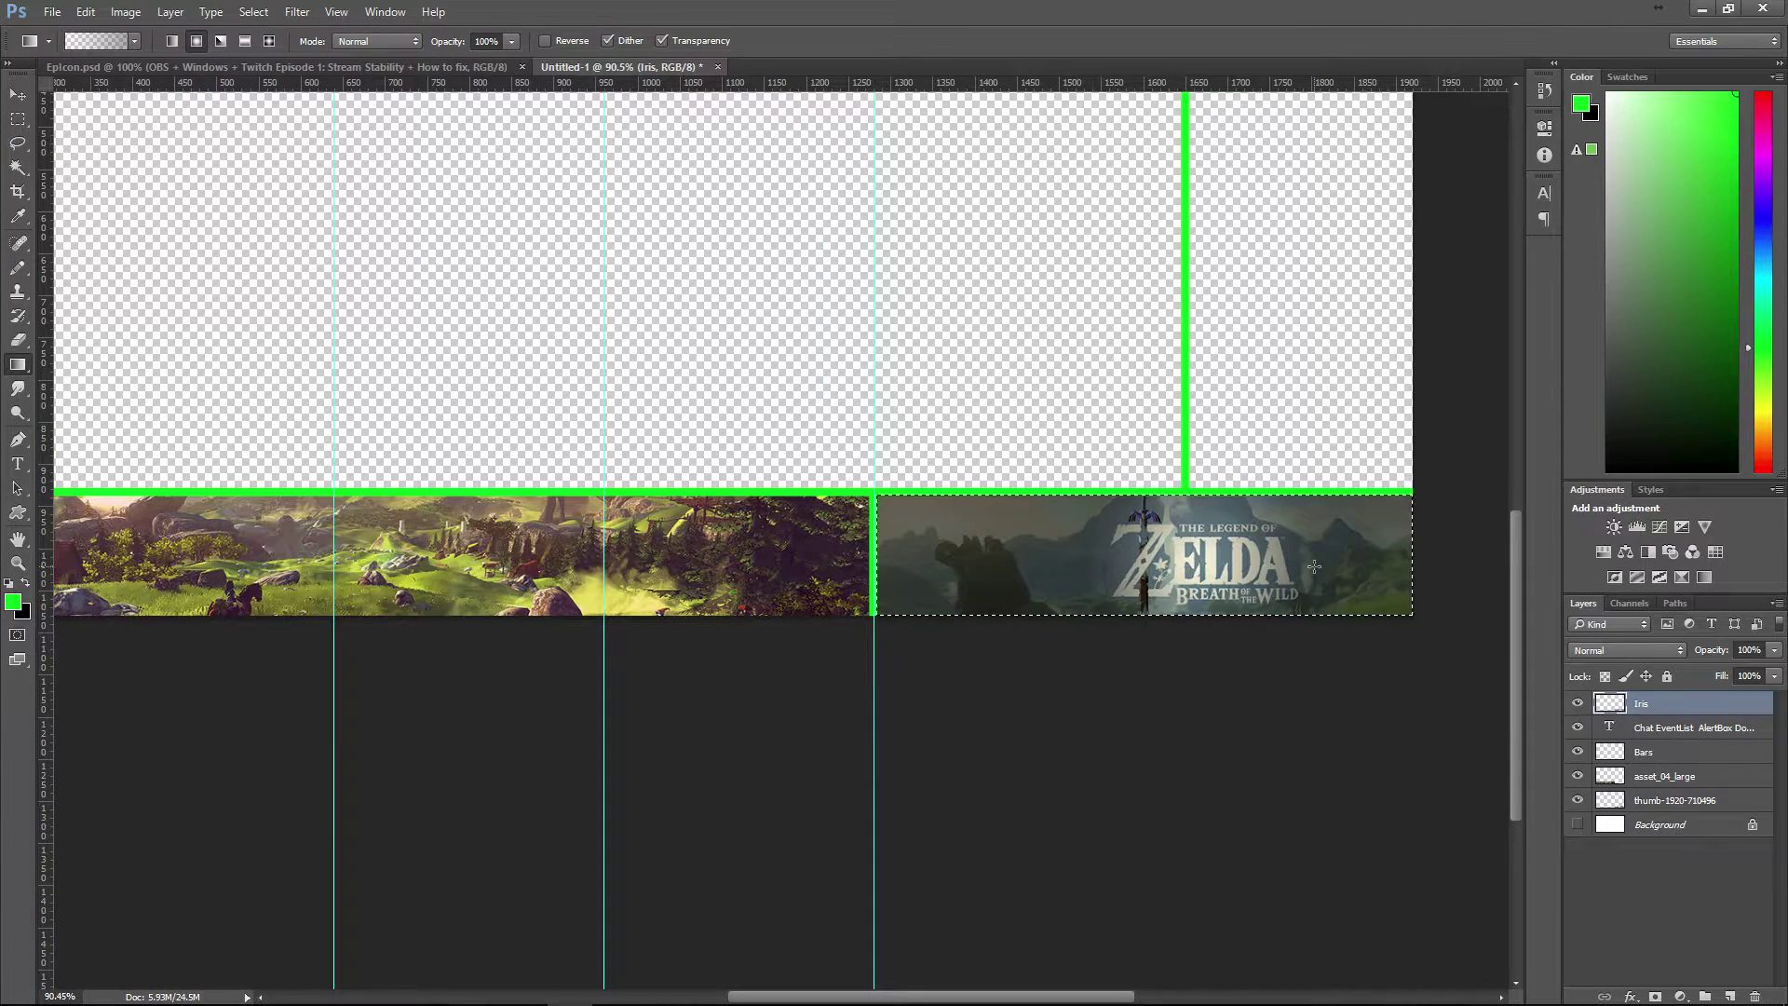
{"action": "key", "text": "ctrl+z"}
{"action": "left_click_drag", "start_coordinate": [1201, 559], "coordinate": [1322, 564]}
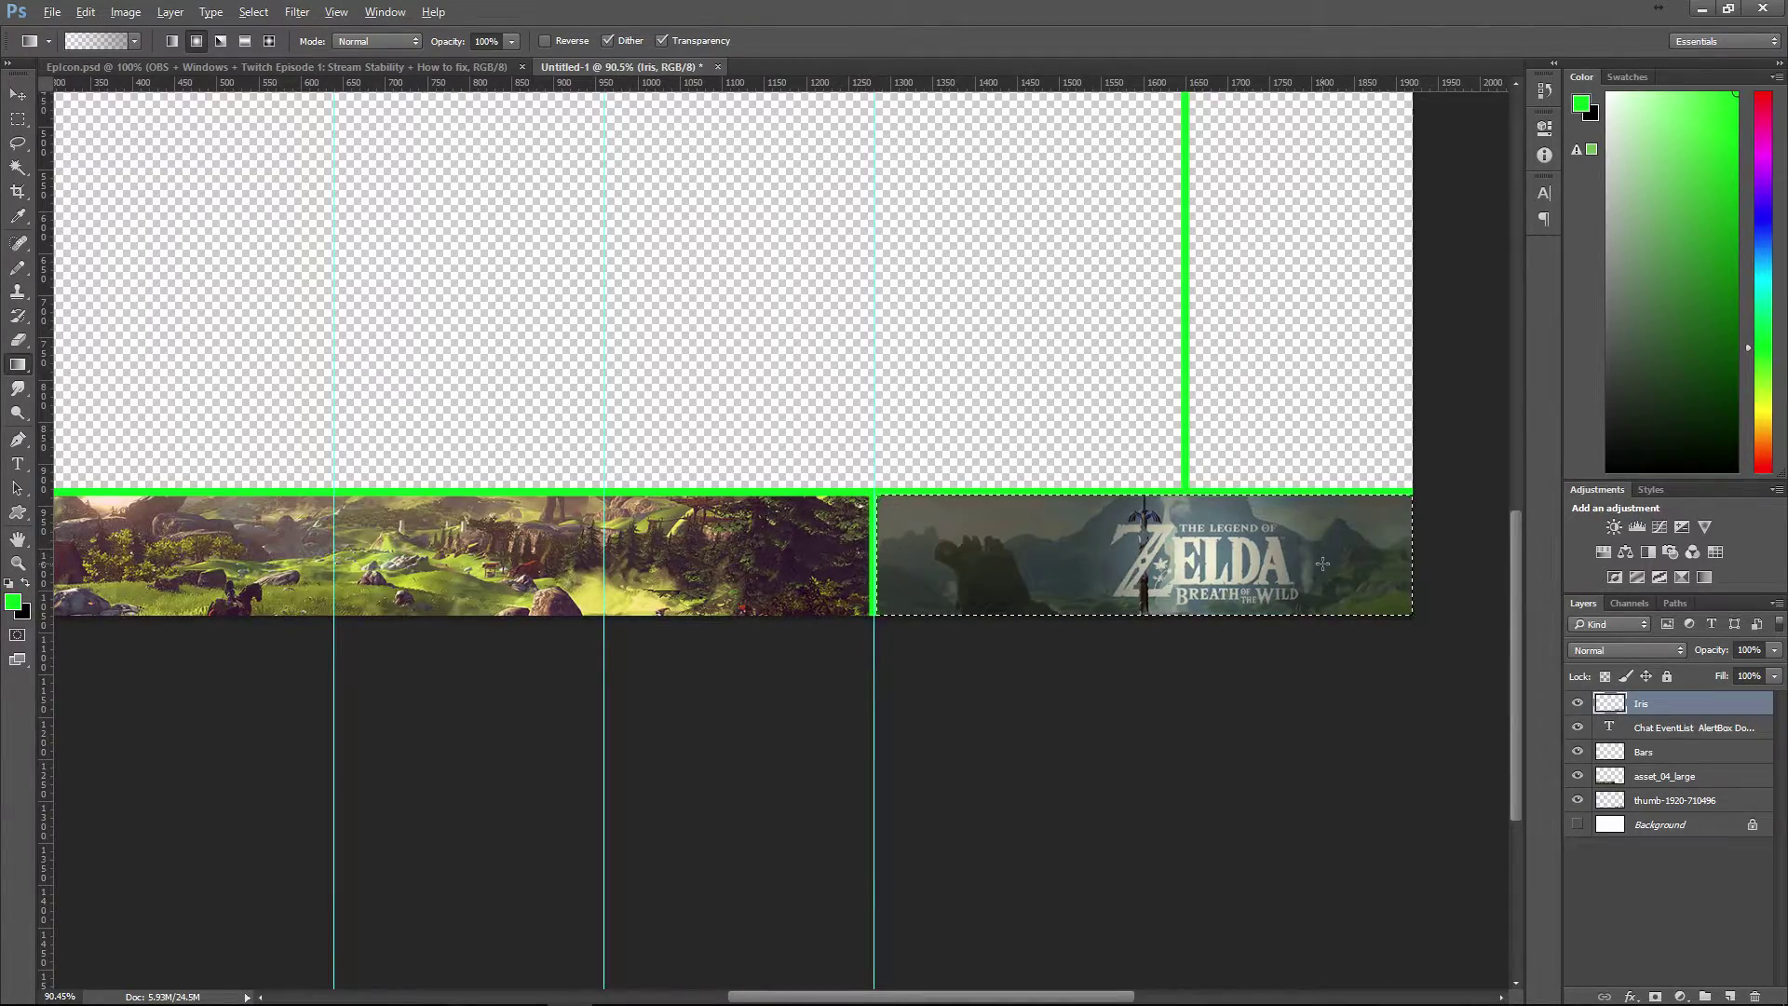
- Move the Iris layer directly below the Bars layer to keep the gradient's edges behind the green bars
{"action": "scroll", "coordinate": [1304, 577], "scroll_direction": "down", "scroll_amount": 2}
{"action": "scroll", "coordinate": [1031, 827], "scroll_direction": "up", "scroll_amount": 5}
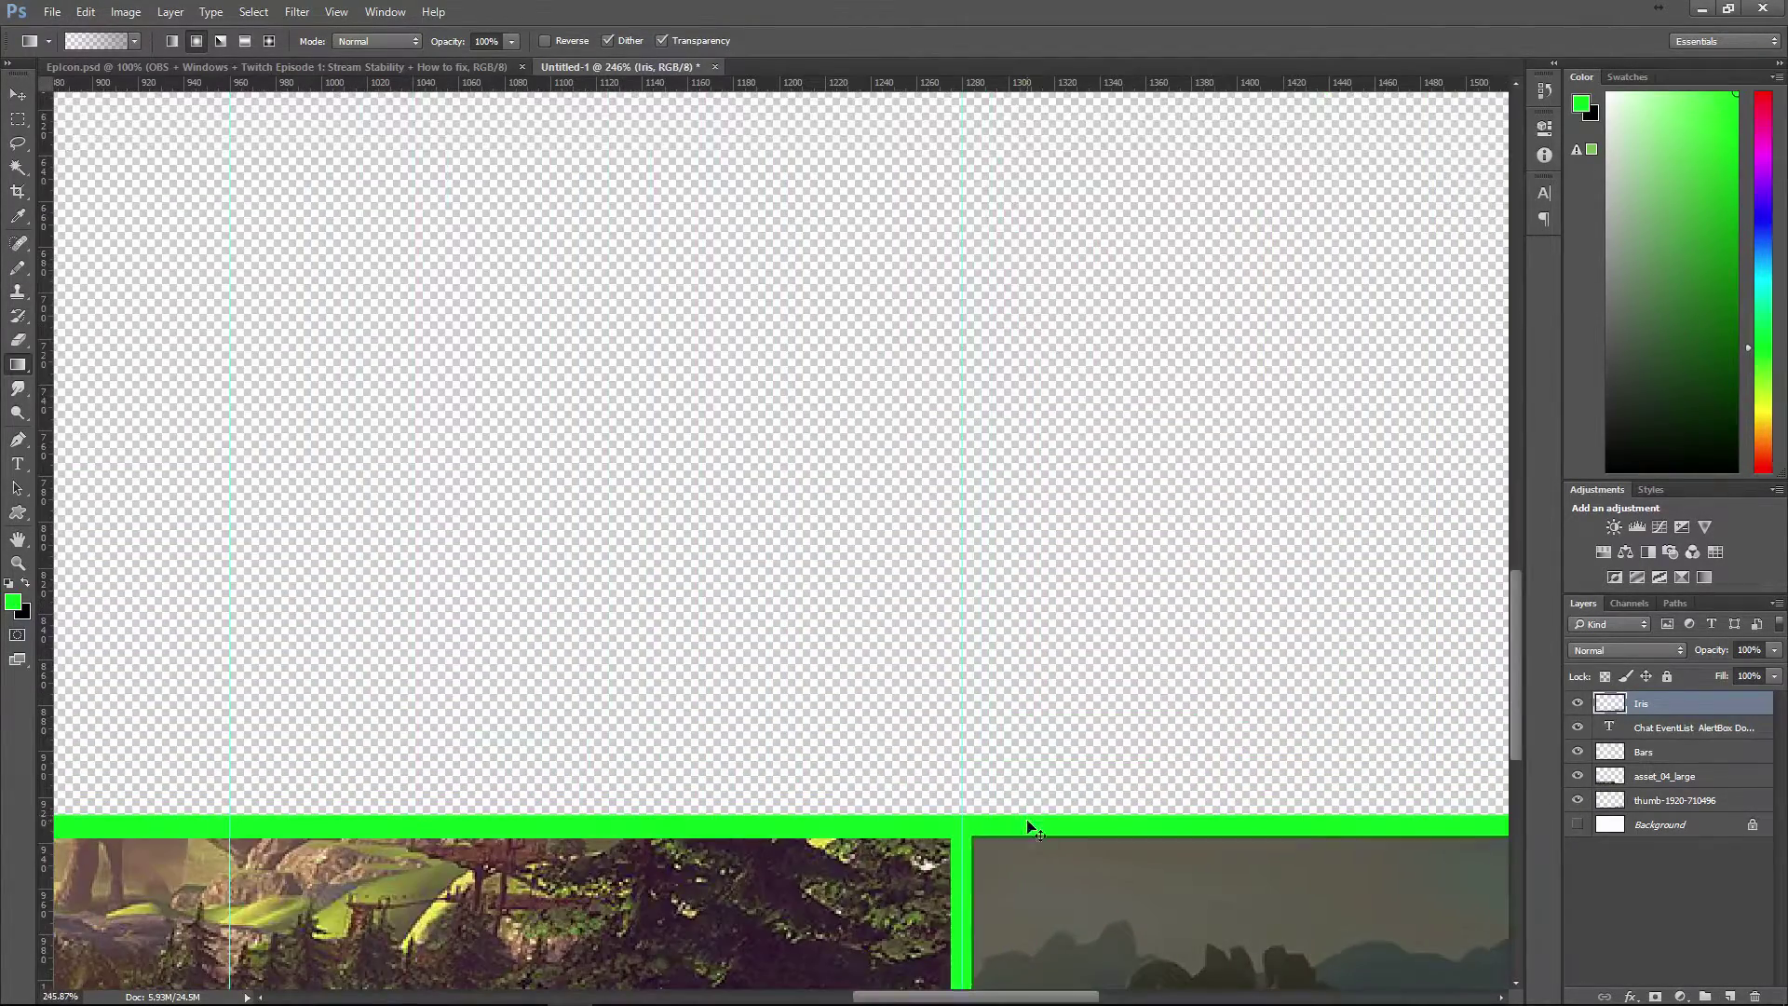
{"action": "scroll", "coordinate": [1030, 848], "scroll_direction": "up", "scroll_amount": 6}
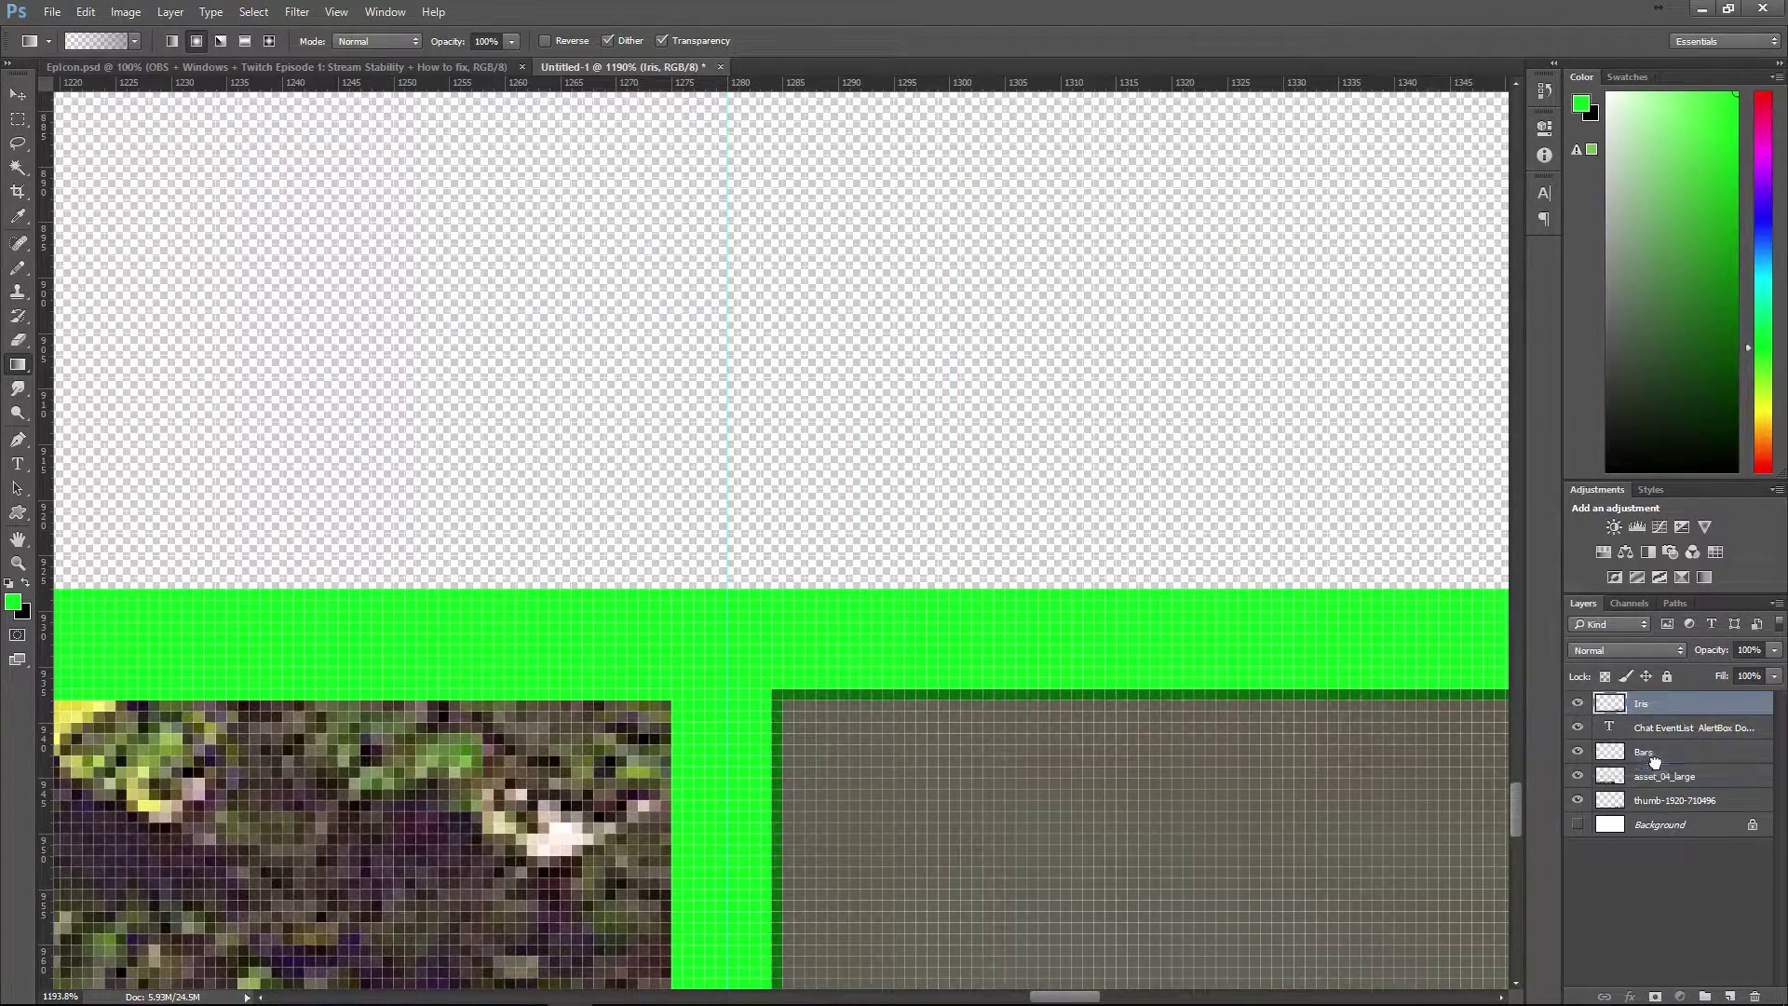
{"action": "left_click_drag", "start_coordinate": [1654, 762], "coordinate": [1653, 764]}
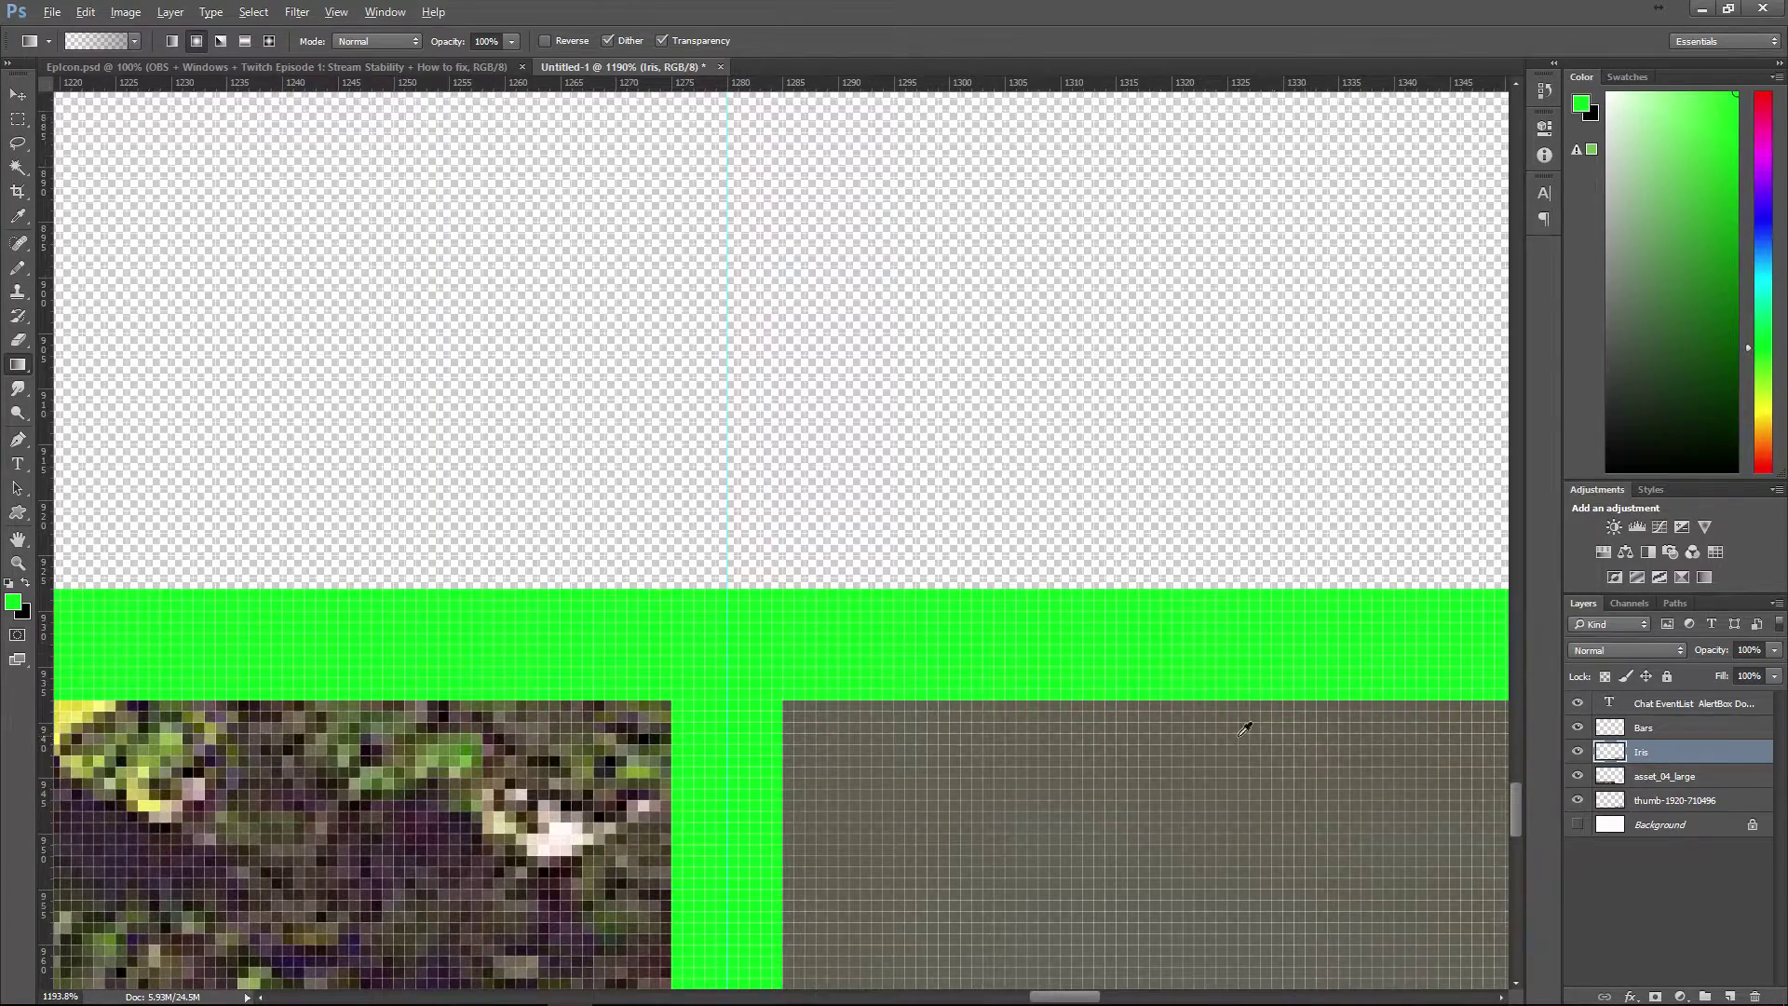
{"action": "scroll", "coordinate": [1244, 729], "scroll_direction": "down", "scroll_amount": 10}
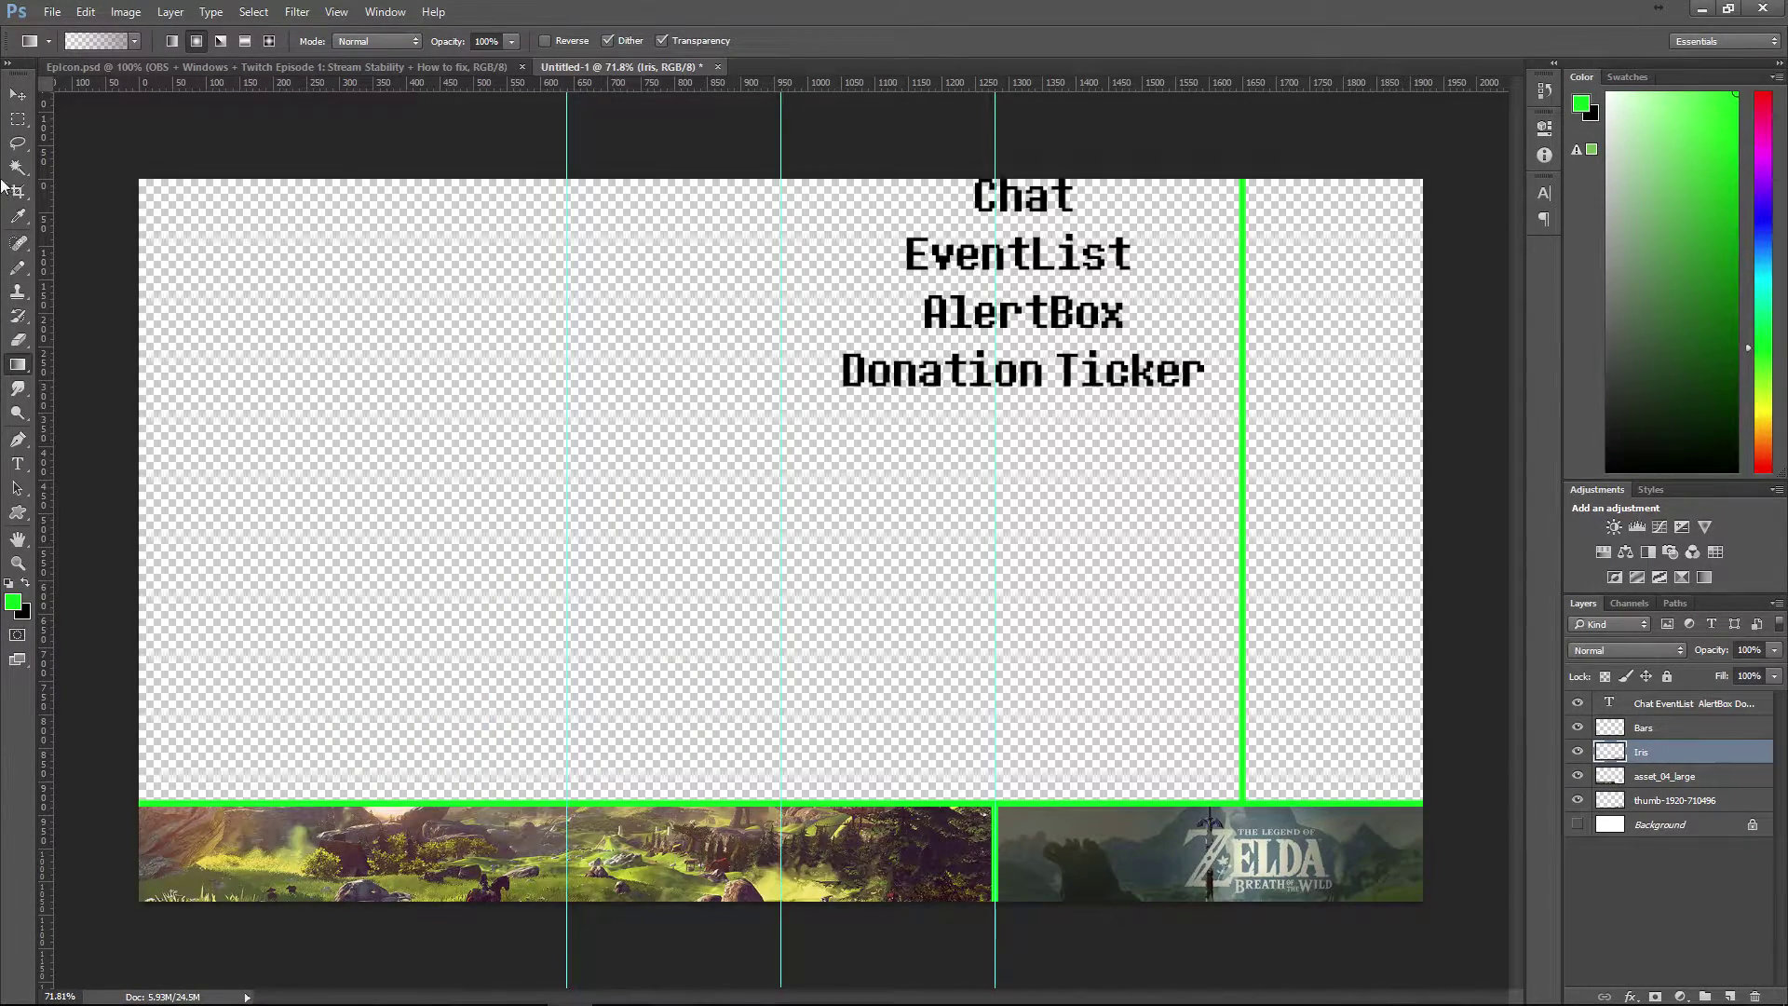
- Select the whole lower-left box containing the green Zelda landscape with the Rectangular Marquee Tool
{"action": "left_click", "coordinate": [18, 118]}
{"action": "scroll", "coordinate": [968, 922], "scroll_direction": "up", "scroll_amount": 2}
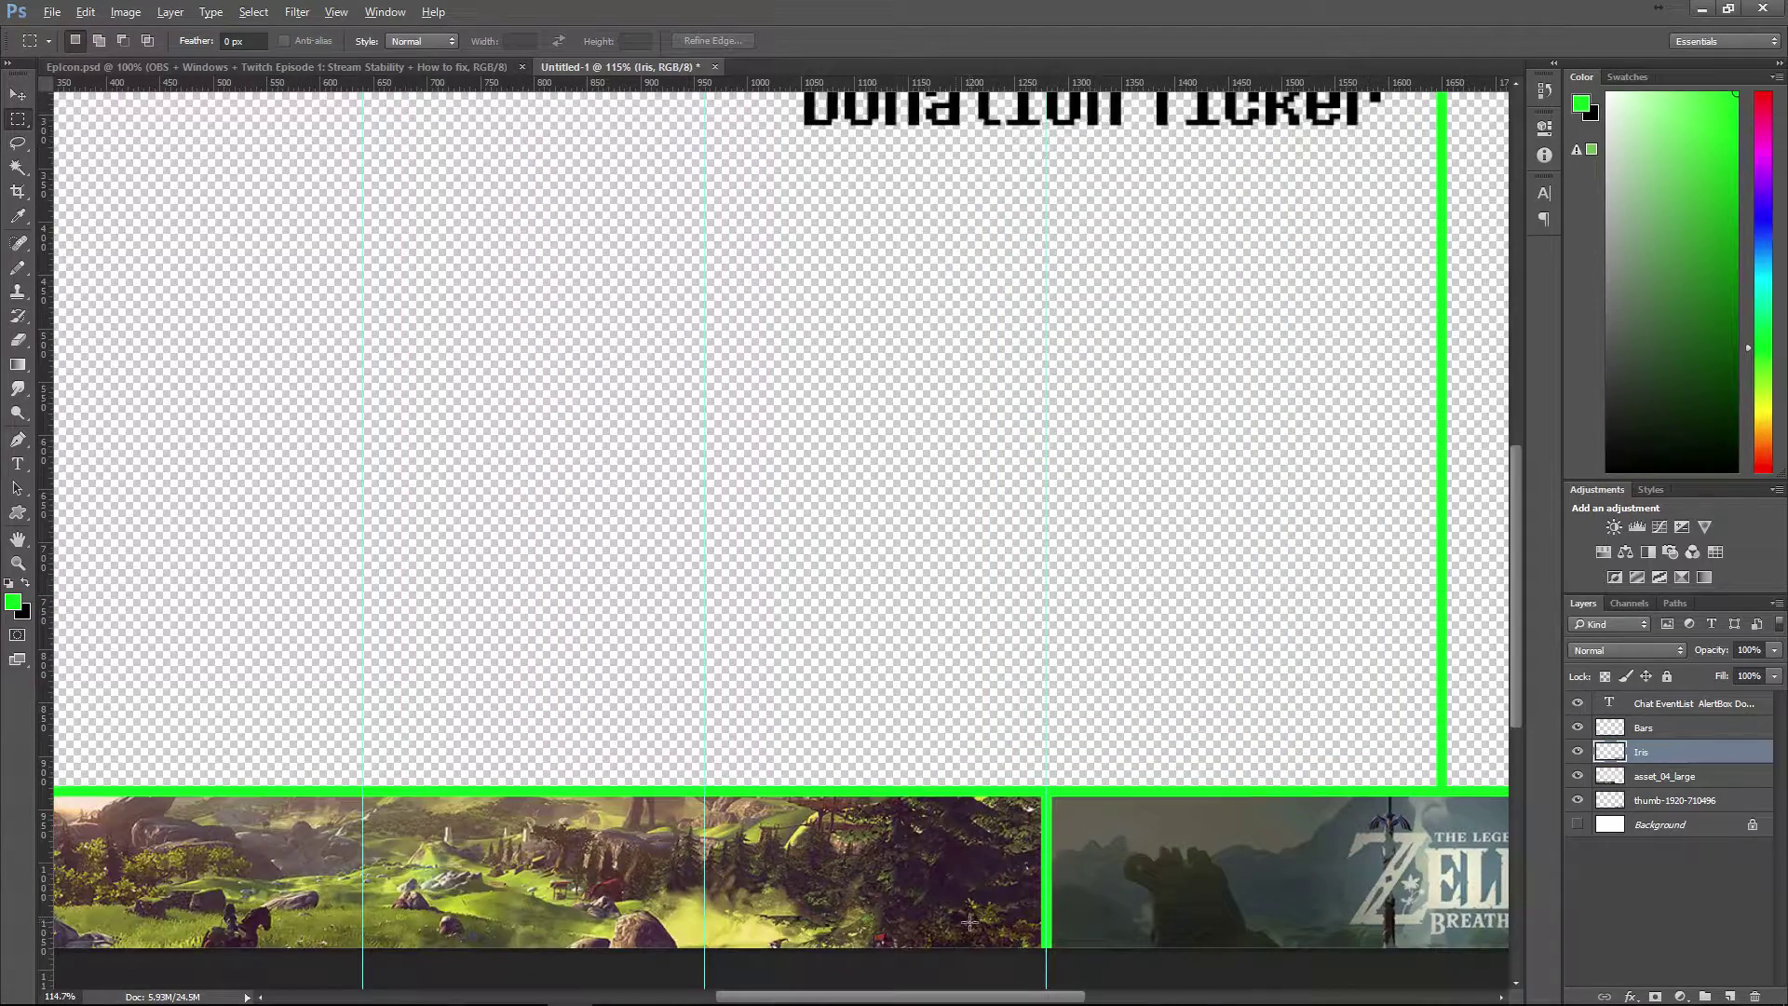
{"action": "scroll", "coordinate": [1033, 951], "scroll_direction": "up", "scroll_amount": 4}
{"action": "left_click_drag", "start_coordinate": [1039, 950], "coordinate": [301, 442]}
{"action": "scroll", "coordinate": [366, 570], "scroll_direction": "down", "scroll_amount": 5}
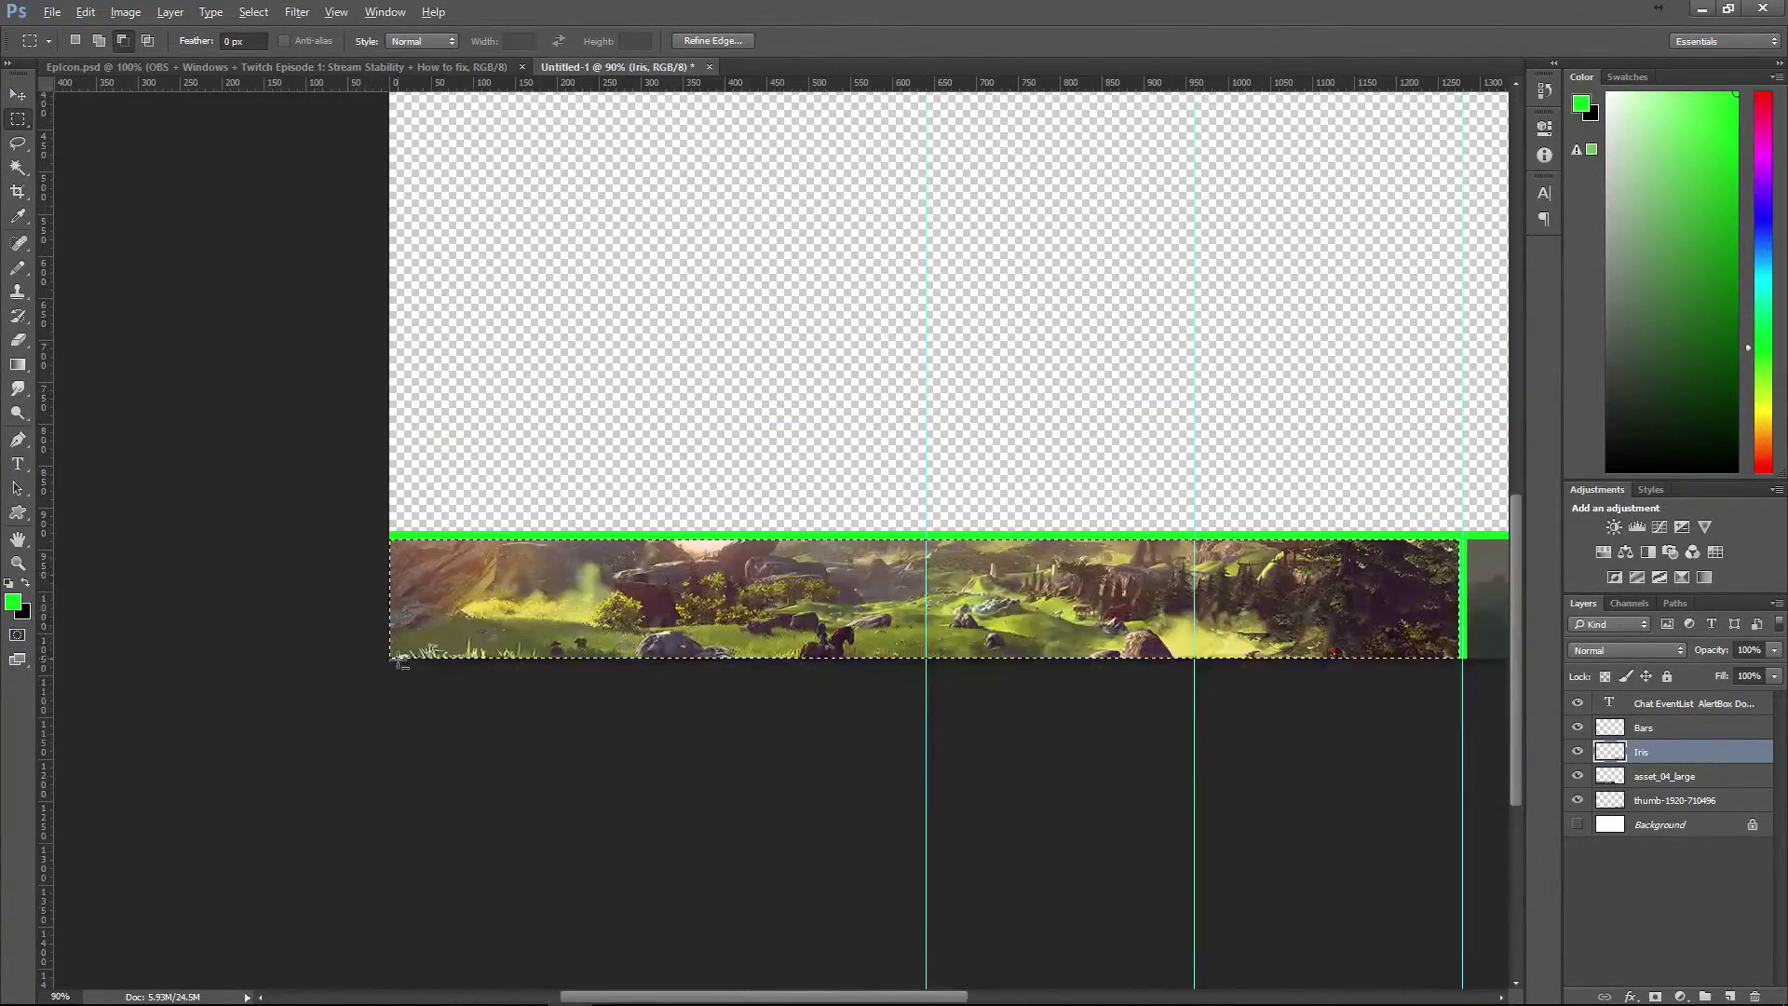
{"action": "scroll", "coordinate": [394, 667], "scroll_direction": "down", "scroll_amount": 2}
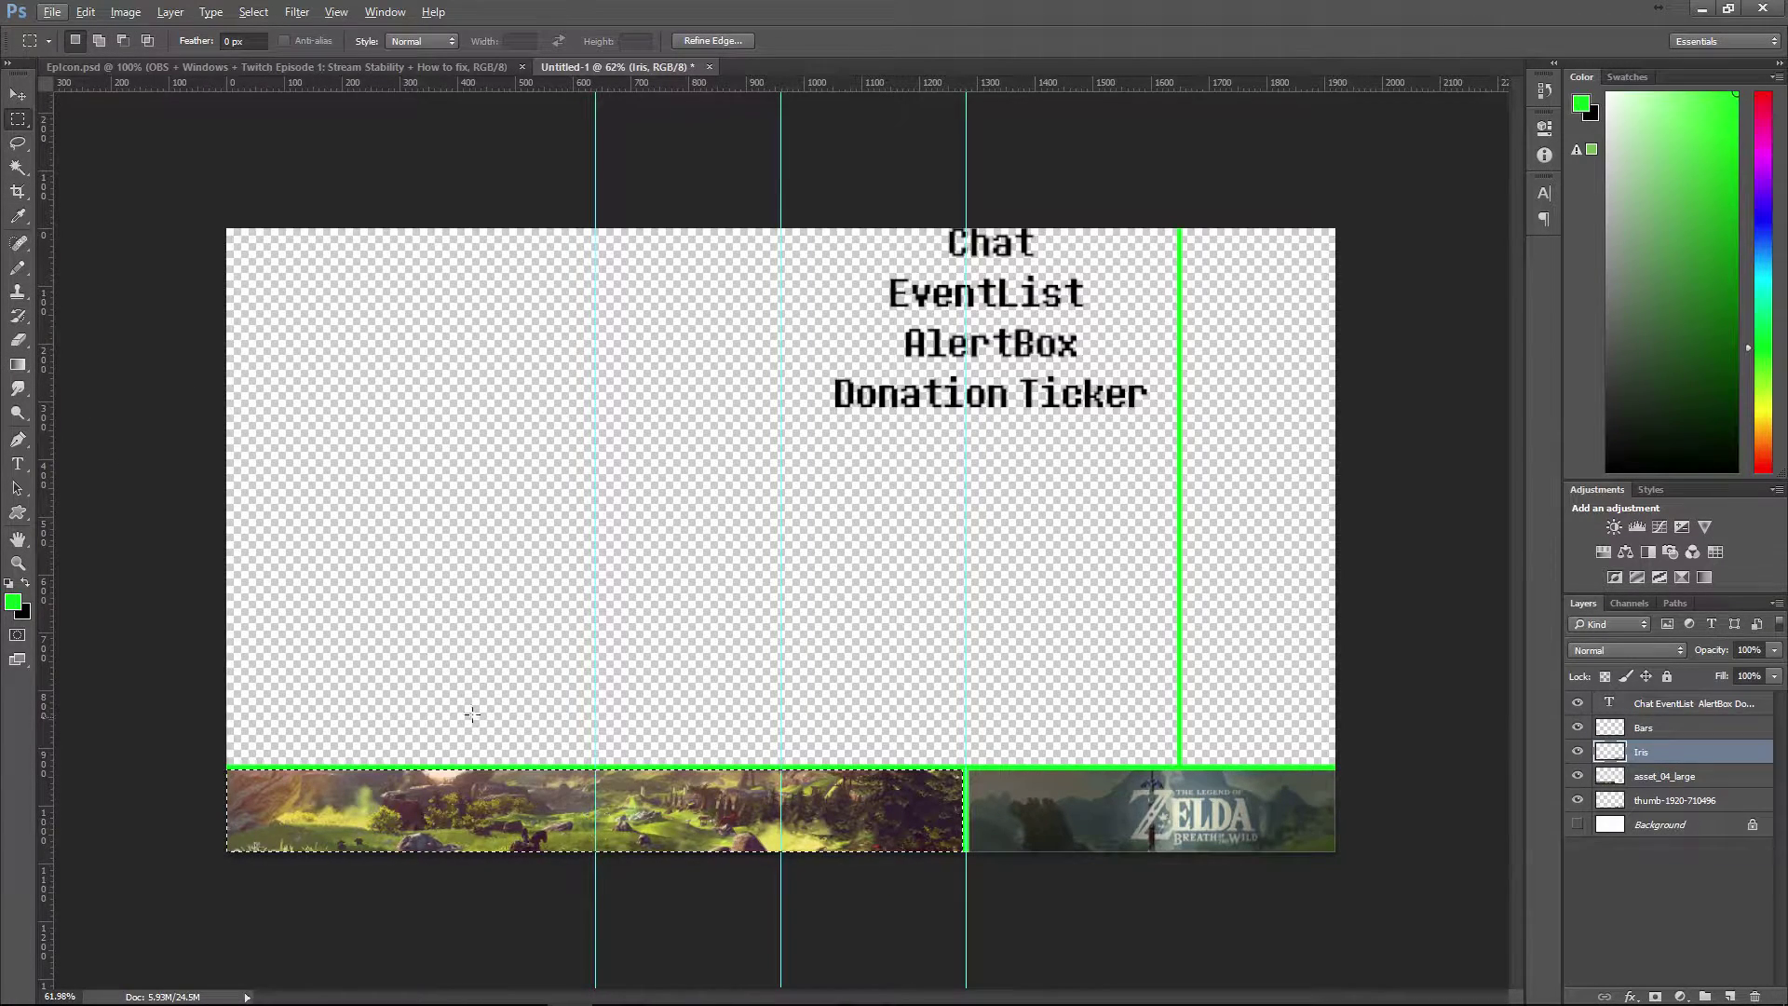
- Darken the selected lower-left box on the Iris layer with the transparent-to-dark radial gradient, and clear the selection
{"action": "left_click", "coordinate": [18, 366]}
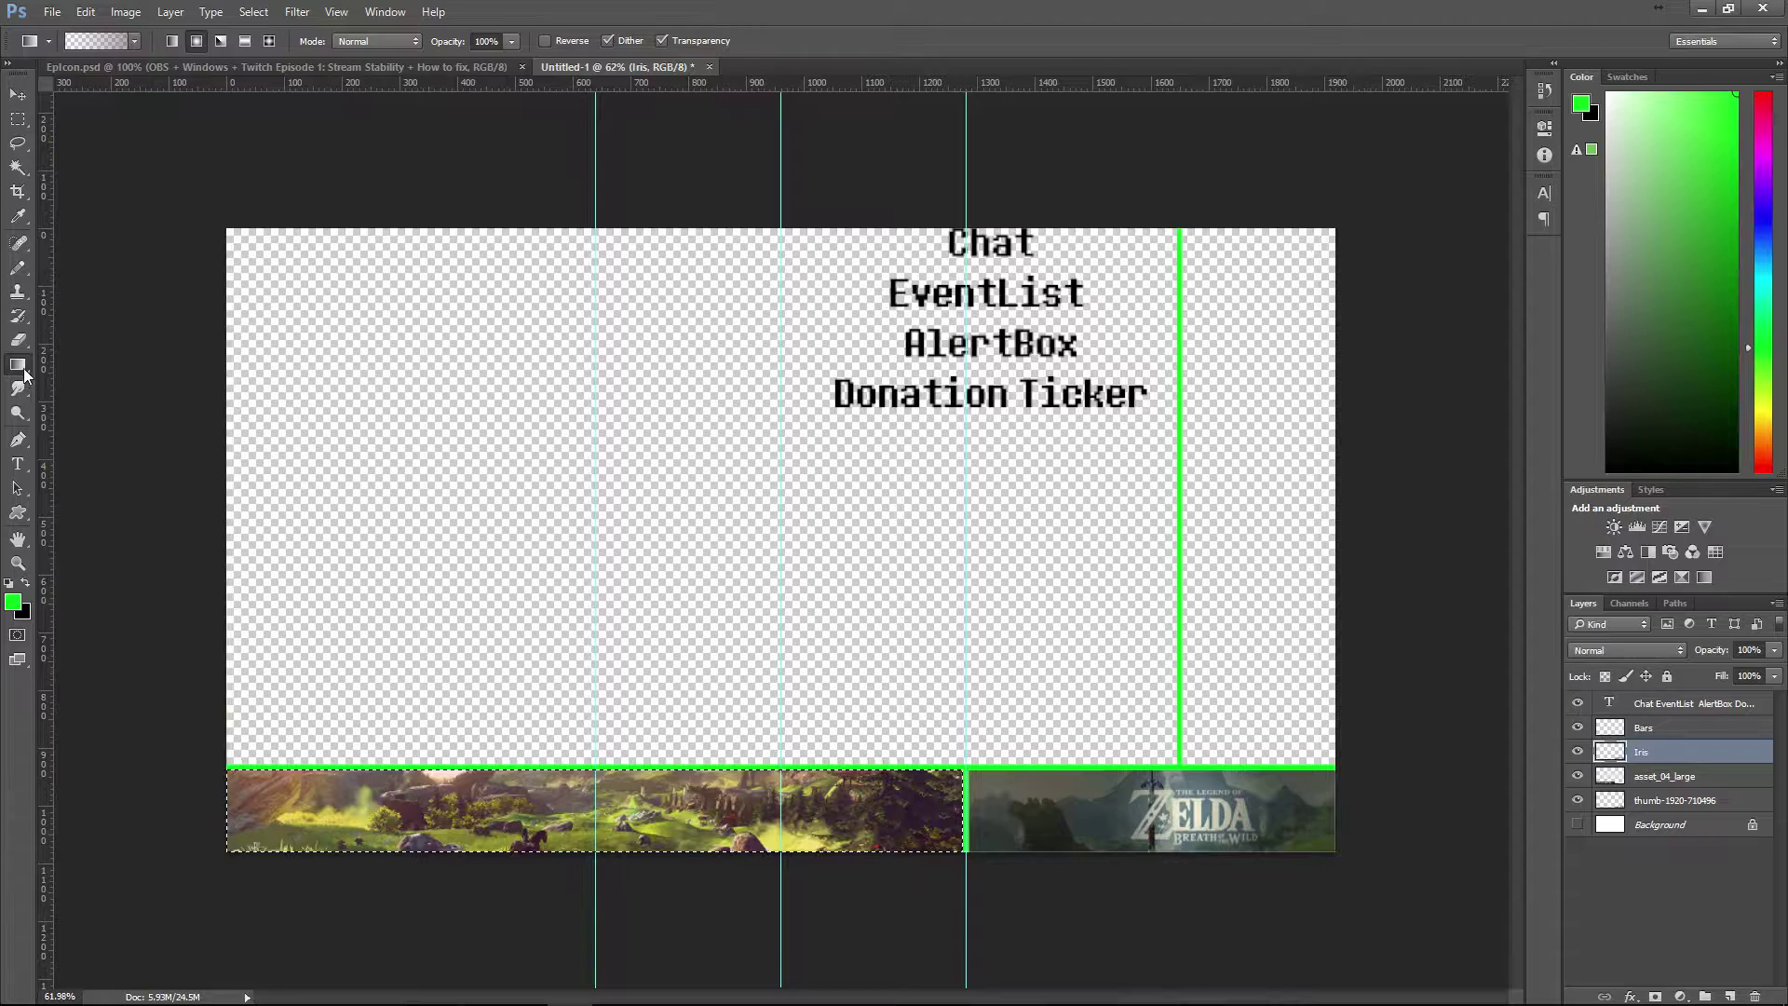
{"action": "right_click", "coordinate": [25, 373]}
{"action": "left_click", "coordinate": [84, 363]}
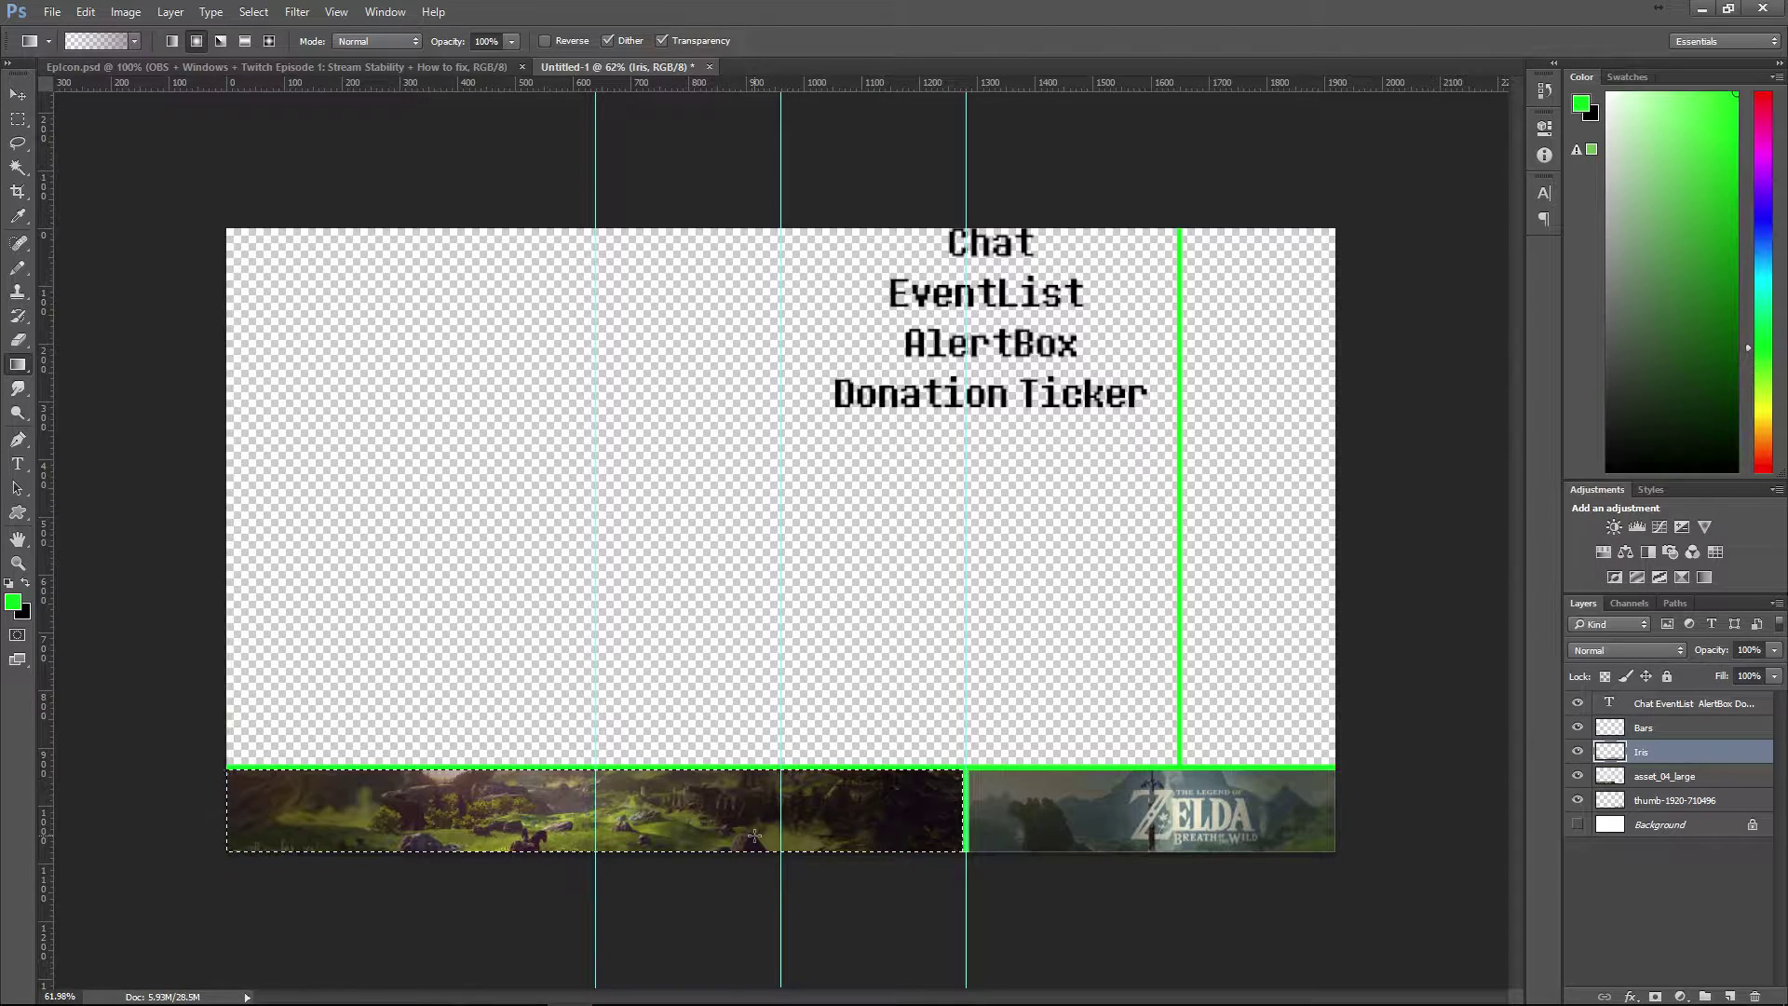
{"action": "key", "text": "ctrl+d"}
- Add a Gradient Overlay effect to the Bars layer and show its settings
{"action": "double_click", "coordinate": [1686, 731]}
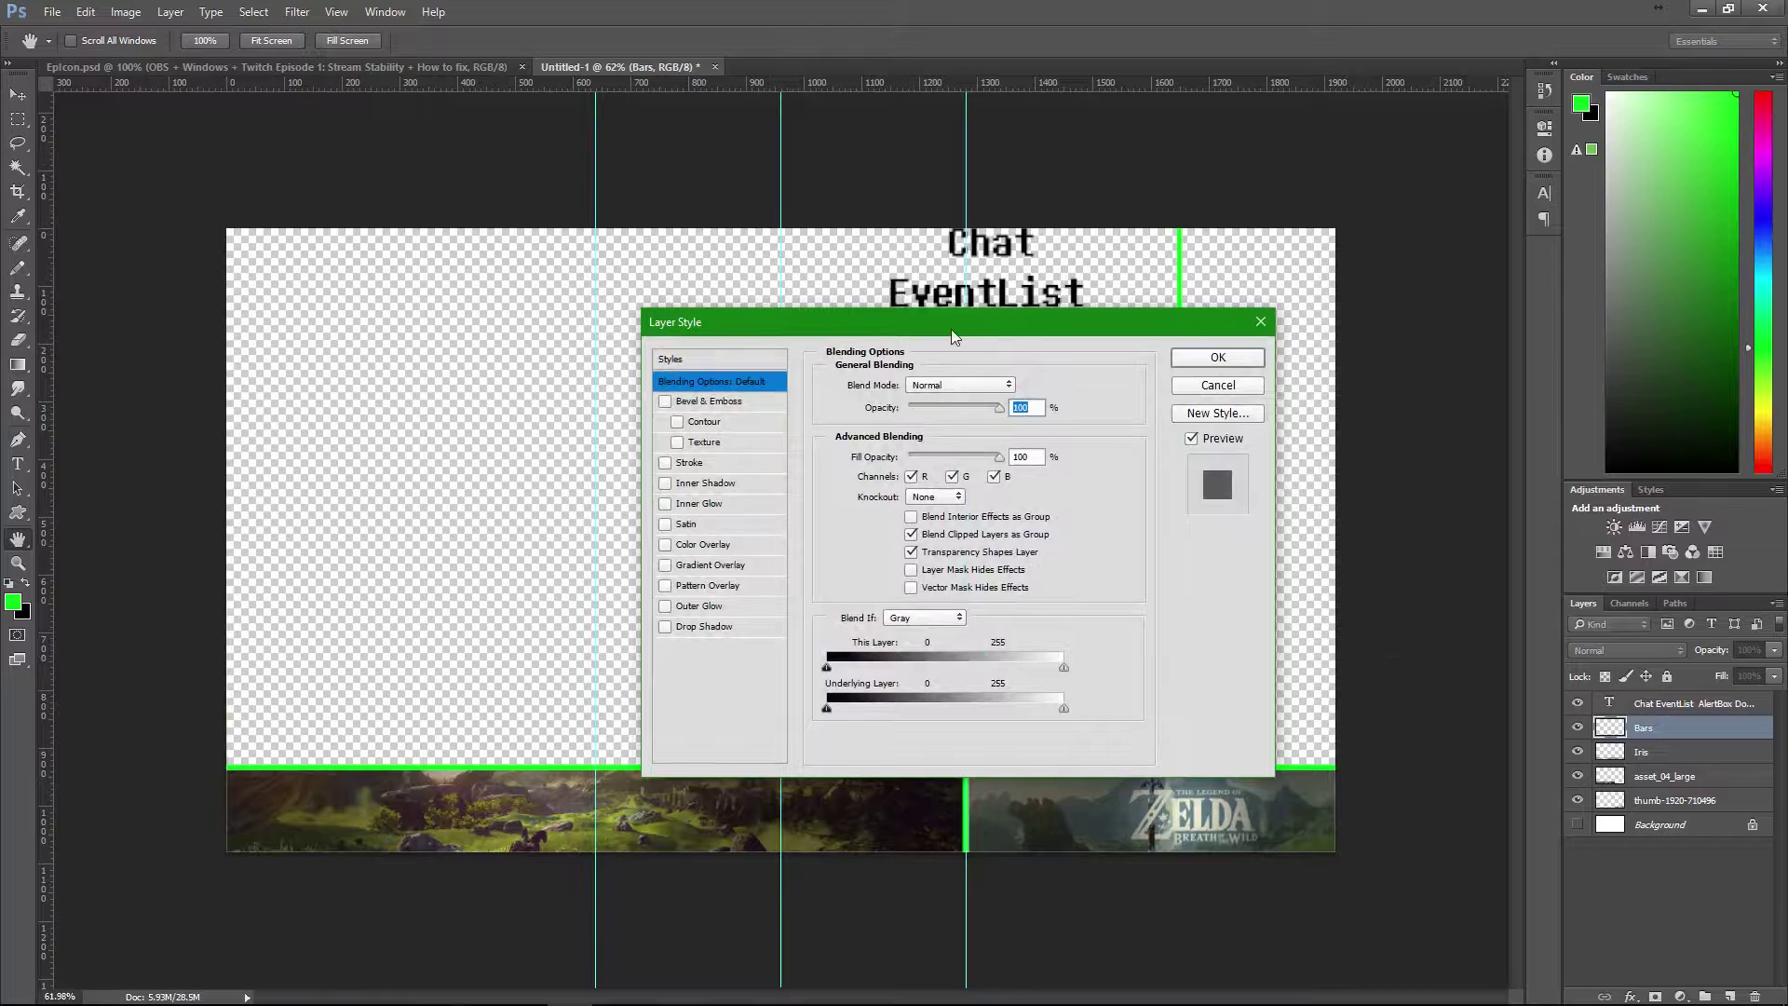
{"action": "left_click_drag", "start_coordinate": [961, 323], "coordinate": [561, 155]}
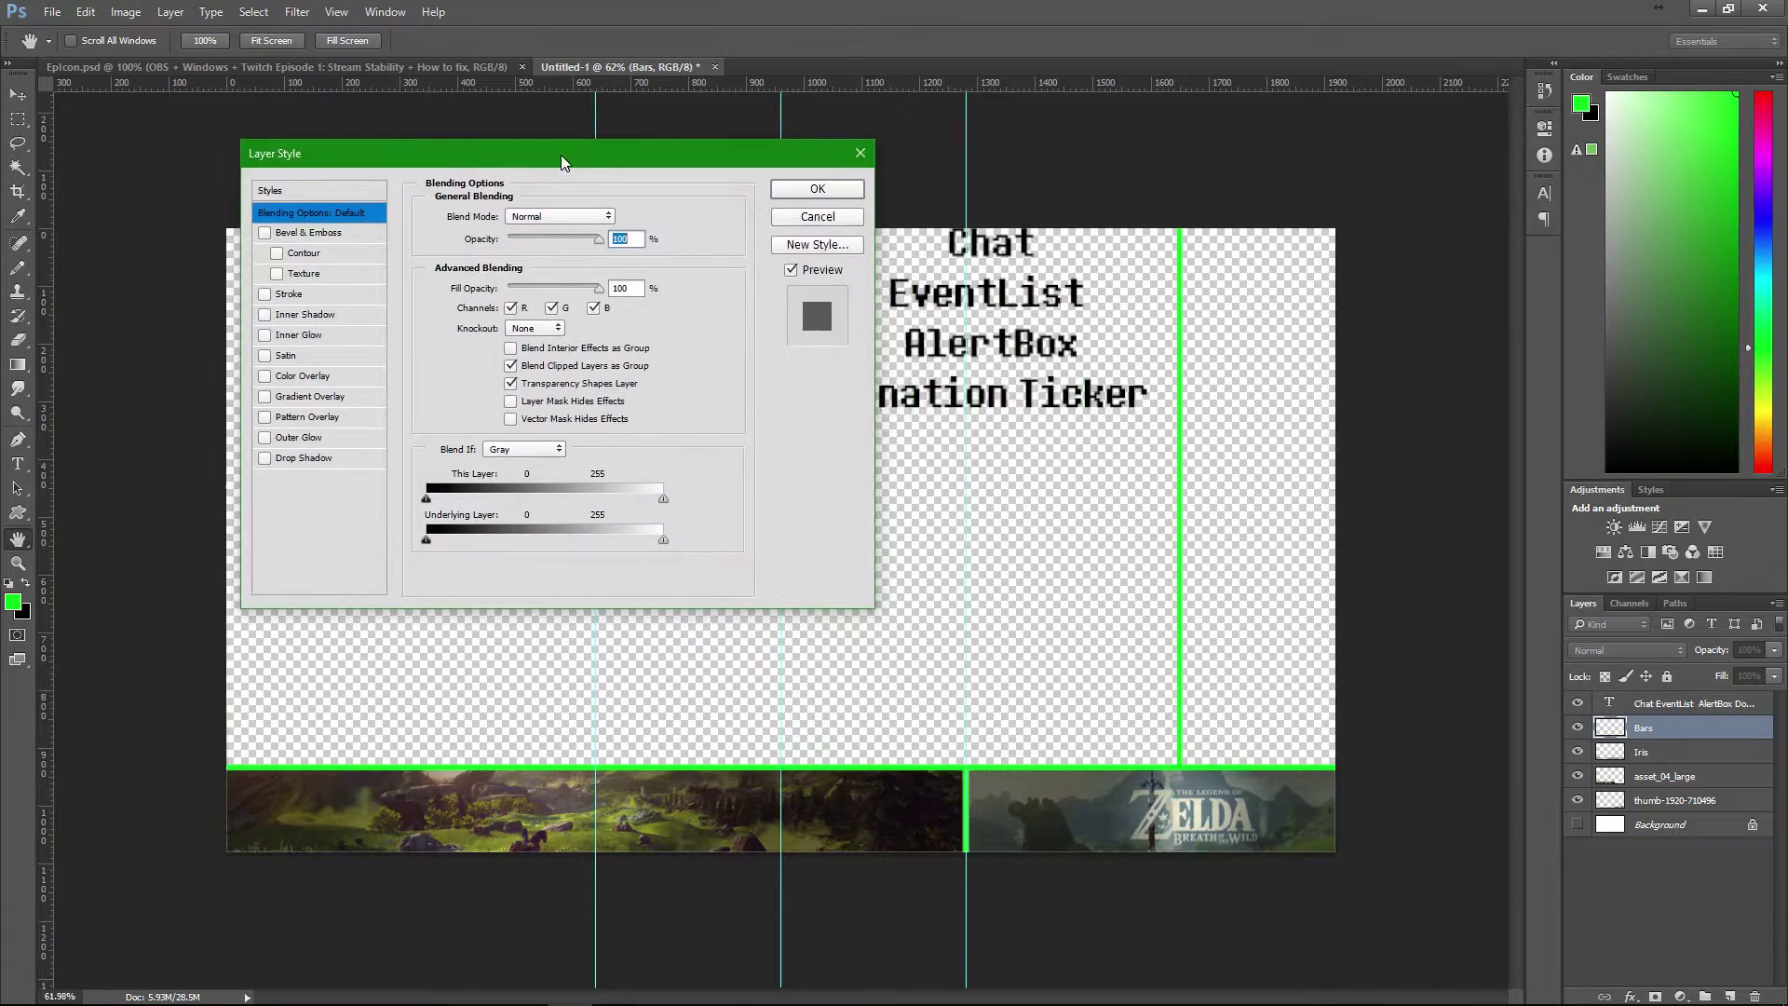
{"action": "left_click", "coordinate": [265, 397]}
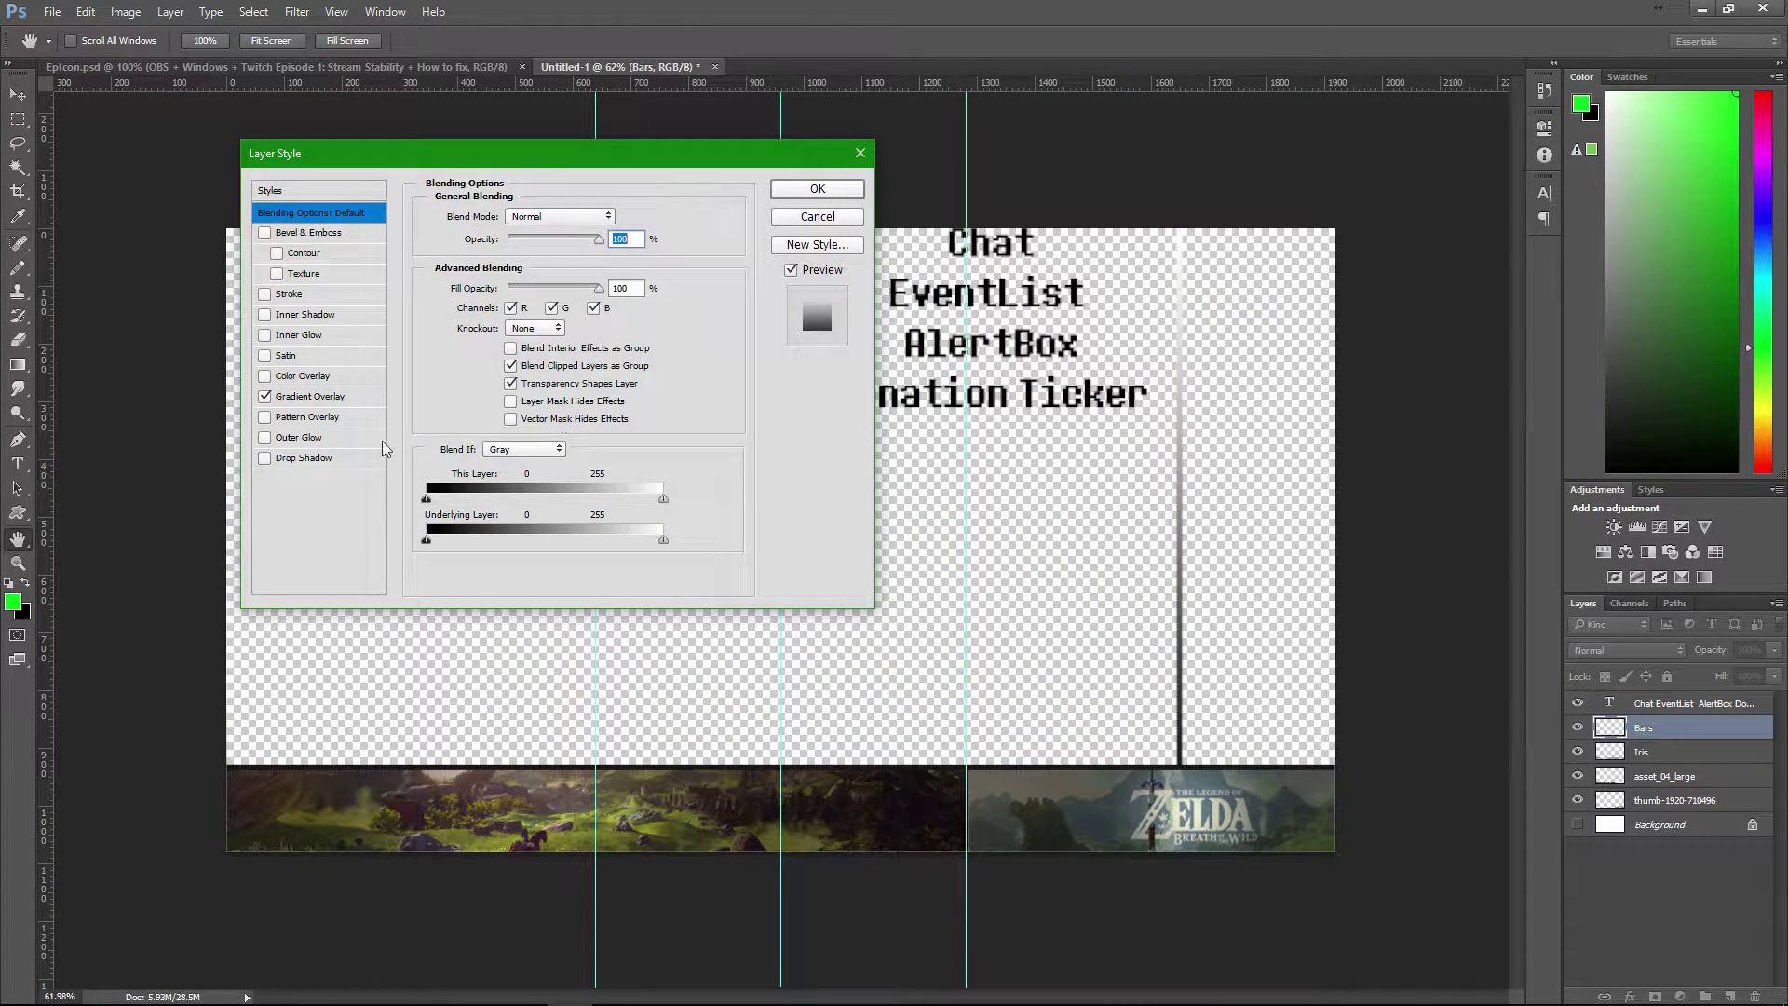
{"action": "left_click", "coordinate": [310, 396]}
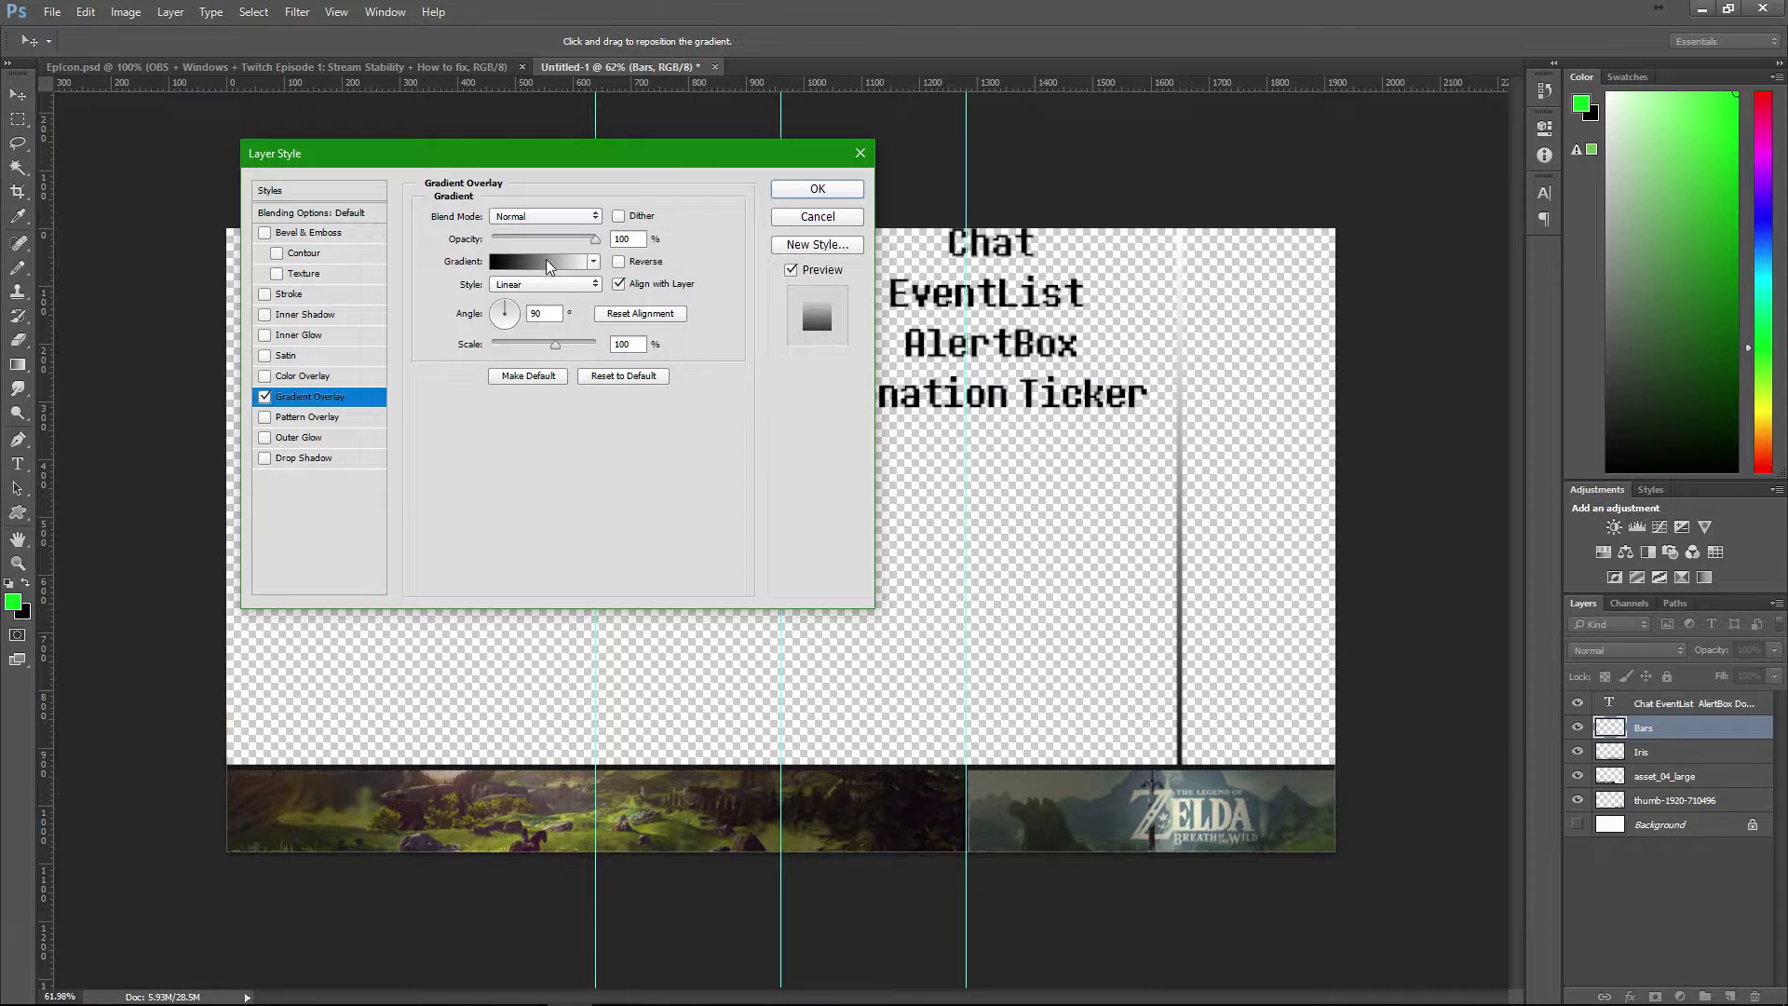
- Set the start color stop of the Bars layer's overlay gradient to yellow, ffde00
{"action": "left_click", "coordinate": [549, 261]}
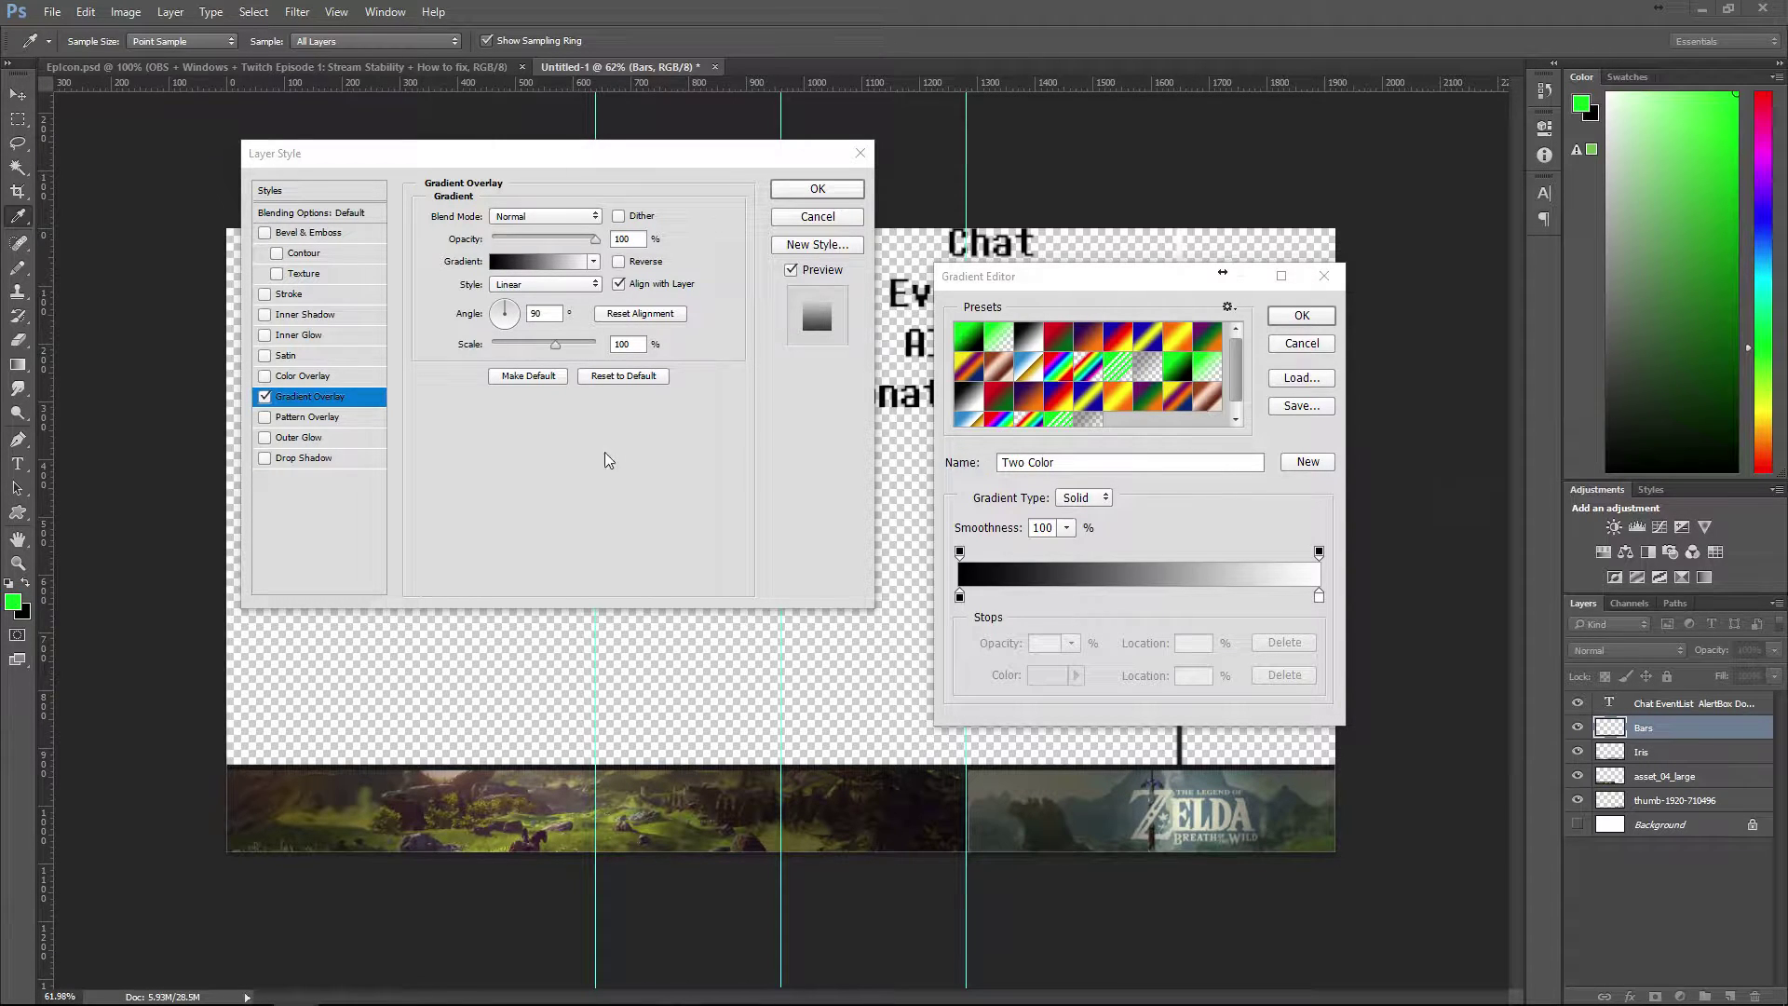
{"action": "left_click", "coordinate": [504, 264]}
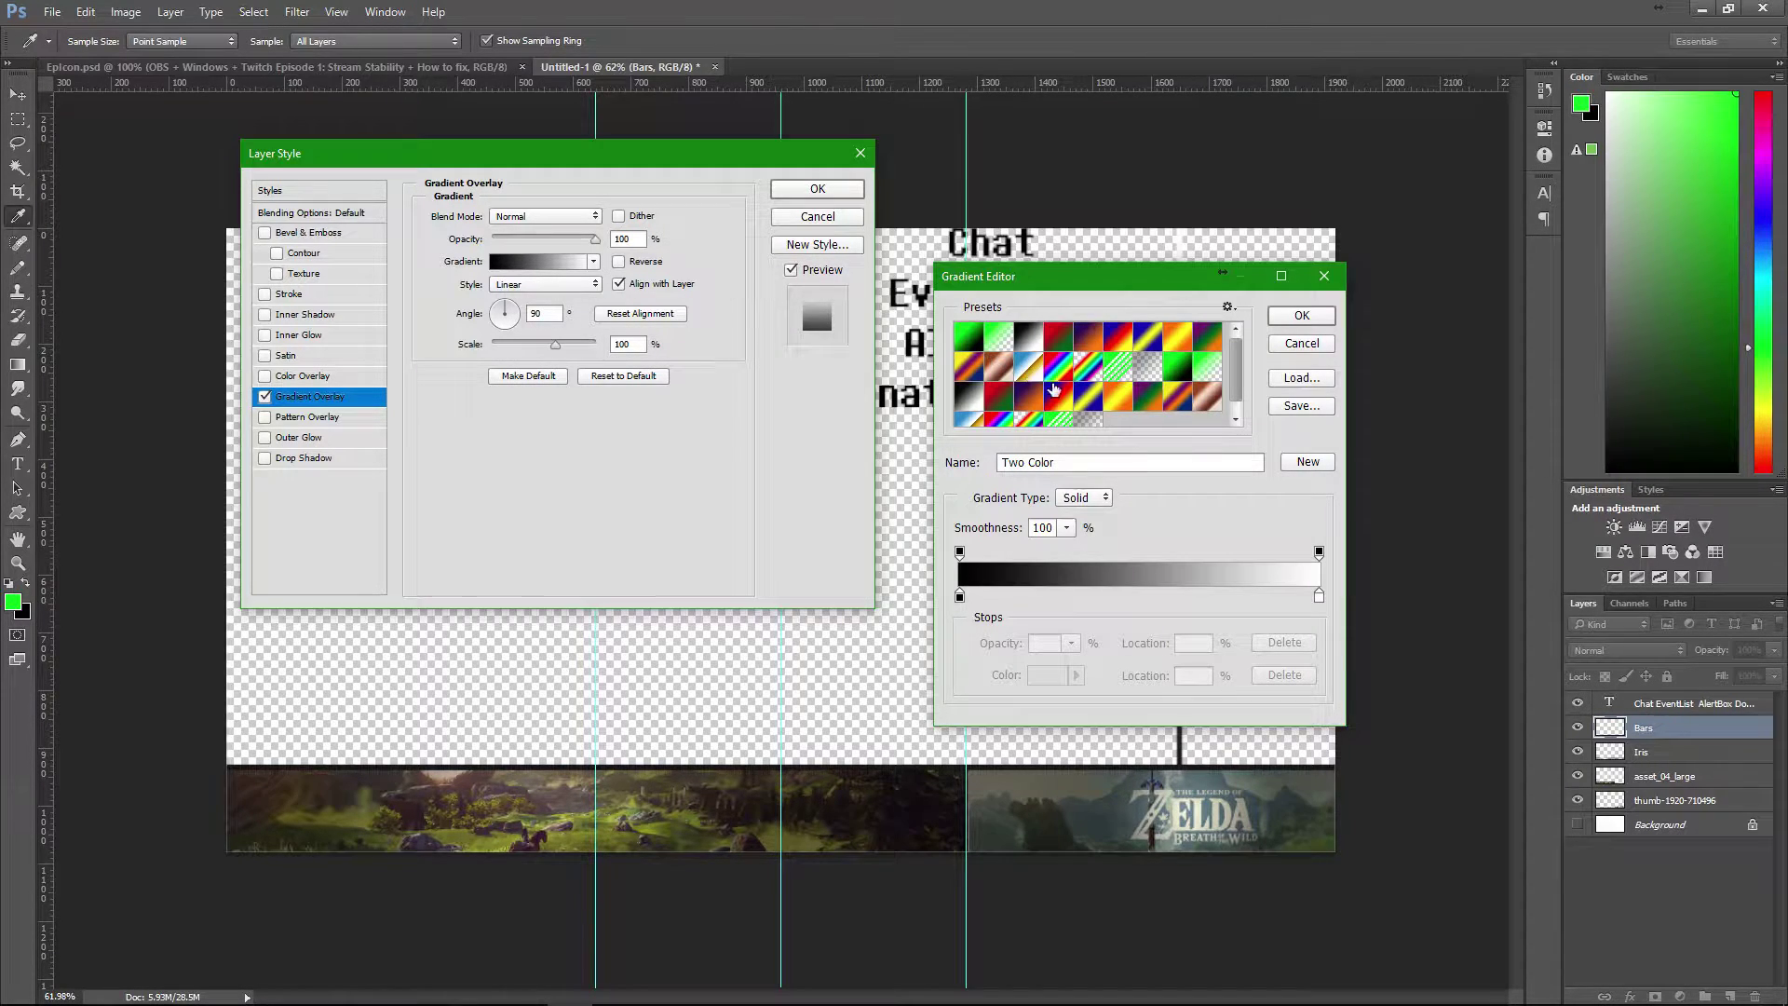
{"action": "left_click", "coordinate": [959, 596]}
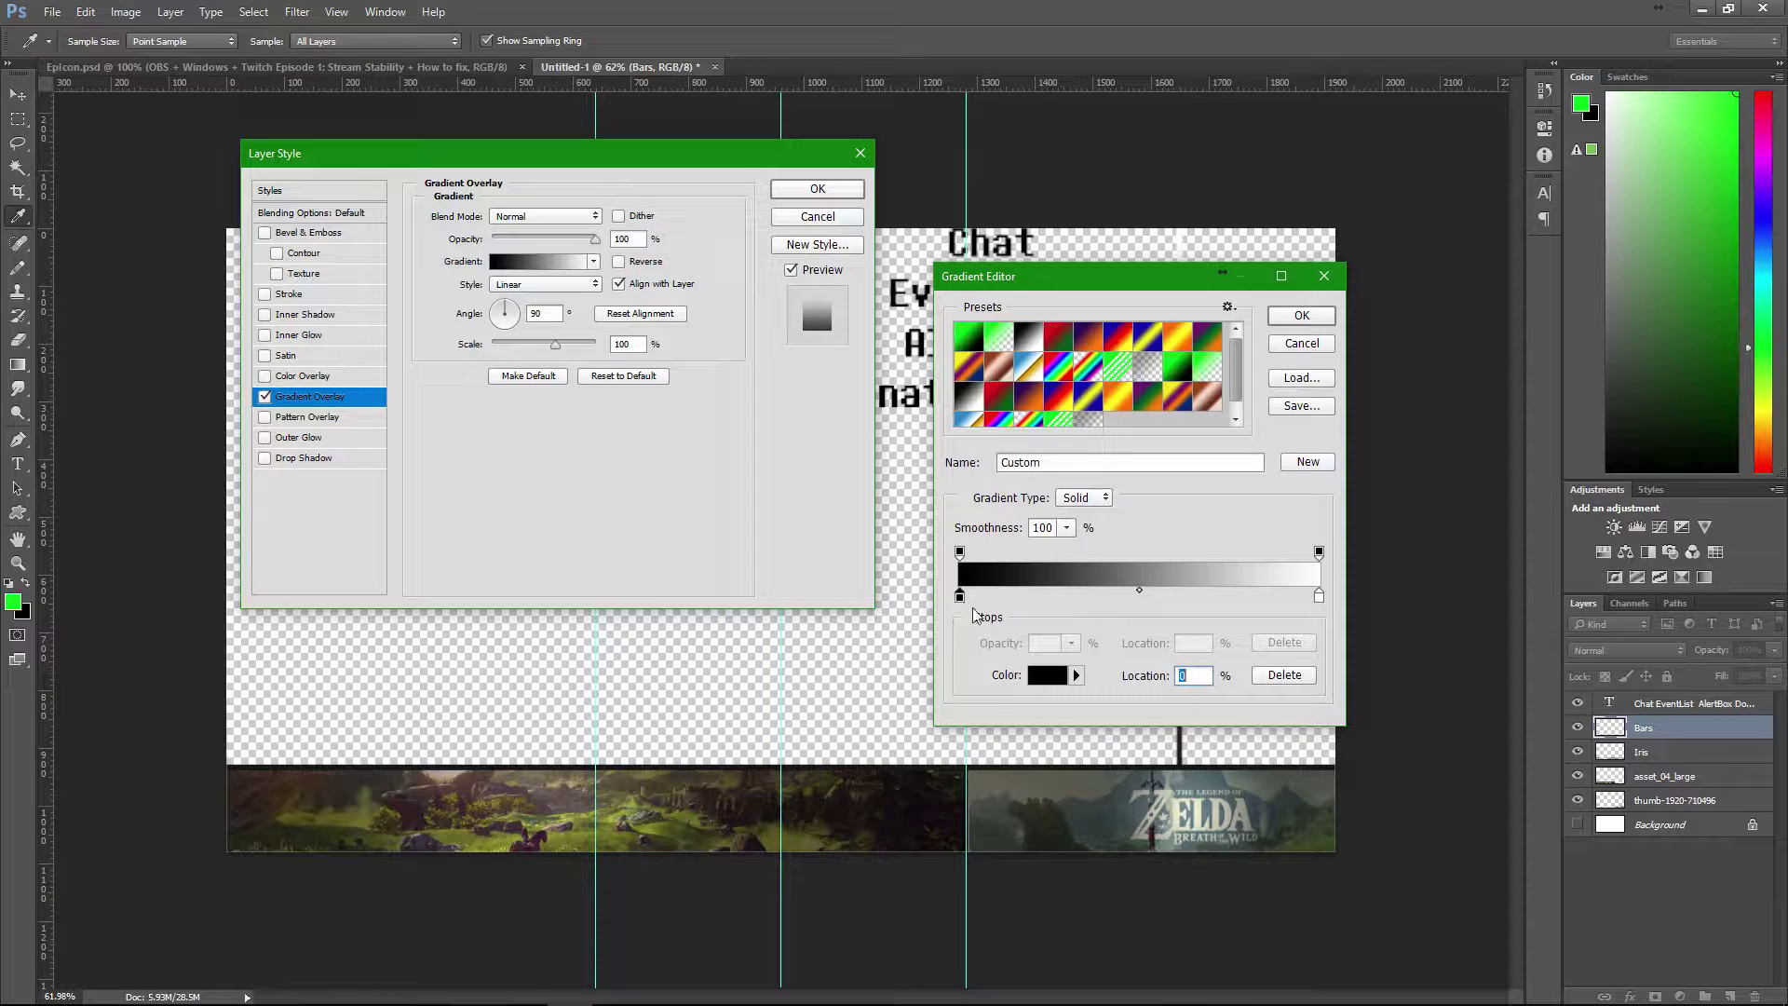
{"action": "left_click", "coordinate": [1047, 675]}
{"action": "left_click_drag", "start_coordinate": [1235, 642], "coordinate": [1237, 730]}
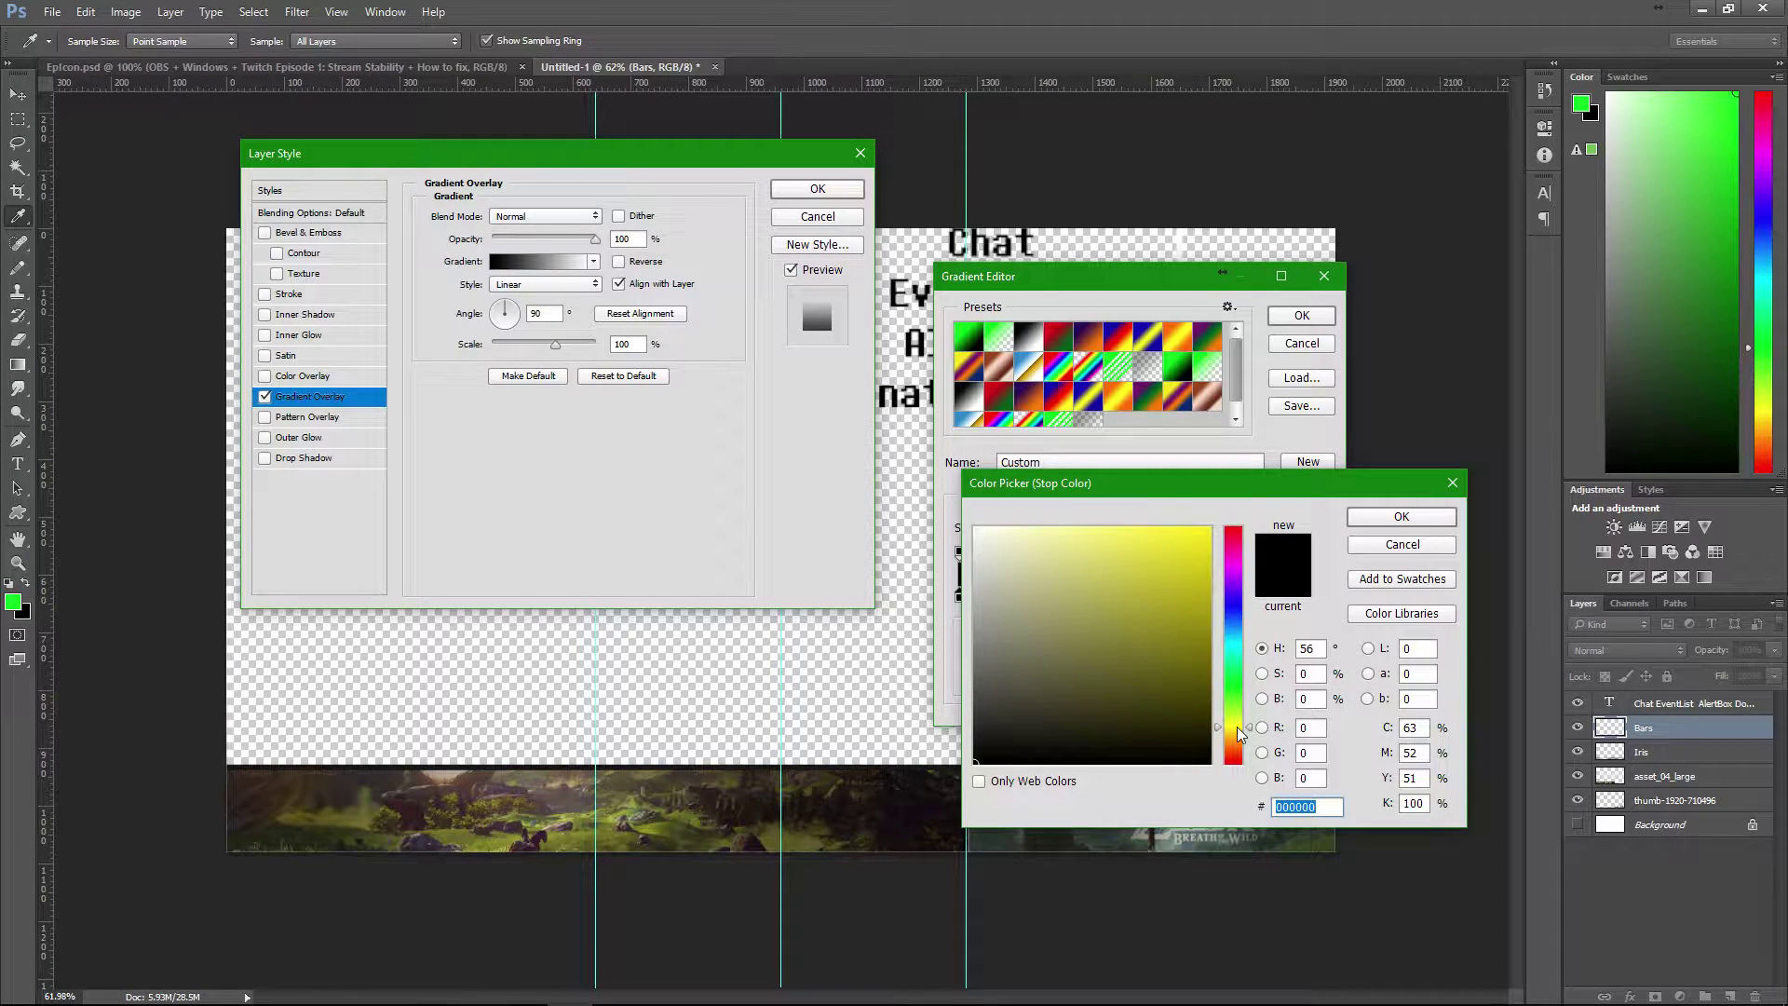
{"action": "left_click", "coordinate": [1210, 528]}
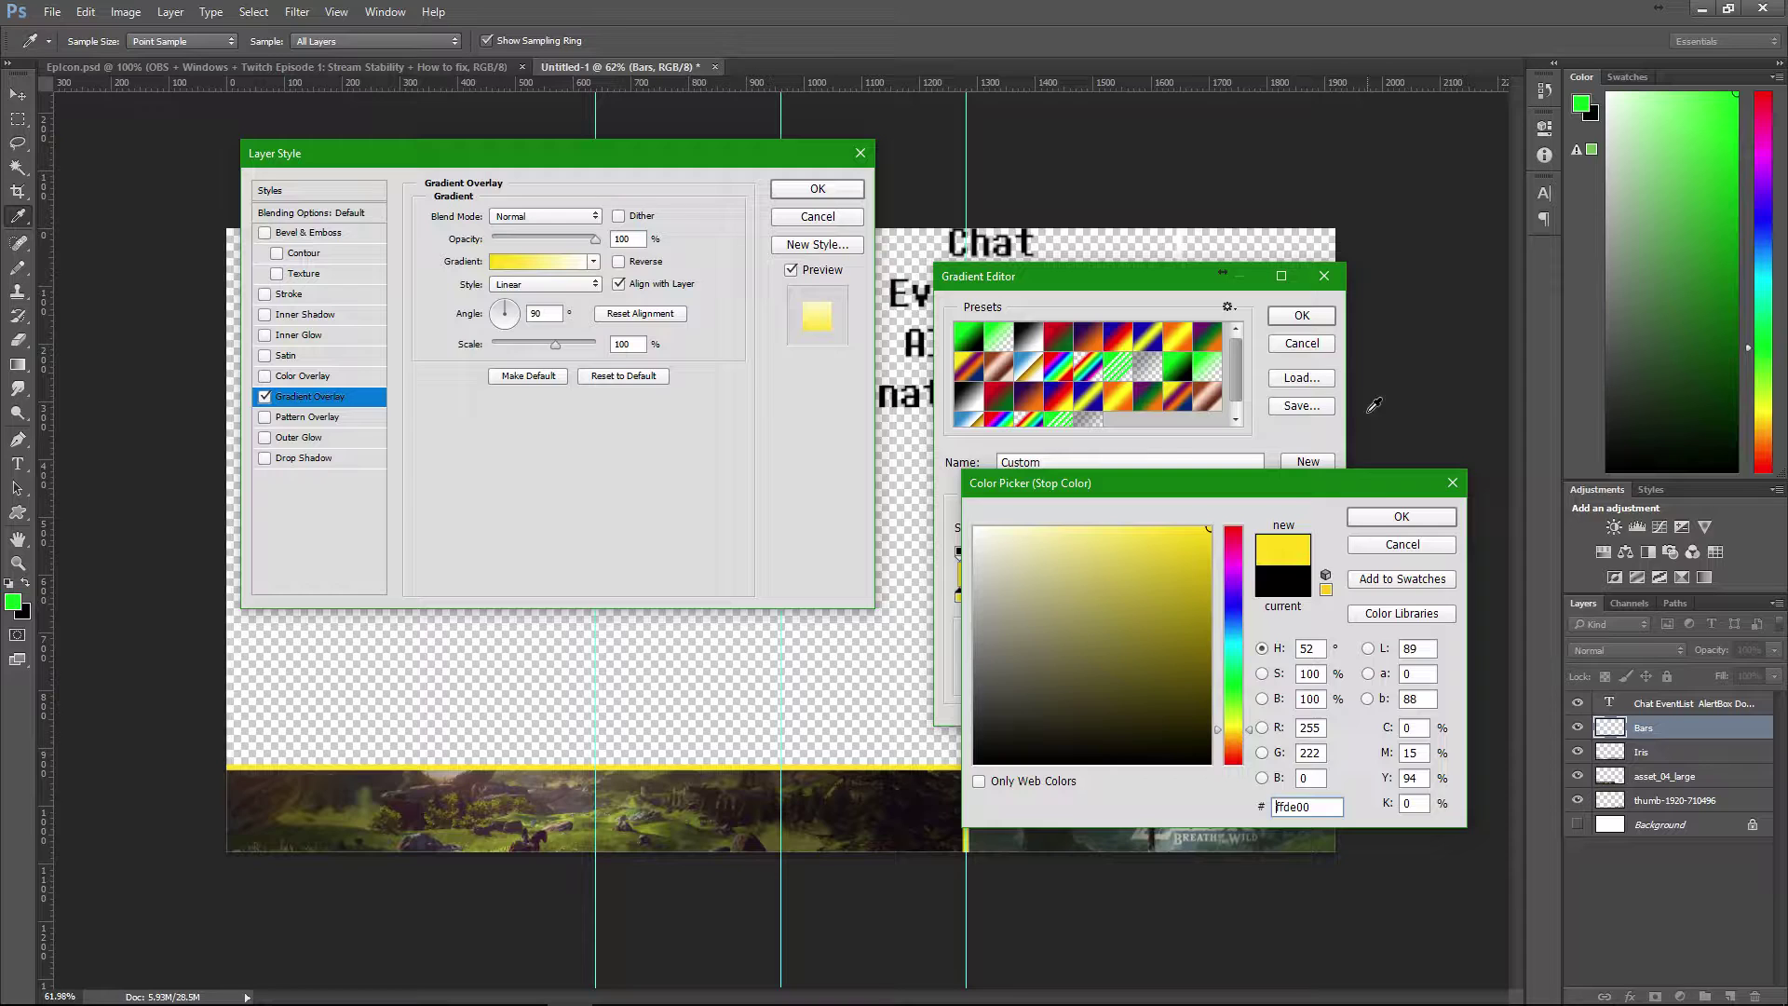
{"action": "left_click", "coordinate": [1382, 522]}
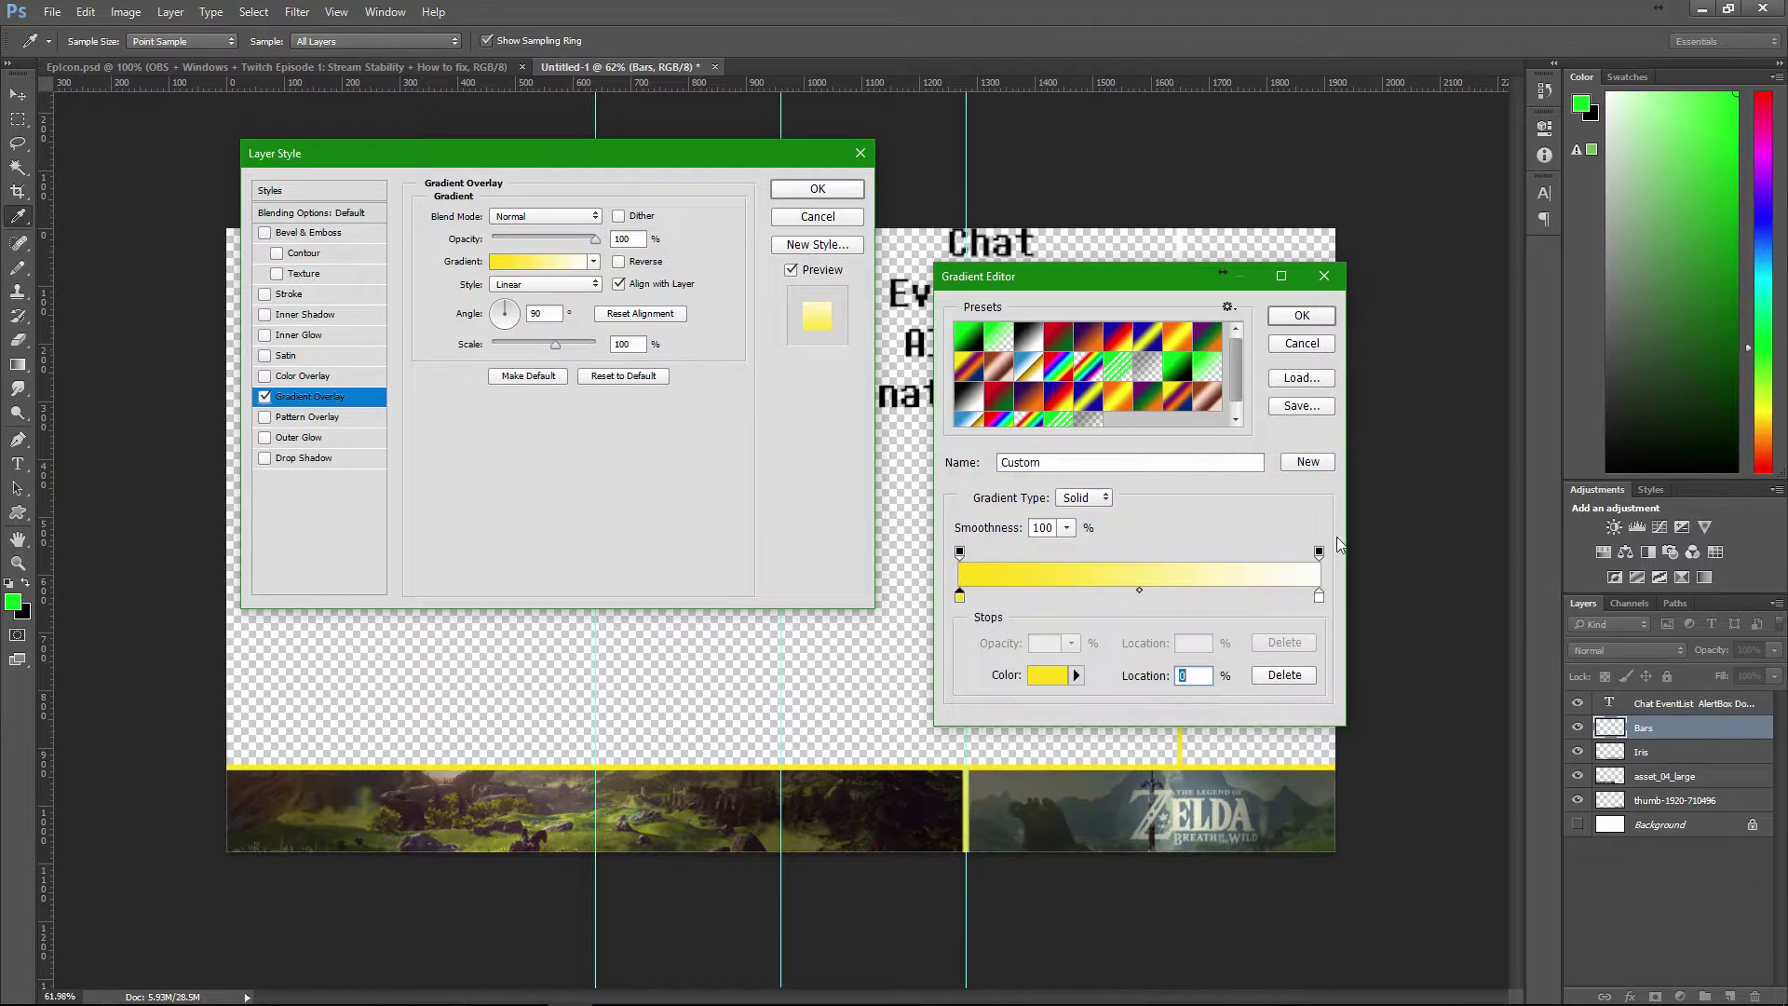
- Set the overlay gradient's end color stop to blue, 001ed4, and accept the custom gradient
{"action": "left_click", "coordinate": [1319, 598]}
{"action": "left_click", "coordinate": [1050, 674]}
{"action": "left_click_drag", "start_coordinate": [1239, 615], "coordinate": [1245, 611]}
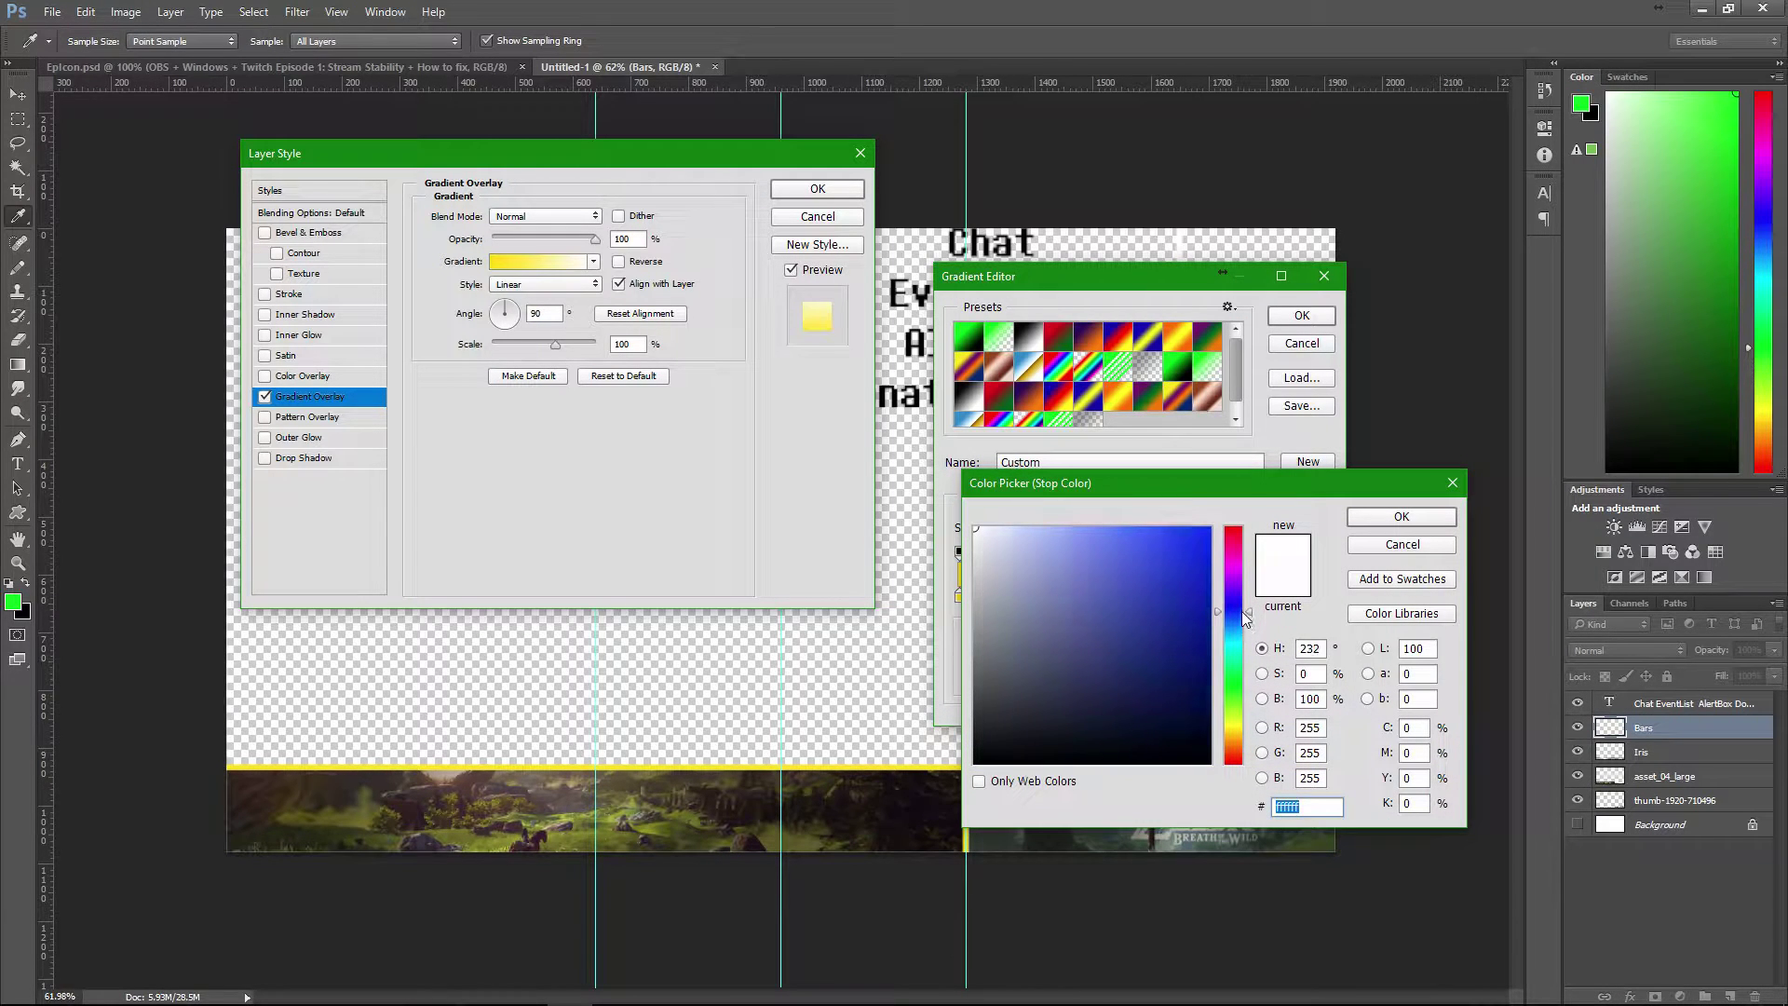
{"action": "left_click_drag", "start_coordinate": [1155, 528], "coordinate": [1234, 570]}
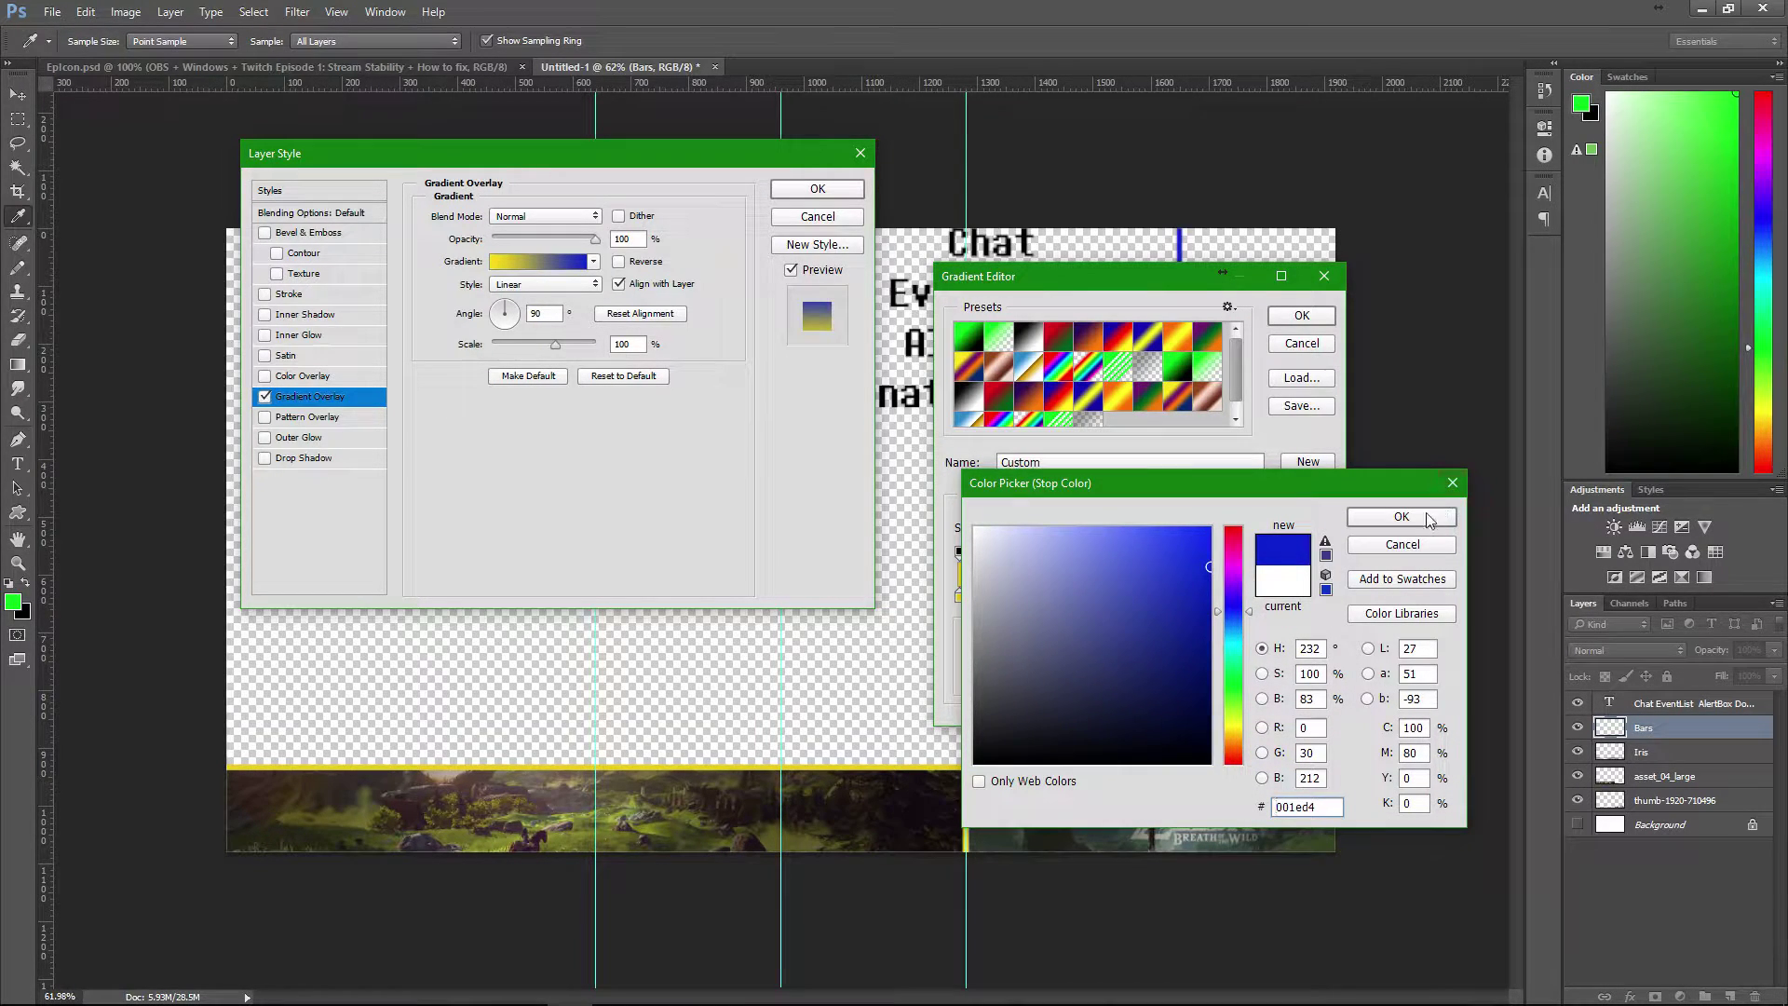
{"action": "left_click", "coordinate": [1406, 517]}
{"action": "left_click", "coordinate": [1301, 315]}
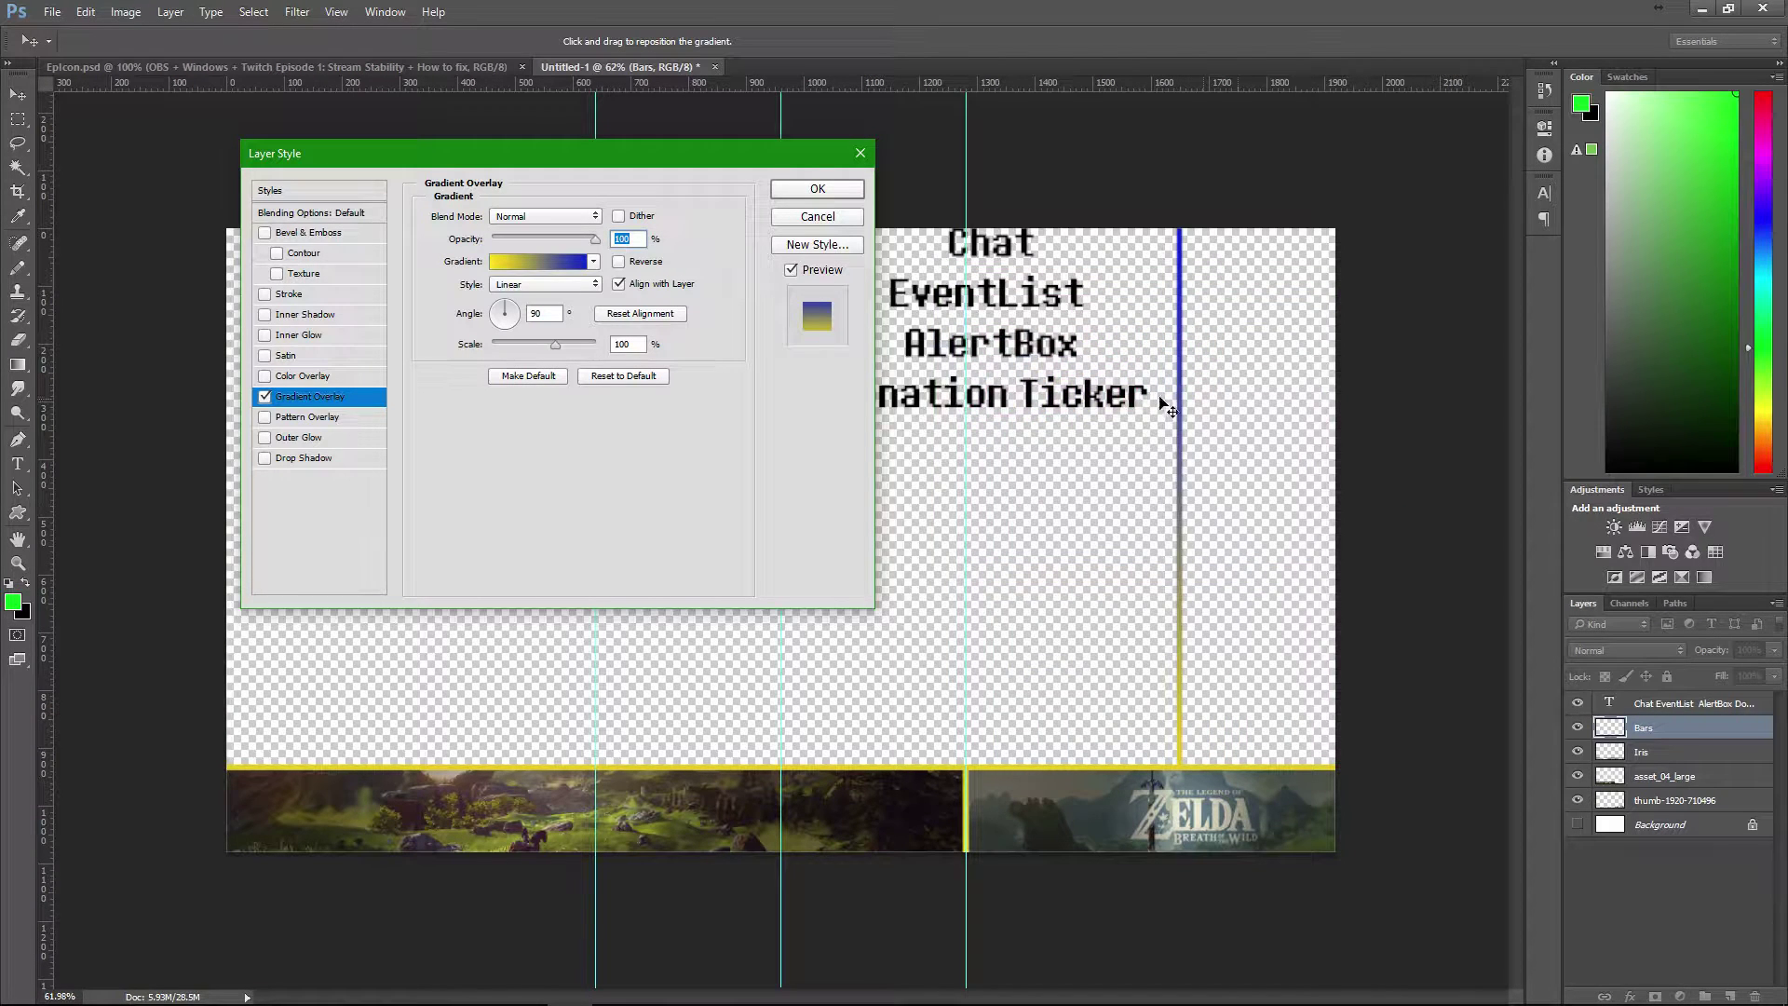
- Set the gradient overlay's angle to -90 degrees, and try reversing the gradient before switching Reverse back off
{"action": "left_click_drag", "start_coordinate": [511, 311], "coordinate": [506, 347]}
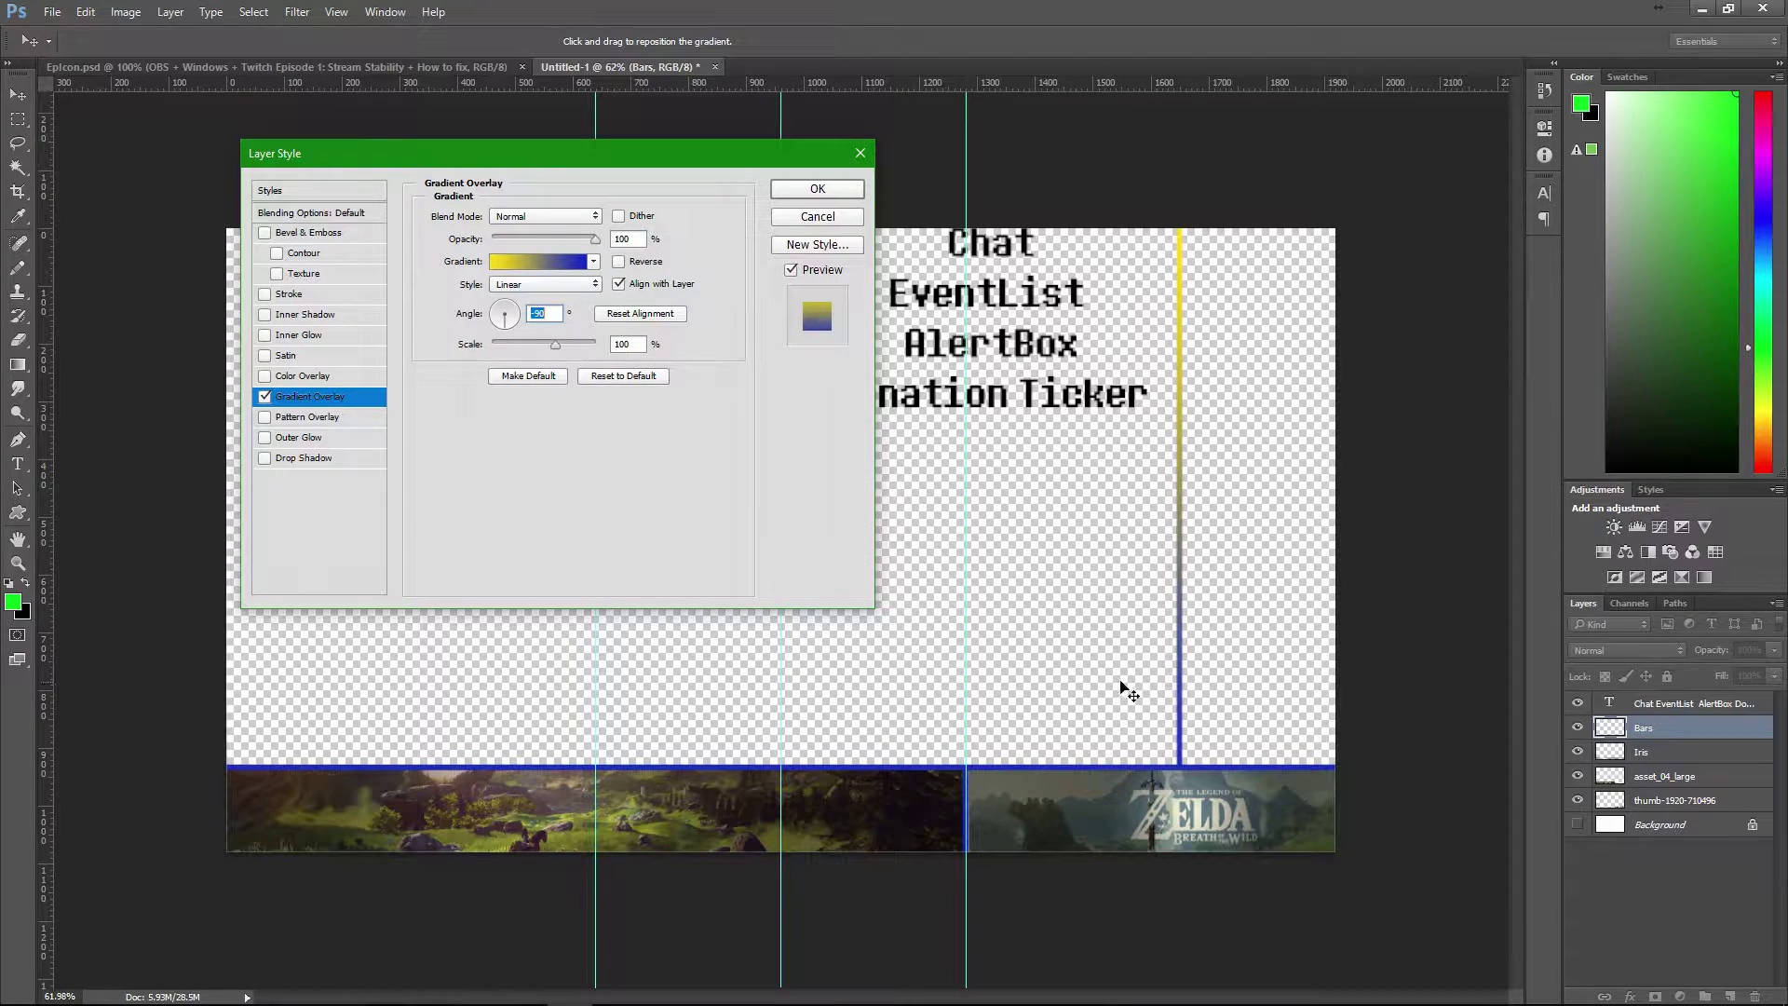
{"action": "left_click", "coordinate": [619, 262]}
{"action": "left_click", "coordinate": [620, 262]}
- Try several preset gradients on the bars, including green transparent stripes, blue-yellow-blue and red-to-green
{"action": "left_click", "coordinate": [594, 262]}
{"action": "left_click", "coordinate": [594, 263]}
{"action": "left_click", "coordinate": [594, 262]}
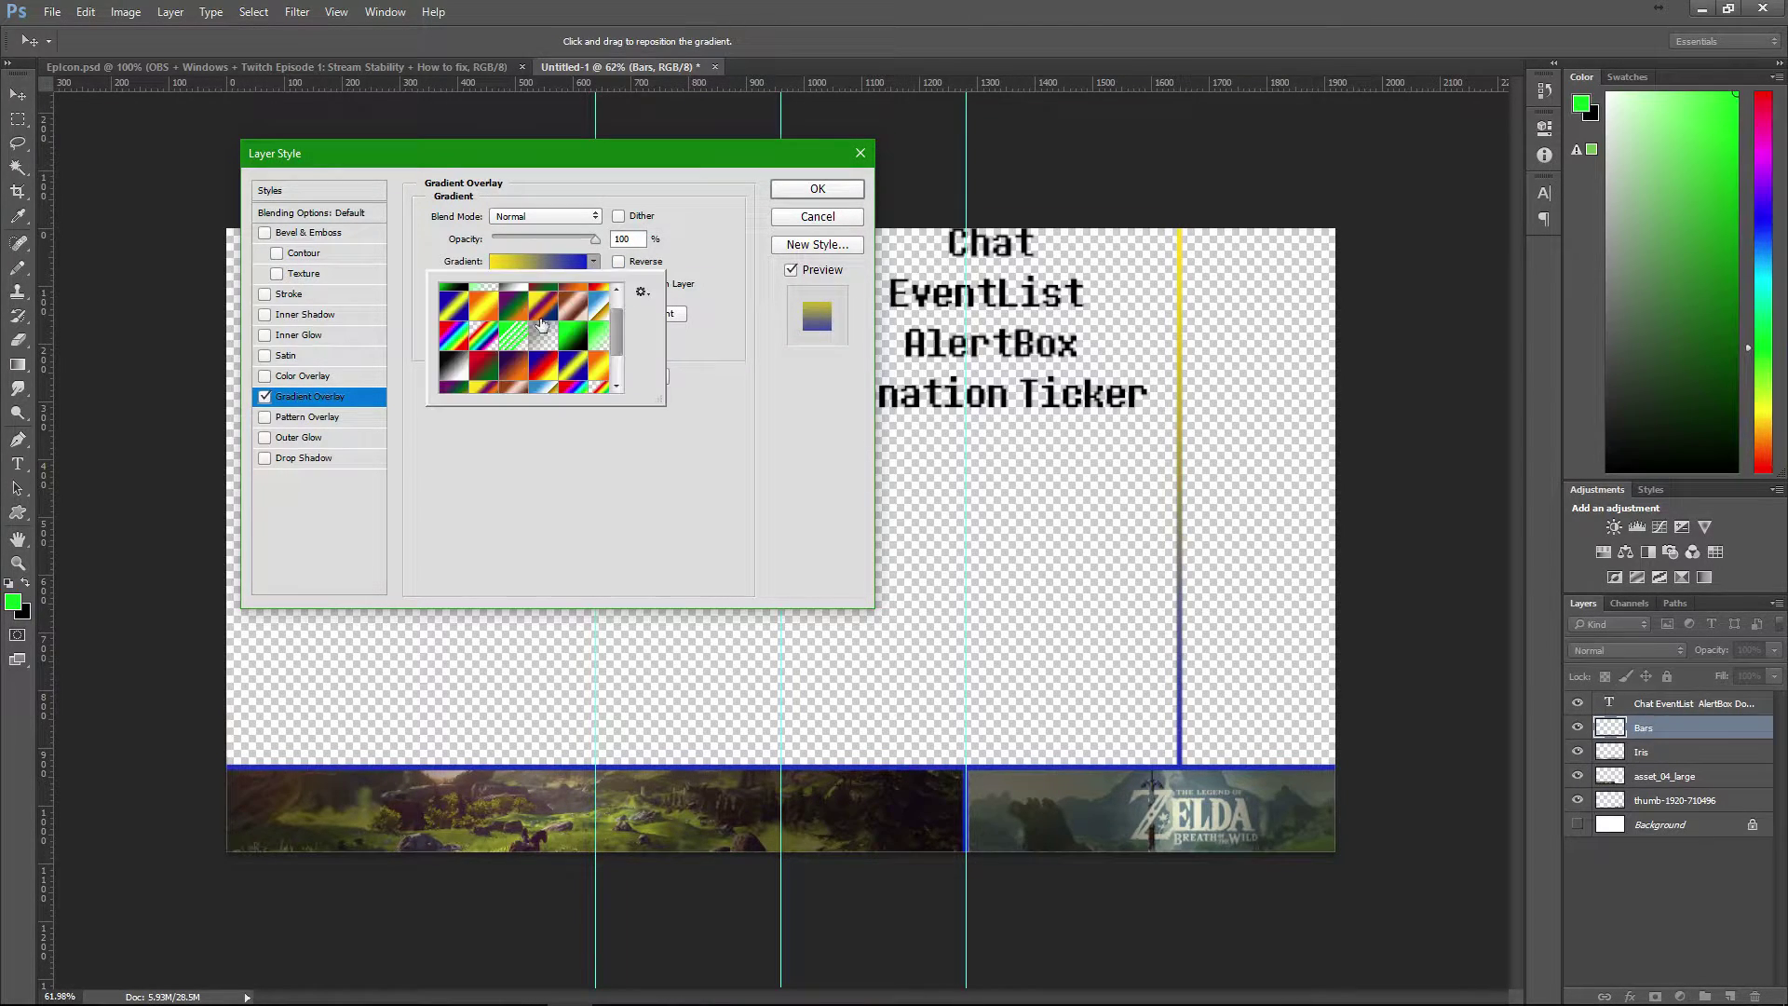
{"action": "left_click", "coordinate": [525, 338]}
{"action": "left_click", "coordinate": [724, 491]}
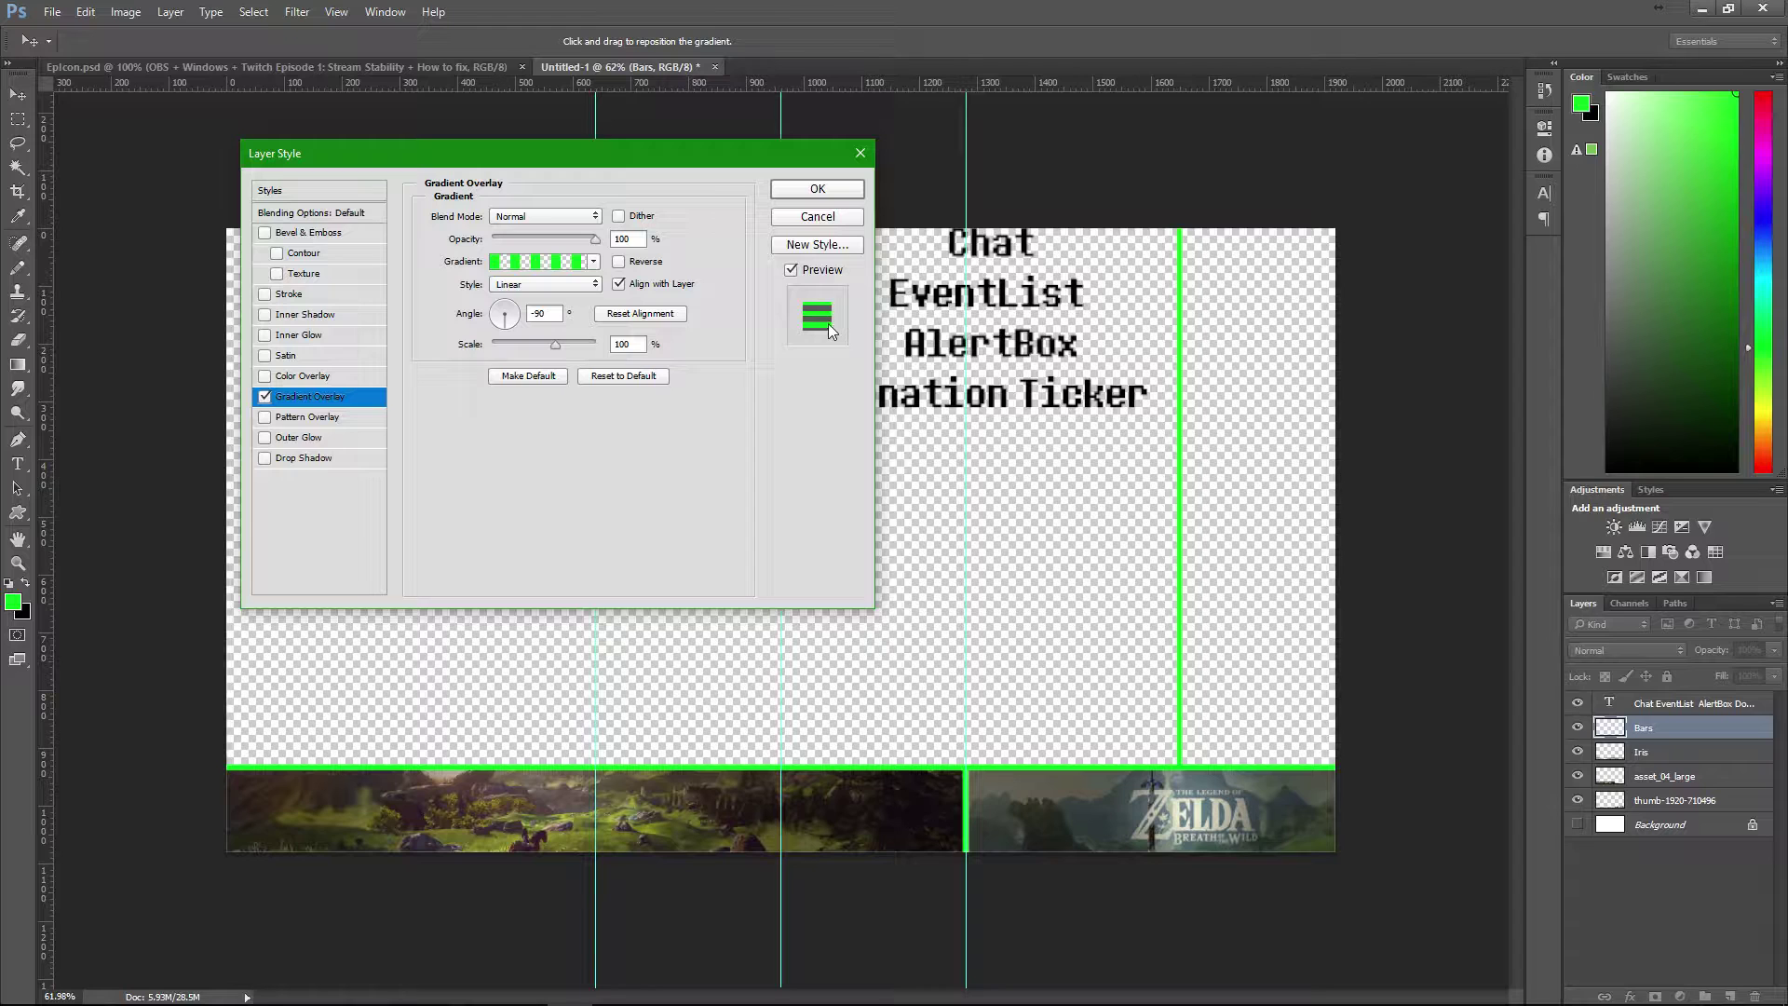
{"action": "left_click", "coordinate": [597, 263]}
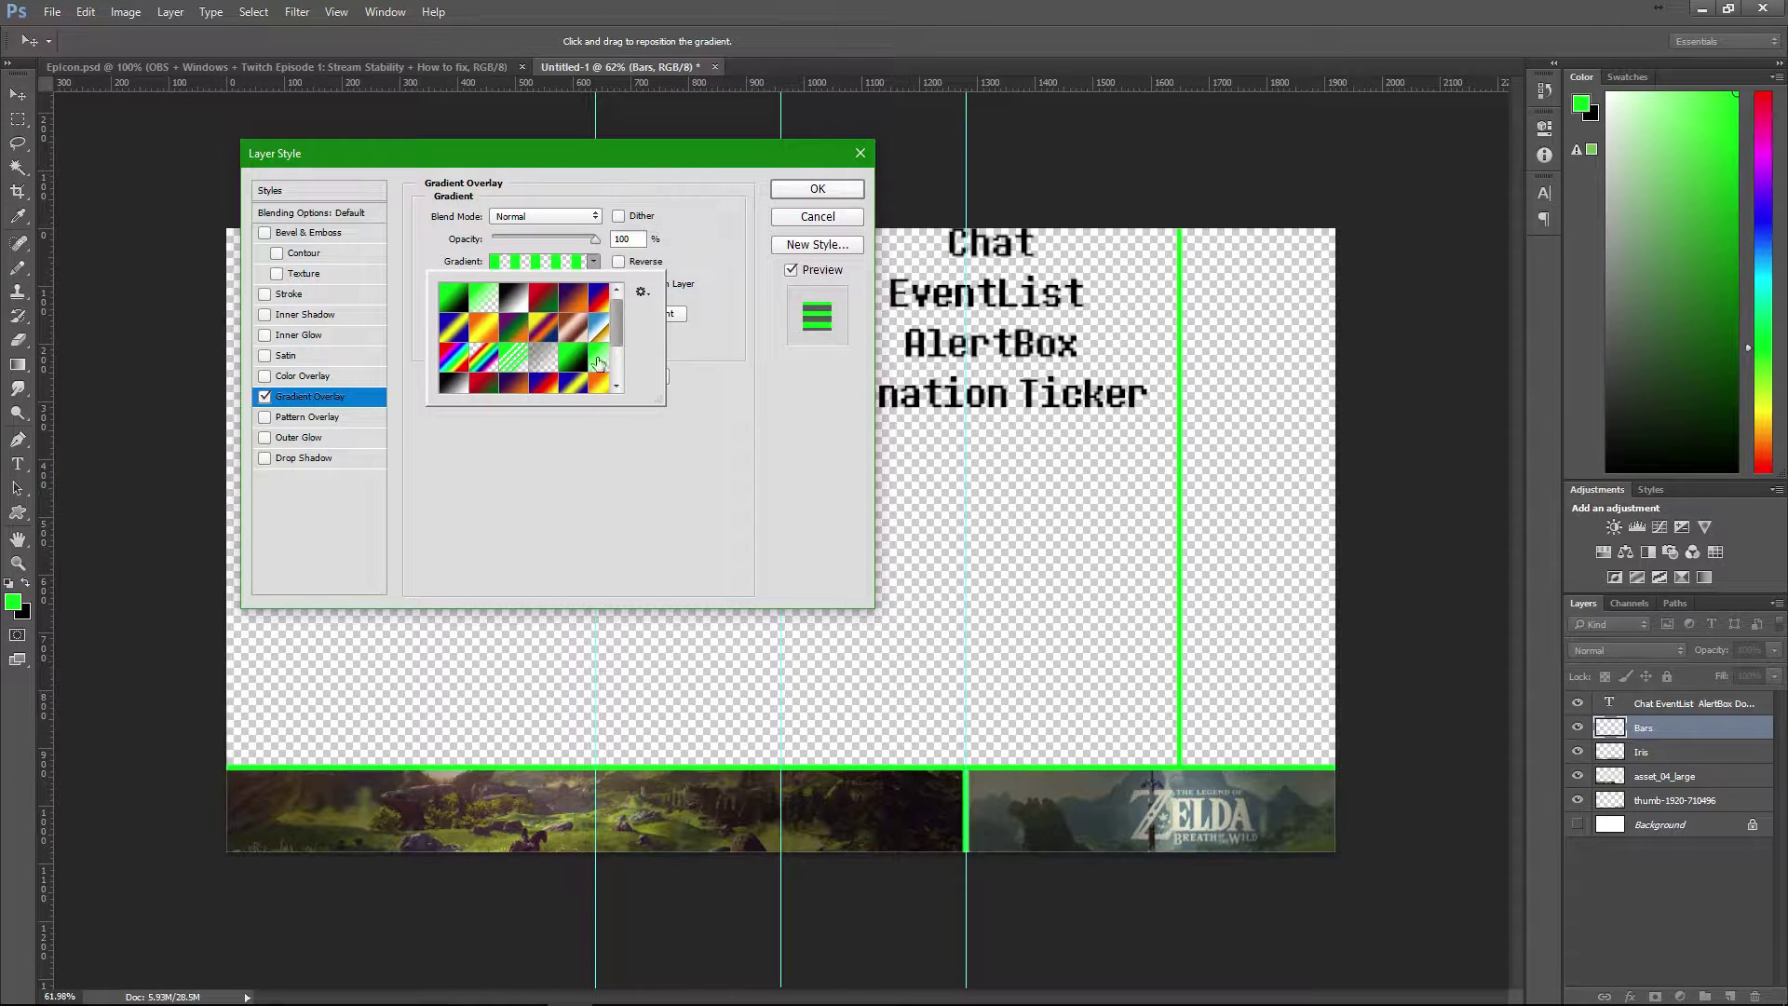
{"action": "left_click", "coordinate": [597, 361]}
{"action": "left_click", "coordinate": [575, 383]}
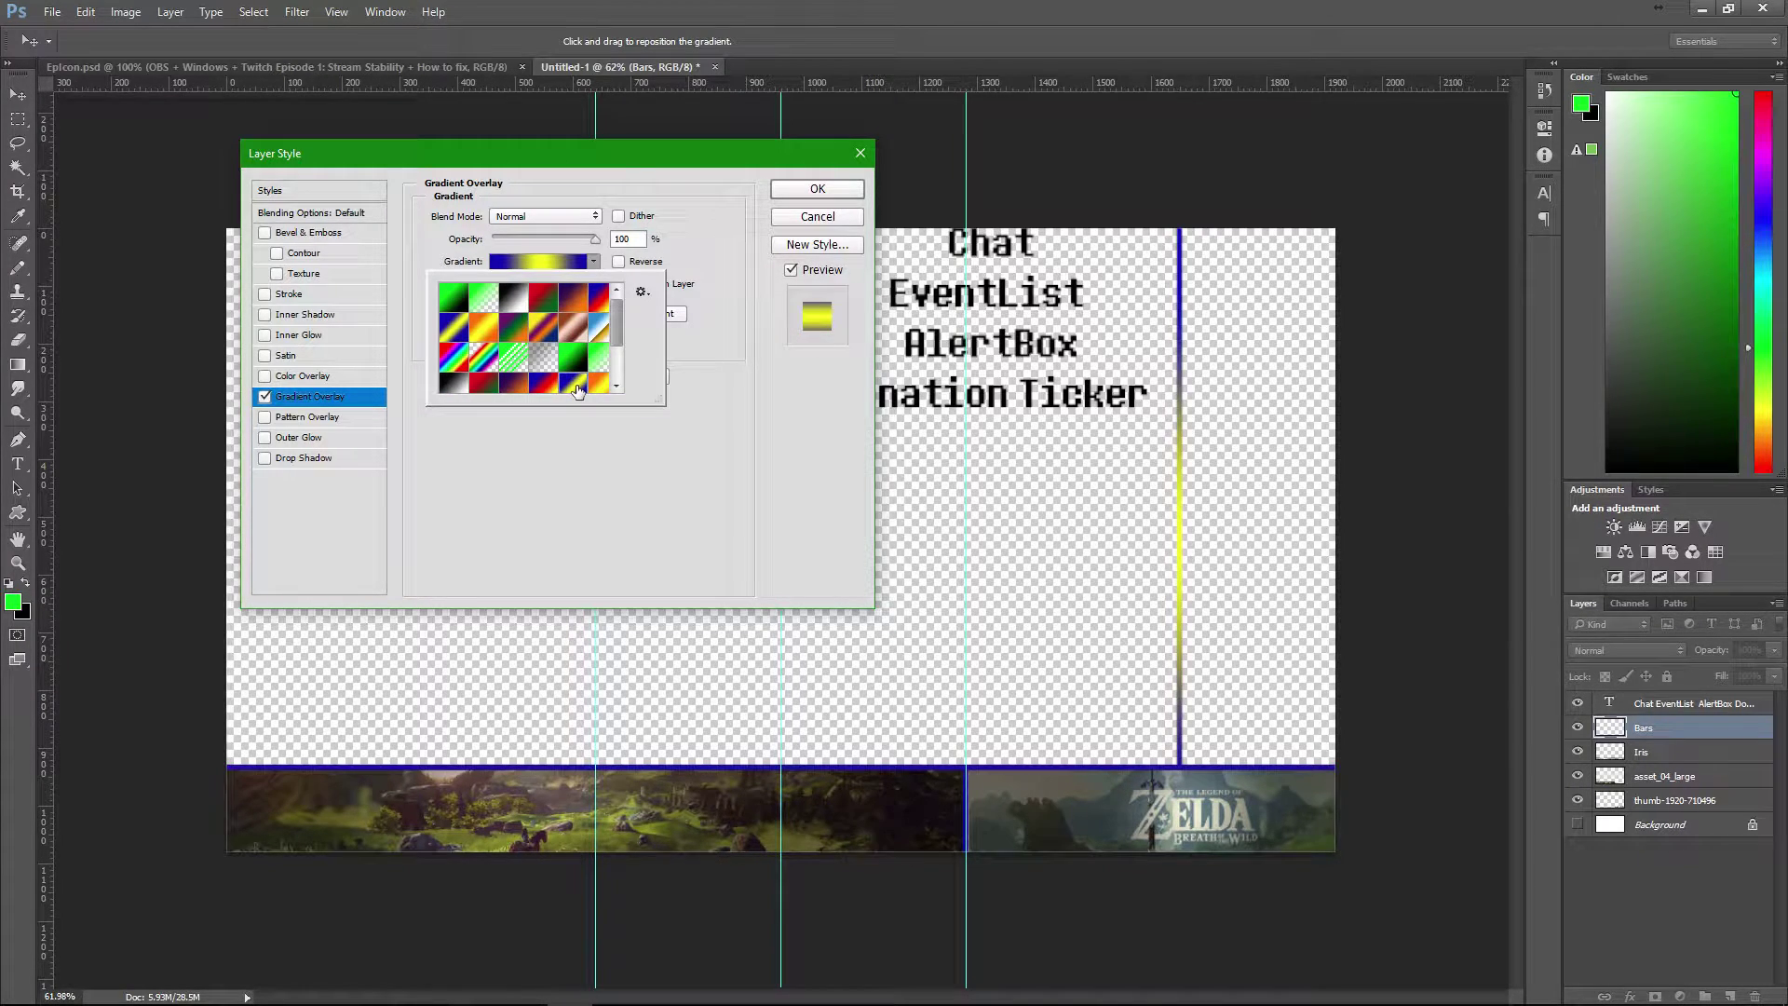
{"action": "left_click", "coordinate": [507, 385]}
{"action": "left_click", "coordinate": [483, 390]}
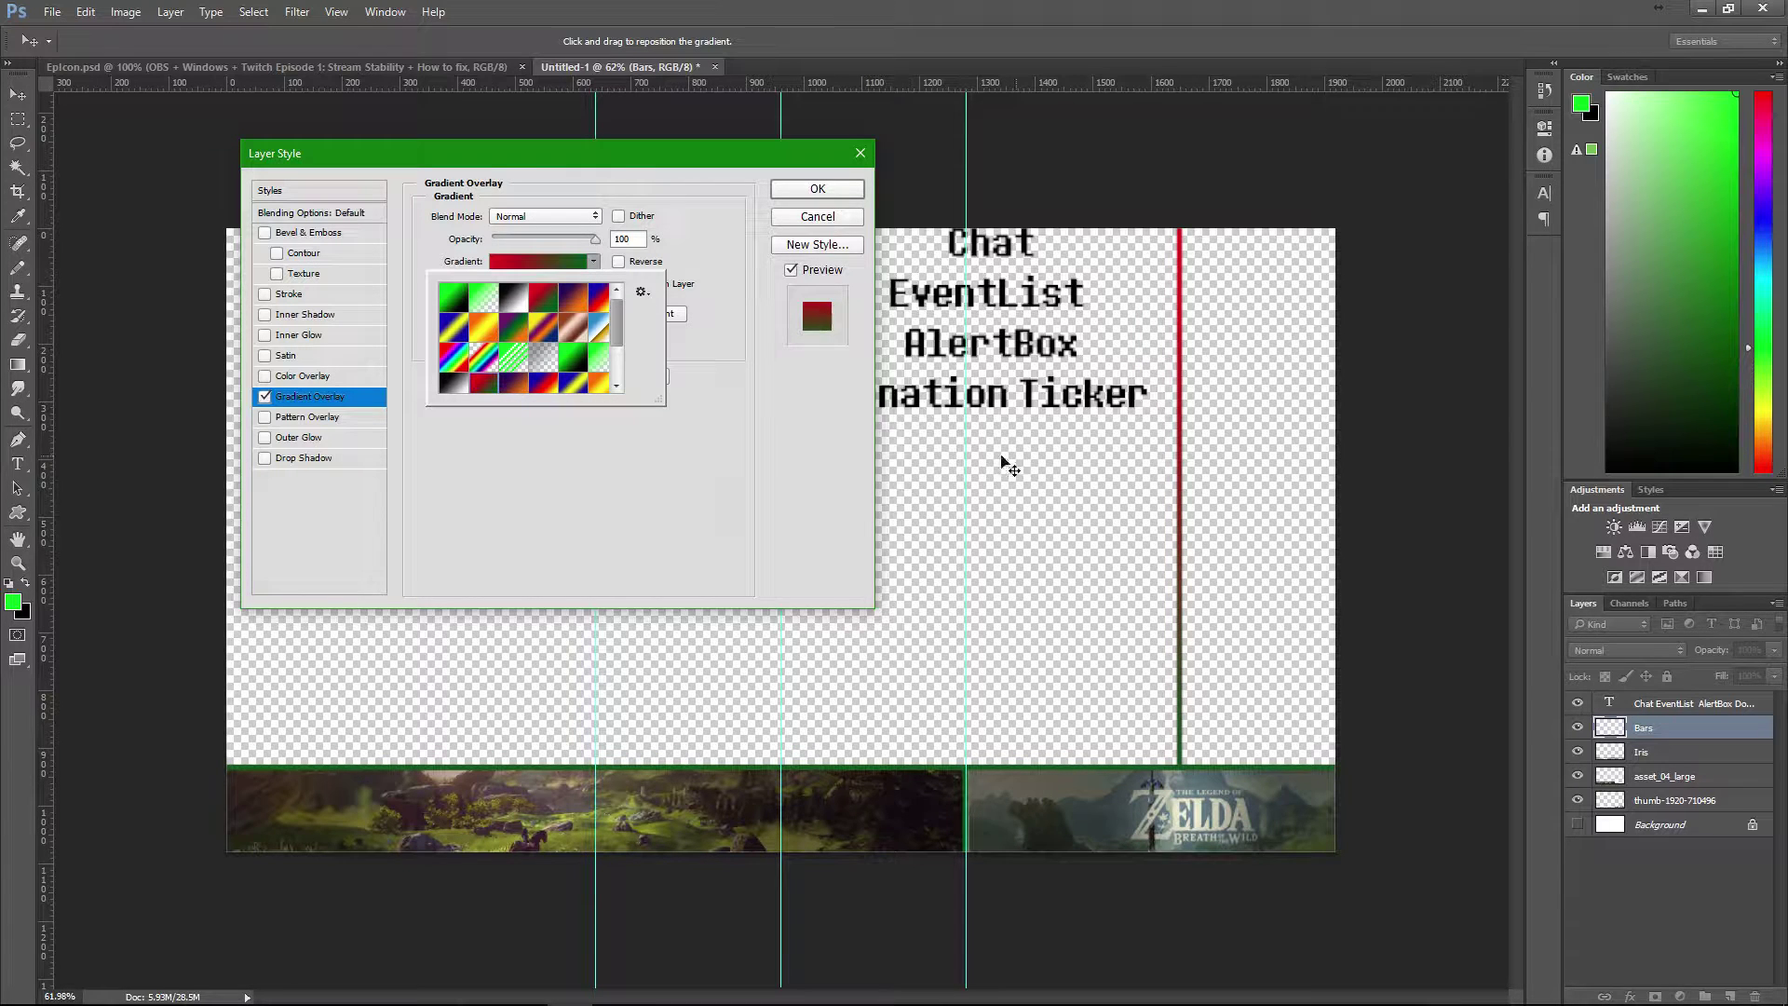
- Apply the green-to-black preset gradient to the Bars layer's Gradient Overlay
{"action": "mouse_move", "coordinate": [616, 312]}
{"action": "left_mouse_down"}
{"action": "mouse_move", "coordinate": [618, 354]}
{"action": "mouse_move", "coordinate": [619, 291]}
{"action": "left_mouse_up"}
{"action": "left_click", "coordinate": [453, 298]}
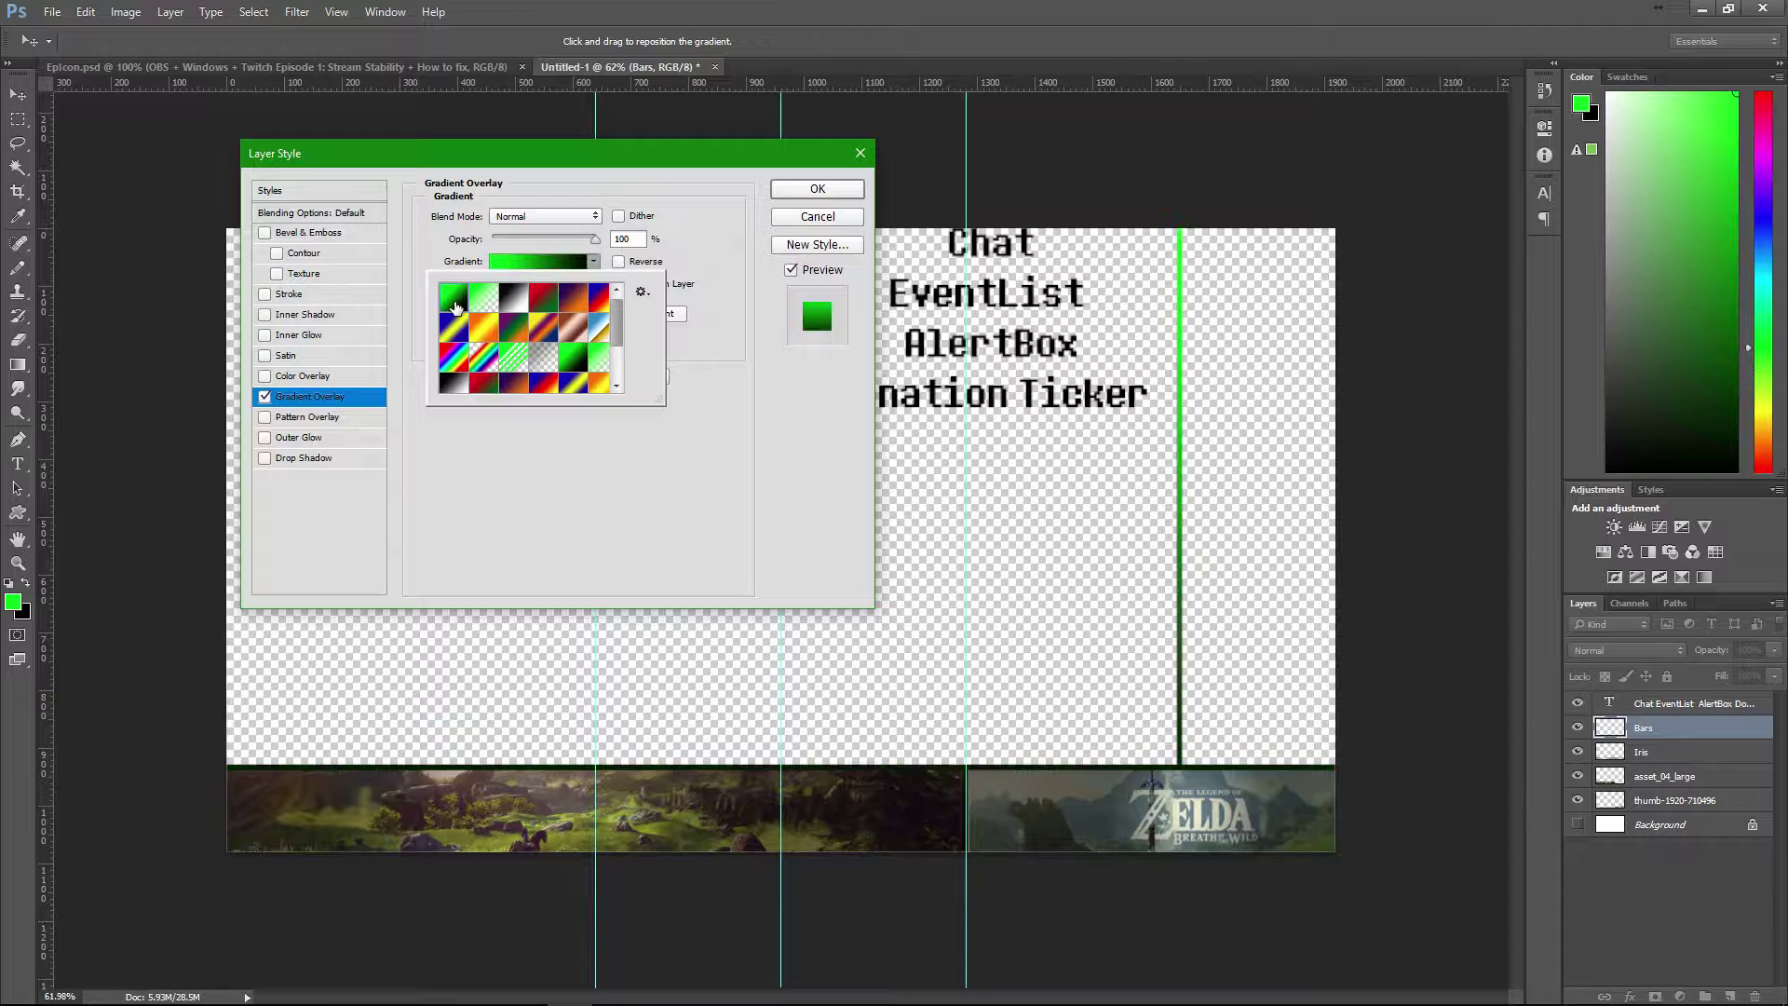
{"action": "left_click", "coordinate": [734, 283]}
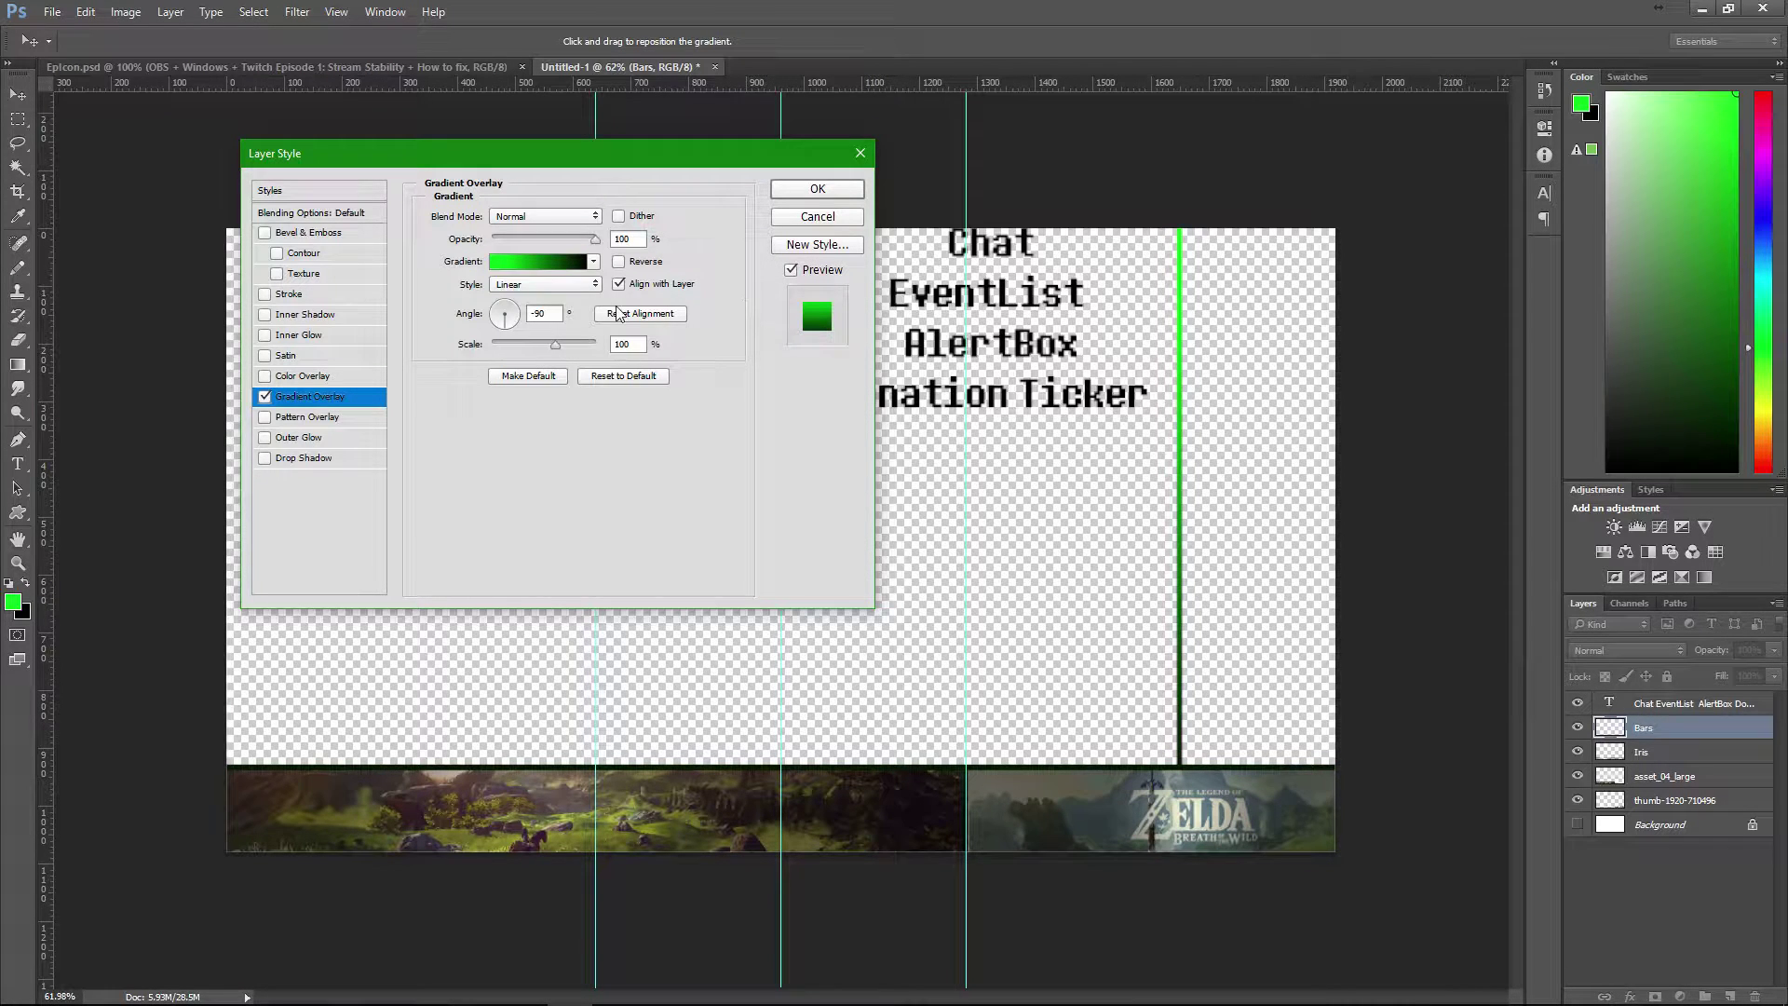
- Rotate the overlay gradient's angle so black is at the vertical bar's top and green at its bottom, and accept the layer style
{"action": "left_click_drag", "start_coordinate": [518, 307], "coordinate": [506, 291]}
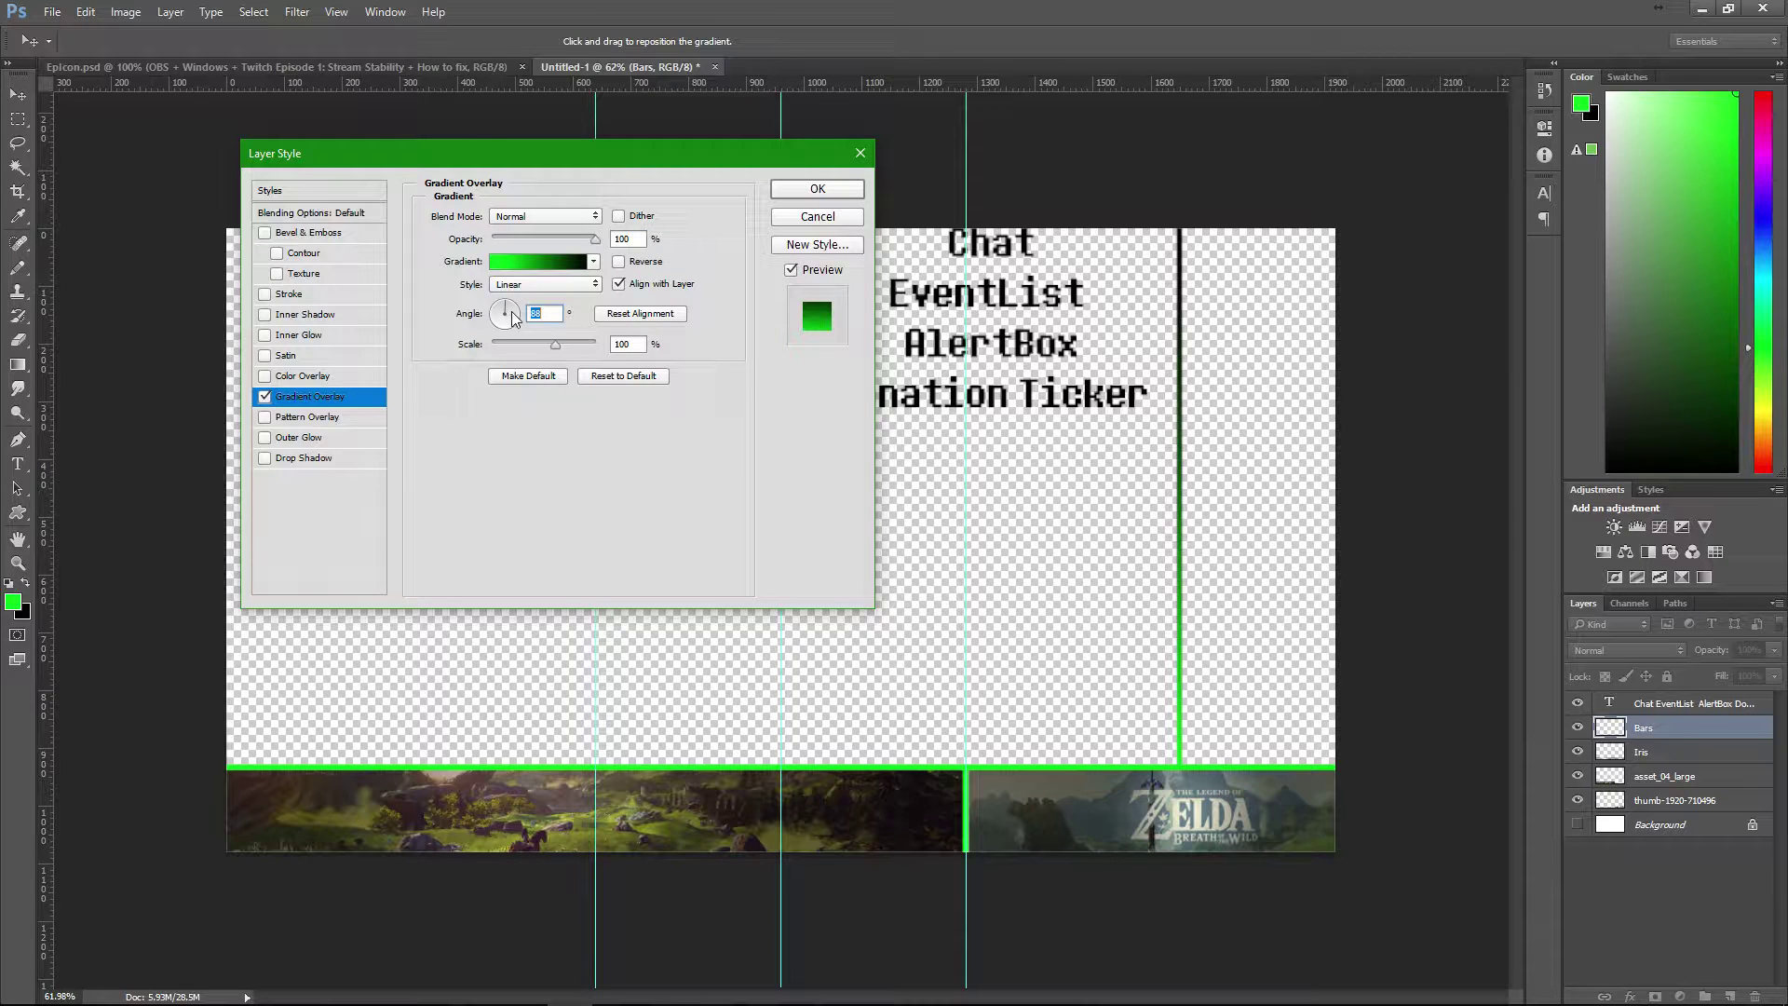
{"action": "left_click", "coordinate": [504, 300]}
{"action": "left_click_drag", "start_coordinate": [508, 307], "coordinate": [506, 299]}
{"action": "key", "text": "Up"}
{"action": "key", "text": "Up"}
{"action": "key", "text": "Up"}
{"action": "key", "text": "Up"}
{"action": "key", "text": "Up"}
{"action": "key", "text": "Up"}
{"action": "key", "text": "Up"}
{"action": "key", "text": "Up"}
{"action": "key", "text": "Up"}
{"action": "key", "text": "Up"}
{"action": "key", "text": "Up"}
{"action": "key", "text": "Up"}
{"action": "key", "text": "Up"}
{"action": "key", "text": "Up"}
{"action": "key", "text": "Up"}
{"action": "key", "text": "Up"}
{"action": "key", "text": "Up"}
{"action": "key", "text": "Return"}
{"action": "key", "text": "g"}
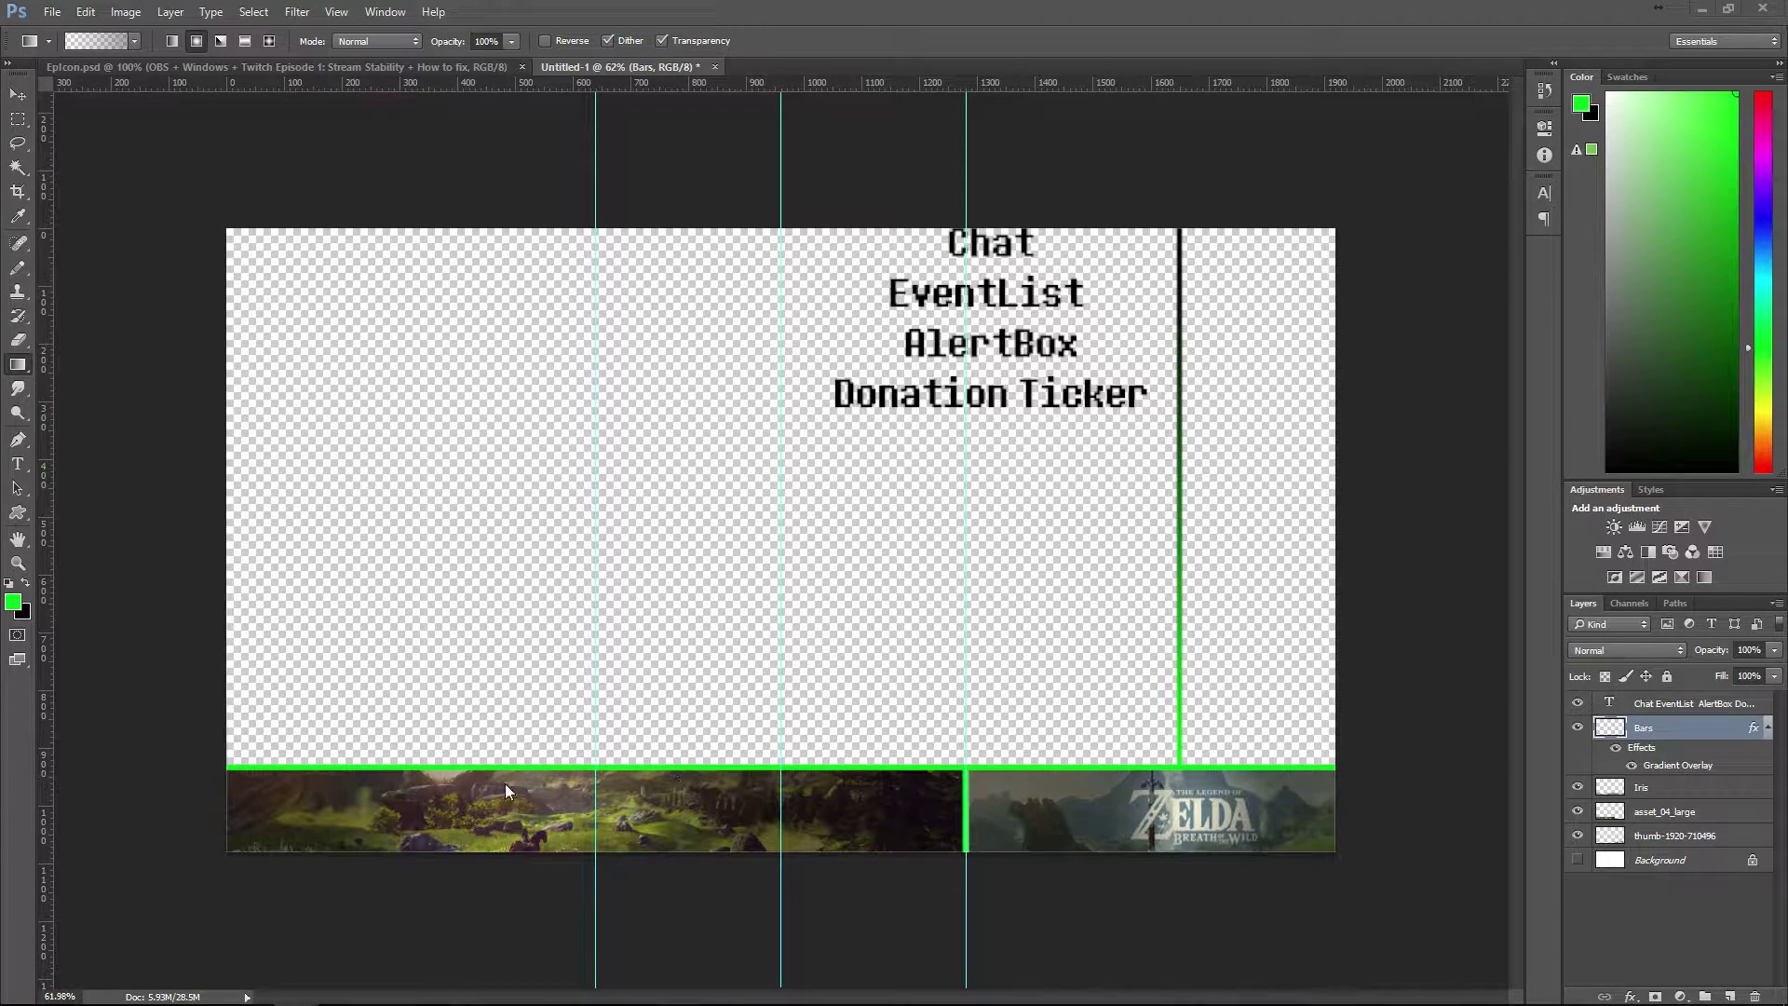
- Reopen the Bars layer's style settings and enable Bevel & Emboss together with its Contour option
{"action": "right_click", "coordinate": [1684, 731]}
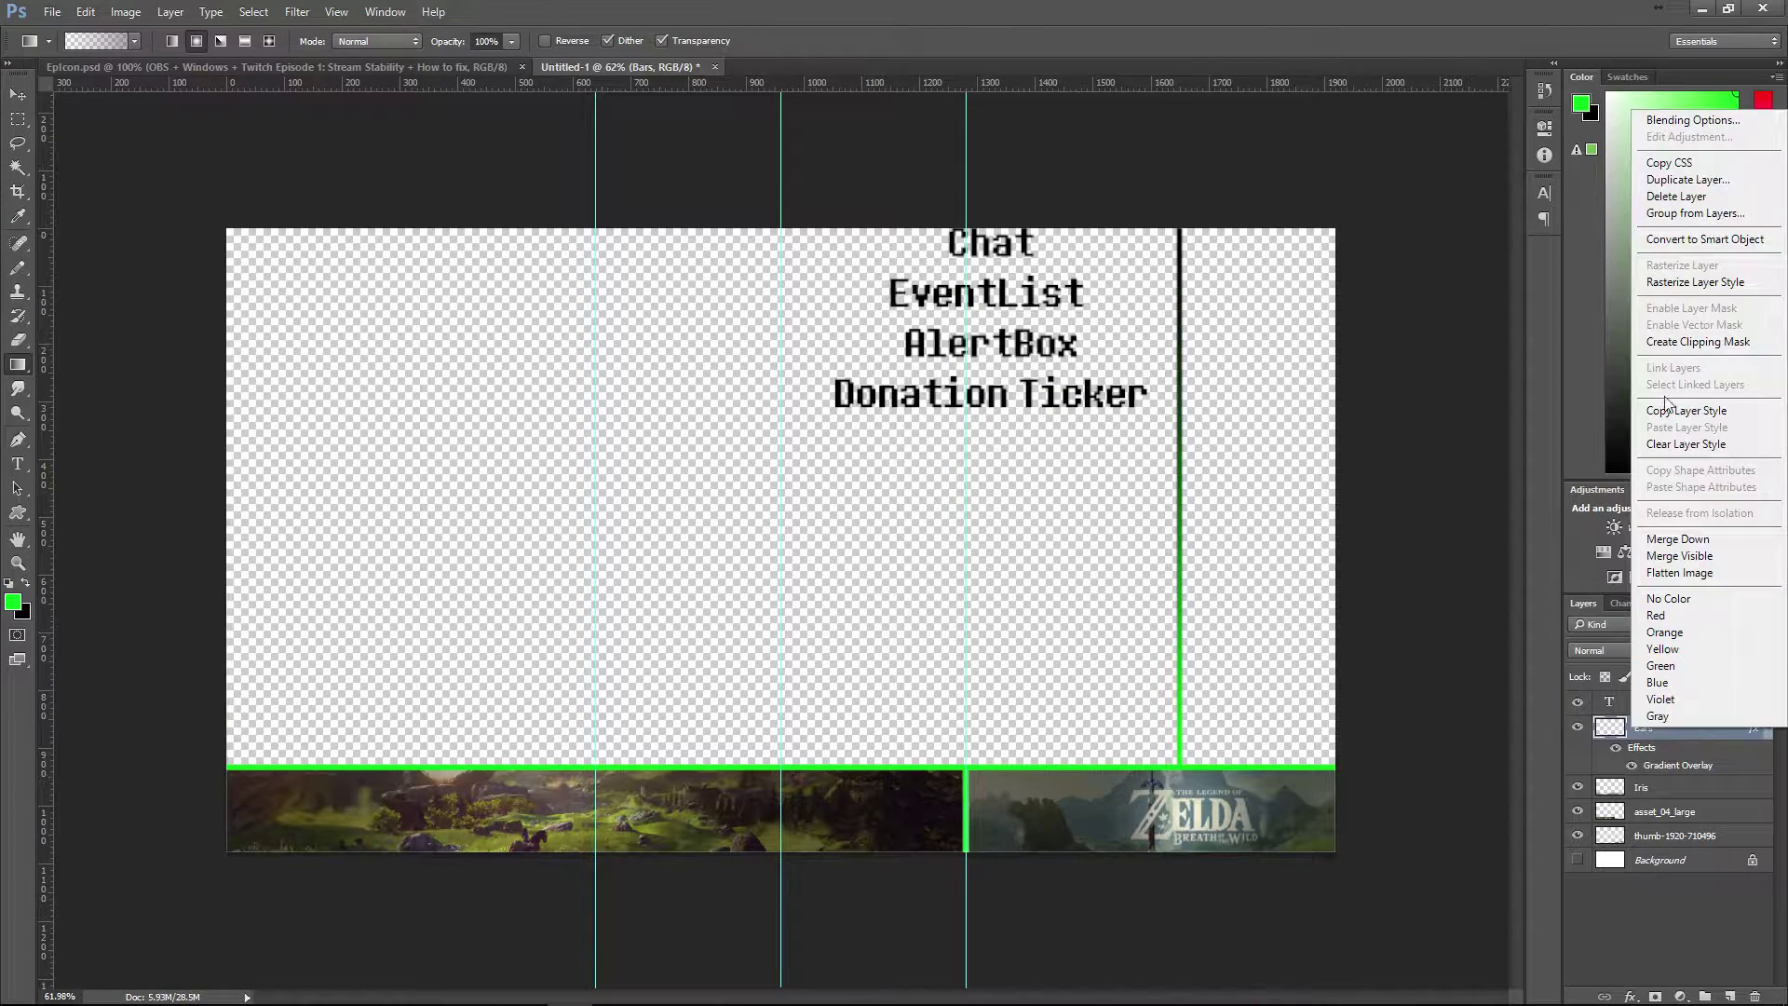
{"action": "left_click", "coordinate": [1663, 762]}
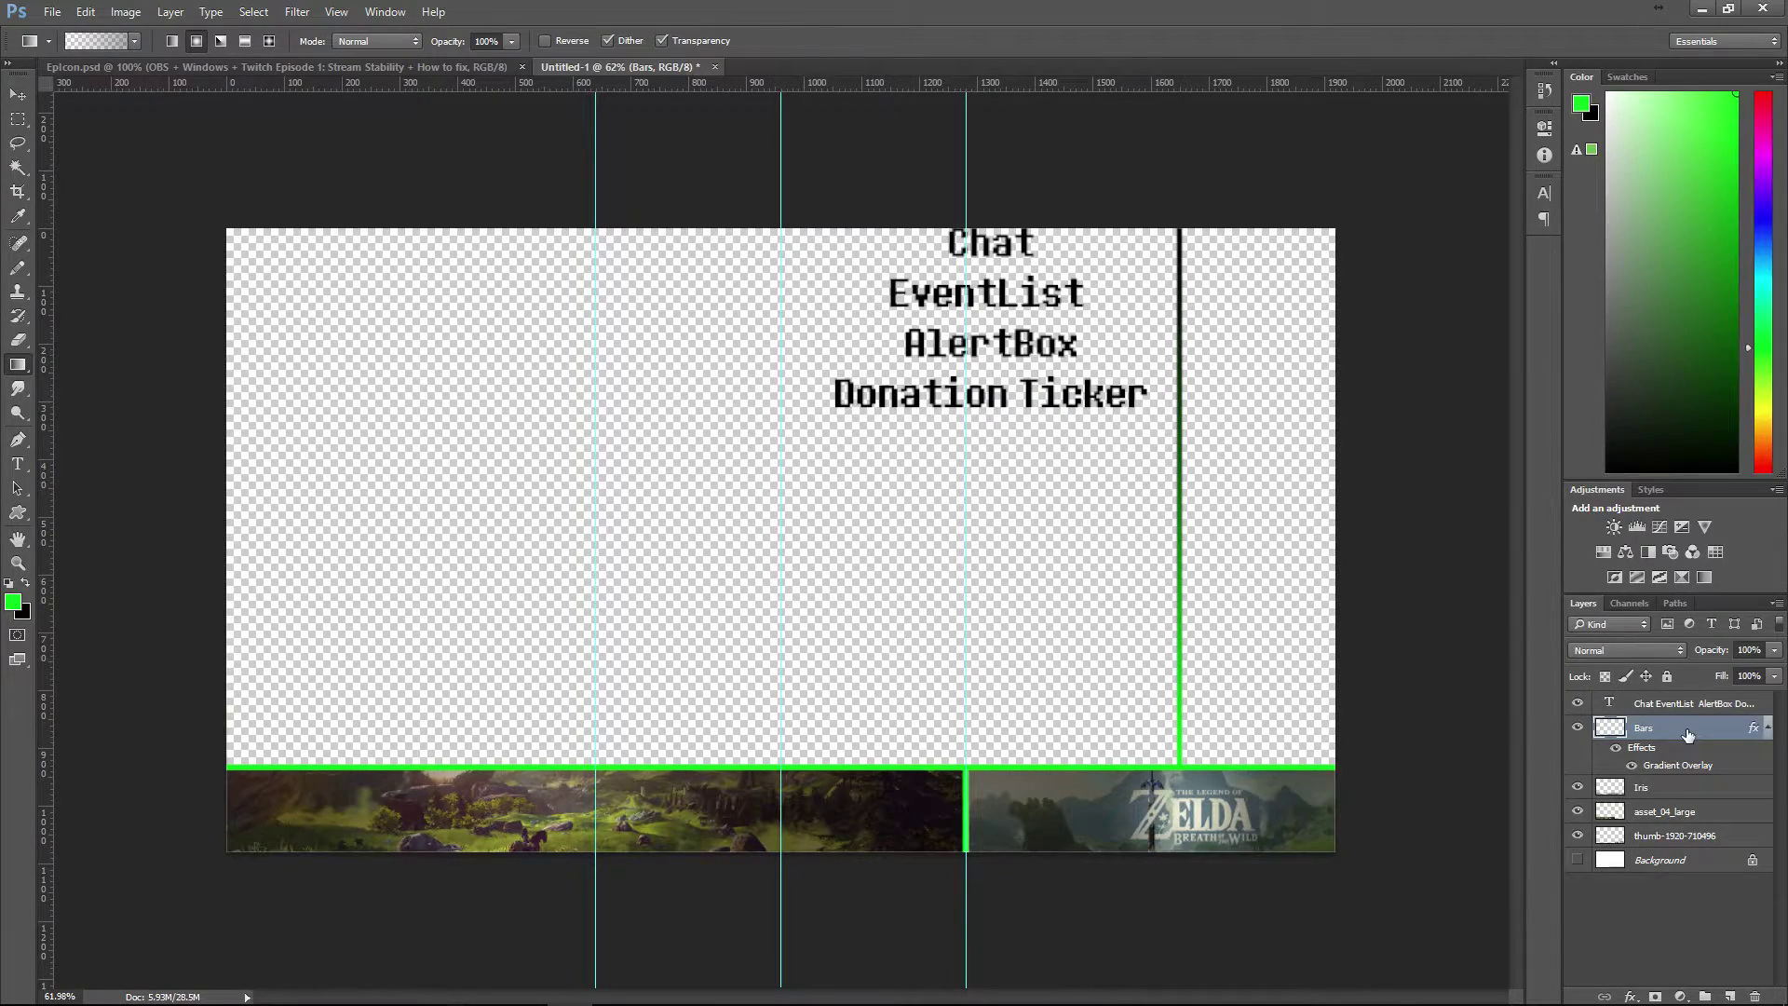
{"action": "double_click", "coordinate": [1687, 736]}
{"action": "left_click_drag", "start_coordinate": [603, 166], "coordinate": [644, 233]}
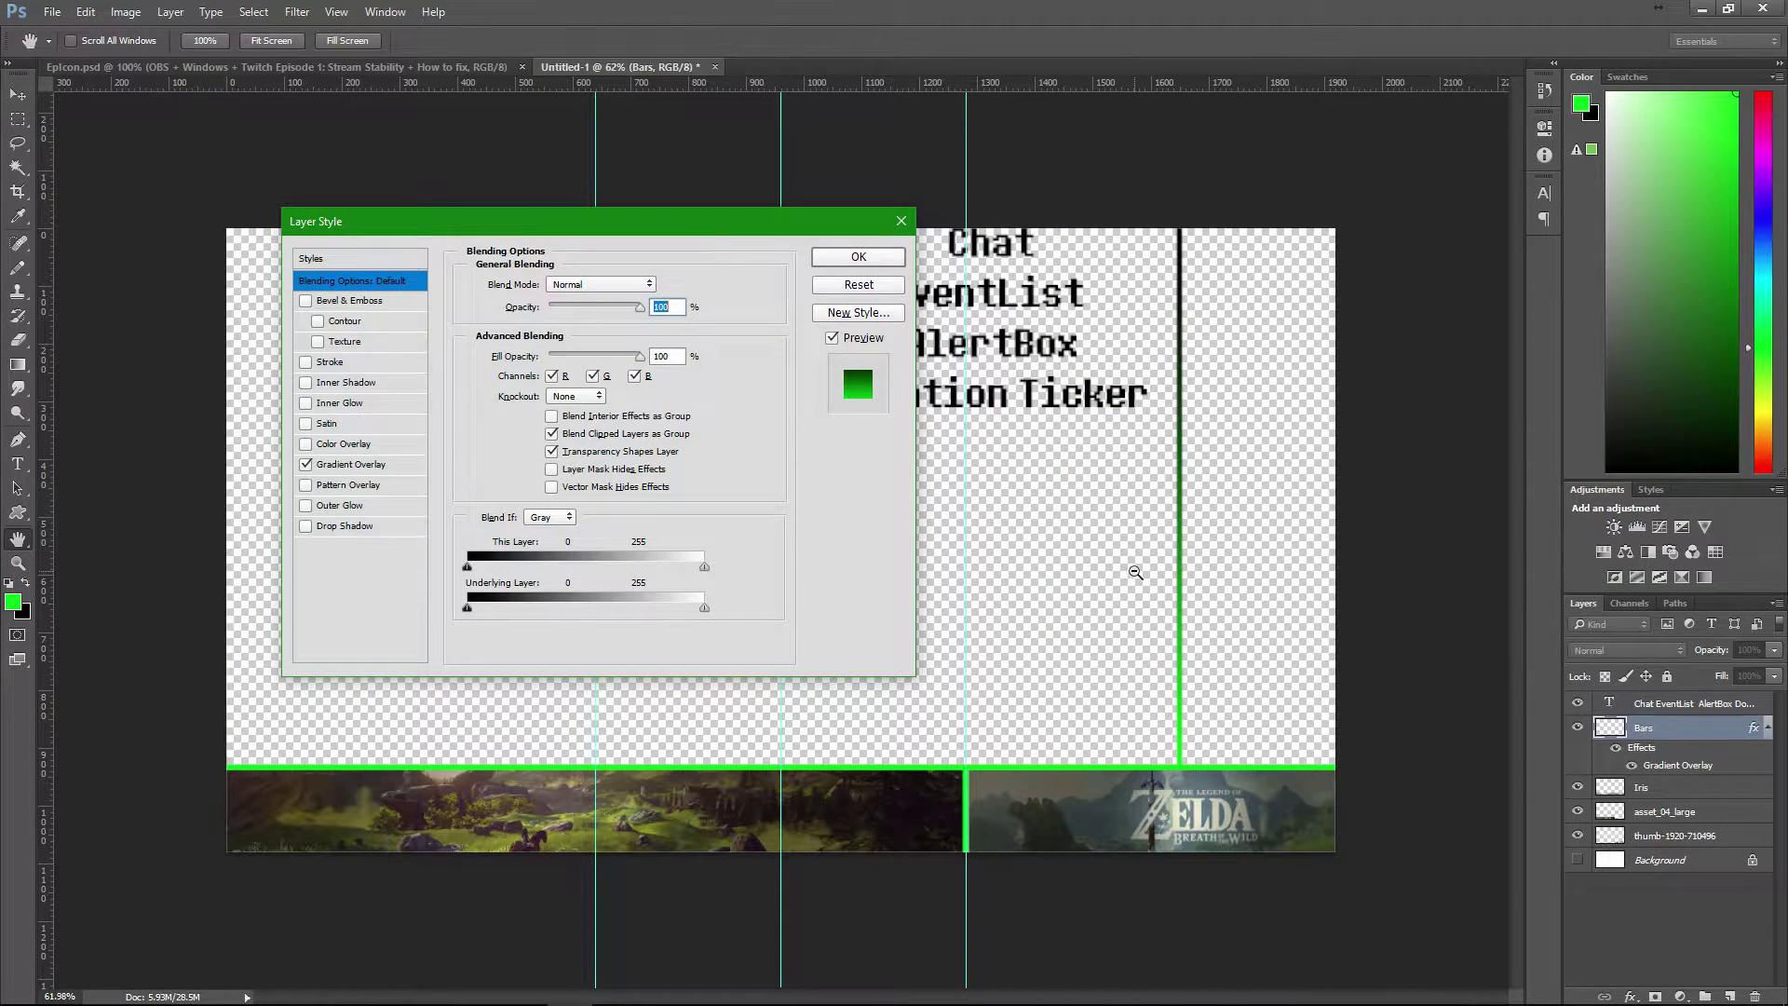
{"action": "key", "text": "alt"}
{"action": "left_click", "coordinate": [333, 321]}
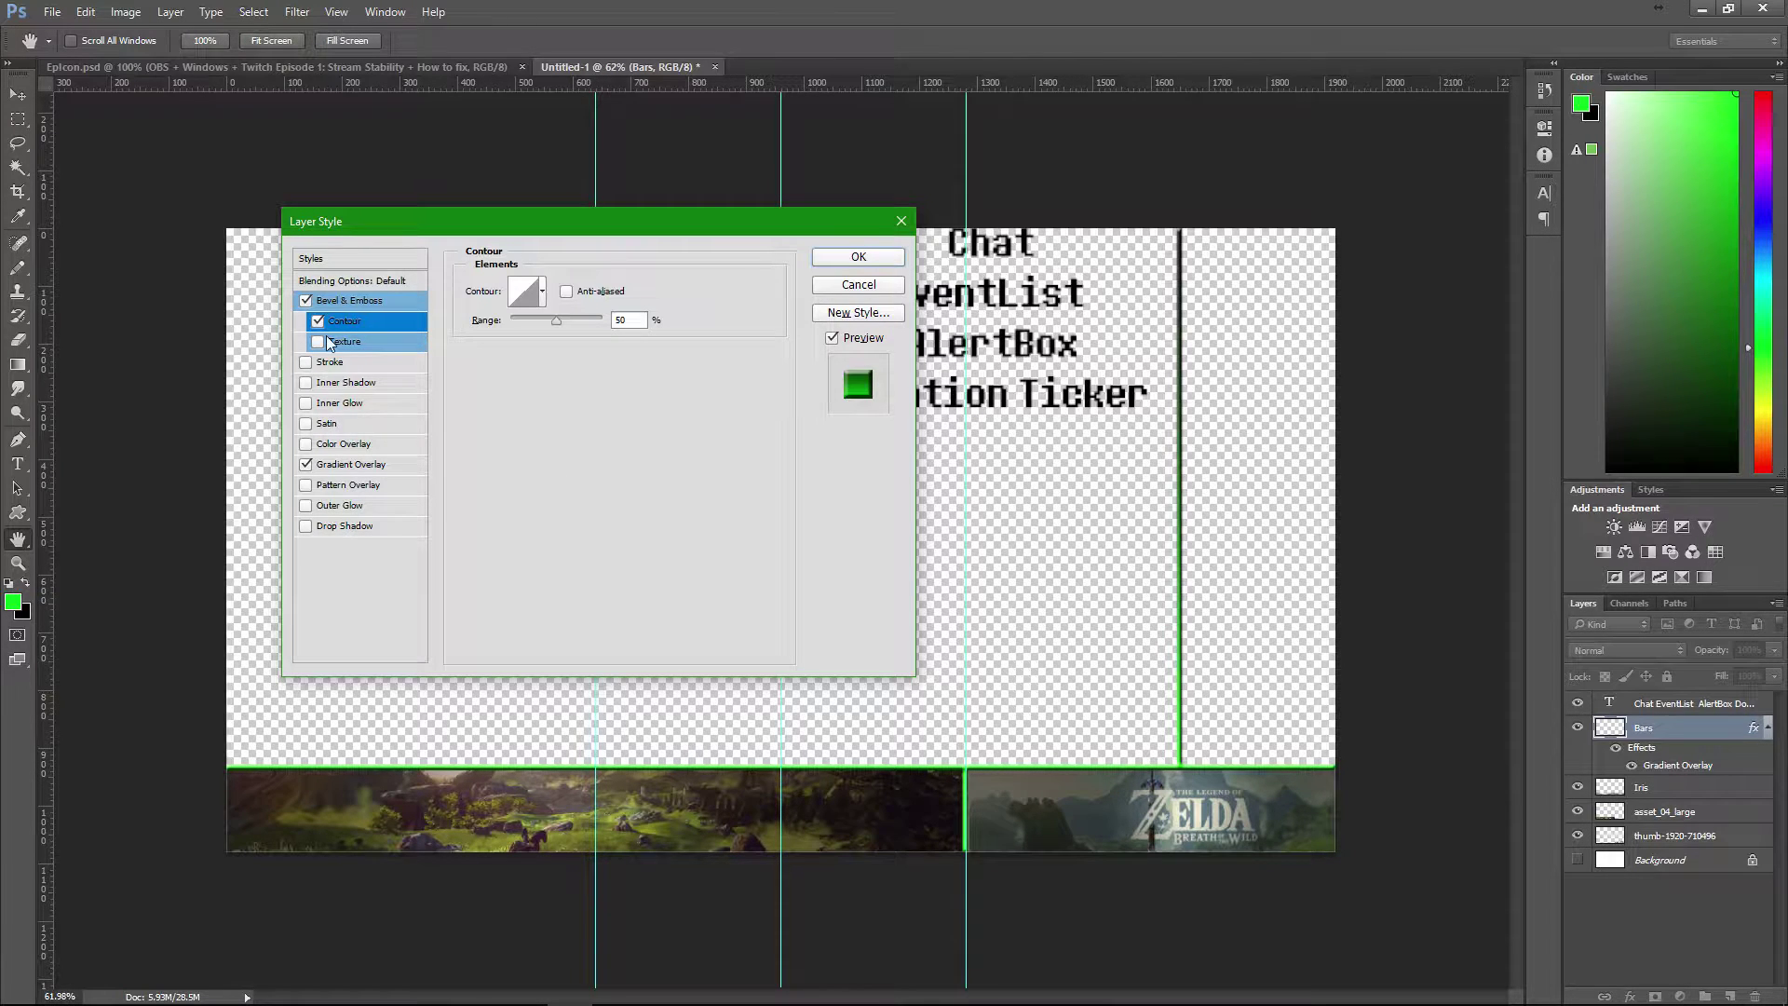
- Compare several contour presets for the Bars layer's bevel, choose the shallow cove-shaped contour and adjust its range slightly
{"action": "left_click", "coordinate": [542, 291]}
{"action": "left_click", "coordinate": [521, 333]}
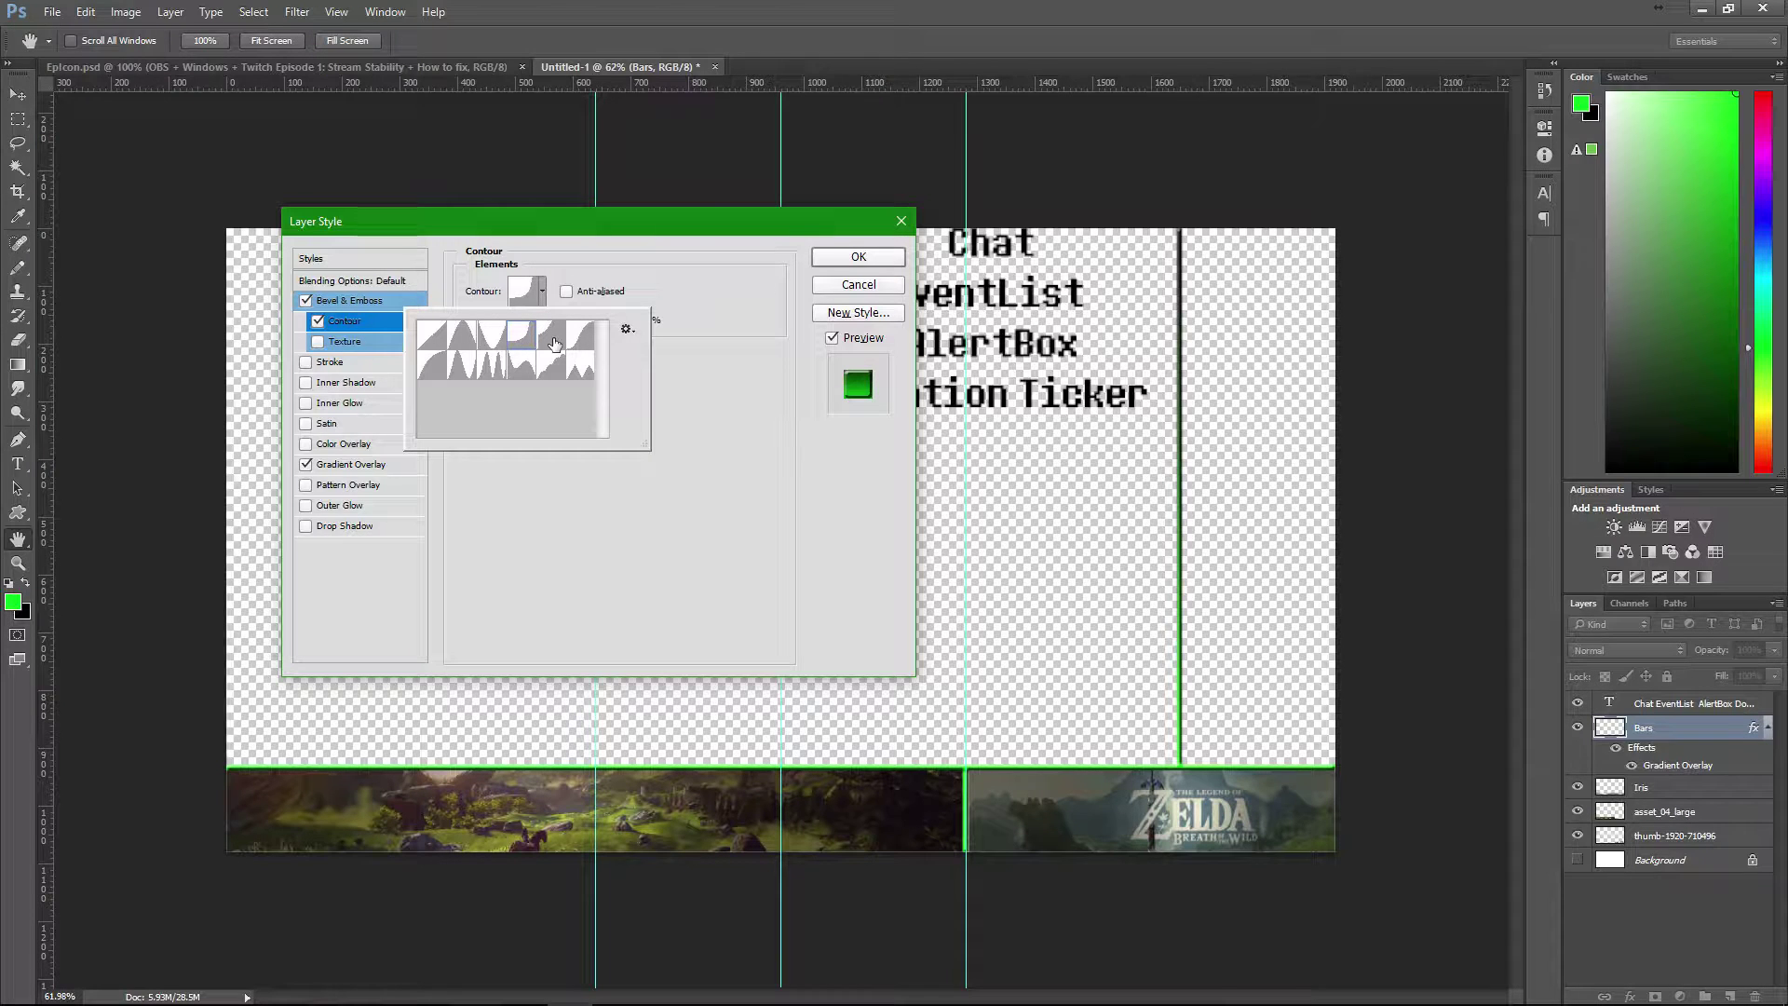
{"action": "left_click", "coordinate": [495, 371]}
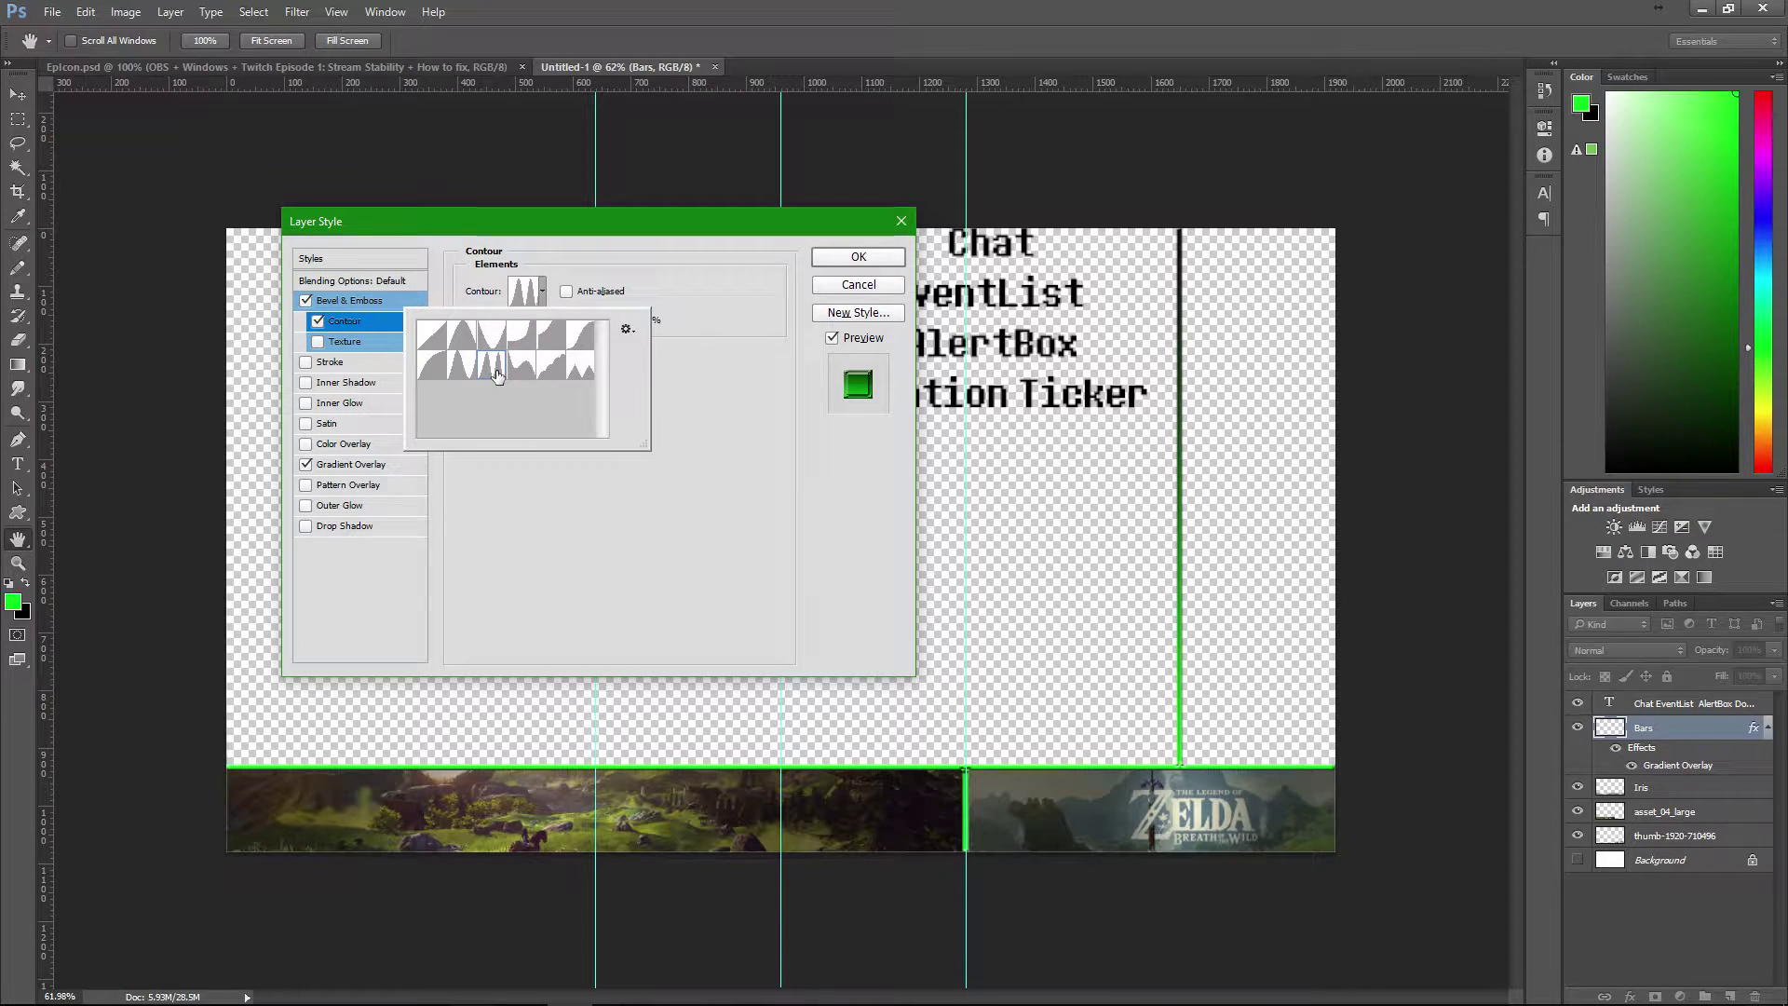
{"action": "left_click", "coordinate": [460, 372]}
{"action": "left_click", "coordinate": [430, 350]}
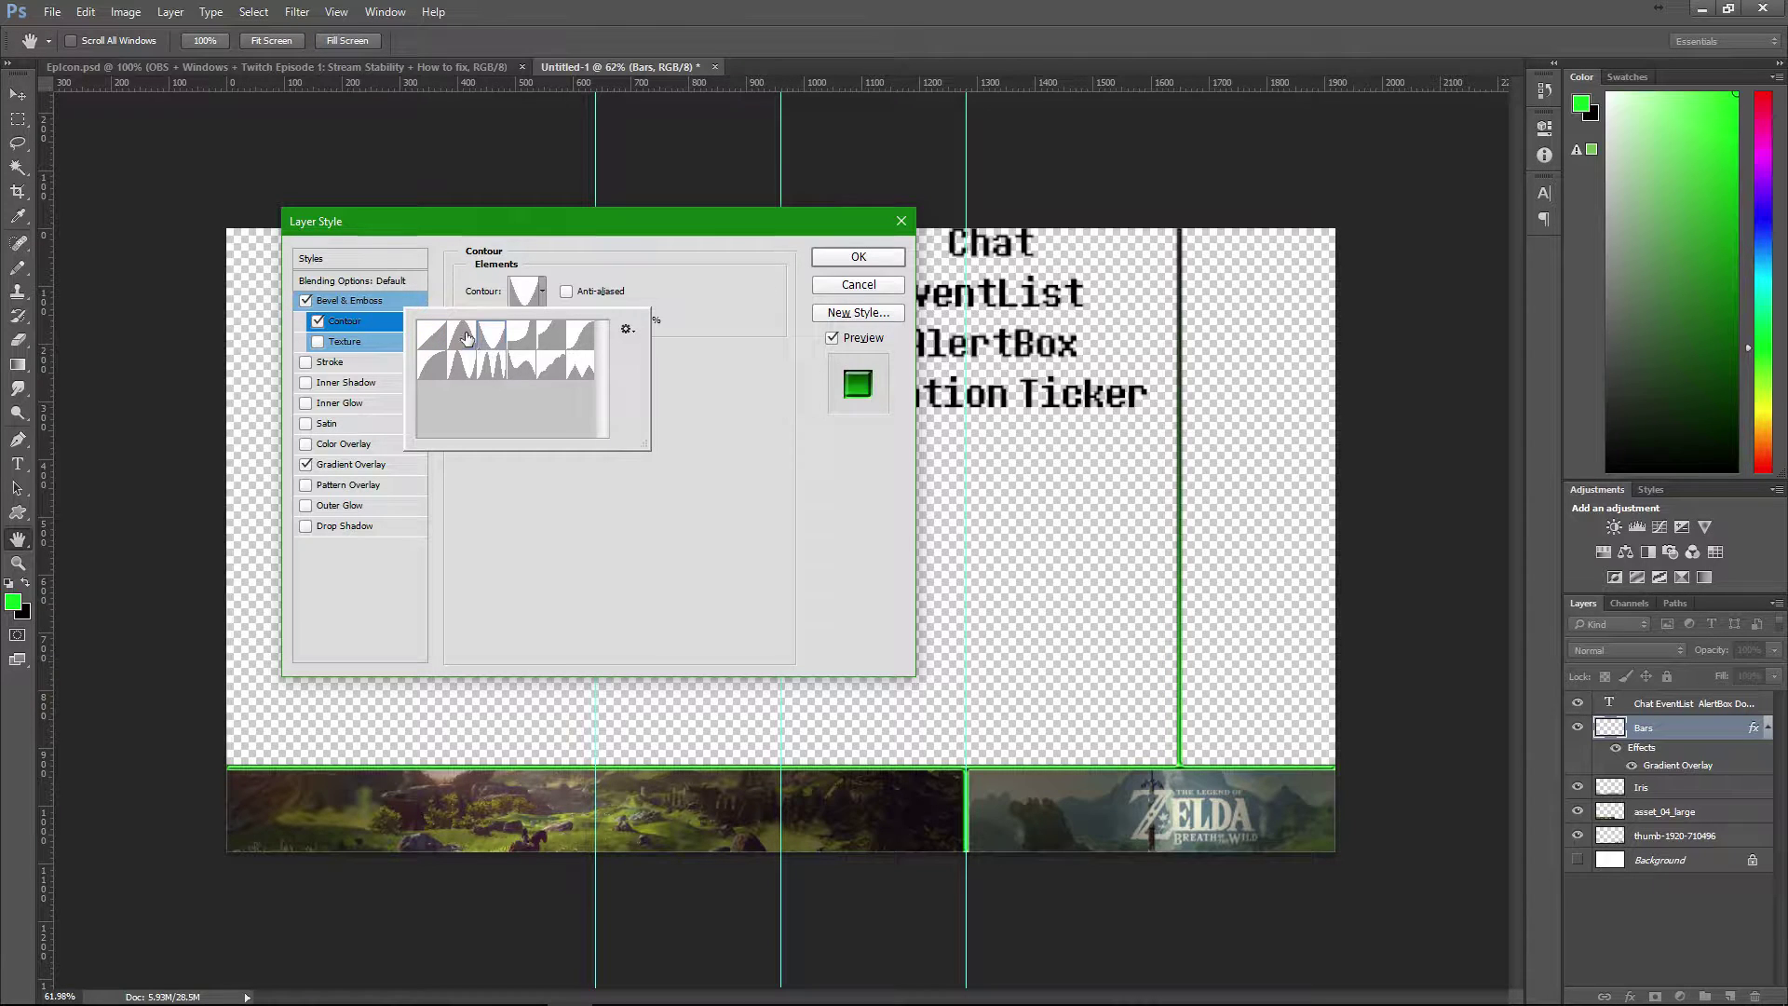
{"action": "left_click", "coordinate": [465, 335]}
{"action": "left_click", "coordinate": [551, 335]}
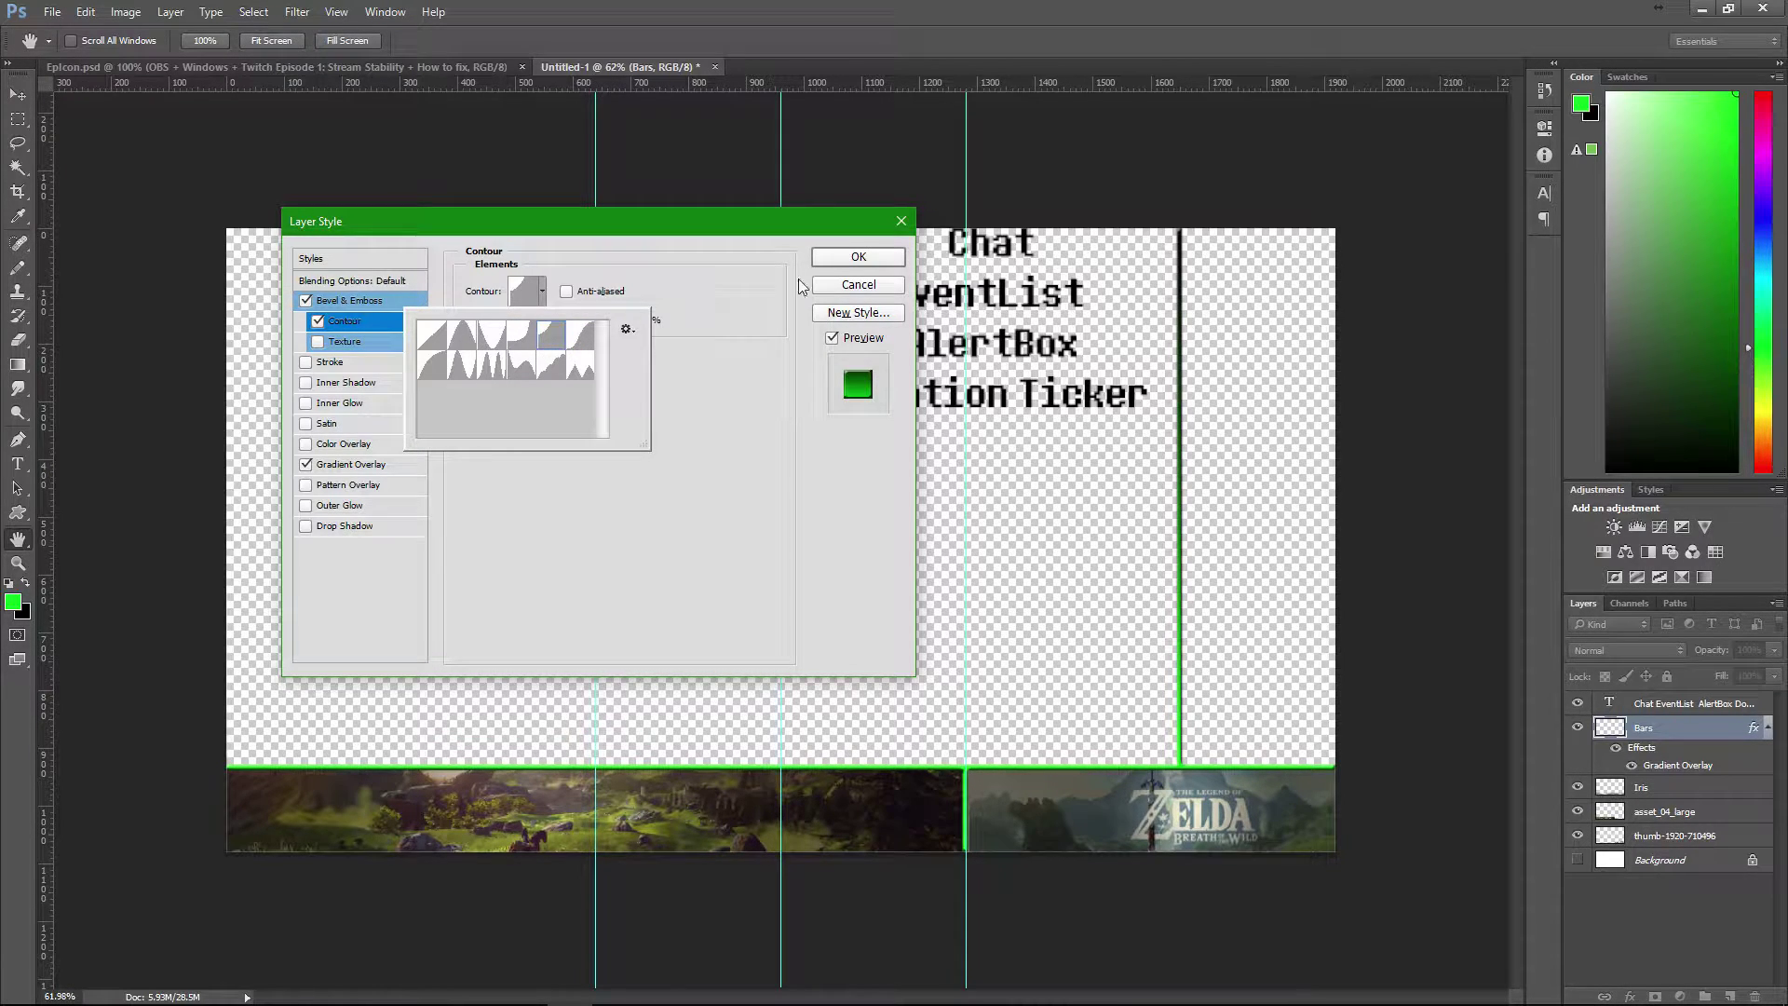
{"action": "left_click", "coordinate": [685, 324]}
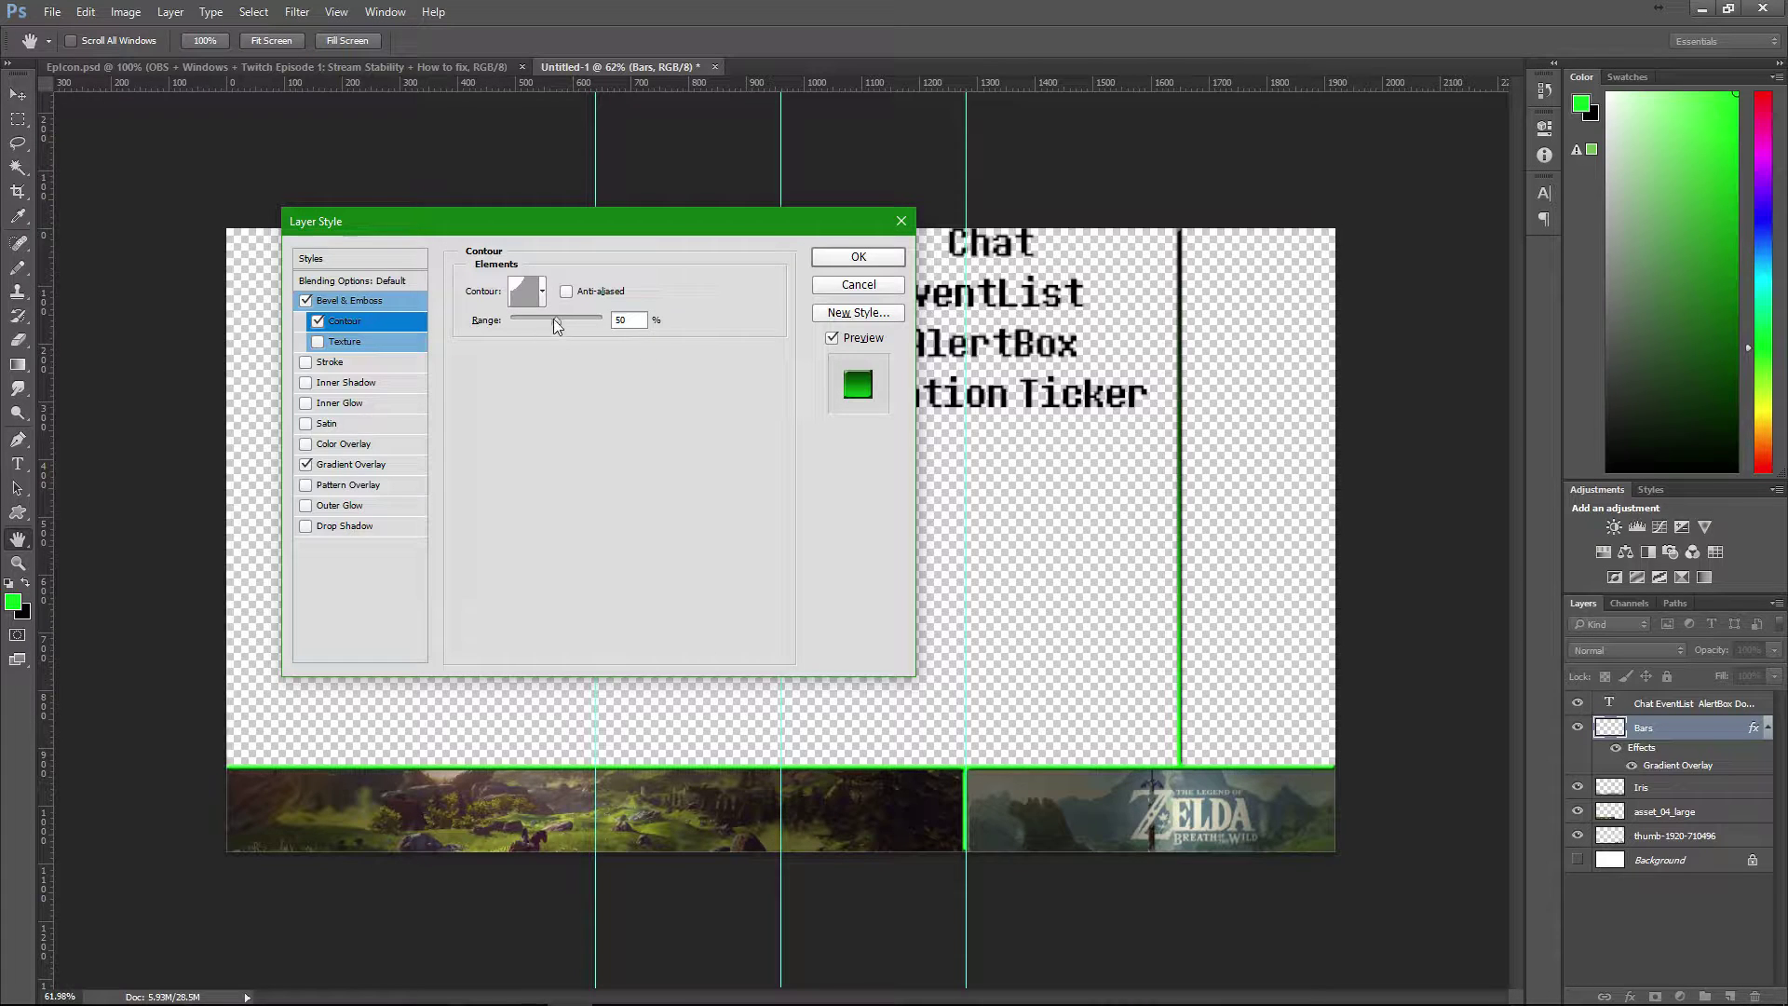
{"action": "mouse_move", "coordinate": [556, 324]}
{"action": "left_mouse_down"}
{"action": "mouse_move", "coordinate": [629, 322]}
{"action": "mouse_move", "coordinate": [468, 326]}
{"action": "mouse_move", "coordinate": [561, 329]}
{"action": "left_mouse_up"}
- Try an Outer Glow on the Bars layer with its glow color set to pink #ffa0ee
{"action": "left_click", "coordinate": [347, 505]}
{"action": "left_click", "coordinate": [511, 355]}
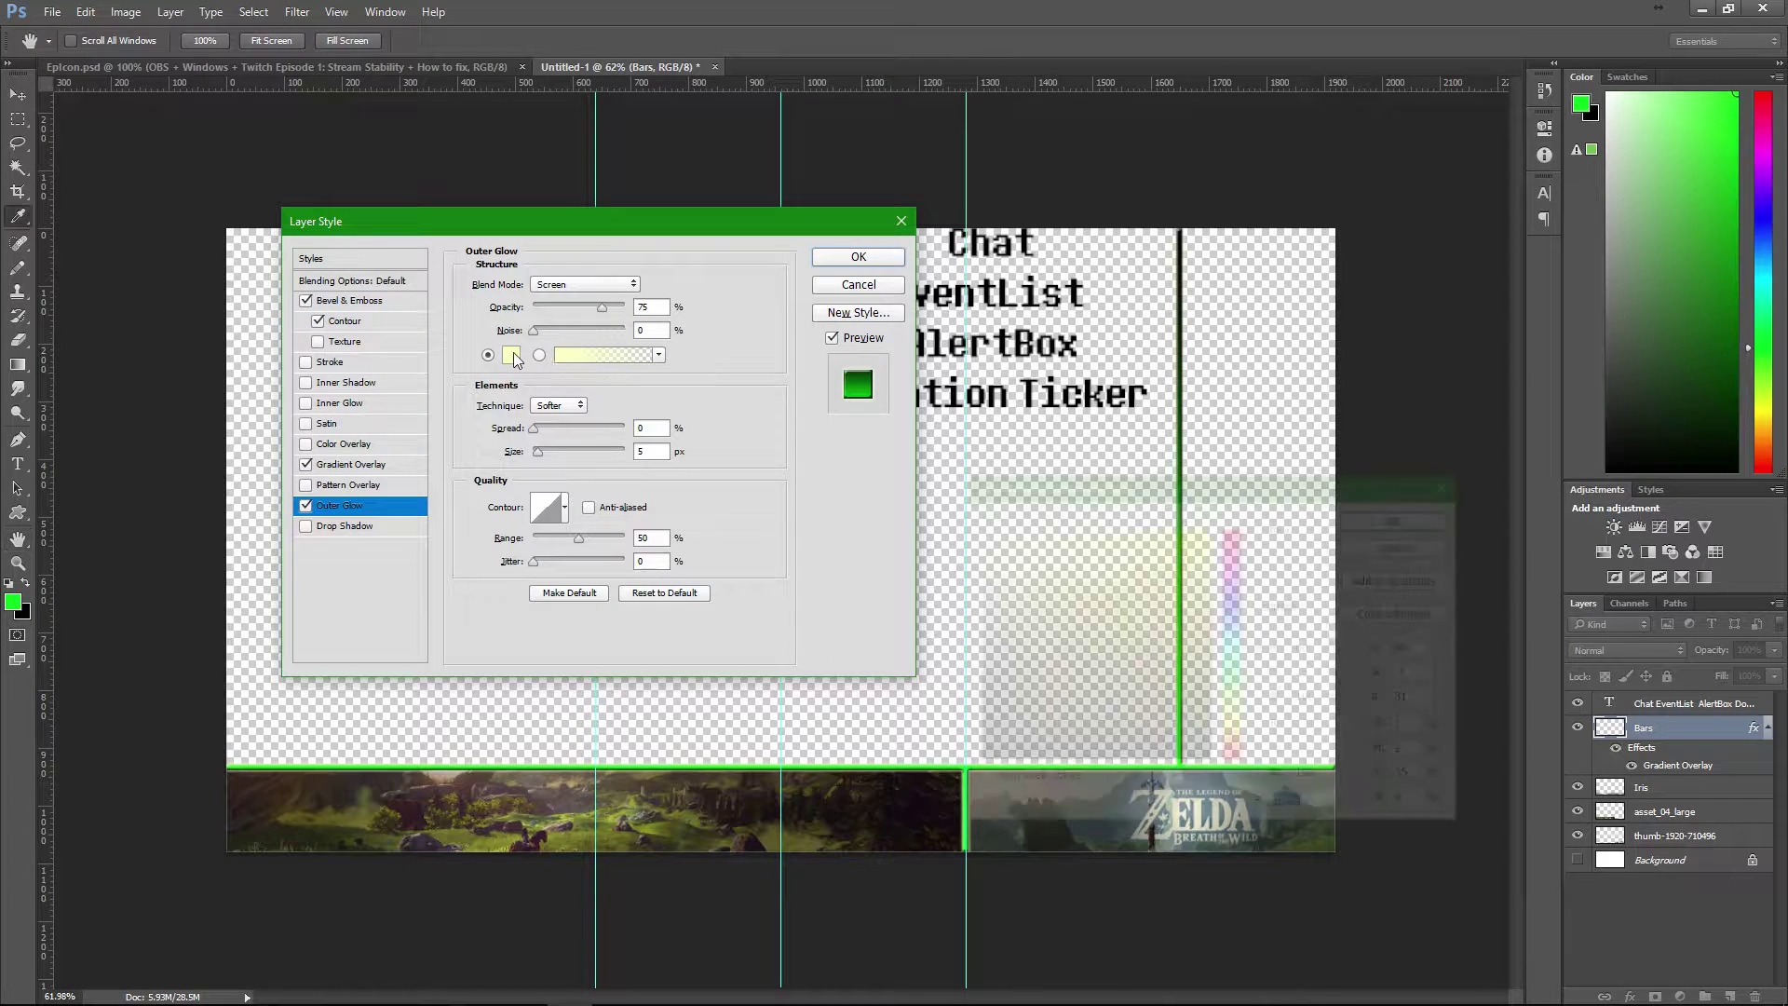
{"action": "left_click", "coordinate": [1234, 556]}
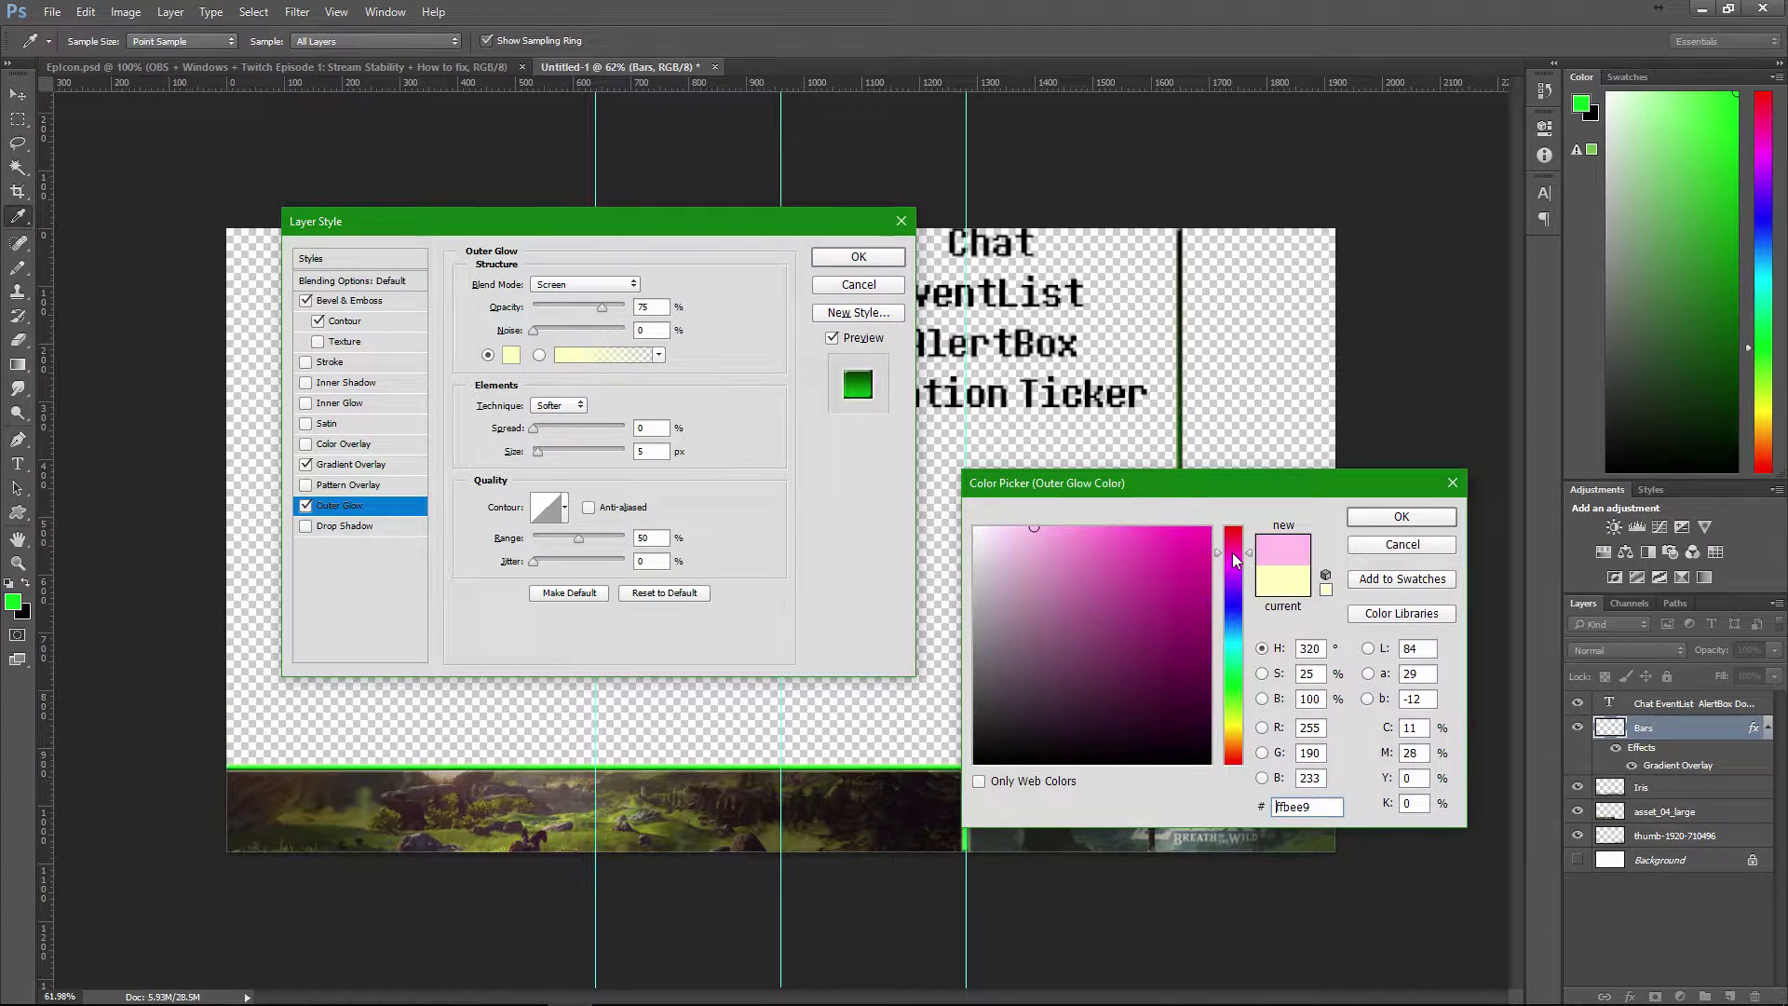
{"action": "left_click_drag", "start_coordinate": [1233, 552], "coordinate": [1233, 559]}
{"action": "left_click_drag", "start_coordinate": [1061, 559], "coordinate": [1063, 482]}
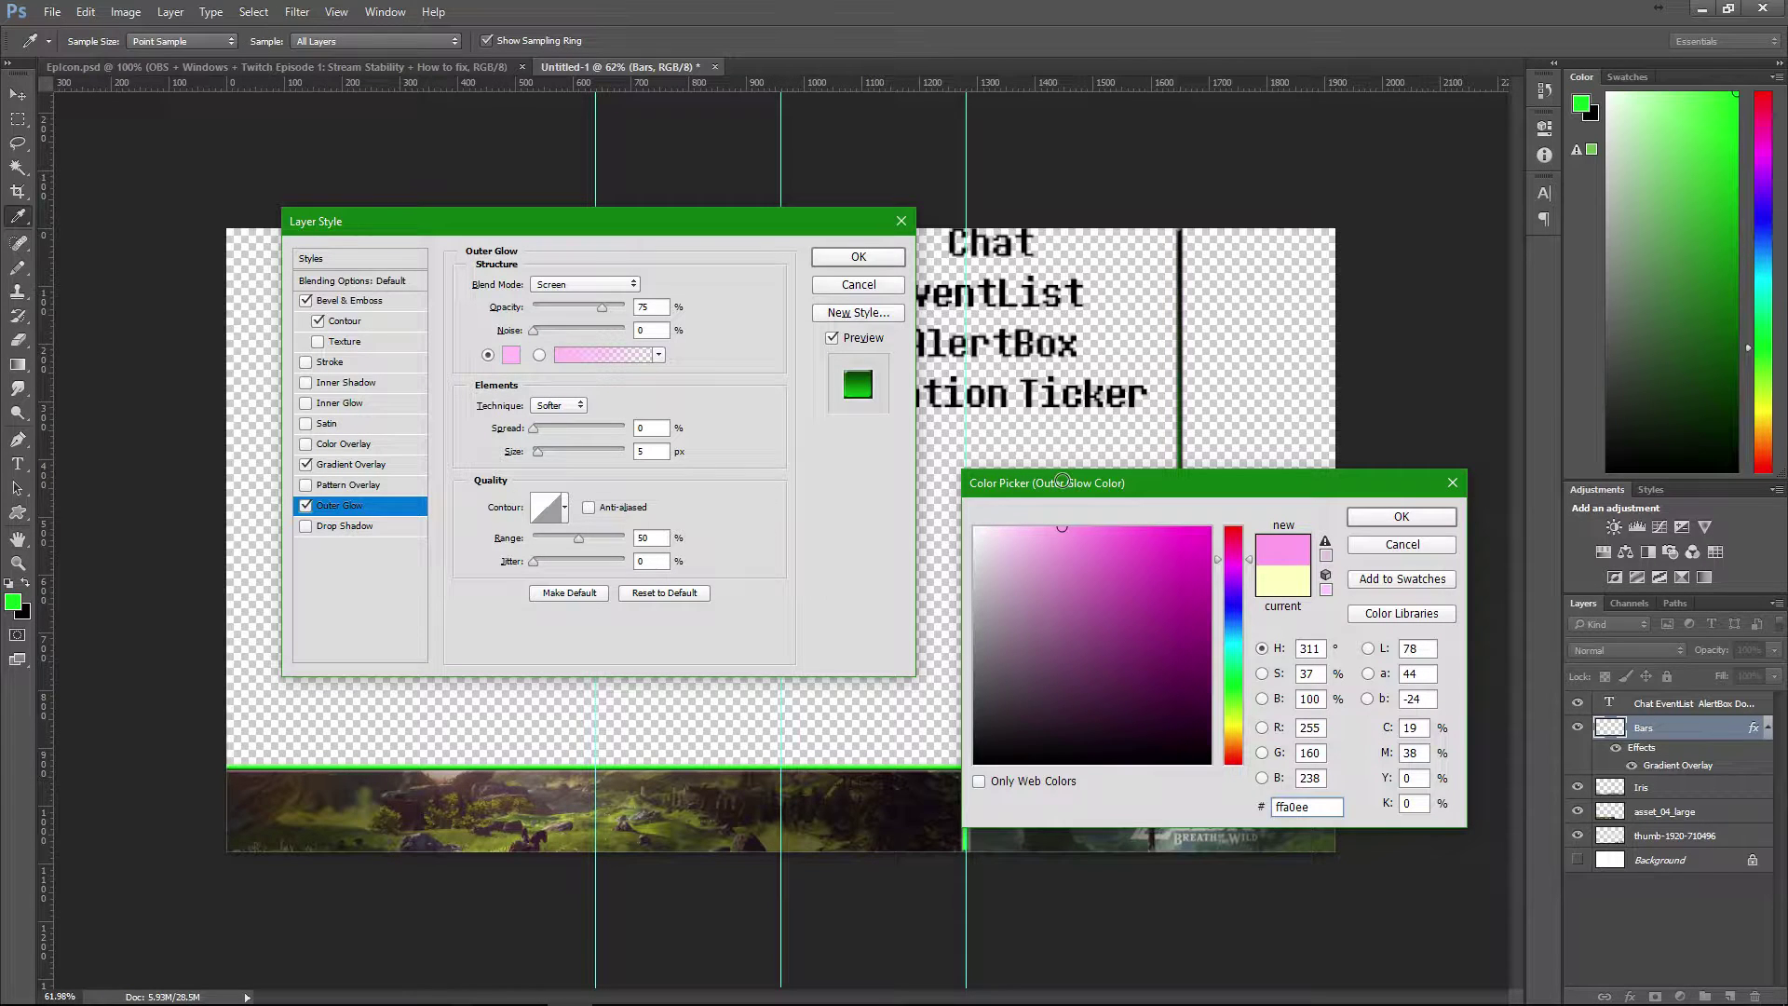
{"action": "left_click", "coordinate": [1401, 517]}
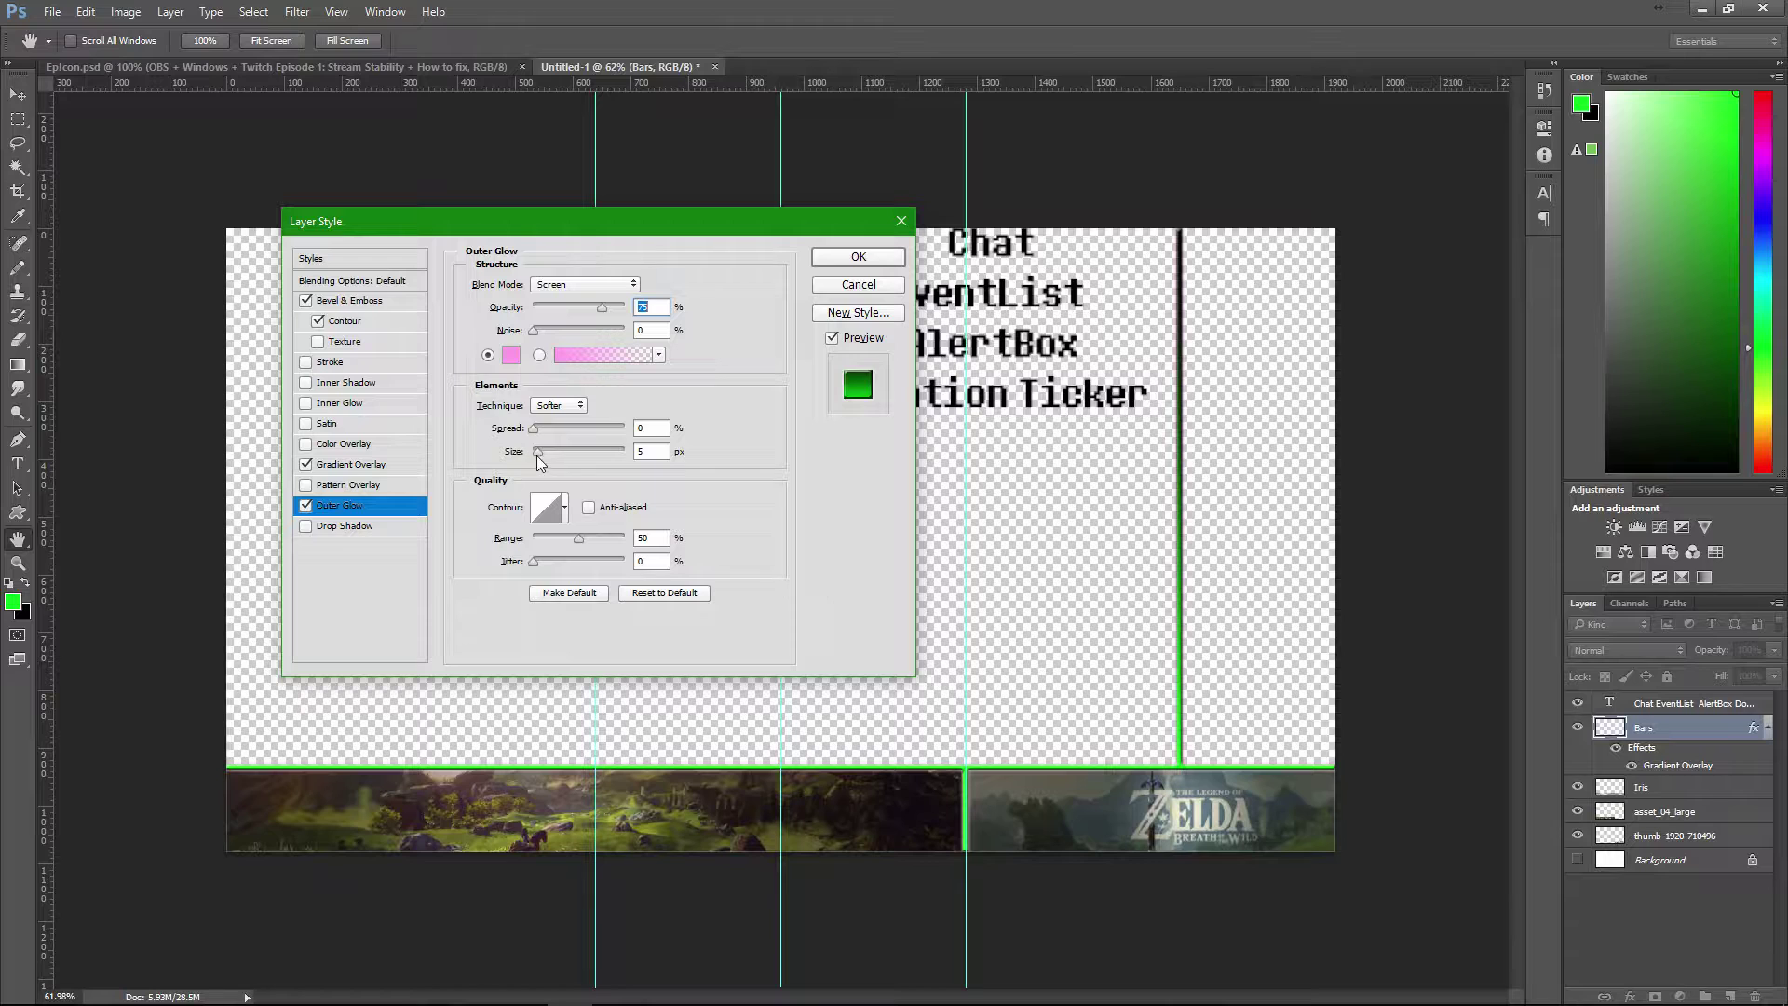
- Try the glow at 7 px size, 66% opacity, 2% noise and 5% spread, and disable Outer Glow
{"action": "left_click_drag", "start_coordinate": [537, 452], "coordinate": [544, 451]}
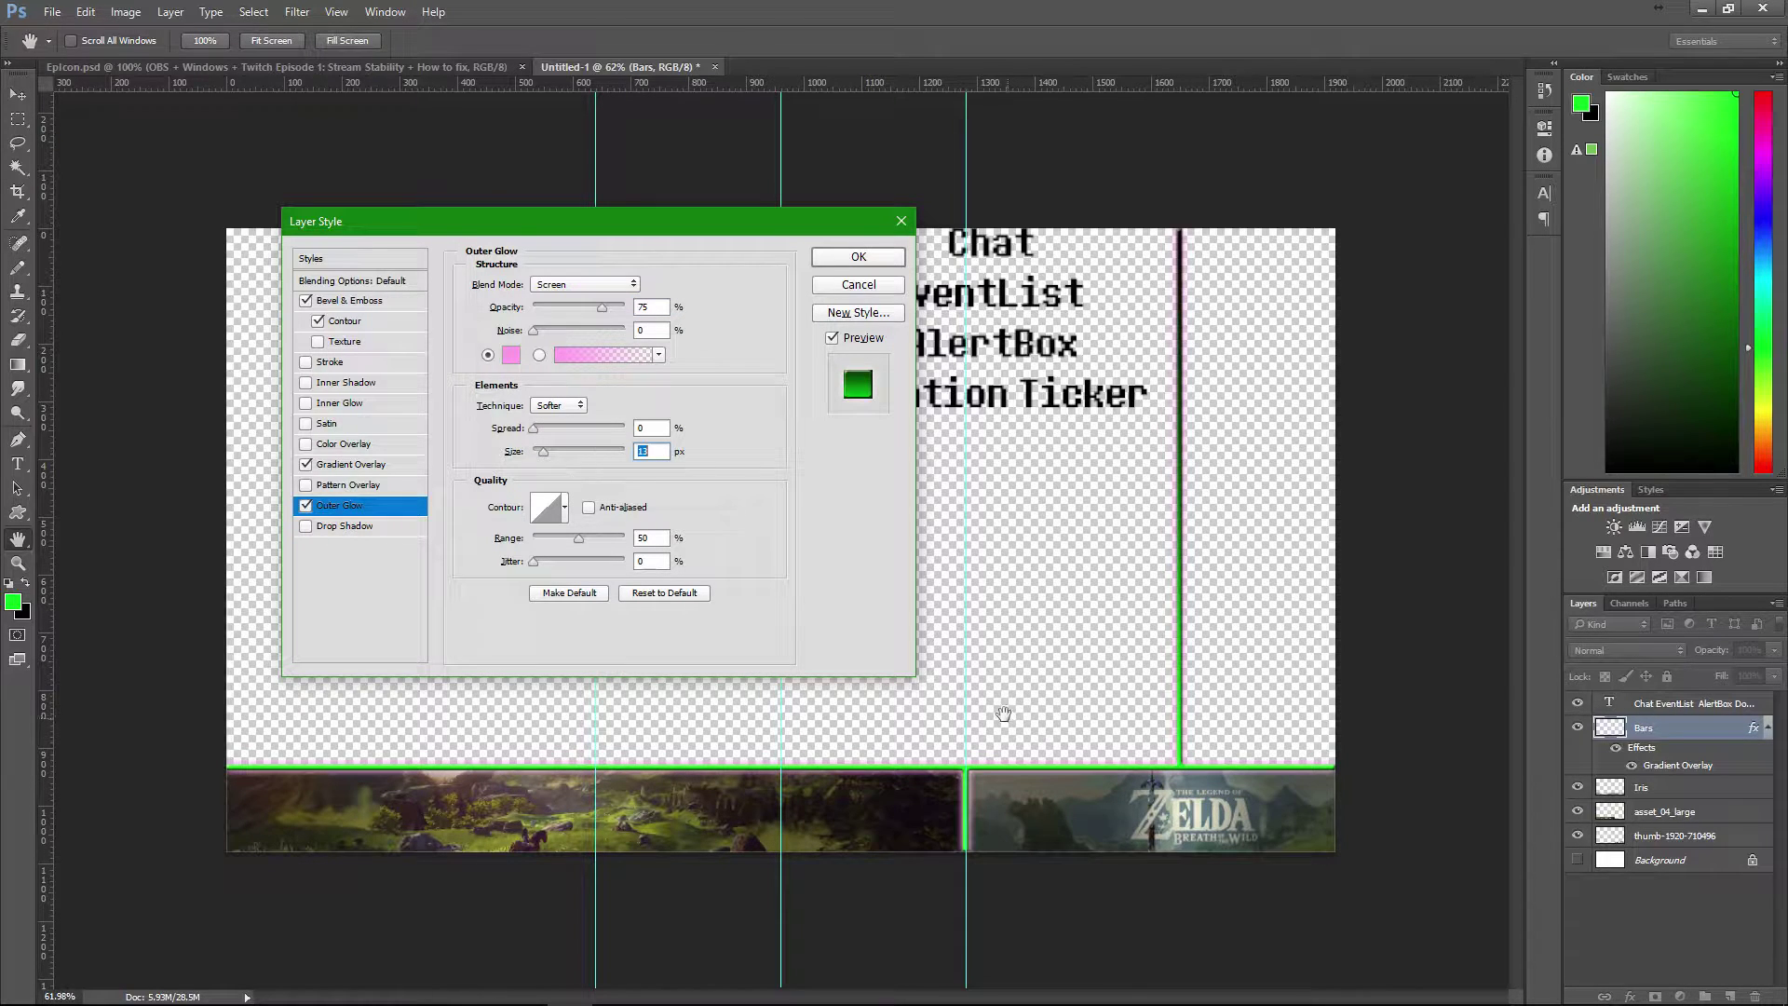
{"action": "mouse_move", "coordinate": [535, 428]}
{"action": "left_mouse_down"}
{"action": "mouse_move", "coordinate": [552, 431]}
{"action": "mouse_move", "coordinate": [529, 428]}
{"action": "mouse_move", "coordinate": [540, 456]}
{"action": "left_mouse_up"}
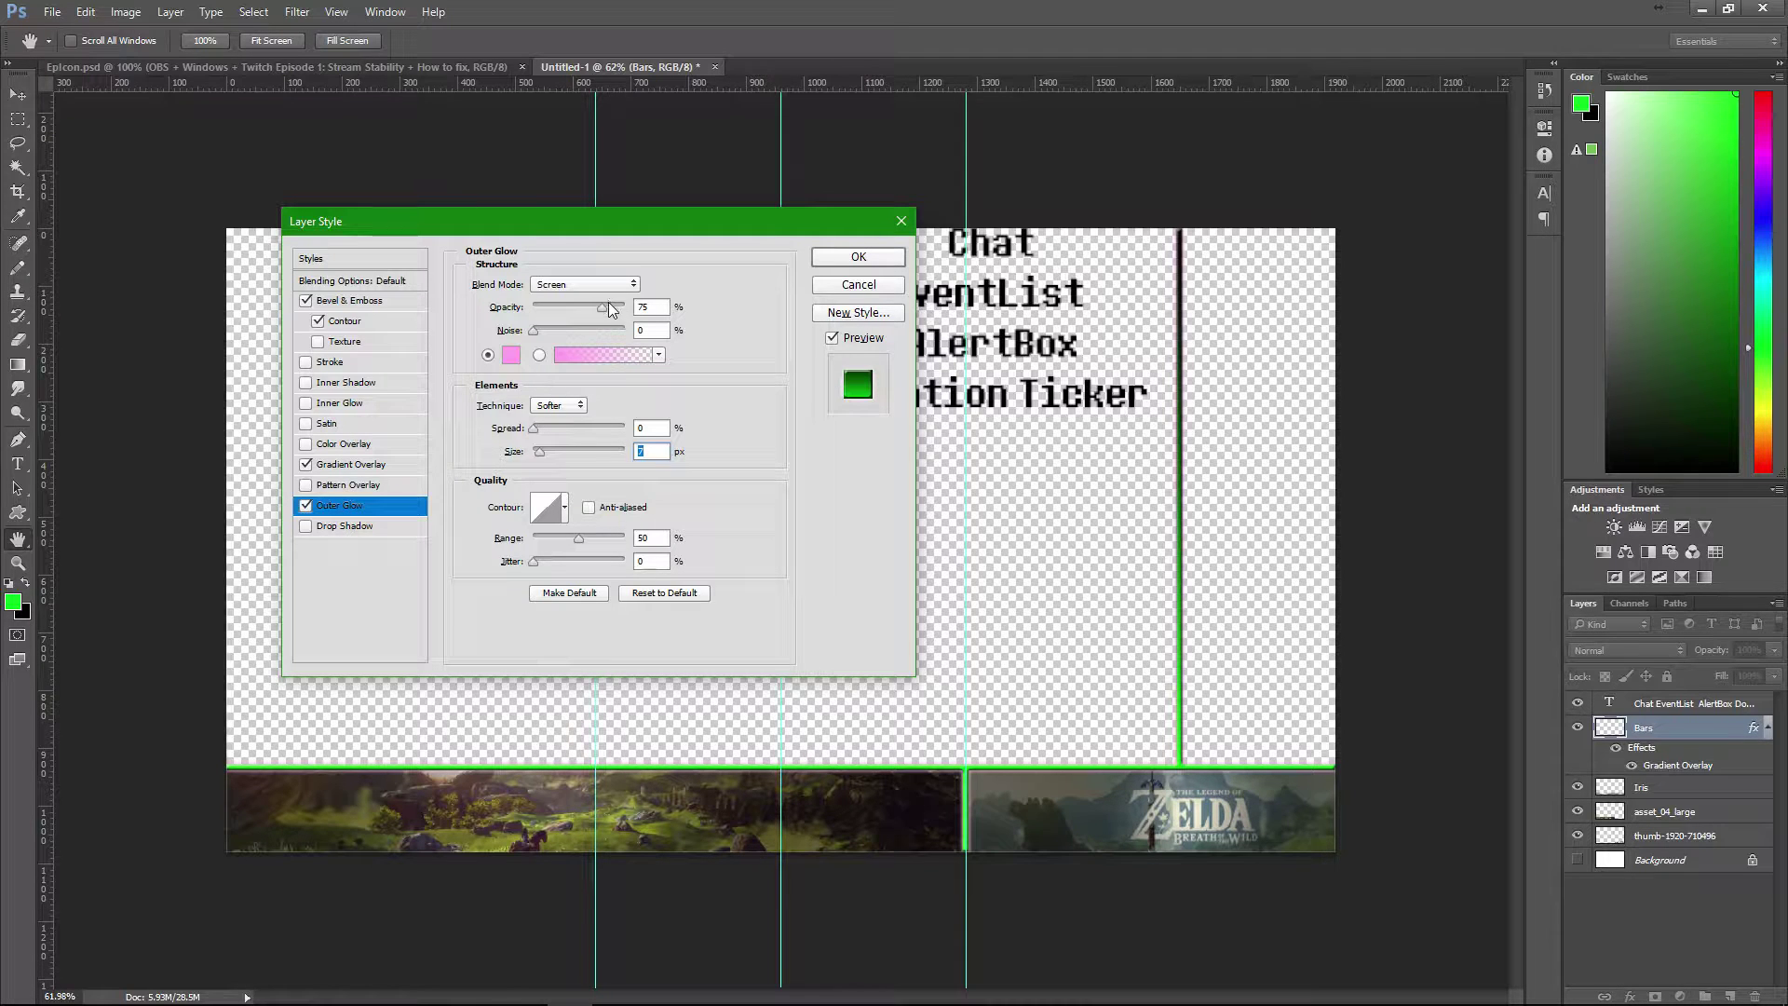
{"action": "left_click_drag", "start_coordinate": [603, 308], "coordinate": [536, 332]}
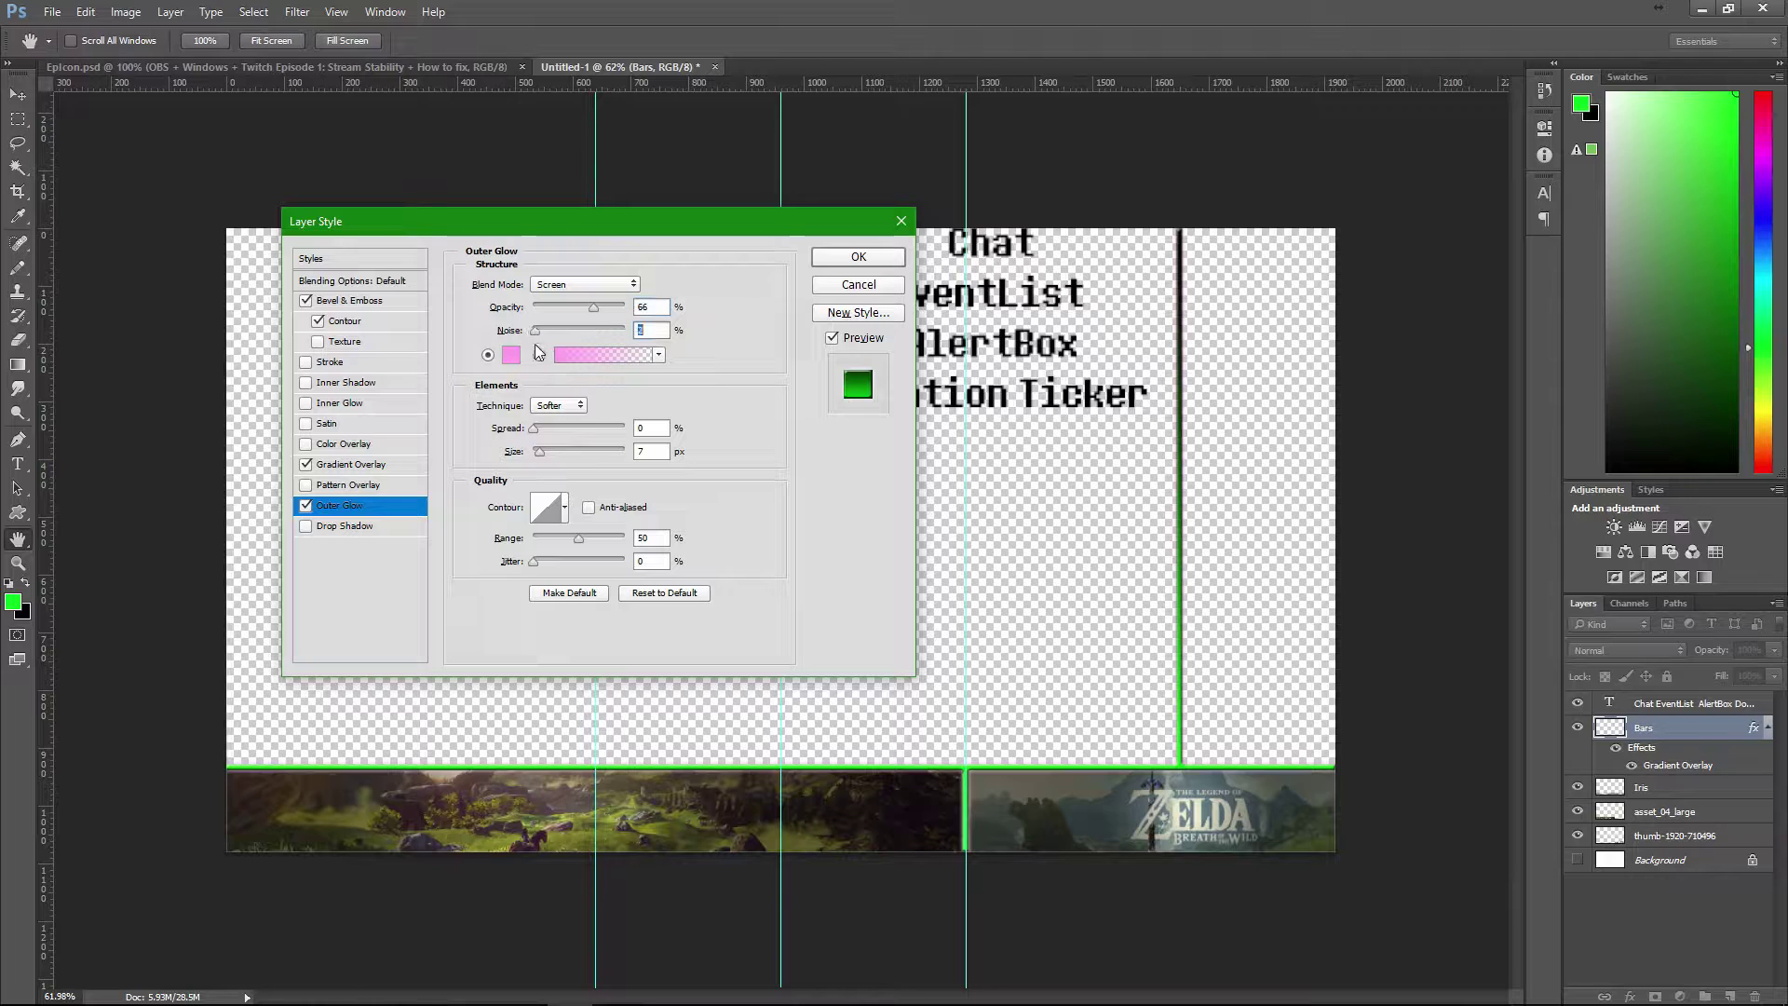
{"action": "left_click_drag", "start_coordinate": [534, 428], "coordinate": [541, 428]}
{"action": "left_click", "coordinate": [308, 506]}
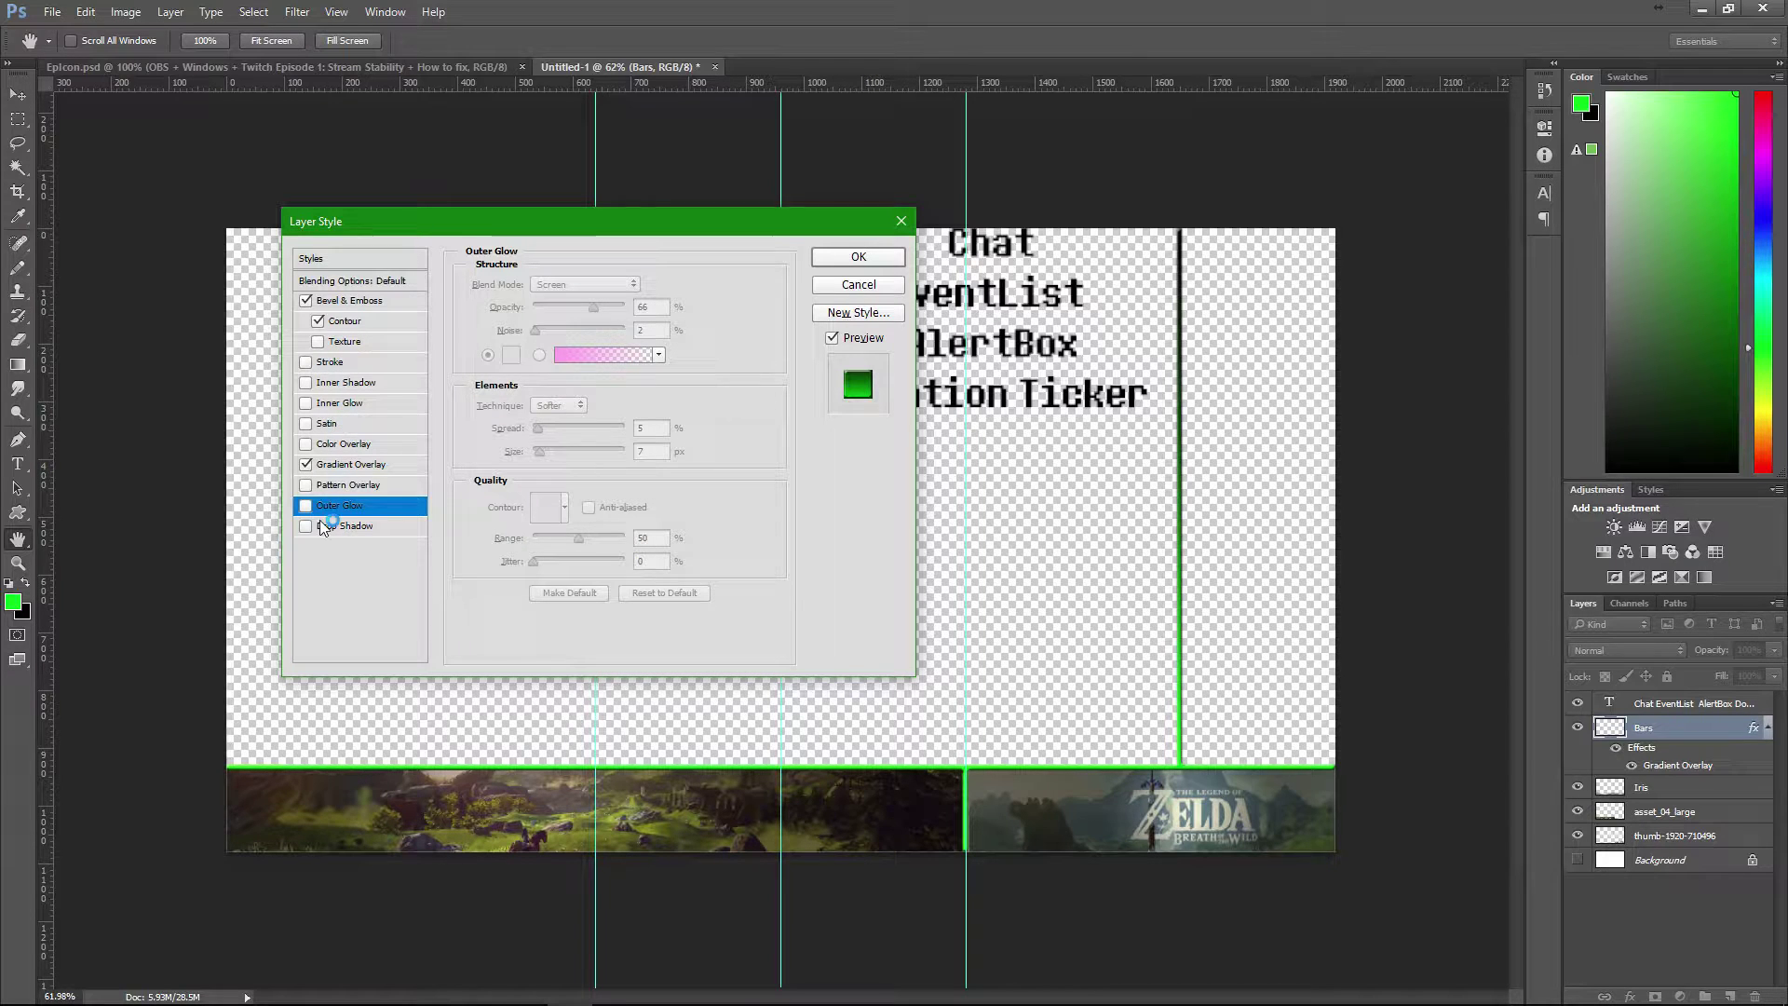
- Enable a black Multiply Drop Shadow at 75% opacity, 5 px distance and 5 px size on the Bars layer and accept the style
{"action": "left_click", "coordinate": [345, 526]}
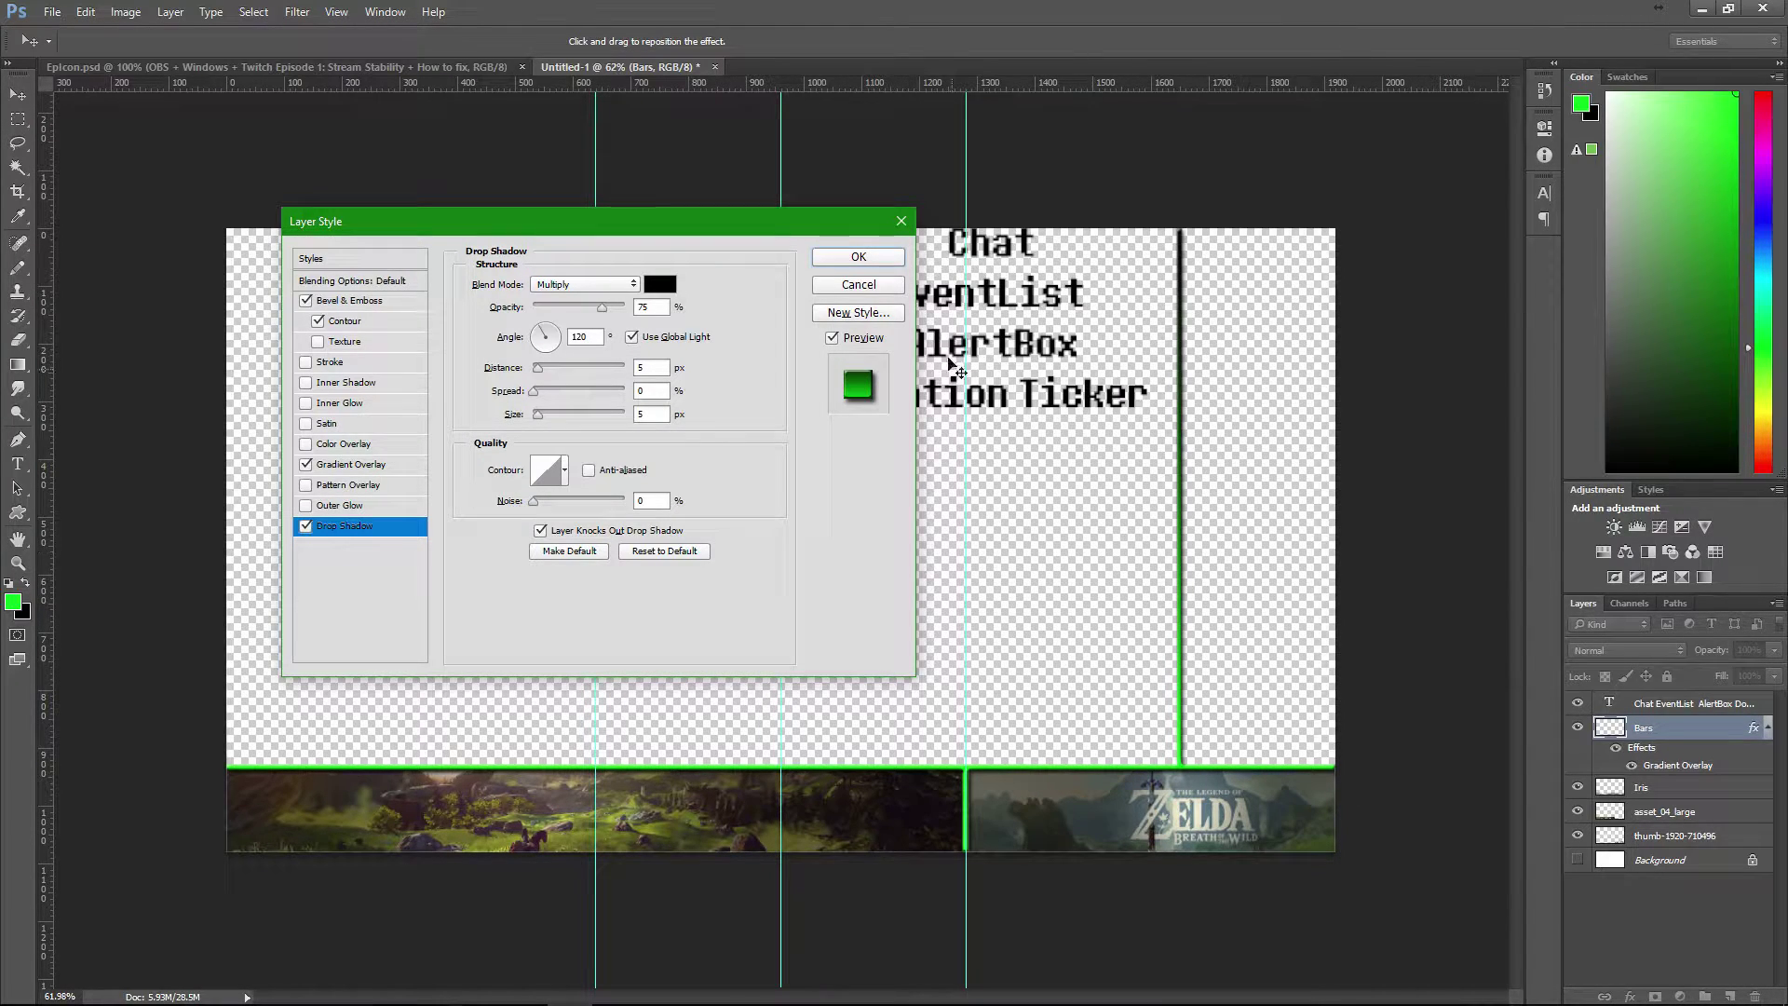
{"action": "left_click", "coordinate": [857, 257]}
{"action": "scroll", "coordinate": [799, 879], "scroll_direction": "up", "scroll_amount": 3}
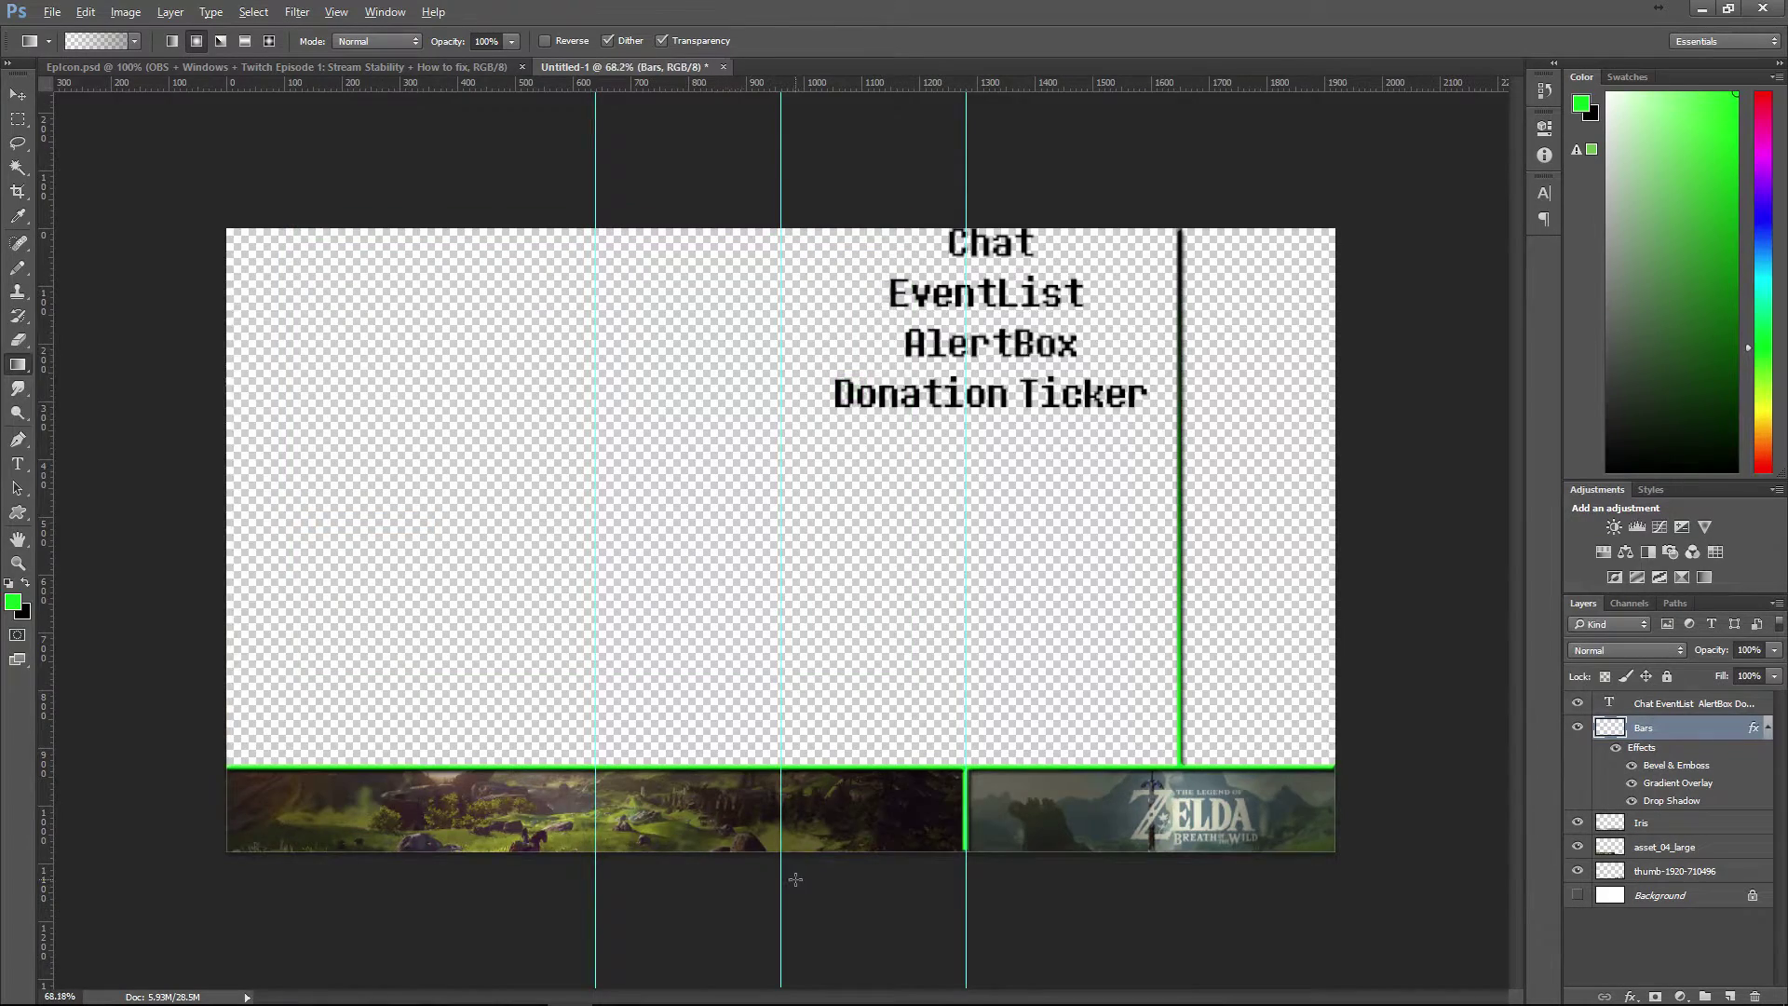
{"action": "scroll", "coordinate": [799, 880], "scroll_direction": "down", "scroll_amount": 2}
{"action": "scroll", "coordinate": [1355, 596], "scroll_direction": "down", "scroll_amount": 2}
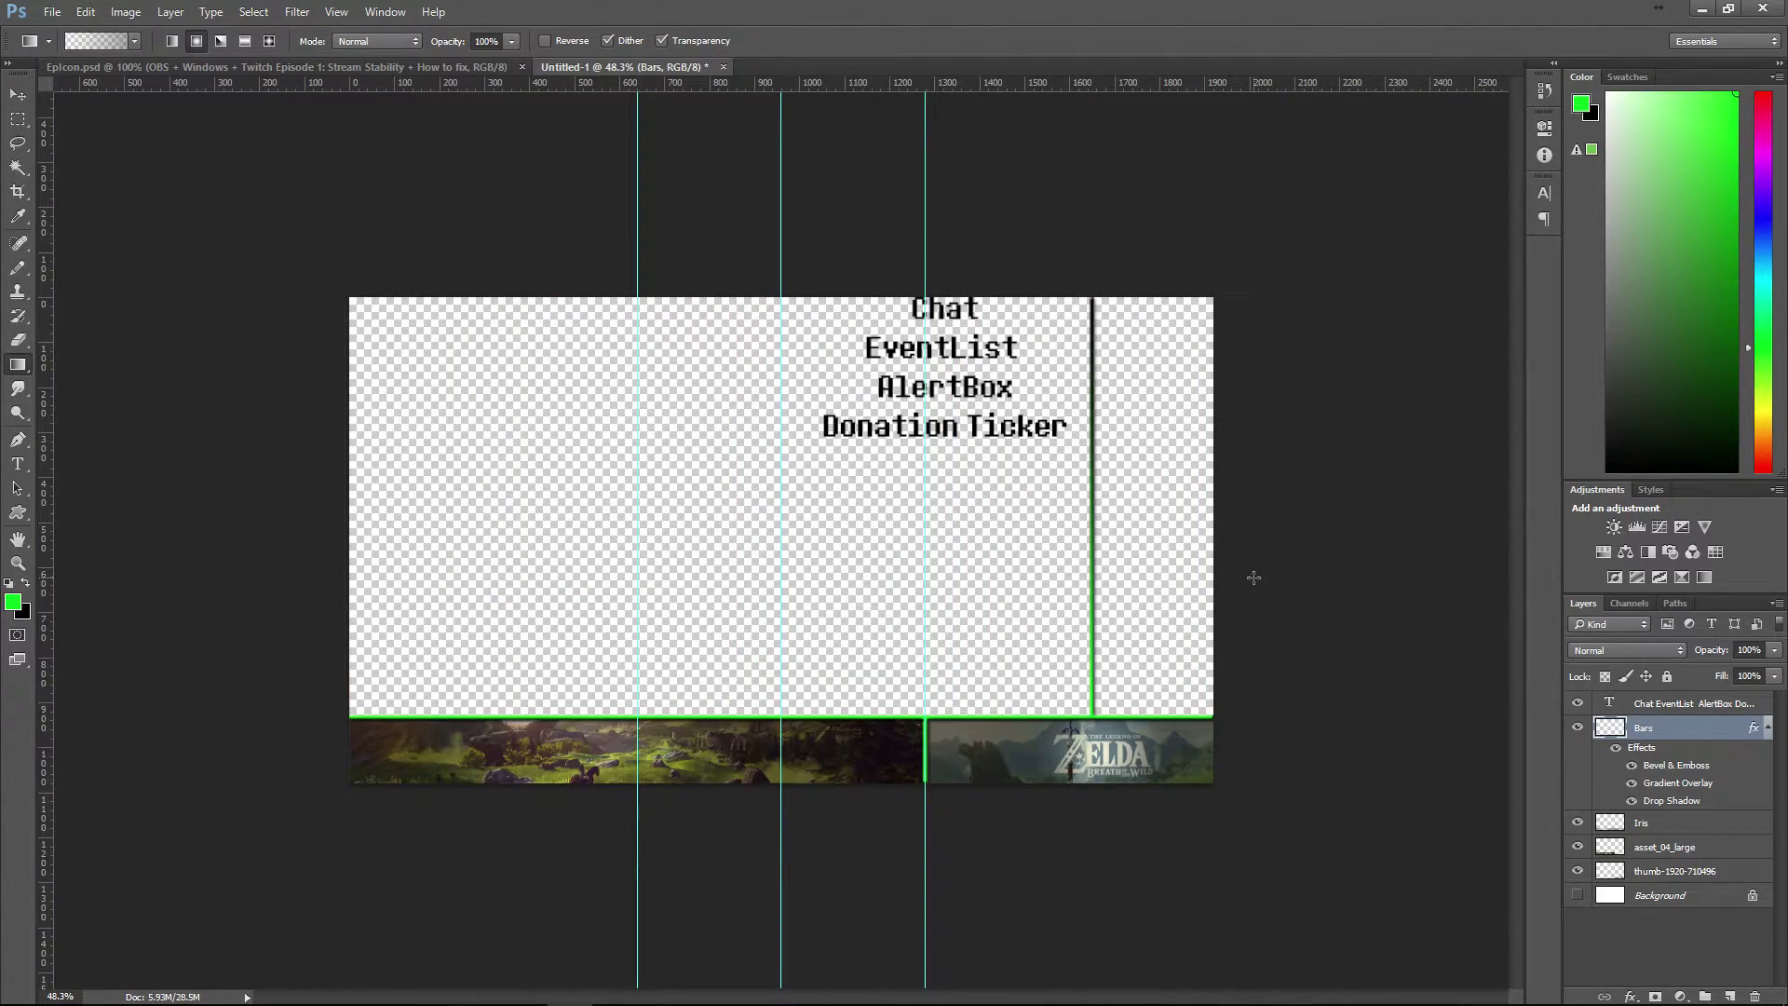
{"action": "scroll", "coordinate": [1254, 577], "scroll_direction": "up", "scroll_amount": 2}
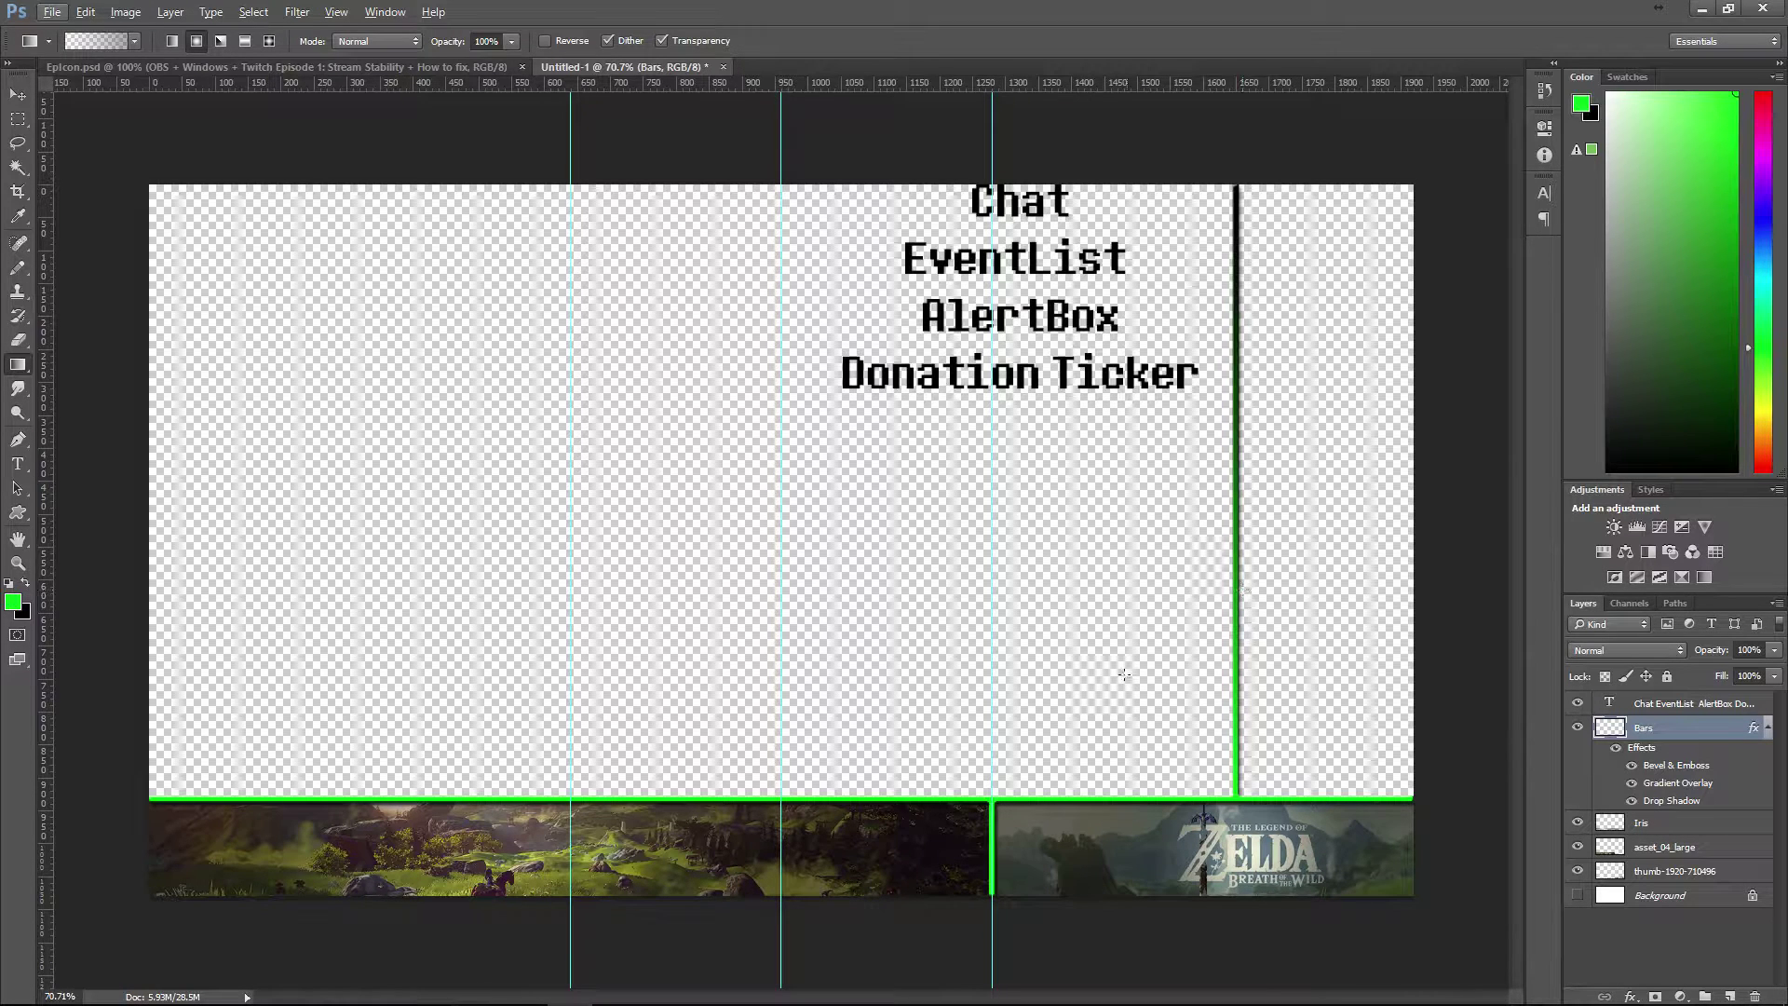
{"action": "scroll", "coordinate": [1077, 678], "scroll_direction": "down", "scroll_amount": 1}
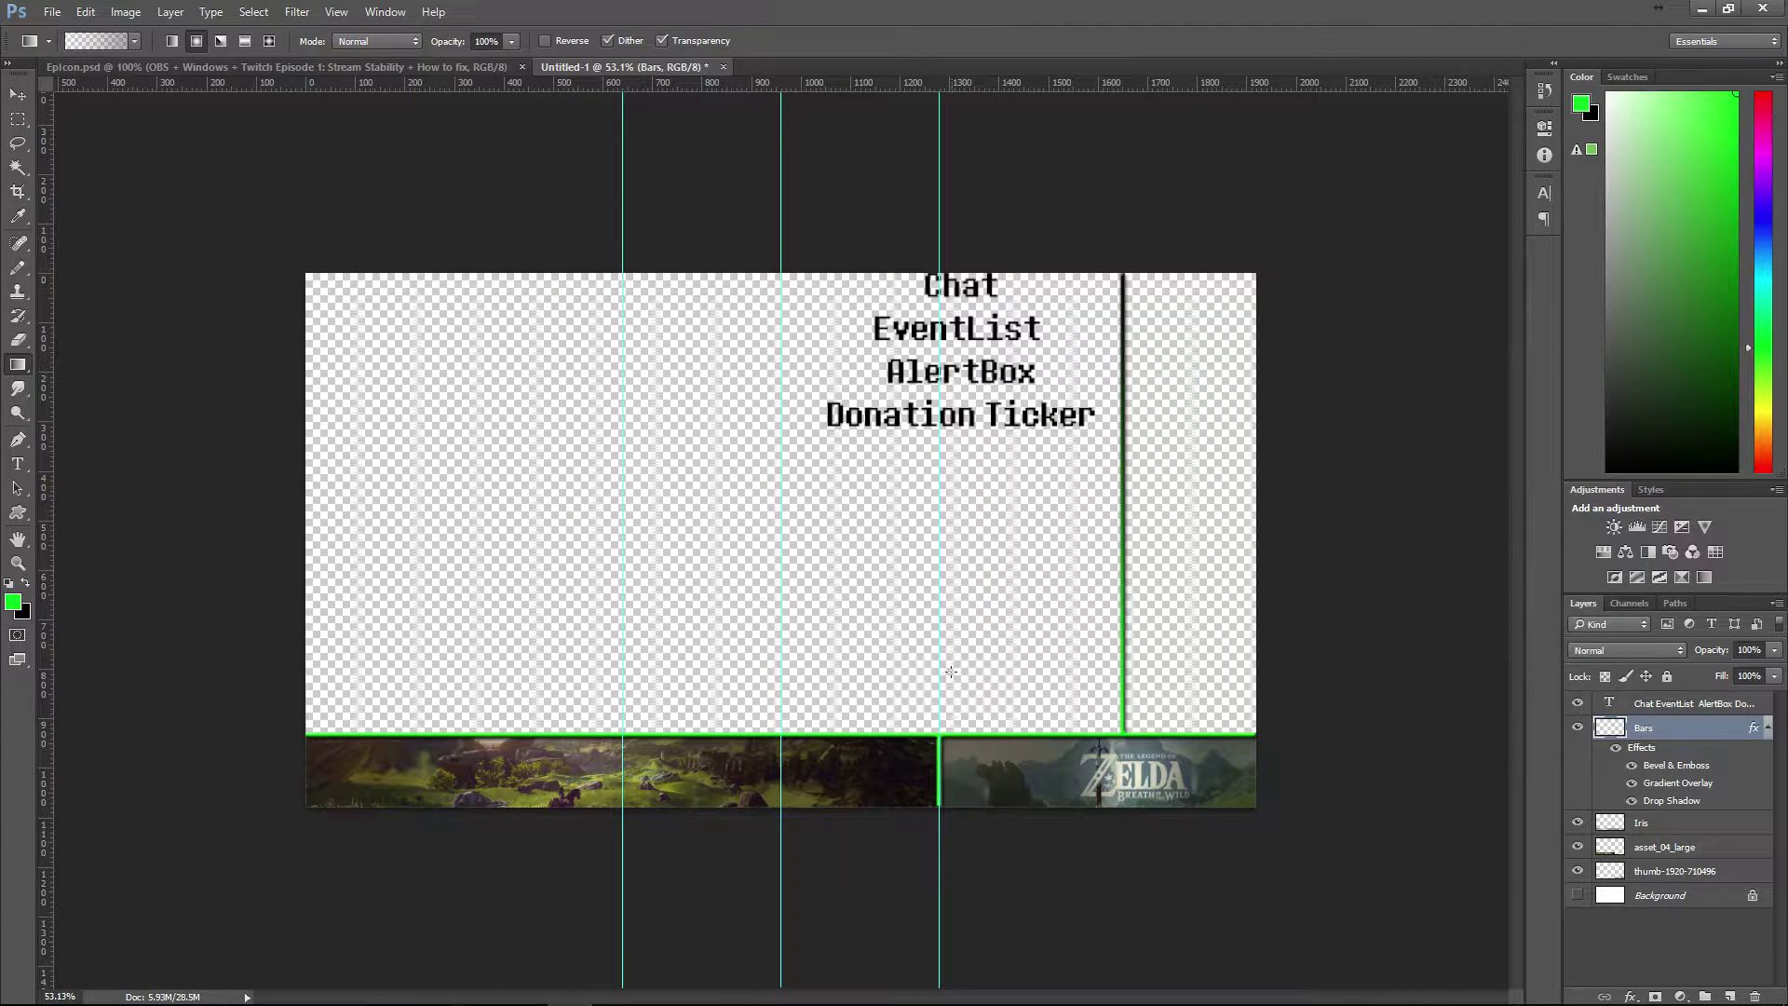